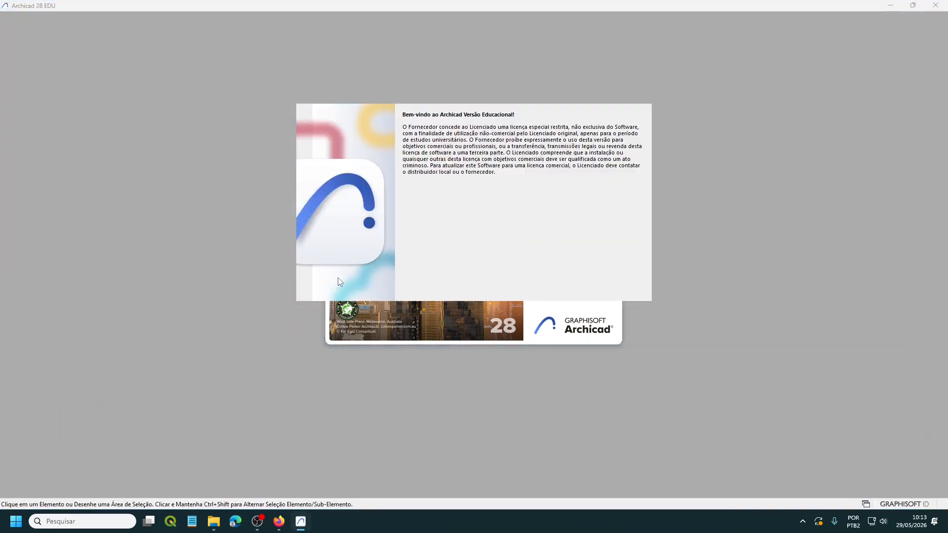
Step: Migrate the Archicad libraries while opening the project aula 009 inicial, and dismiss the welcome and news windows
click(556, 234)
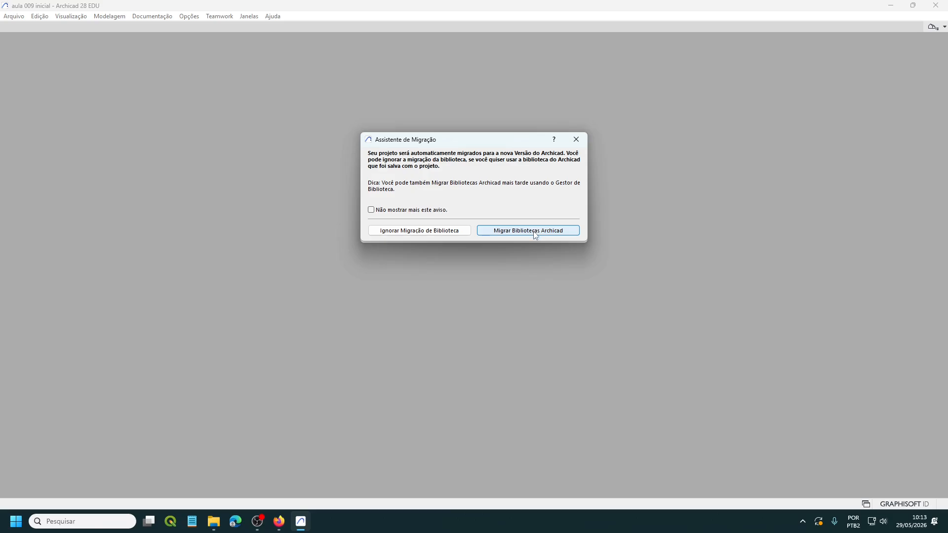
click(536, 231)
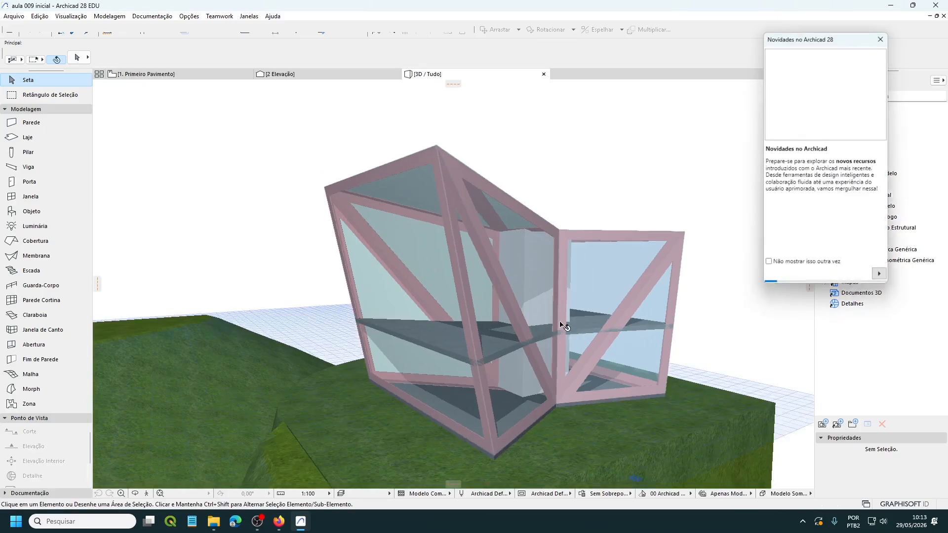
click(884, 35)
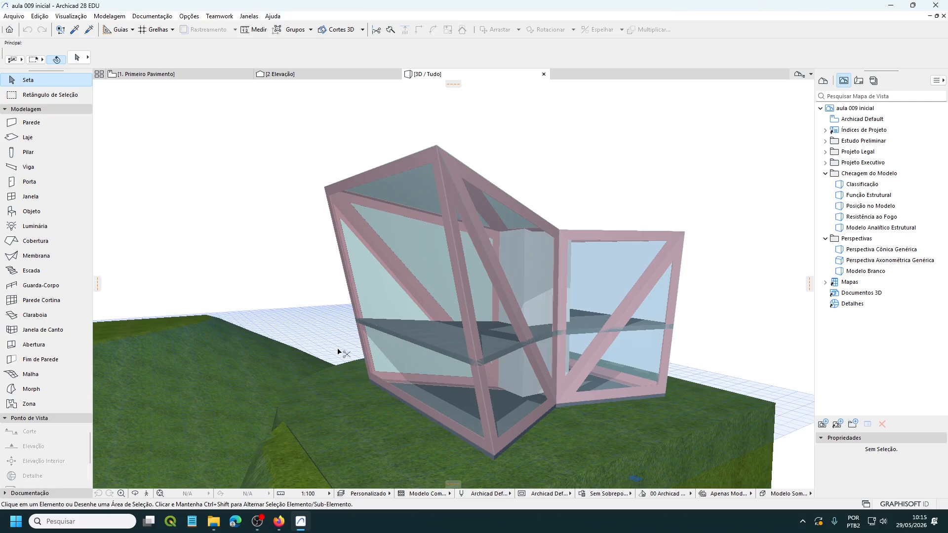
Step: Hide the layers TOP - Terreno, EST - Estrutura chapa dobrada and EST - Laje de piso pav sup
key(ctrl+l)
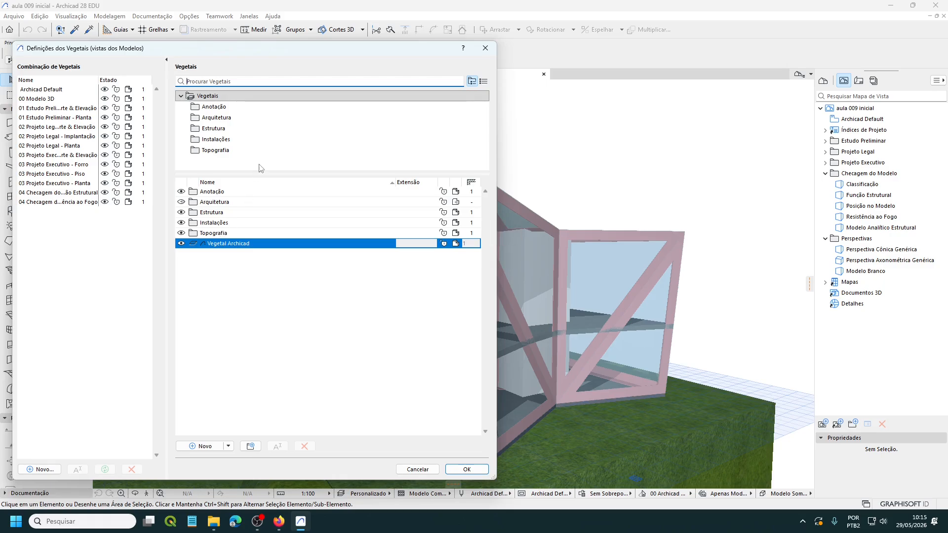
click(212, 151)
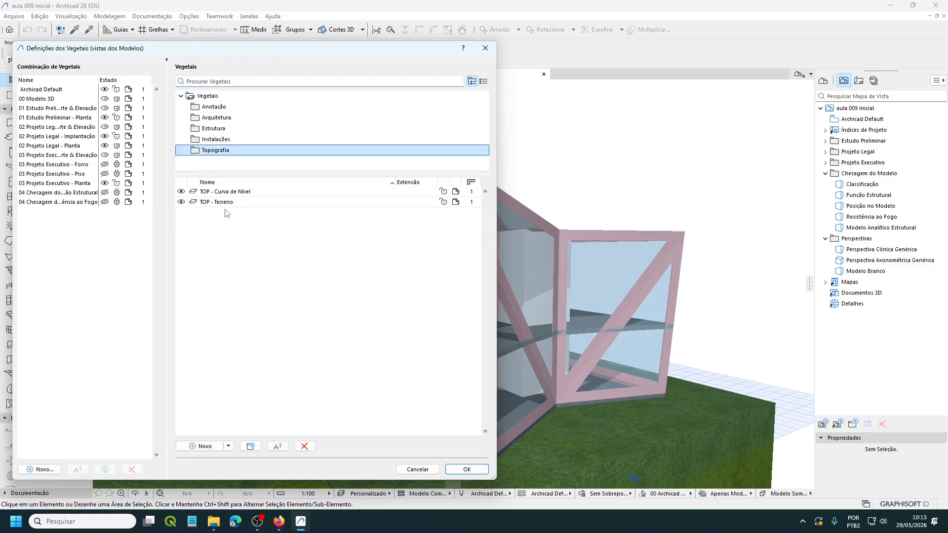
click(180, 202)
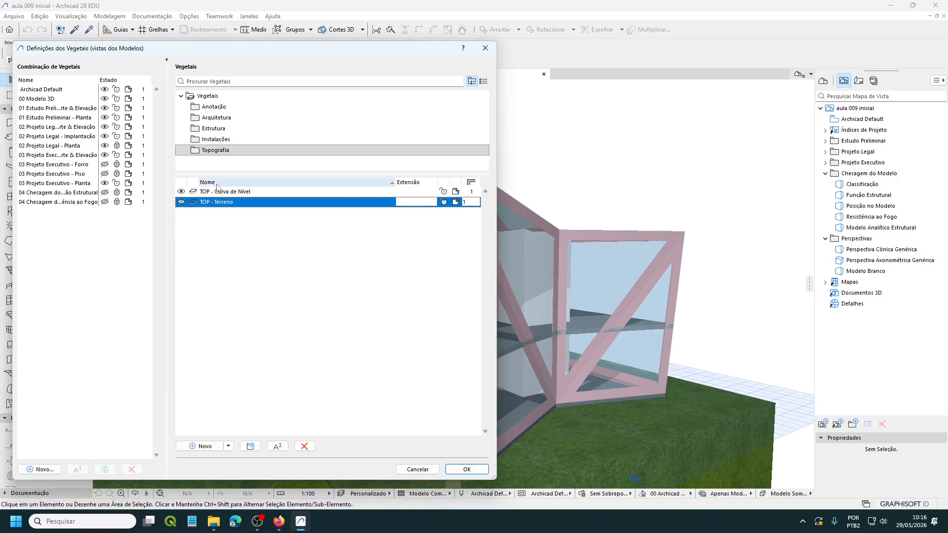
click(211, 129)
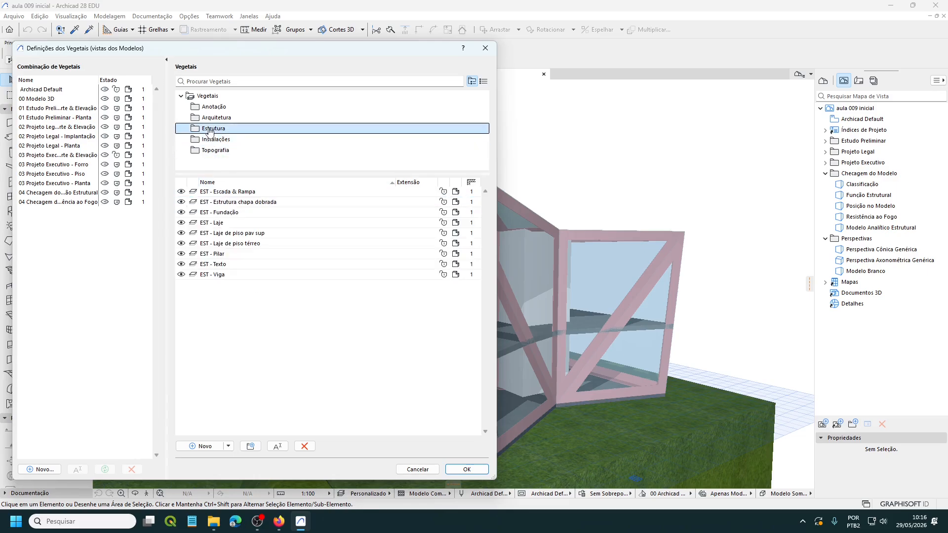
click(182, 202)
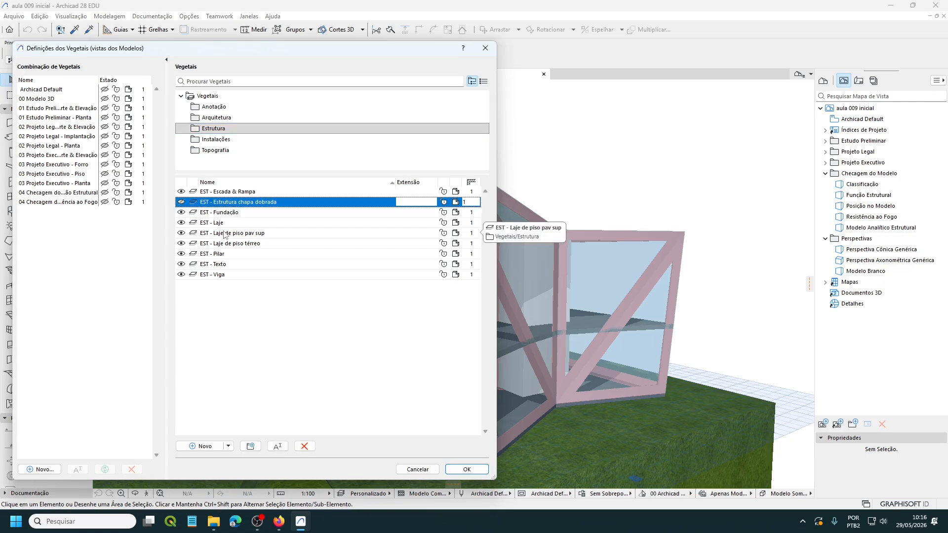
click(181, 233)
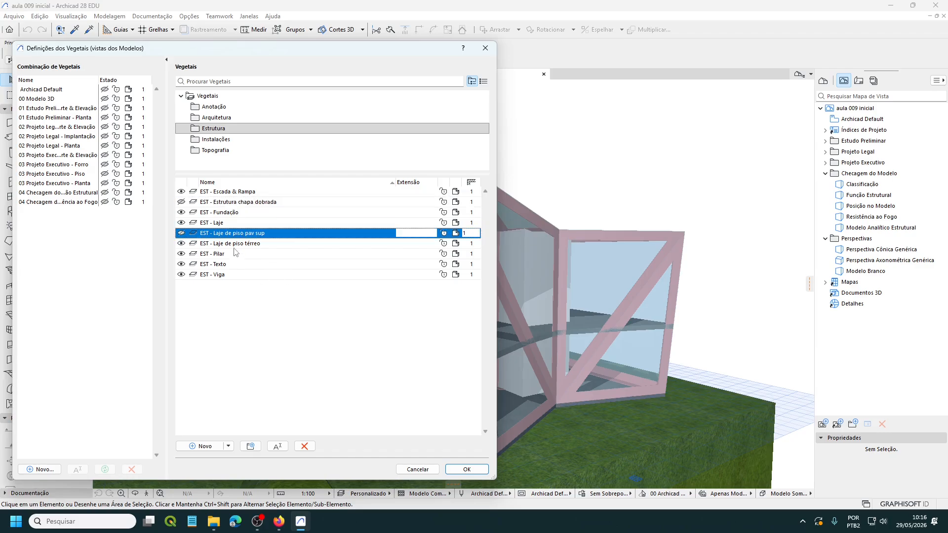
click(213, 150)
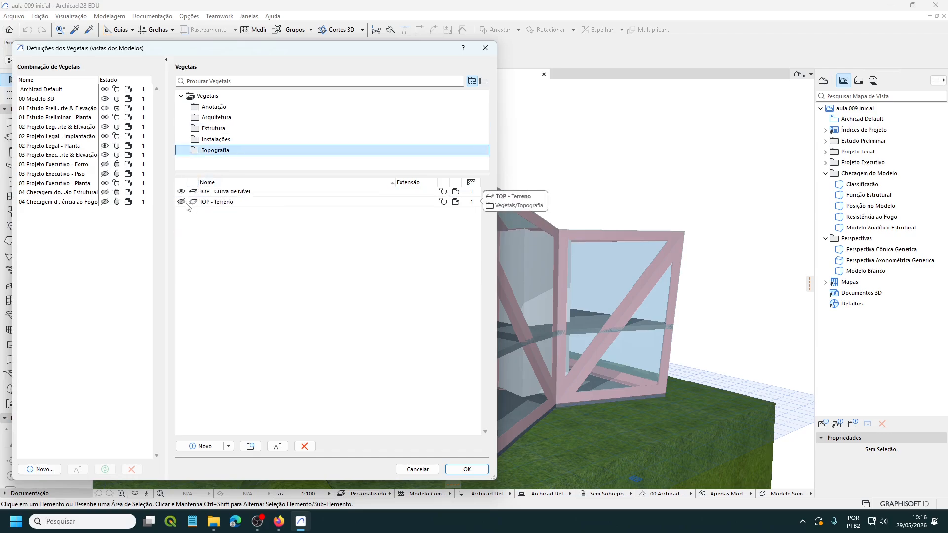
click(211, 129)
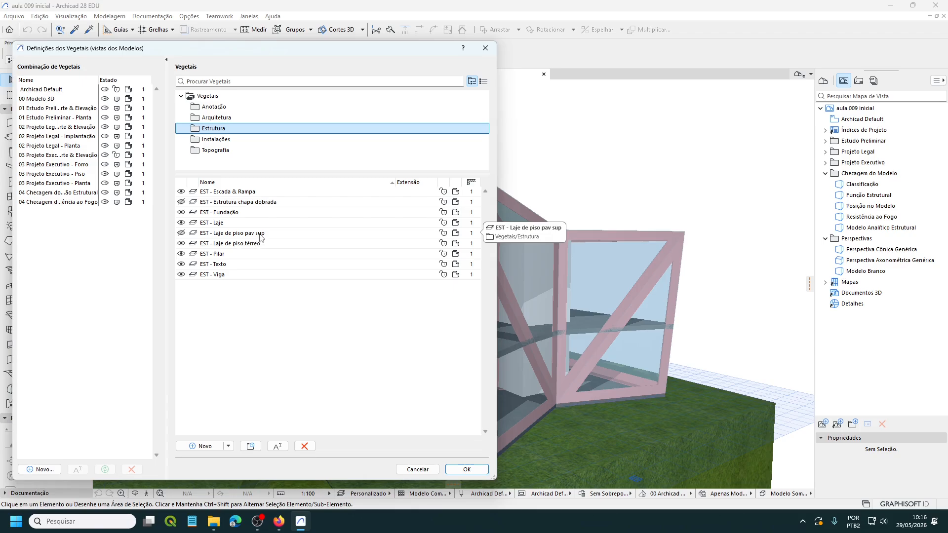
Step: Hide the Arquitetura layers for cement board cladding, glass cladding and the internal walls of both floors, and apply the layer settings
click(210, 121)
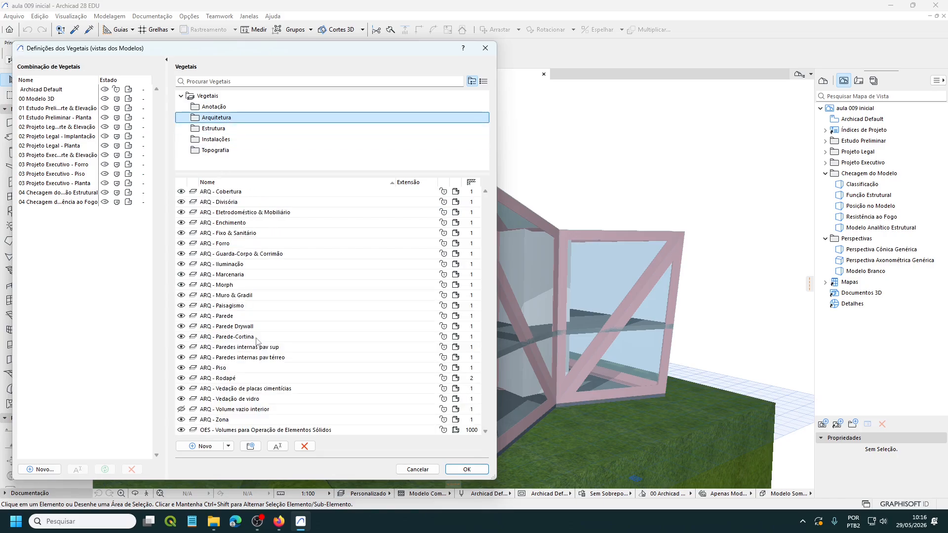
click(184, 392)
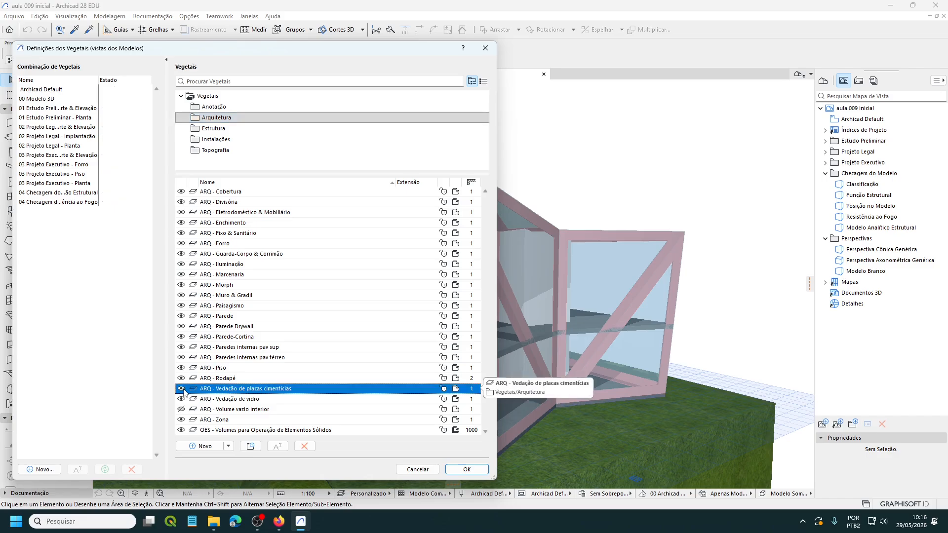
click(182, 399)
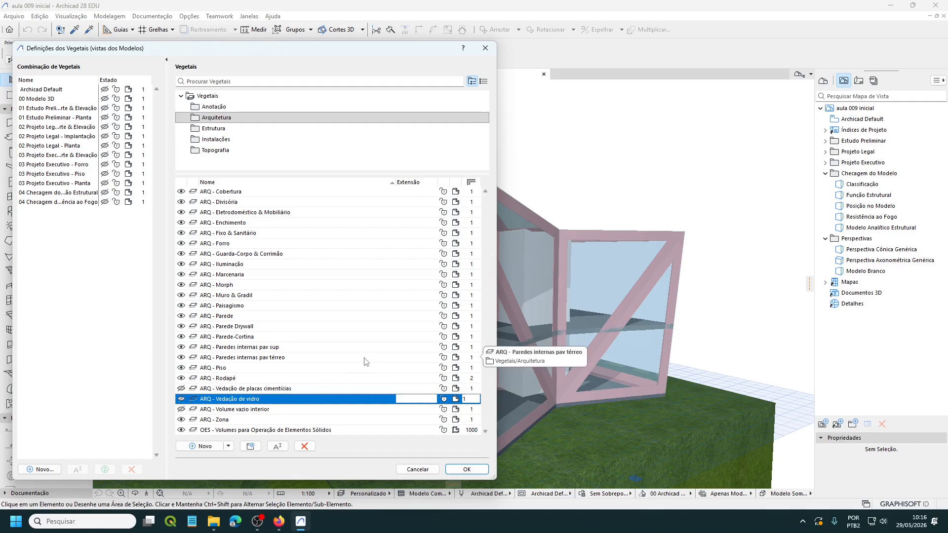
click(182, 349)
click(182, 361)
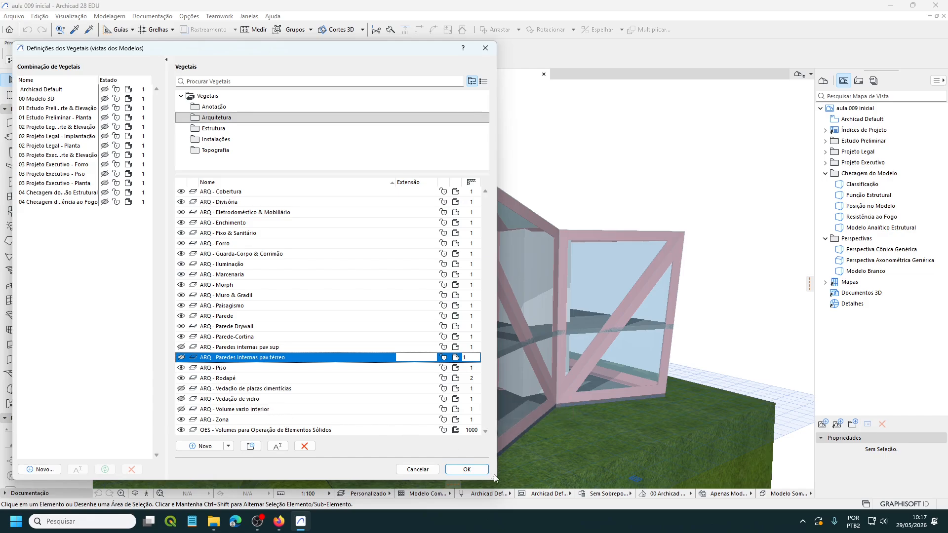
click(460, 472)
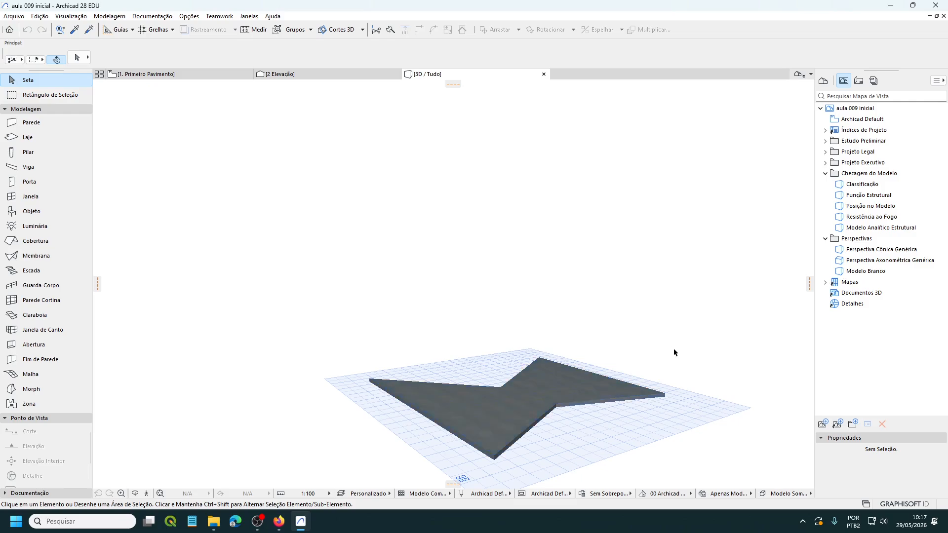
Step: Review the visibility of the Topografia, Estrutura and Arquitetura layers, and inspect the remaining ground floor slab in 3D
key(ctrl+l)
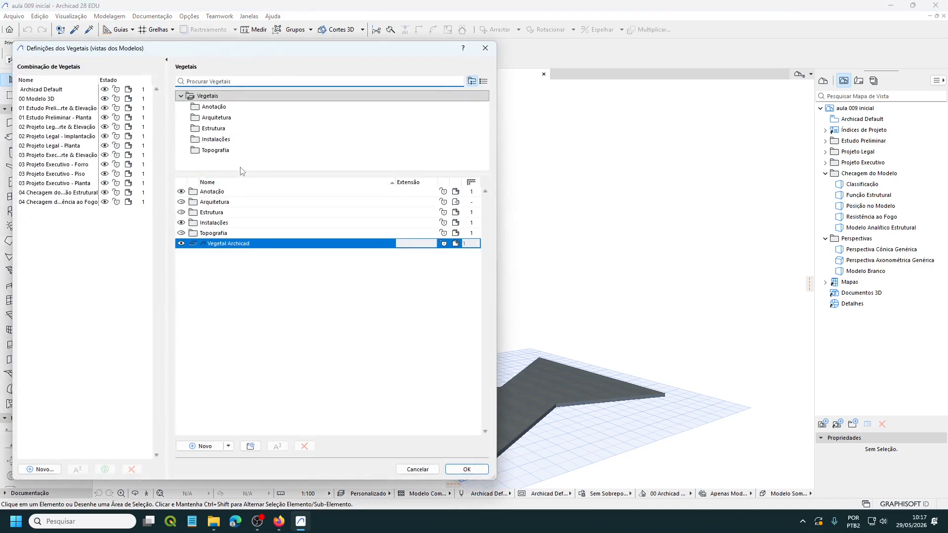
click(216, 150)
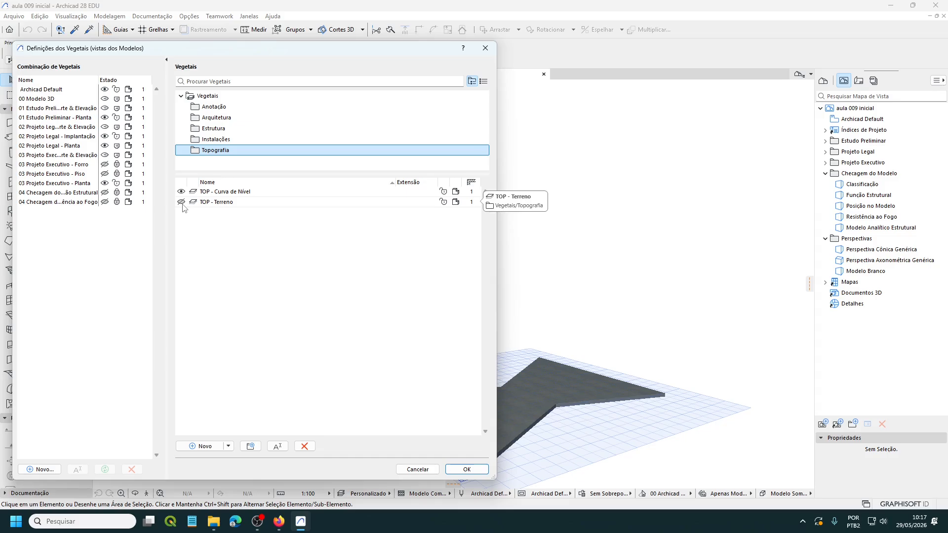
click(210, 129)
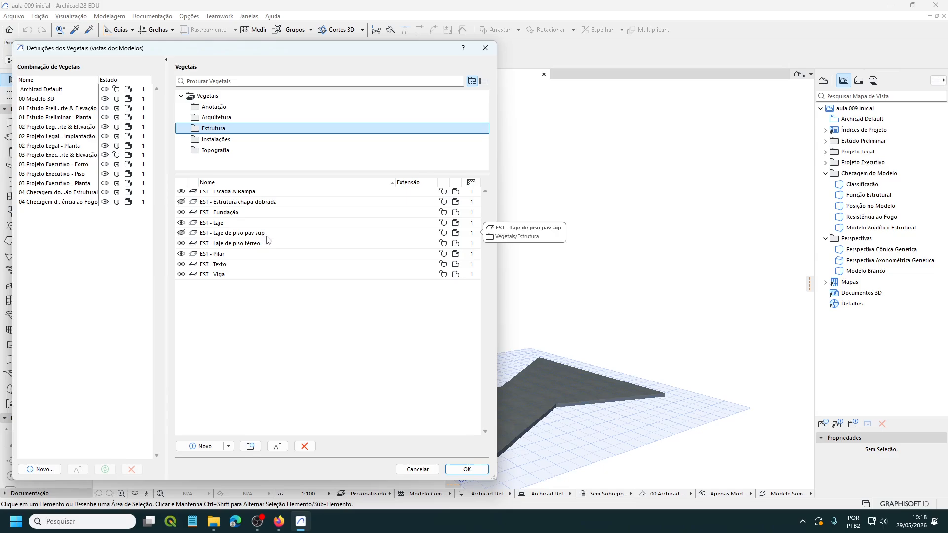
click(217, 117)
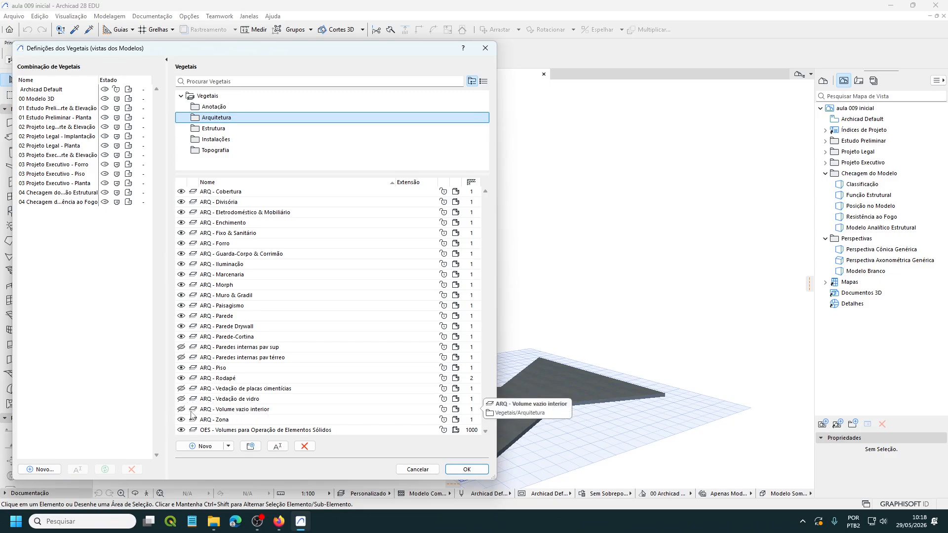
click(460, 471)
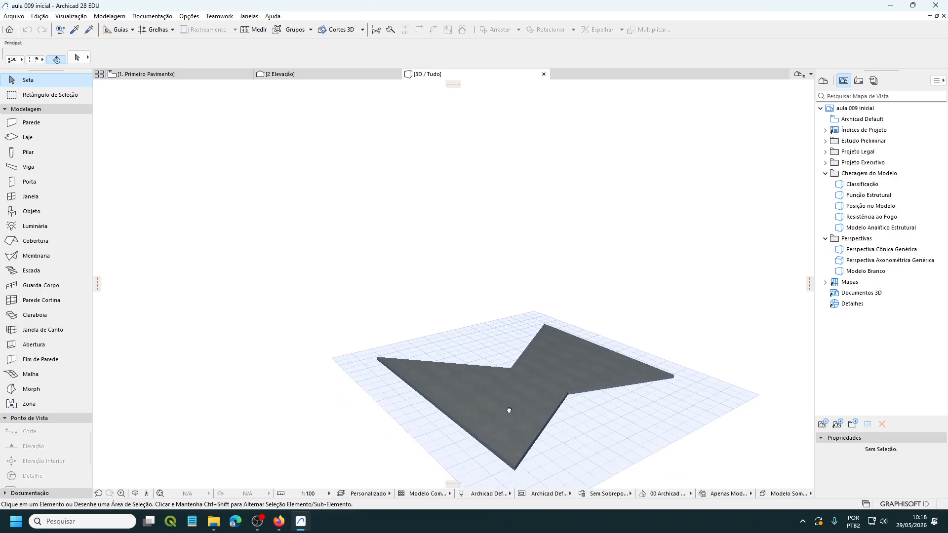
middle_drag(509, 408, 457, 381)
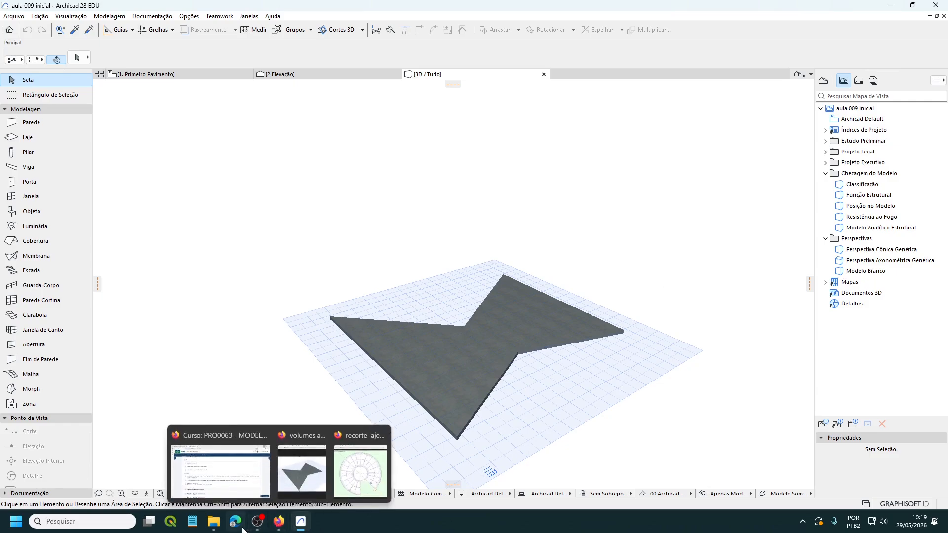
Step: Look at the reference image volumes auxiliares aberturas.png in Firefox and return to Archicad
mouse_move(279, 524)
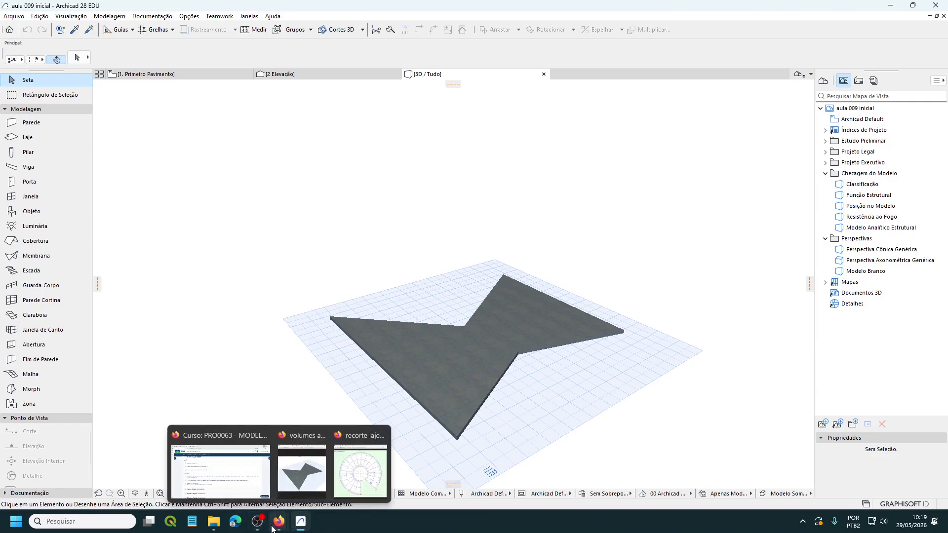
click(289, 489)
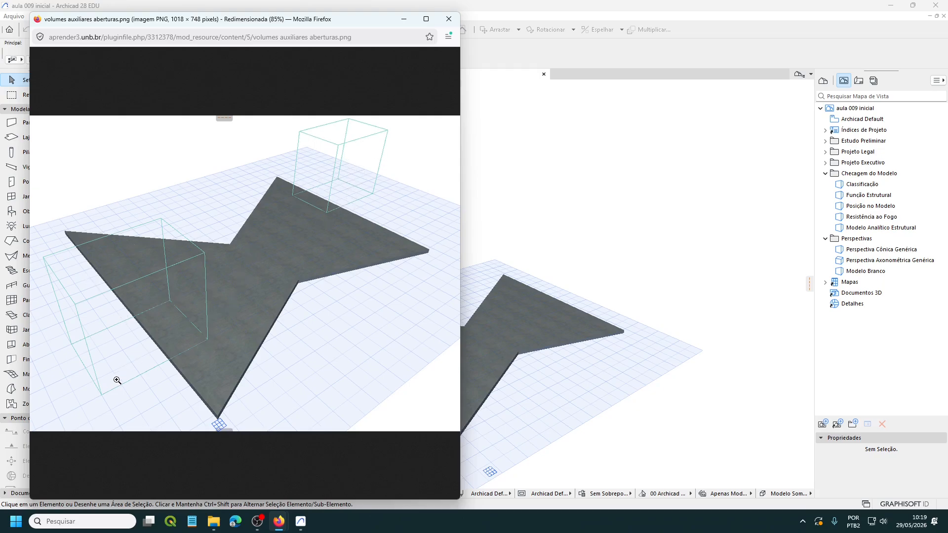
click(493, 4)
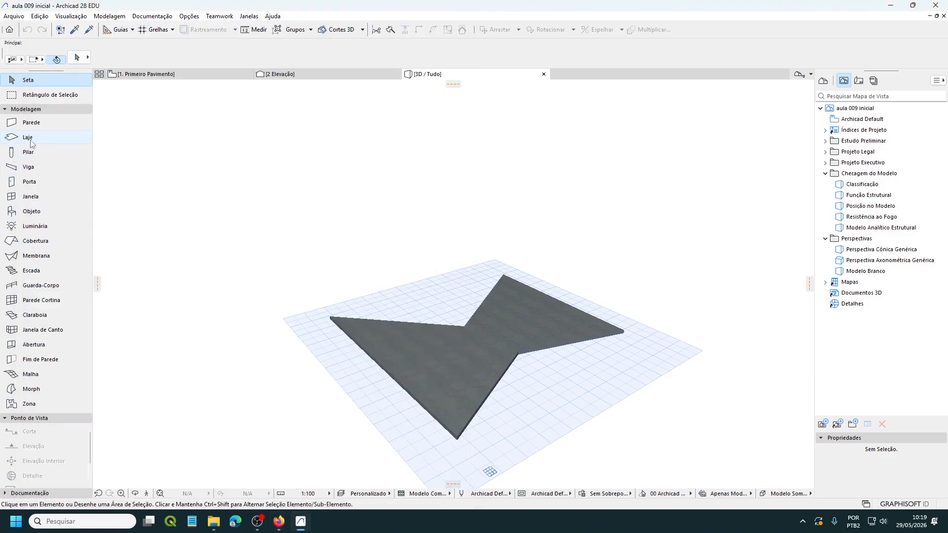
Step: In the slab tool's default settings, set the reference plane to the bottom and the thickness to 2,80
click(29, 137)
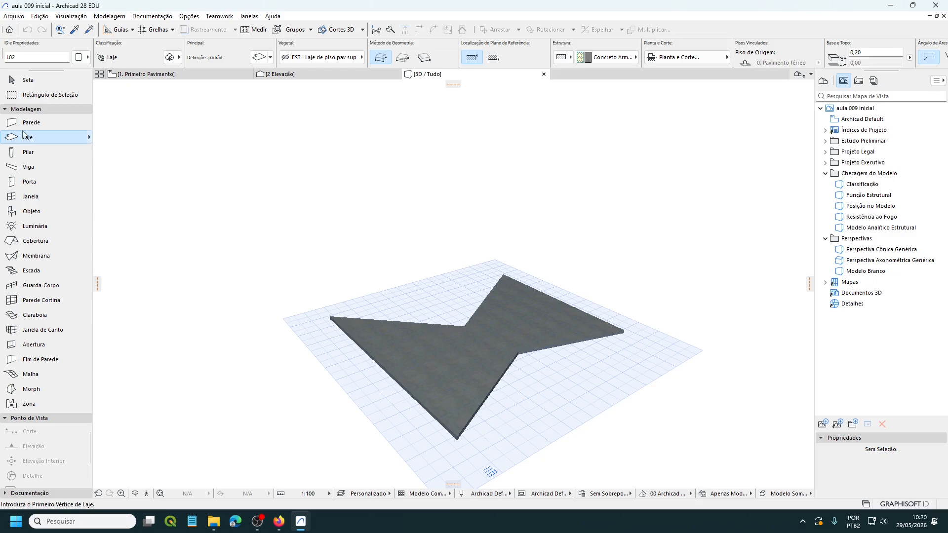
double_click(40, 138)
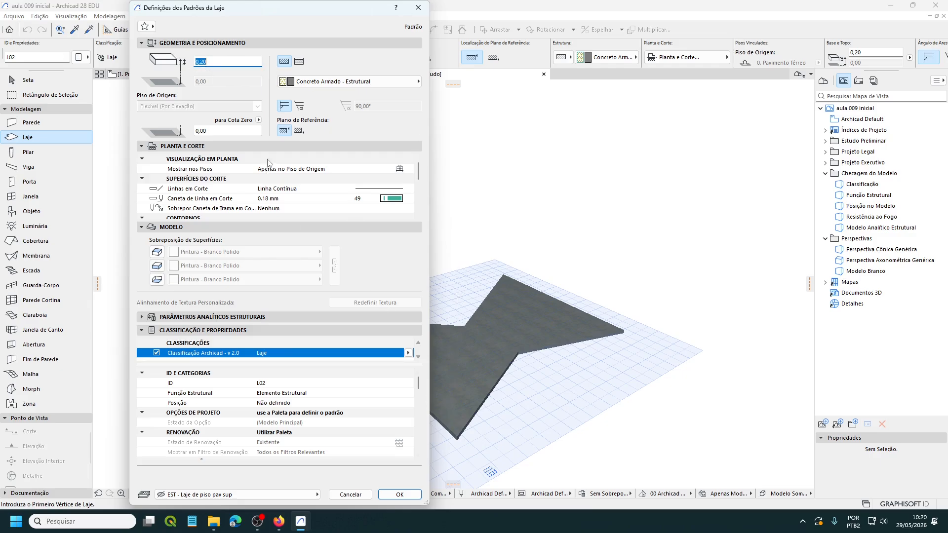
click(300, 132)
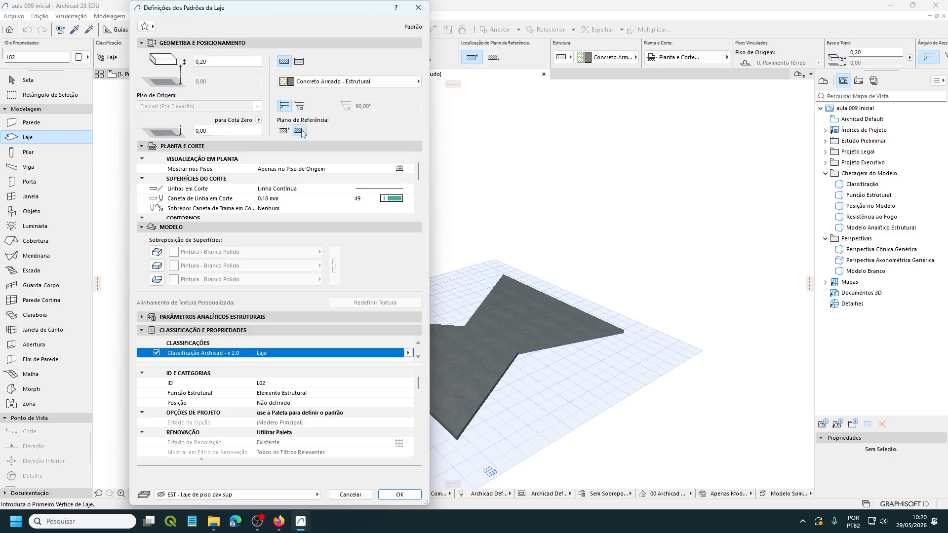
click(203, 62)
double_click(203, 61)
text(2,80)
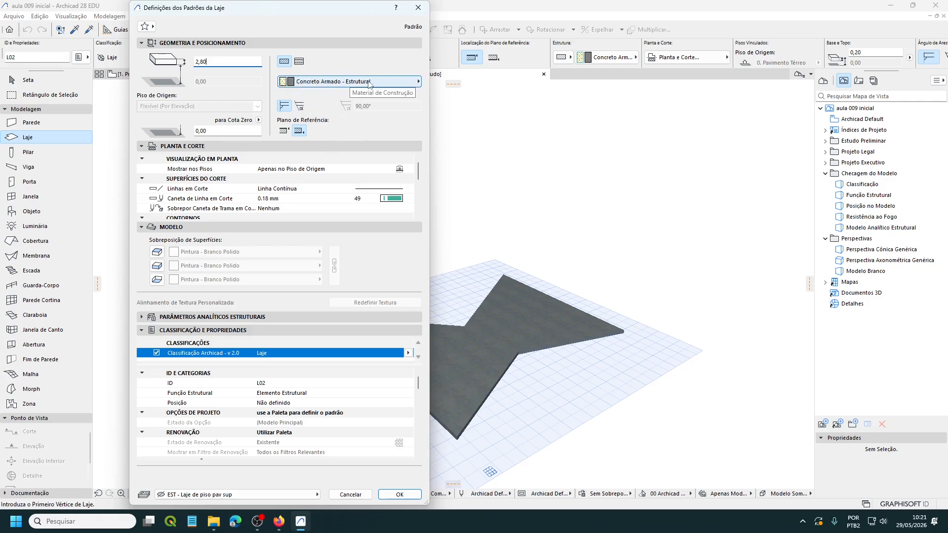
Step: Set the default slab's building material to Volume de Ar from the Naturais group
click(421, 84)
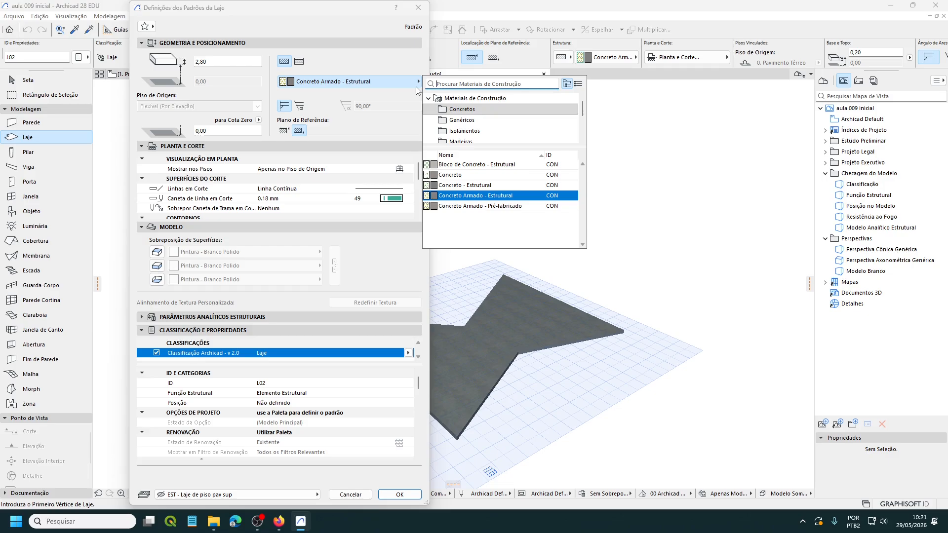
scroll(467, 119, down, 3)
click(465, 110)
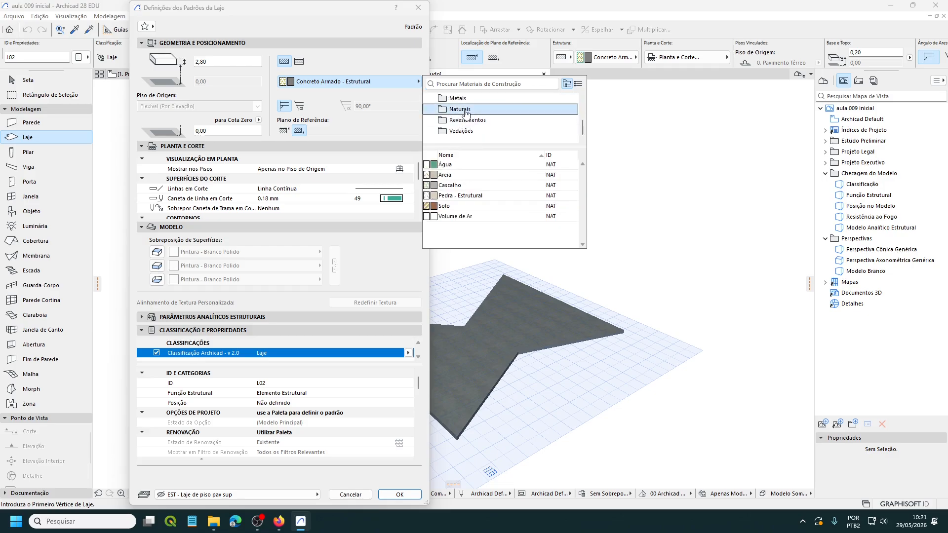
click(453, 217)
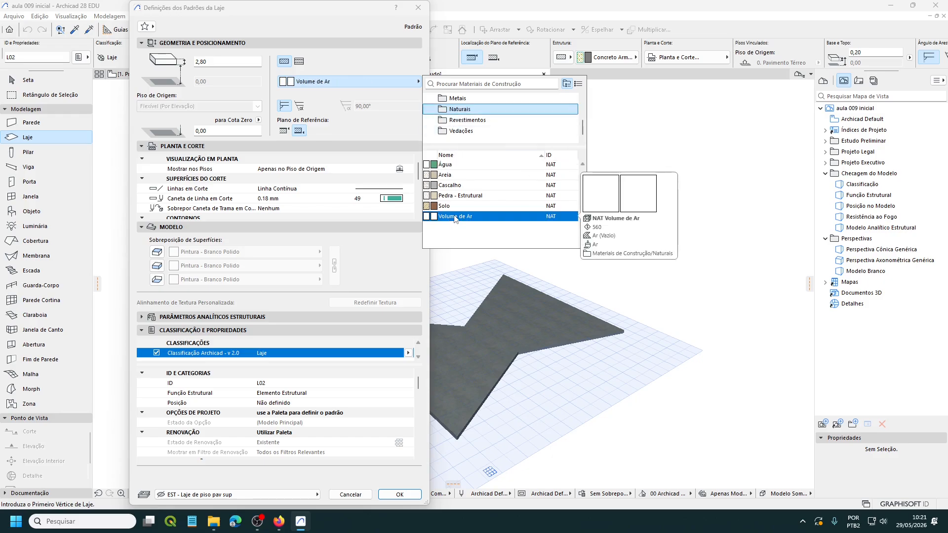
click(455, 217)
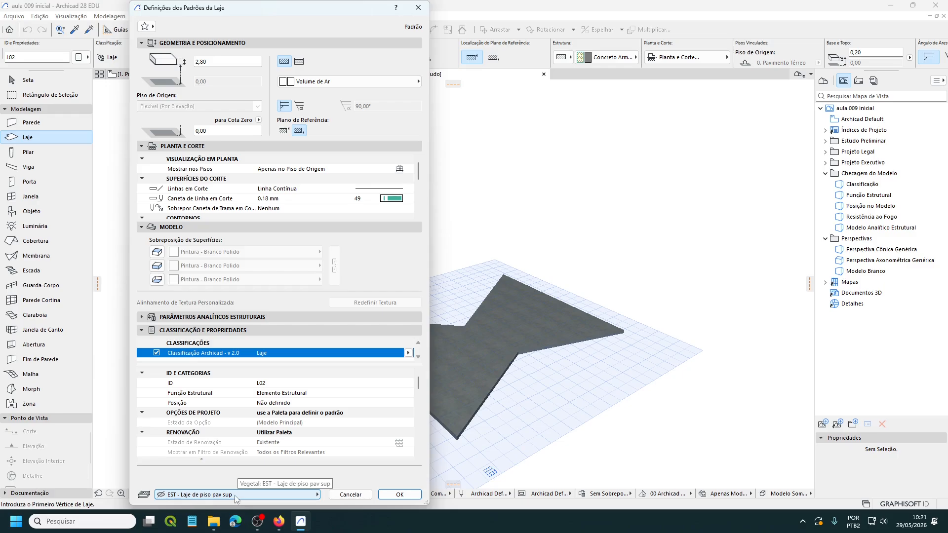
Step: Assign the default slab to the OES - Volumes para Operação de Elementos Sólidos layer, keep Volume de Ar as material, and accept the settings
click(318, 495)
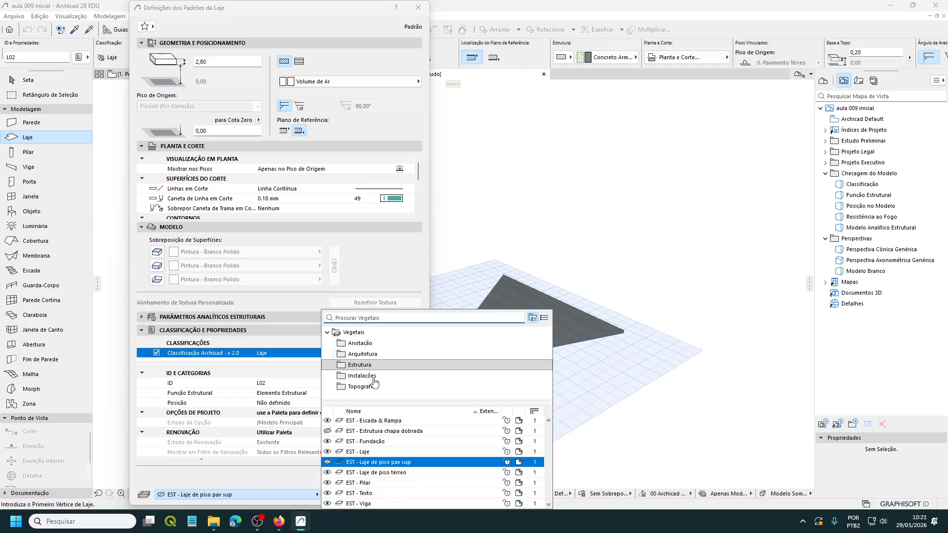
click(363, 354)
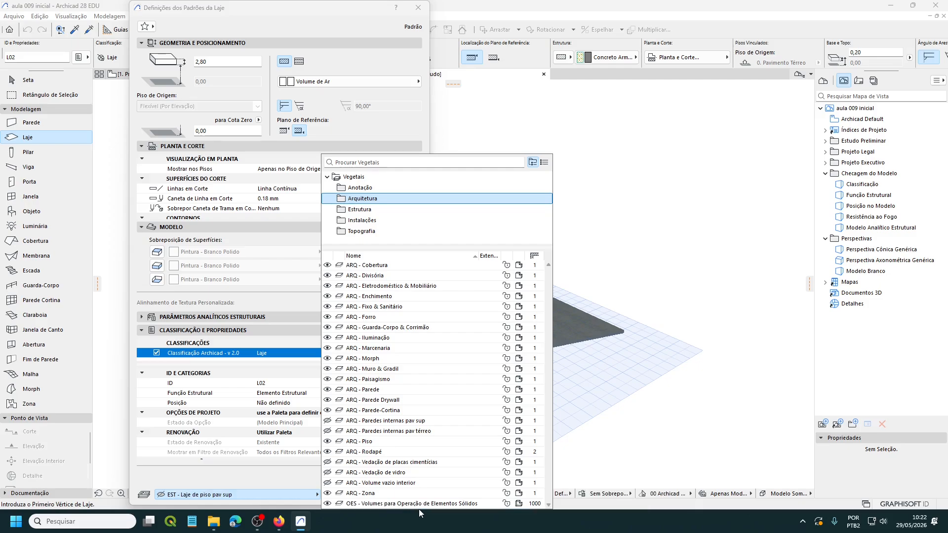
click(421, 504)
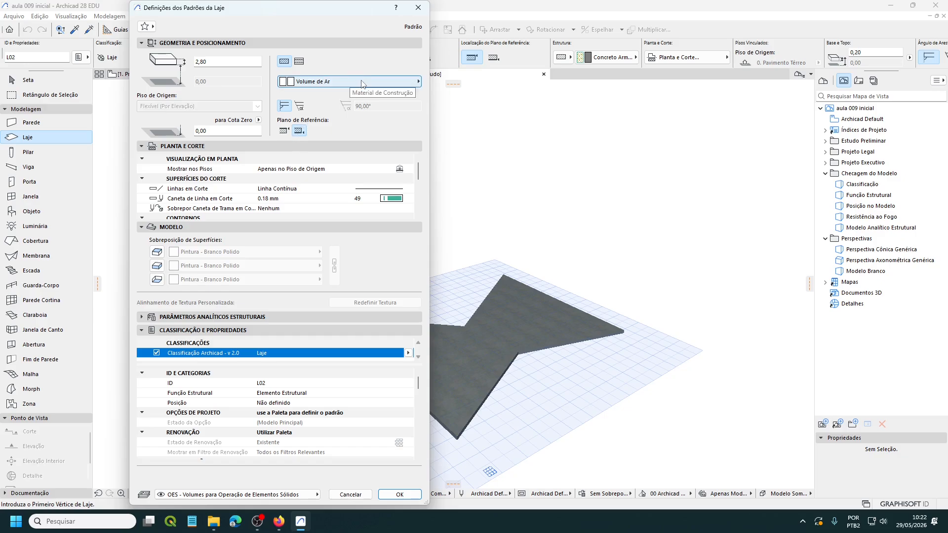
click(419, 82)
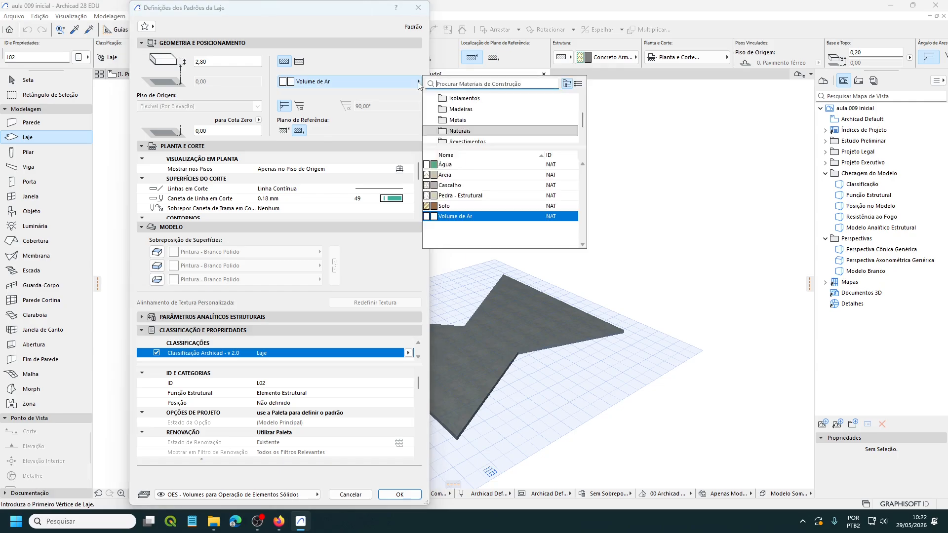
click(337, 84)
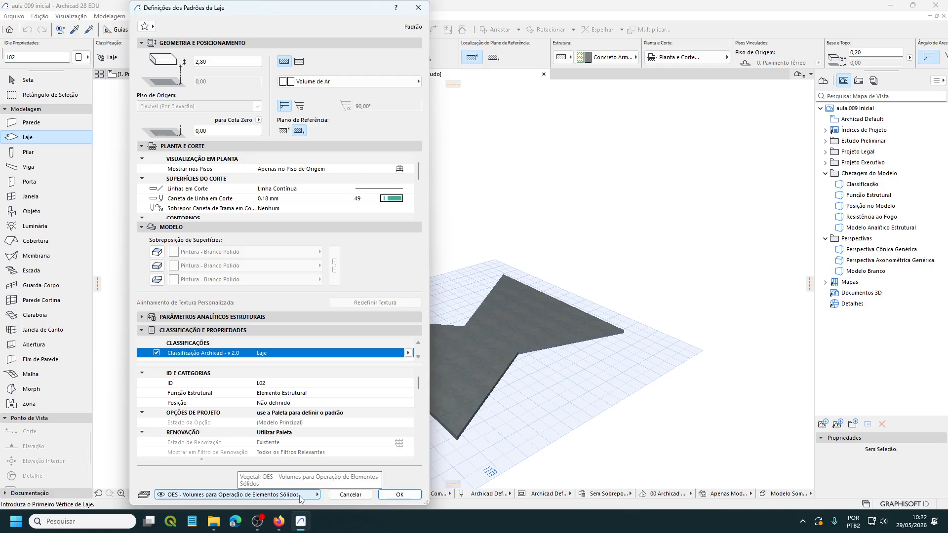
click(399, 495)
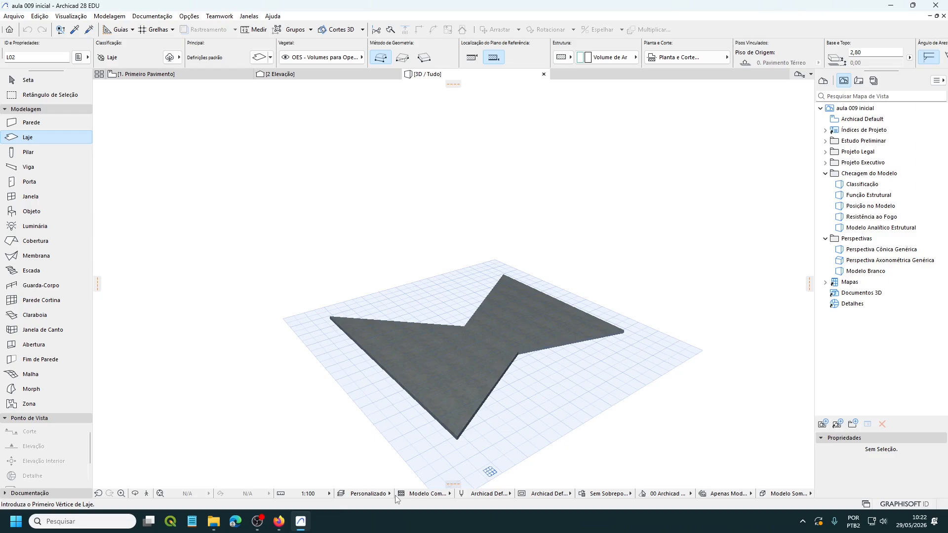
Step: Set the slab's geometry method to rectangular and turn on snapping to the construction grid
click(403, 58)
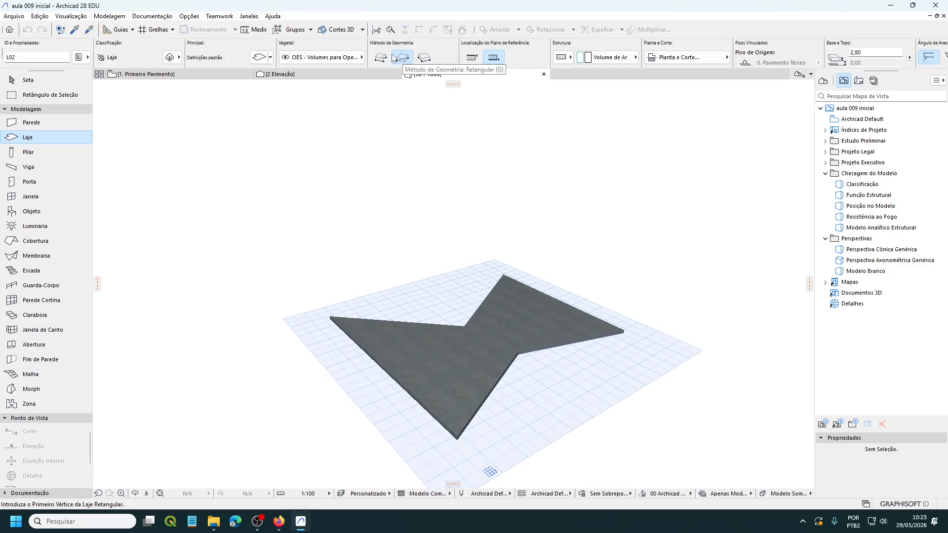
click(173, 30)
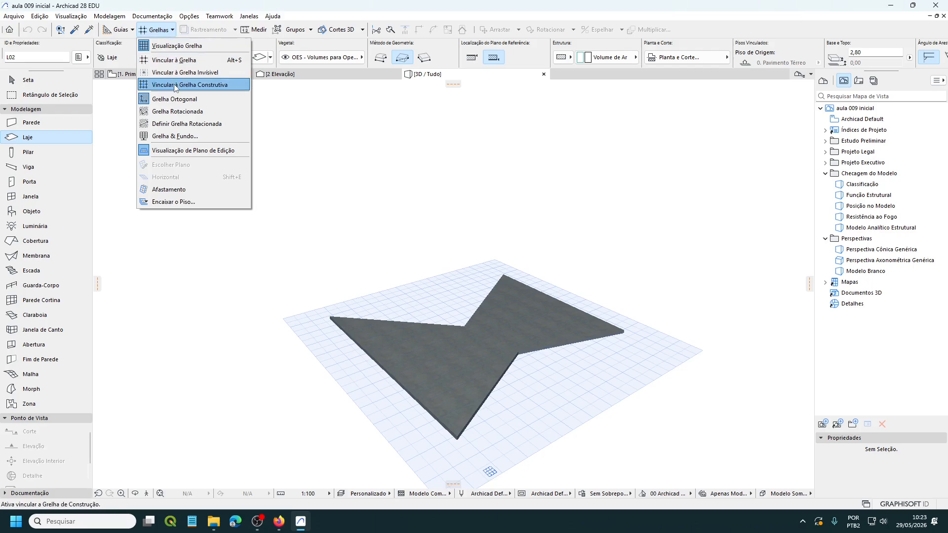
click(234, 86)
mouse_move(234, 77)
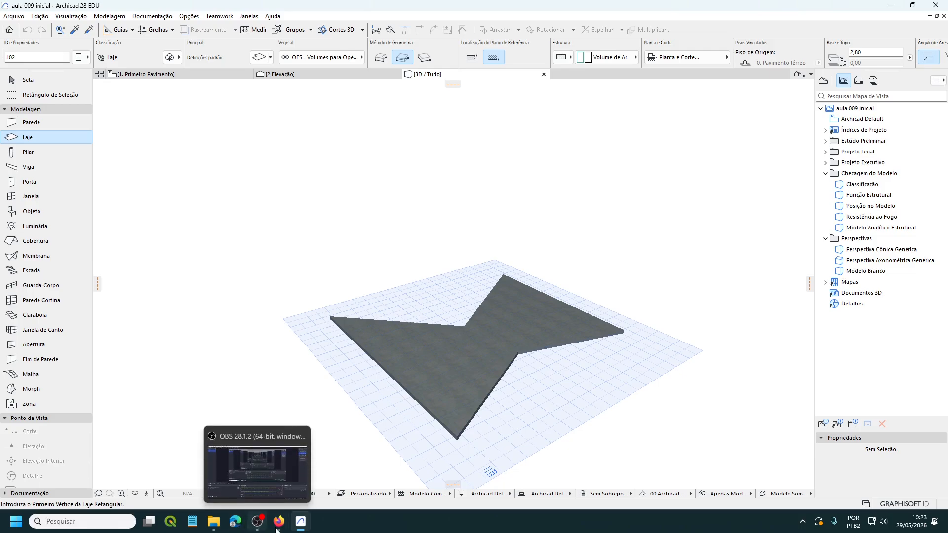
Step: Check the placement of the auxiliary volumes in the Firefox image volumes auxiliares aberturas.png, and return to Archicad
mouse_move(278, 526)
click(295, 490)
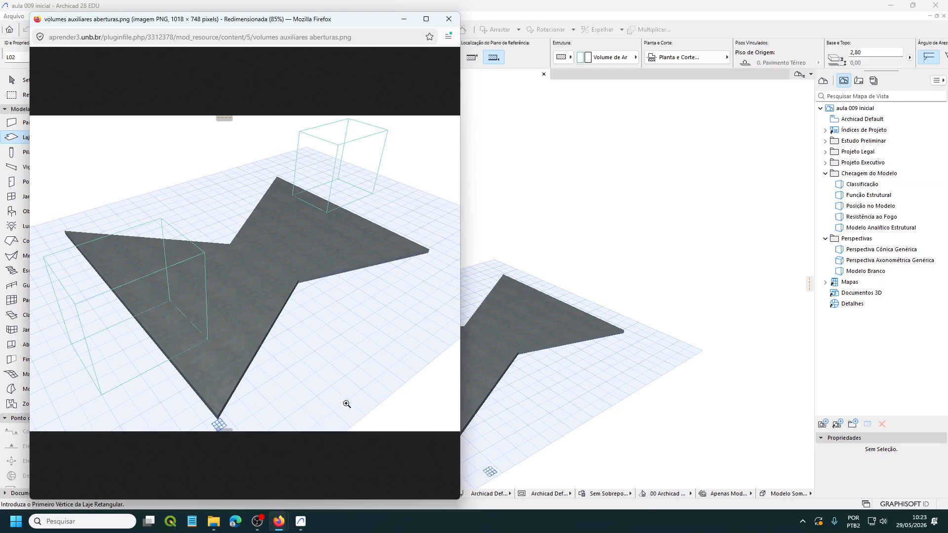
click(404, 22)
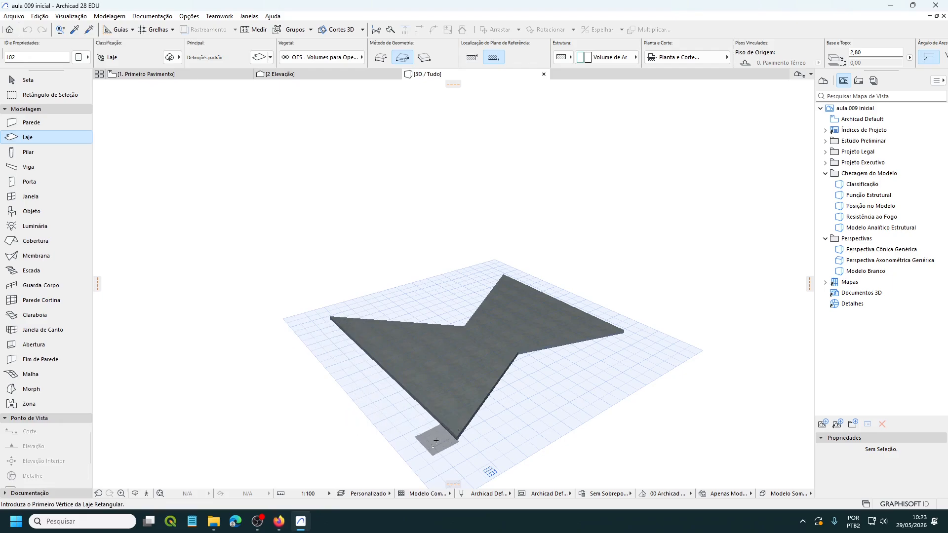
Step: Draw a rectangular air volume slab of 2,00 by 3,00 across the long outer edge of the ground floor slab's nearer wing
scroll(433, 442, up, 2)
scroll(433, 443, up, 1)
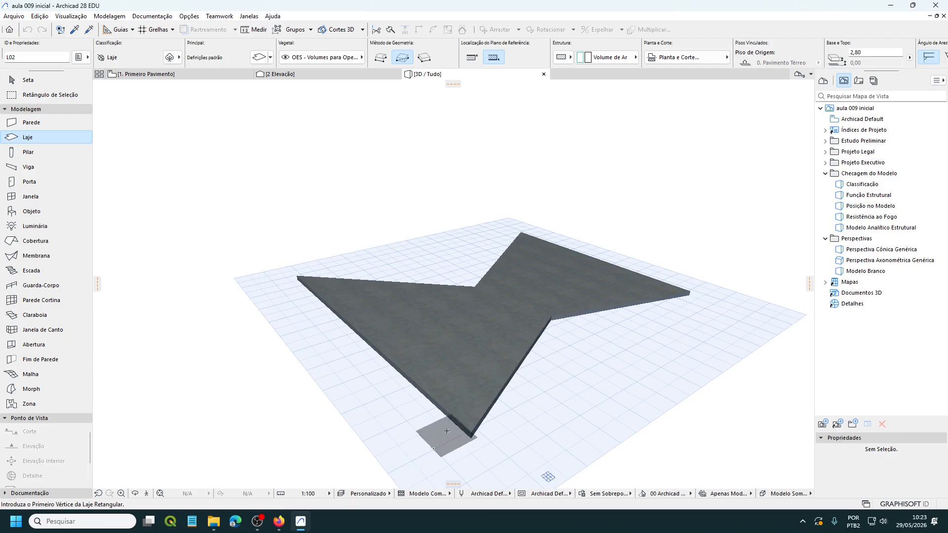
click(341, 414)
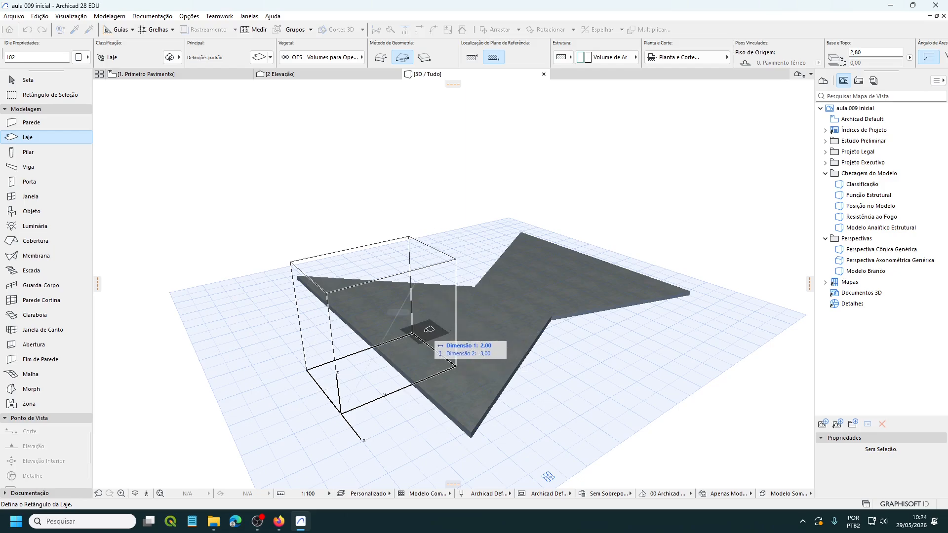
click(428, 330)
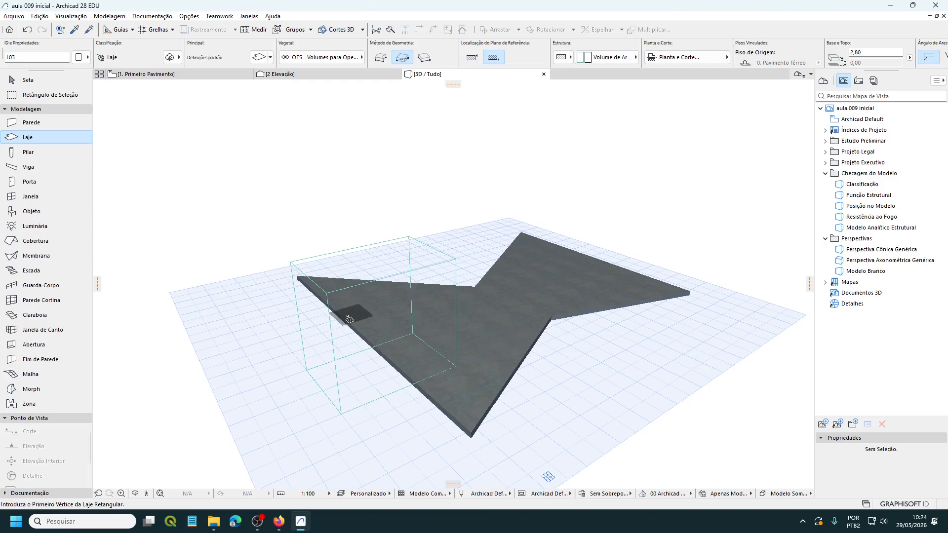
Step: Copy the air volume from its near base corner about 11,40 away, across the far edge of the ground floor slab, and deselect it
click(20, 84)
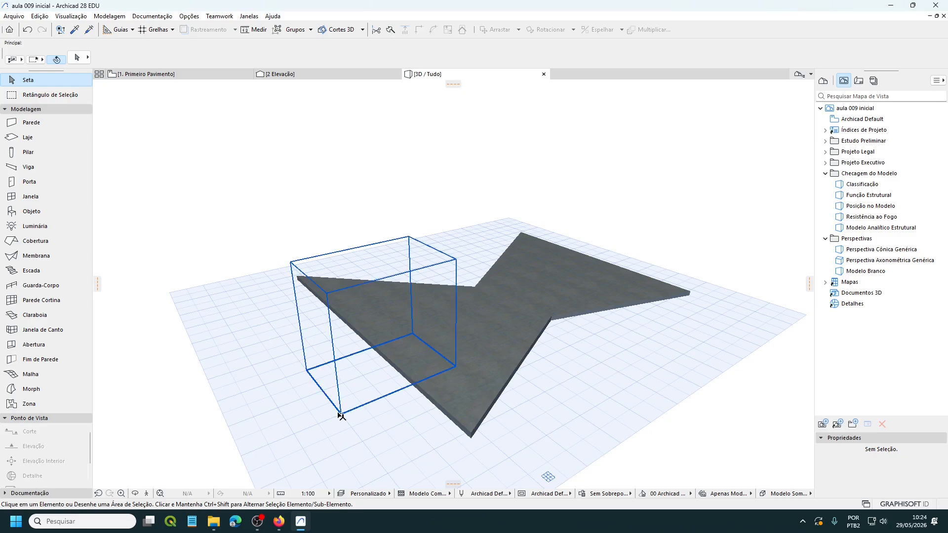
mouse_move(343, 414)
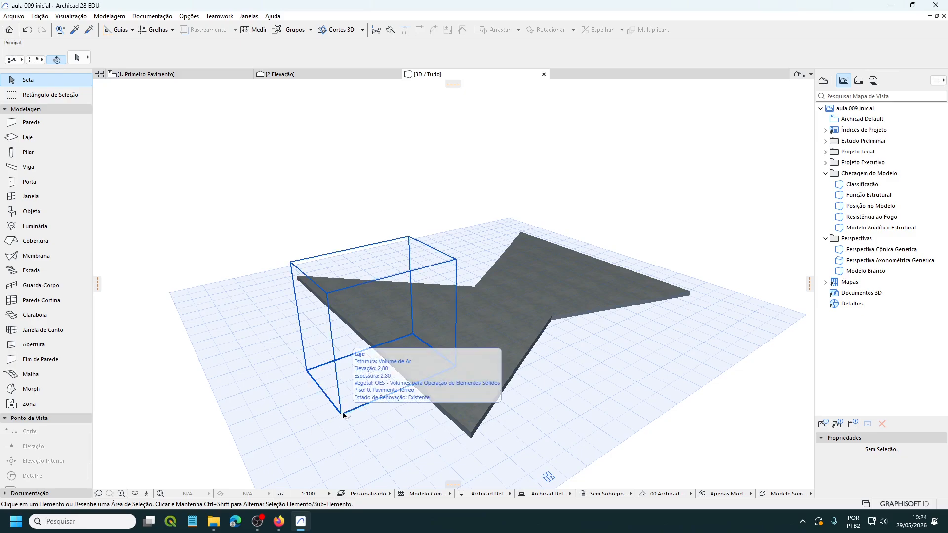
click(343, 414)
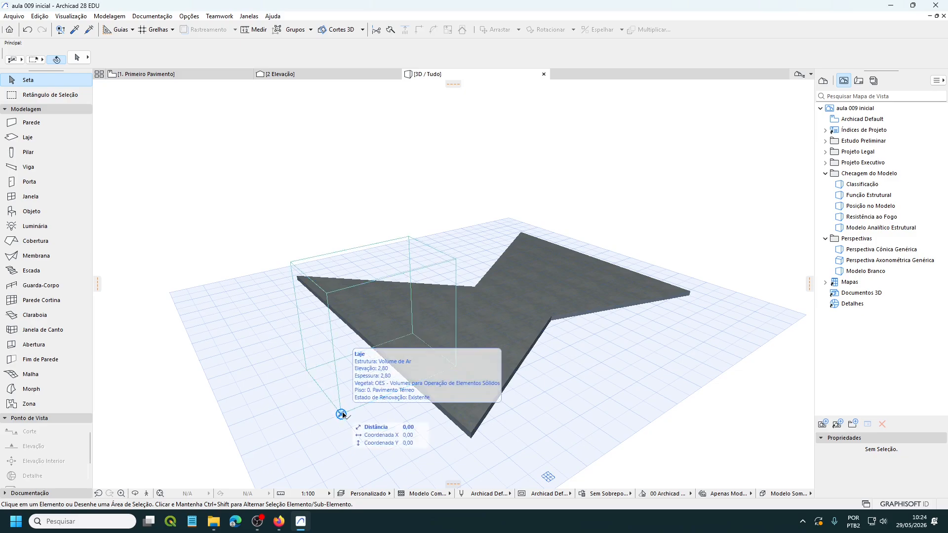
click(343, 414)
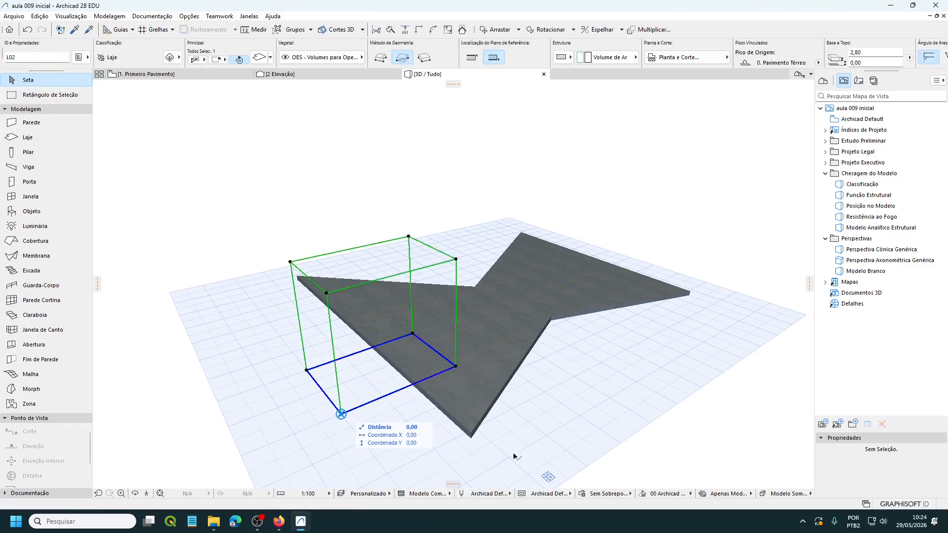
click(341, 415)
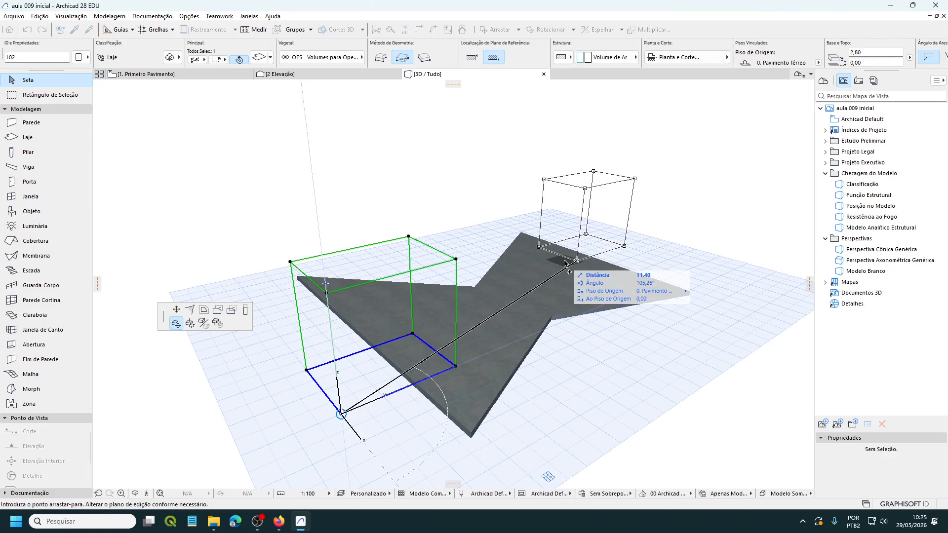
click(564, 261)
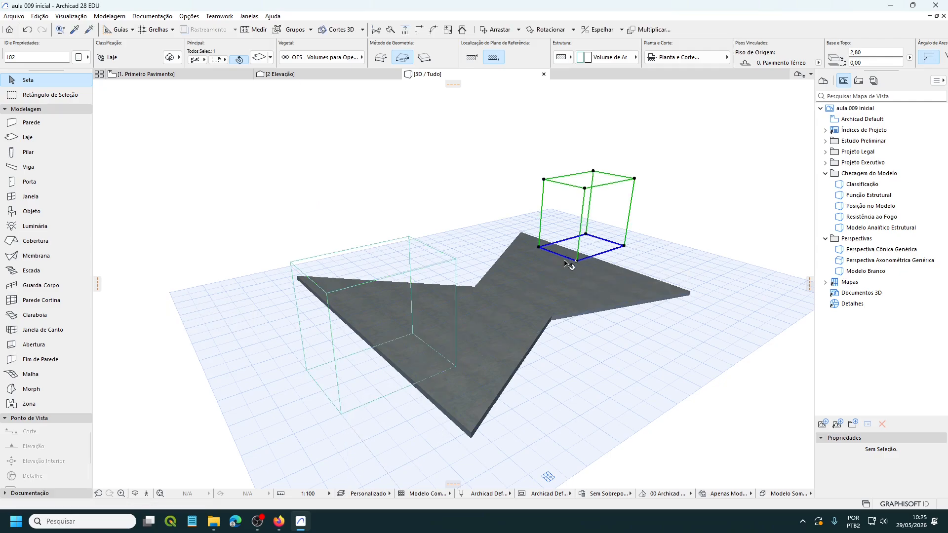
click(626, 358)
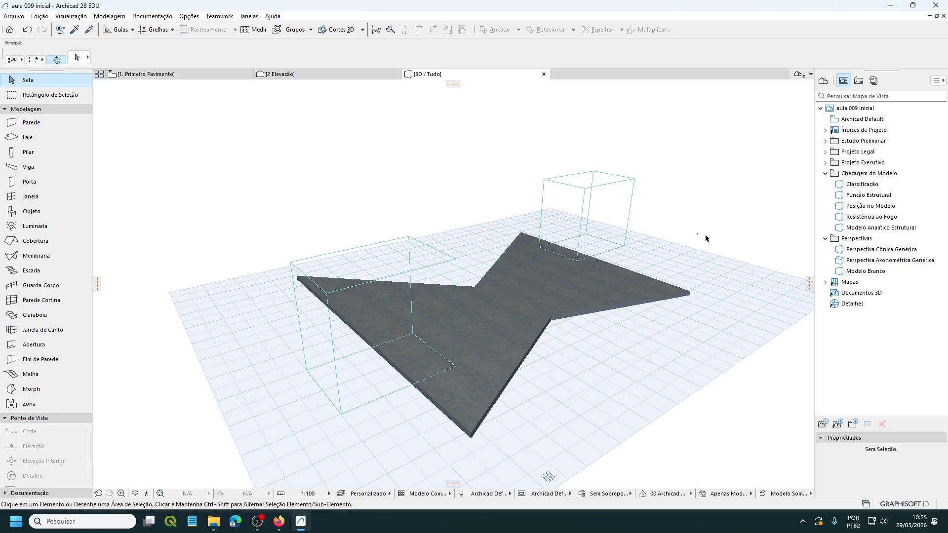
Step: Show the ARQ - Vedação de vidro layer from the Arquitetura folder
key(ctrl+l)
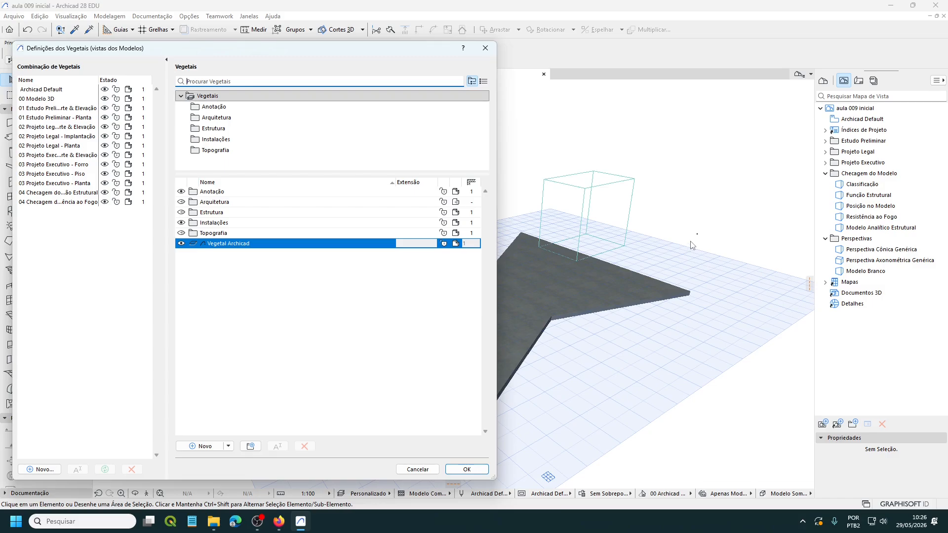
click(225, 123)
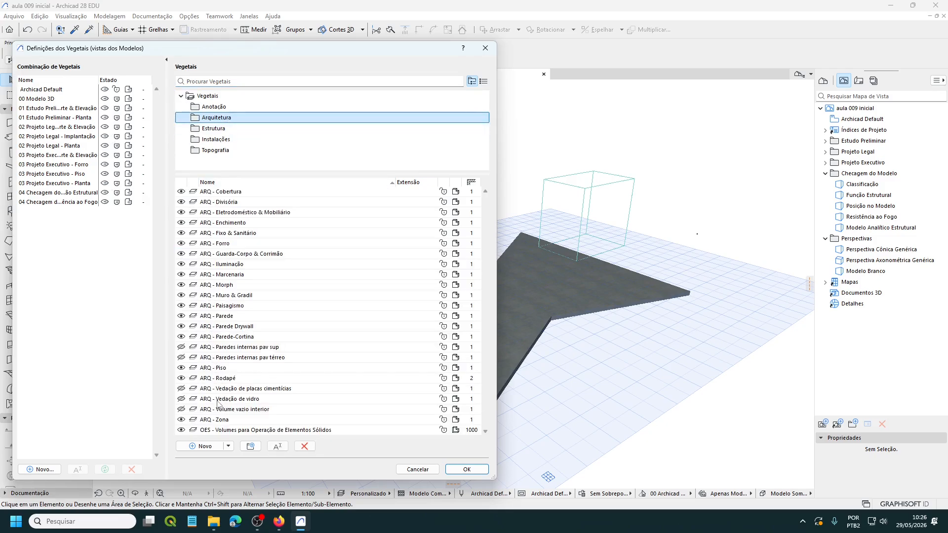
click(181, 399)
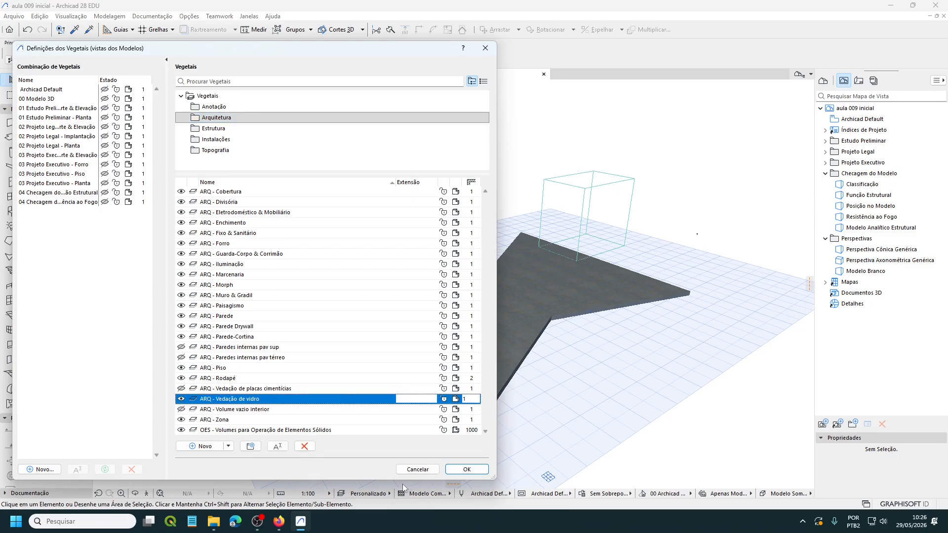
click(457, 472)
Step: Open the Solid Element Operations palette, widen it and place it clear of the glass enclosure
scroll(543, 423, down, 4)
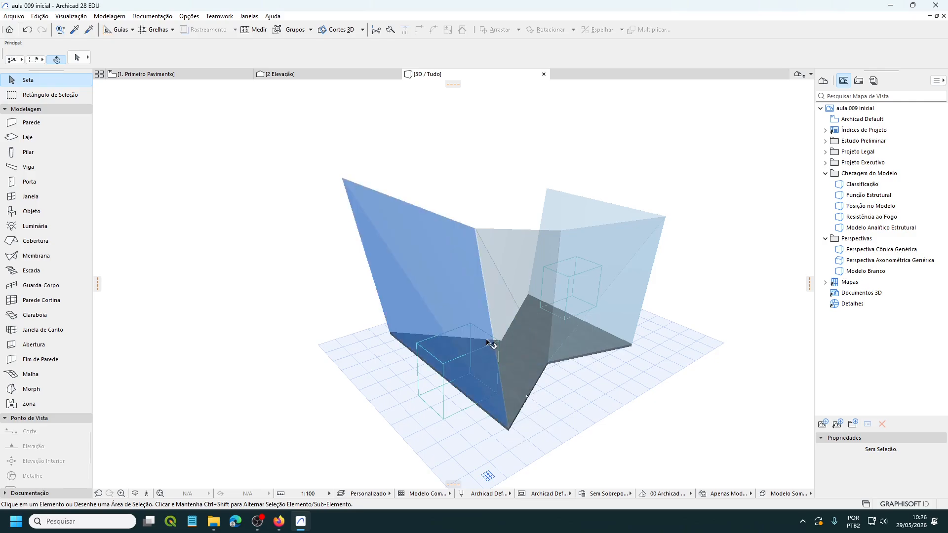
shift+middle_drag(488, 342, 654, 341)
shift+middle_drag(236, 372, 459, 392)
scroll(472, 354, up, 3)
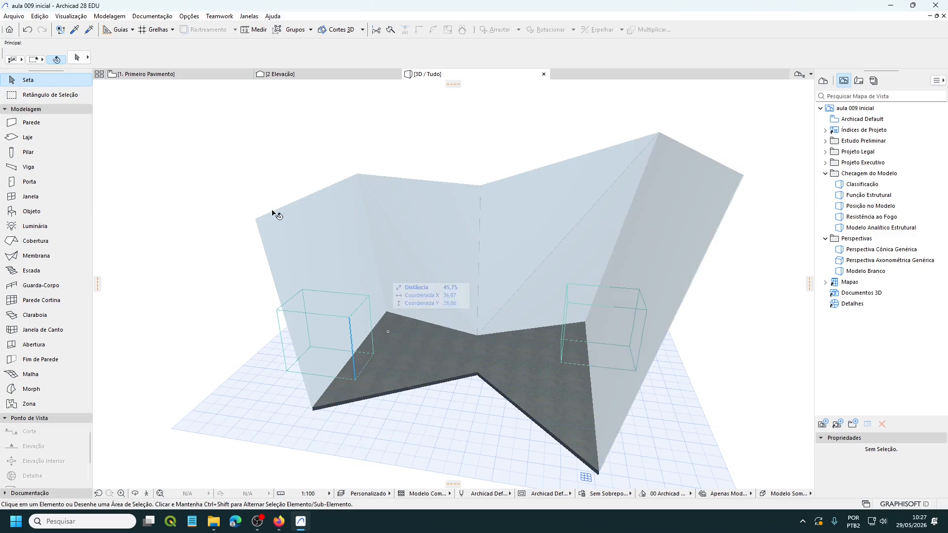
click(110, 17)
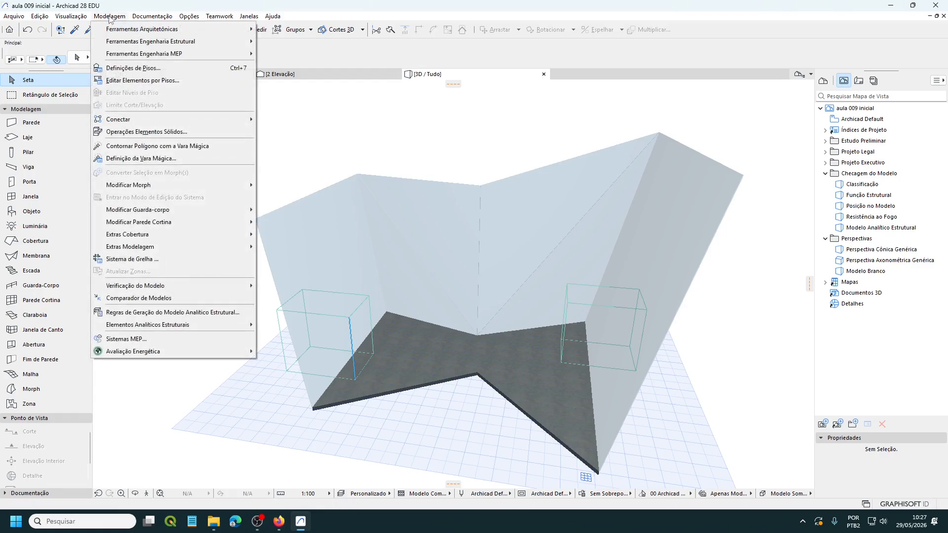
click(129, 134)
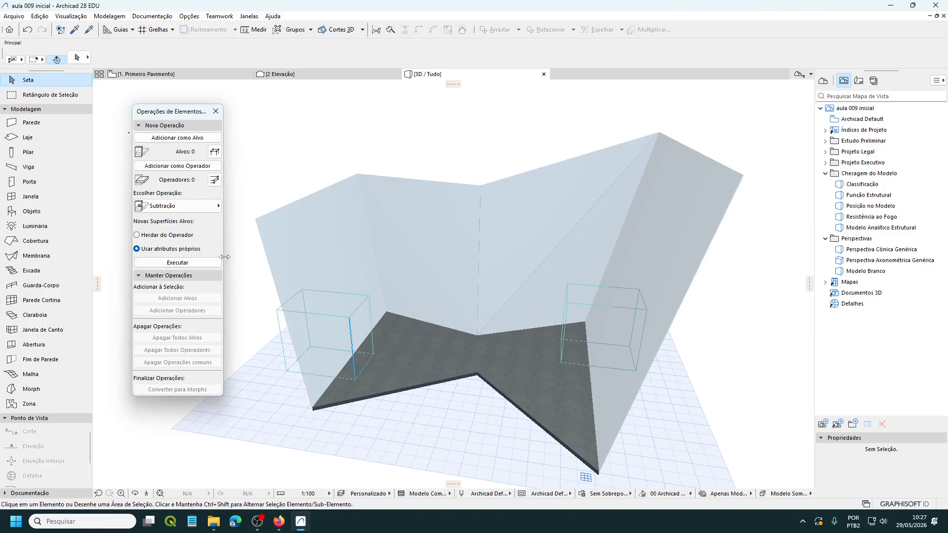
drag(224, 257, 242, 256)
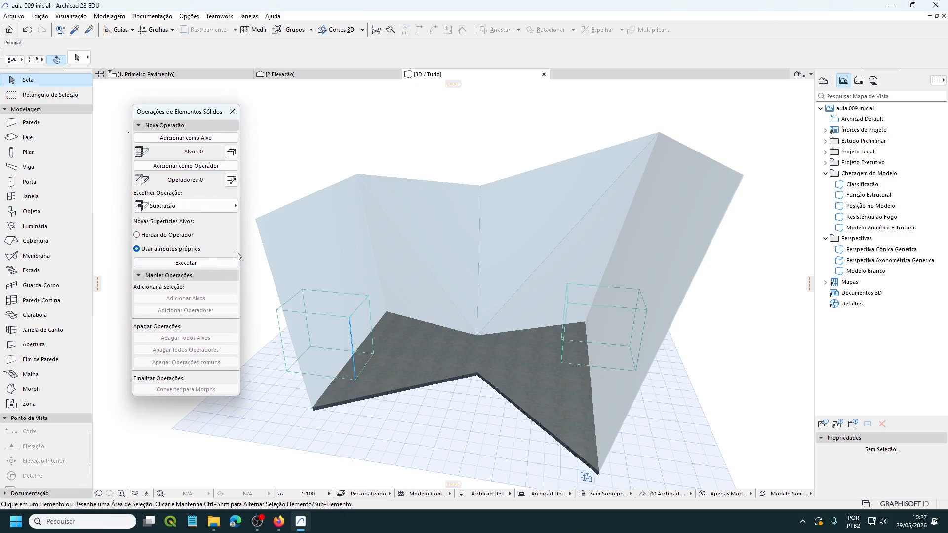
drag(171, 114, 147, 109)
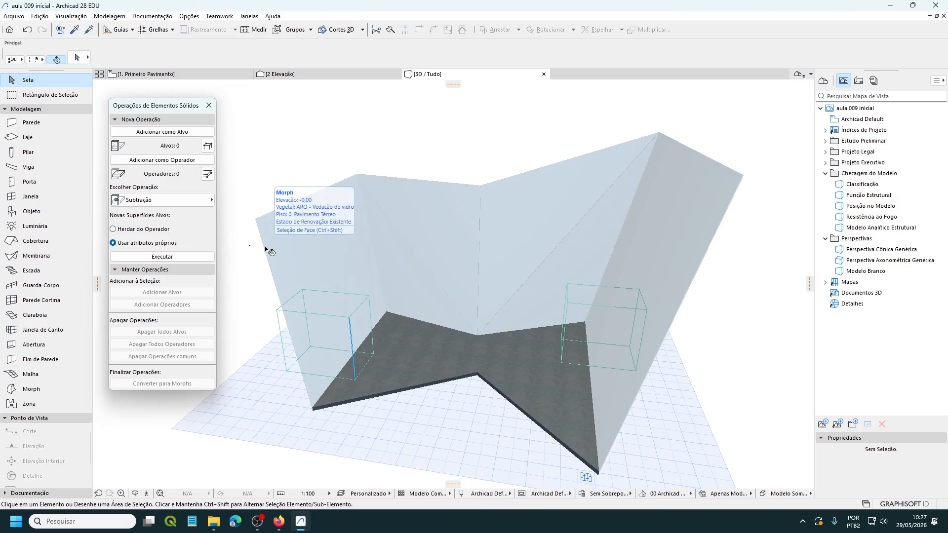
Step: Add the two opposite end glass panels crossed by the air volumes as targets of the solid operation
click(326, 253)
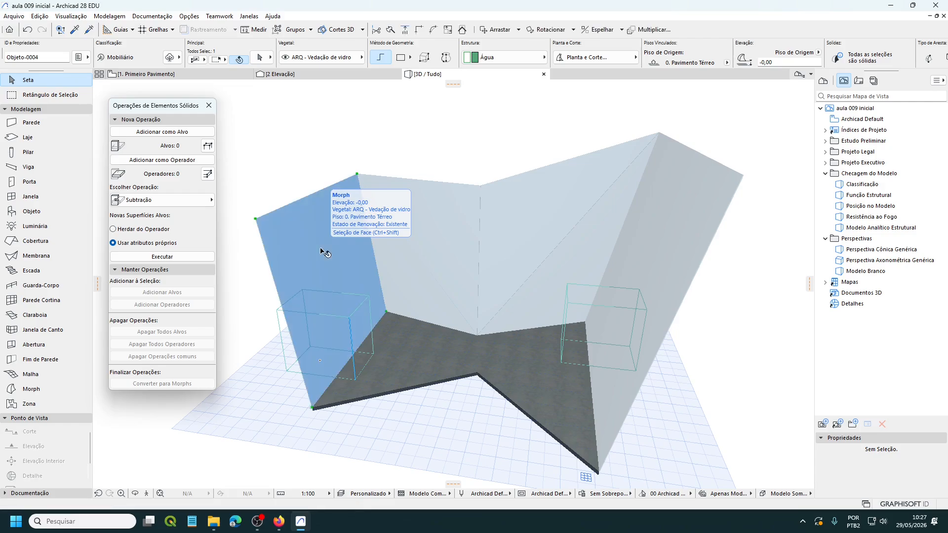
shift+click(660, 235)
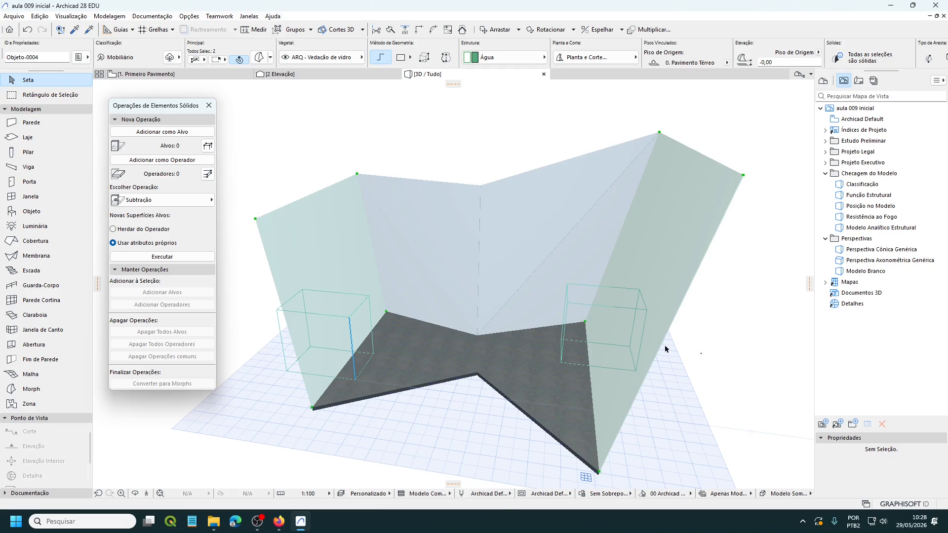
click(158, 134)
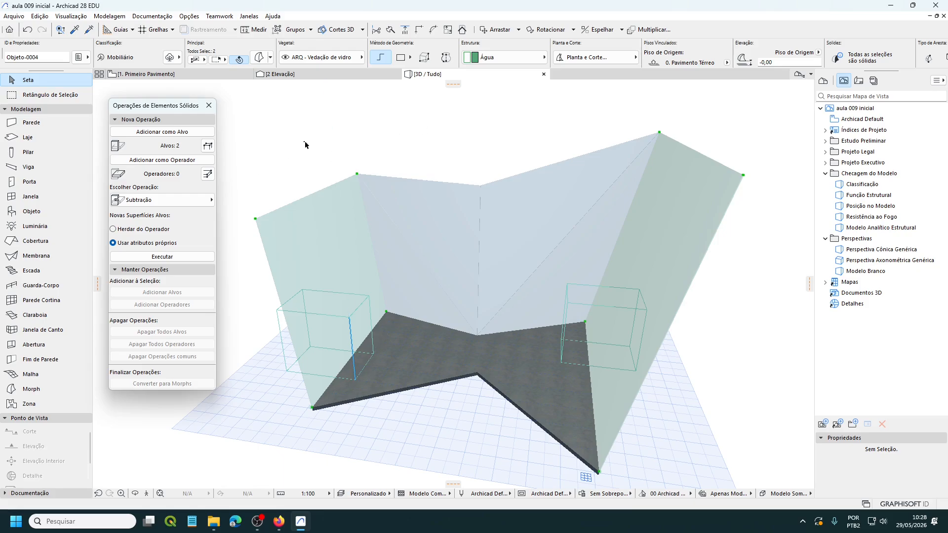
Step: Add the two air volumes as operators and execute the Subtração operation on the two end glass panels, keeping Usar atributos próprios
click(313, 159)
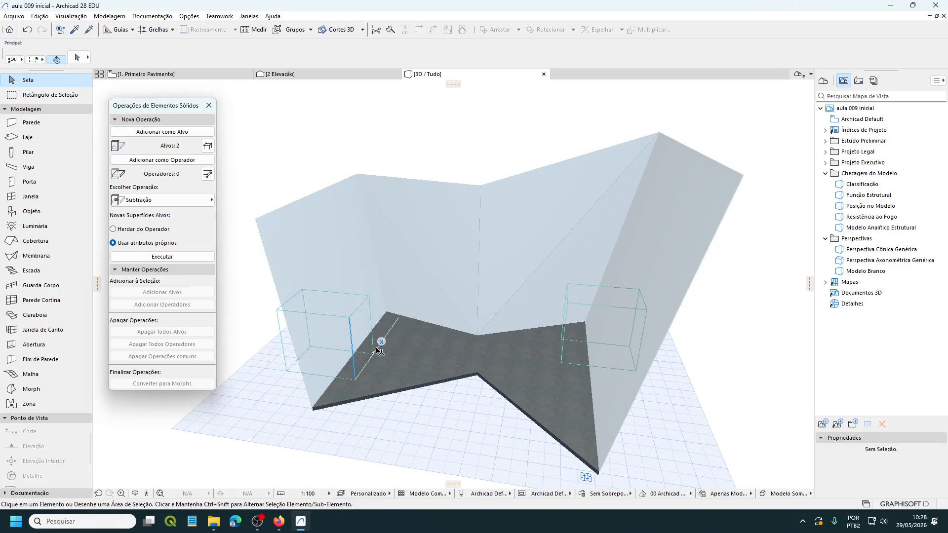
click(288, 373)
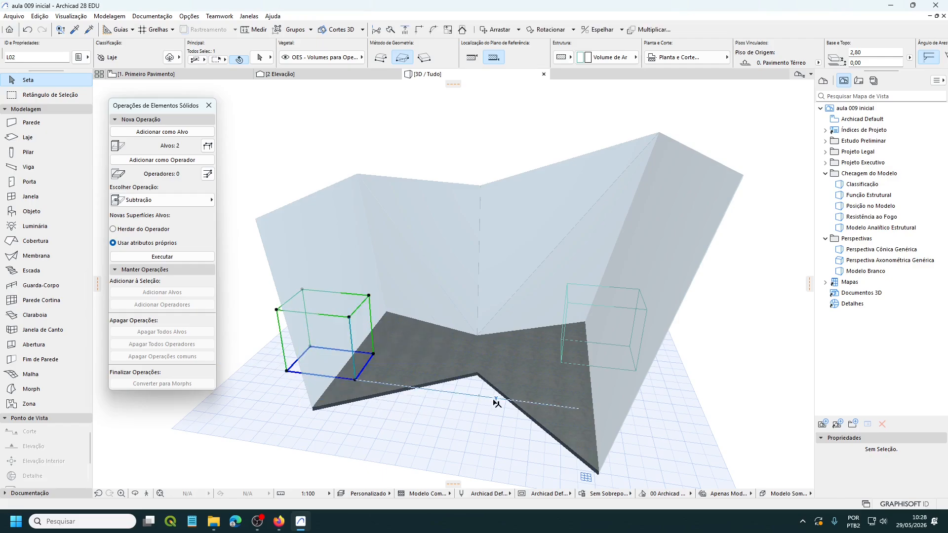
shift+click(577, 364)
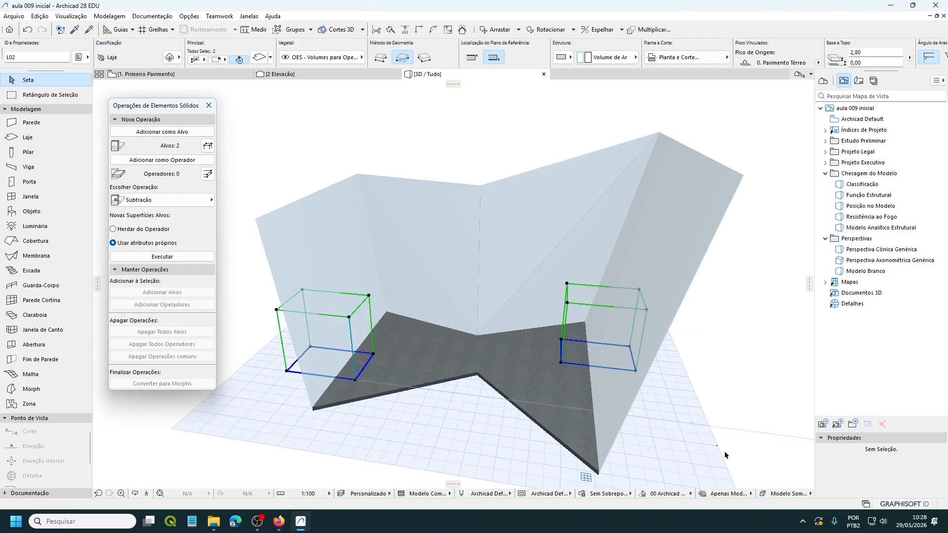
click(159, 163)
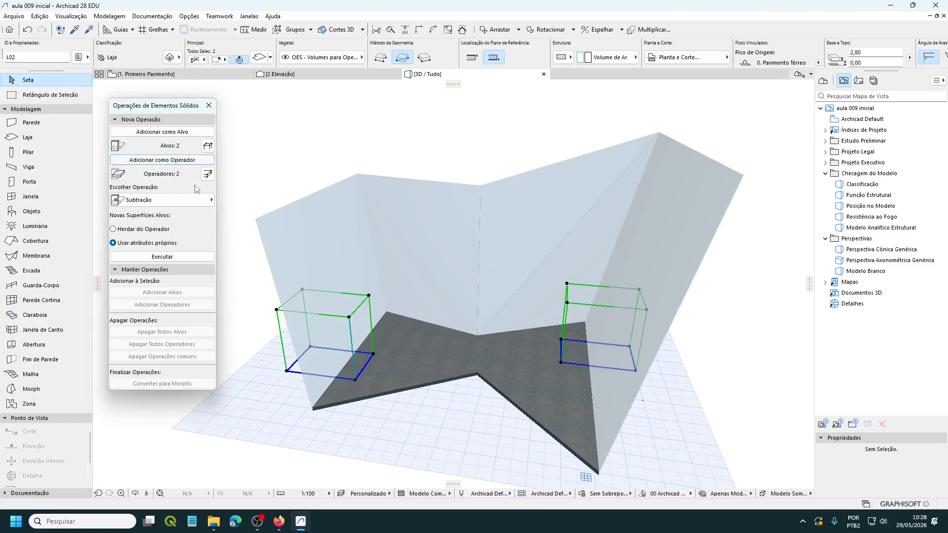
click(293, 165)
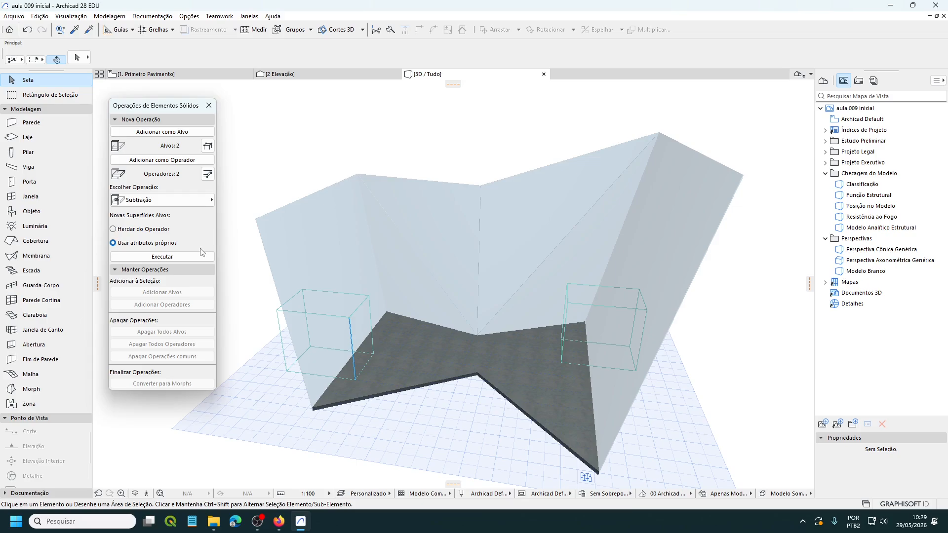
click(168, 258)
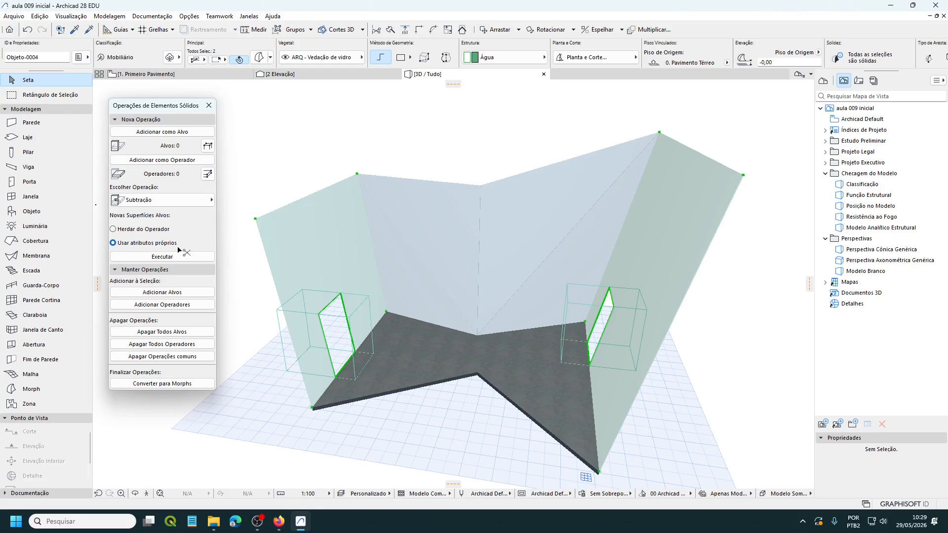
Step: Hide the OES - Volumes para Operação de Elementos Sólidos layer, deselect the glass panels and close the Solid Element Operations palette
key(ctrl+l)
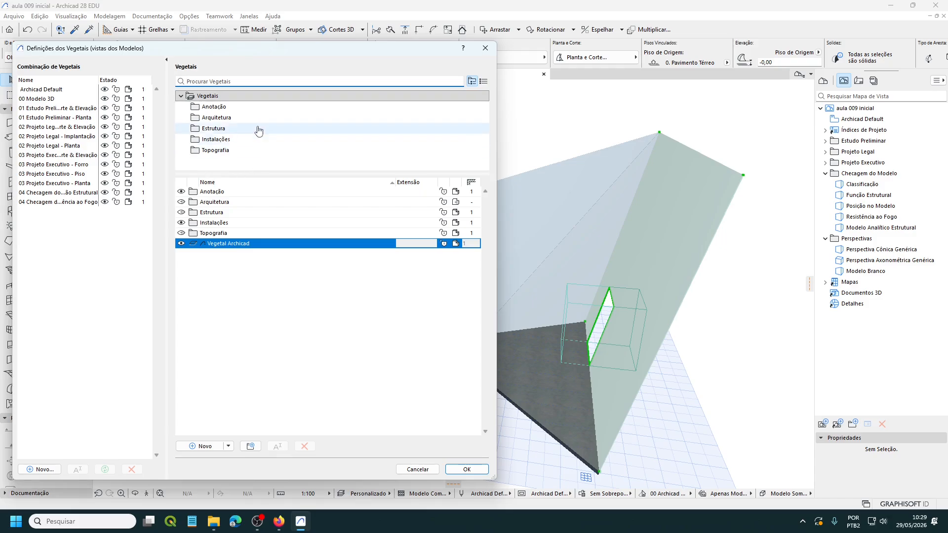
click(216, 118)
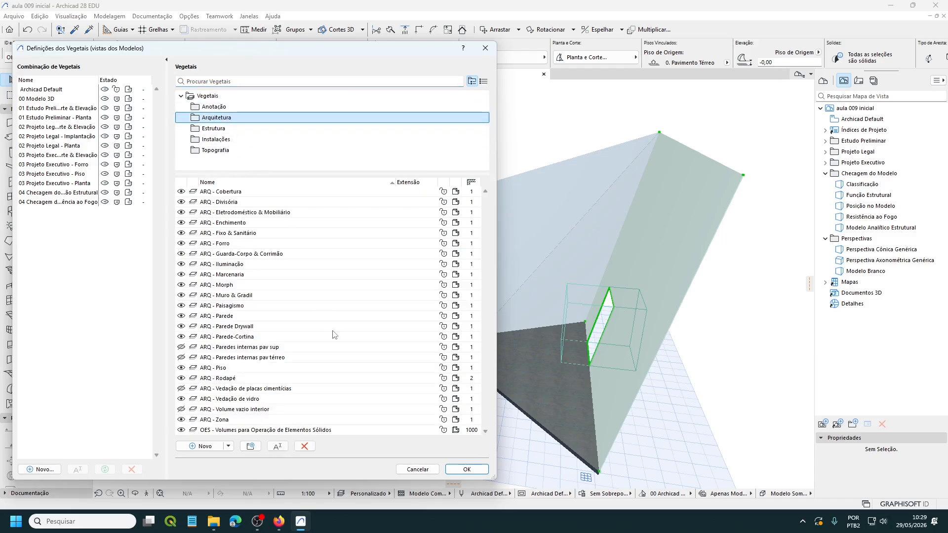
click(182, 430)
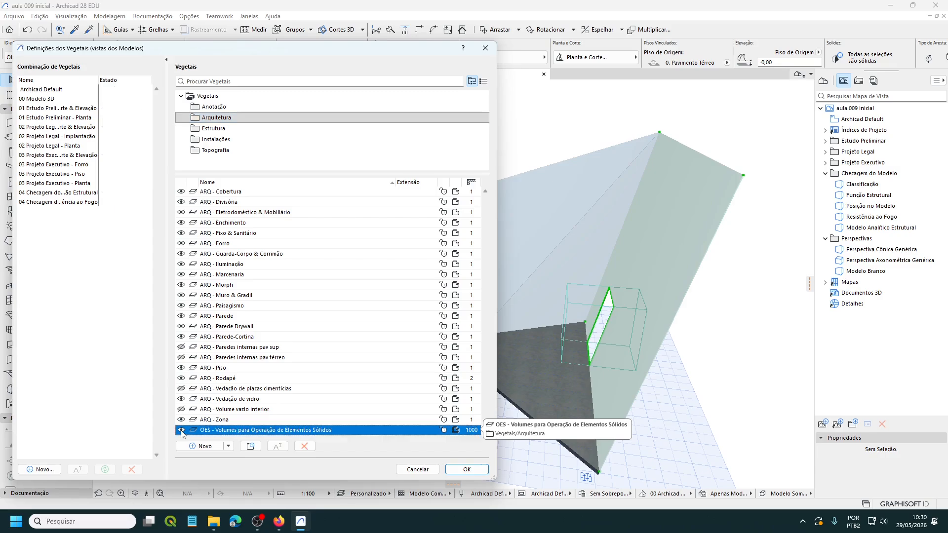
click(463, 472)
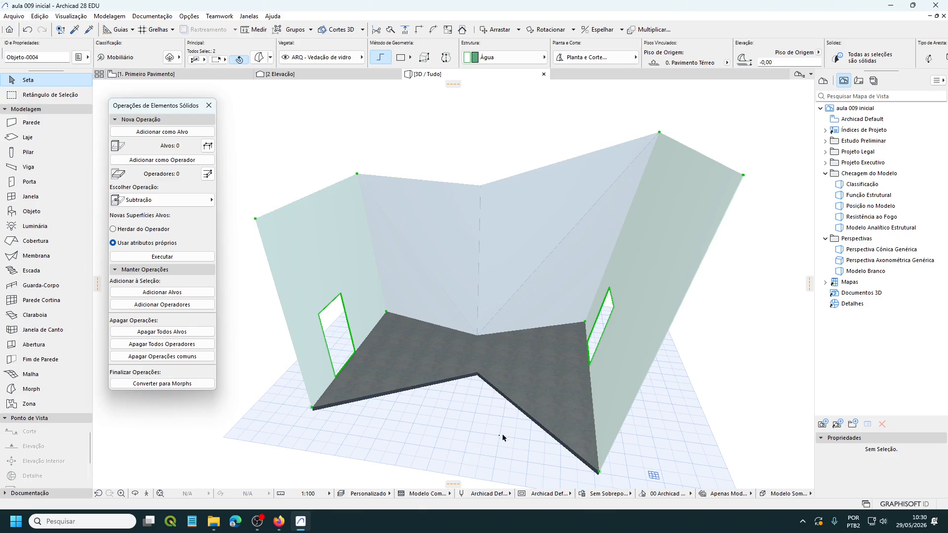
click(270, 390)
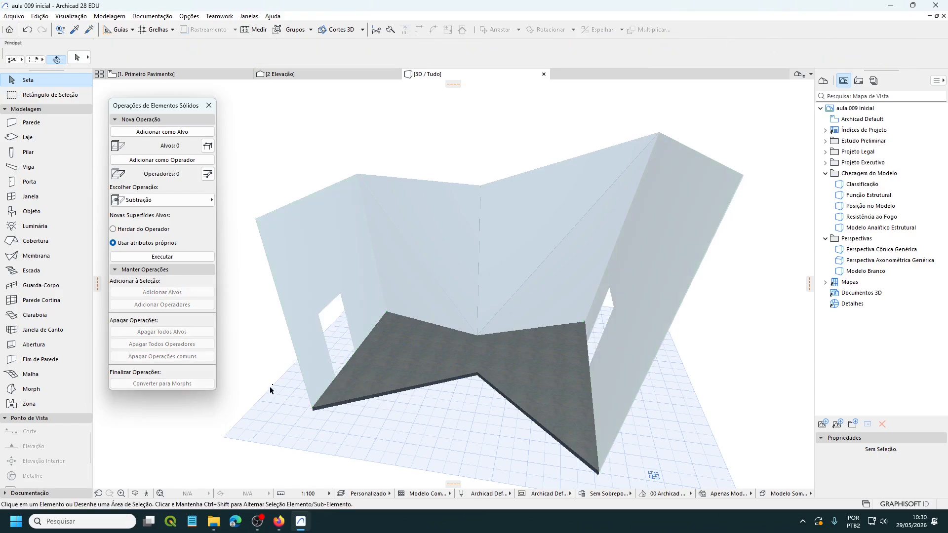
click(208, 106)
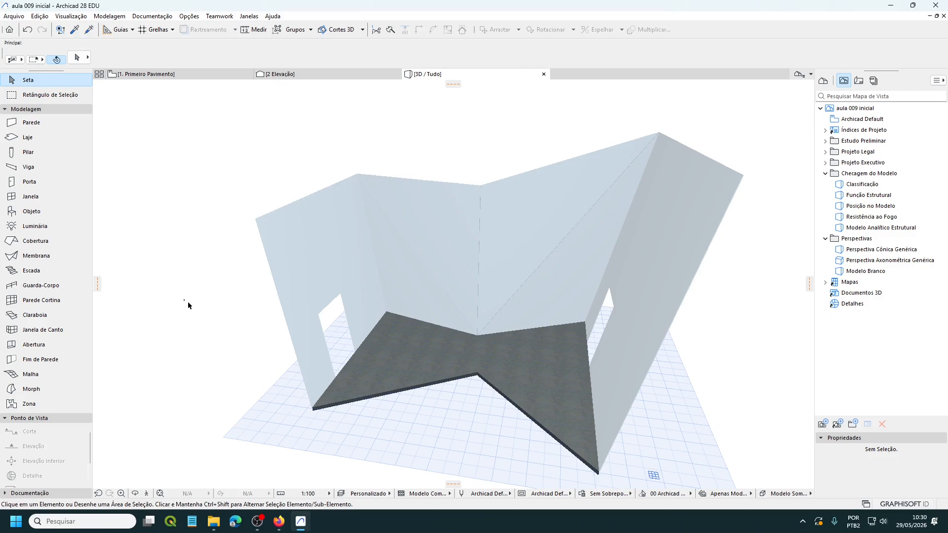
Step: Show the EST - Estrutura chapa dobrada layer from the Estrutura folder
key(ctrl+l)
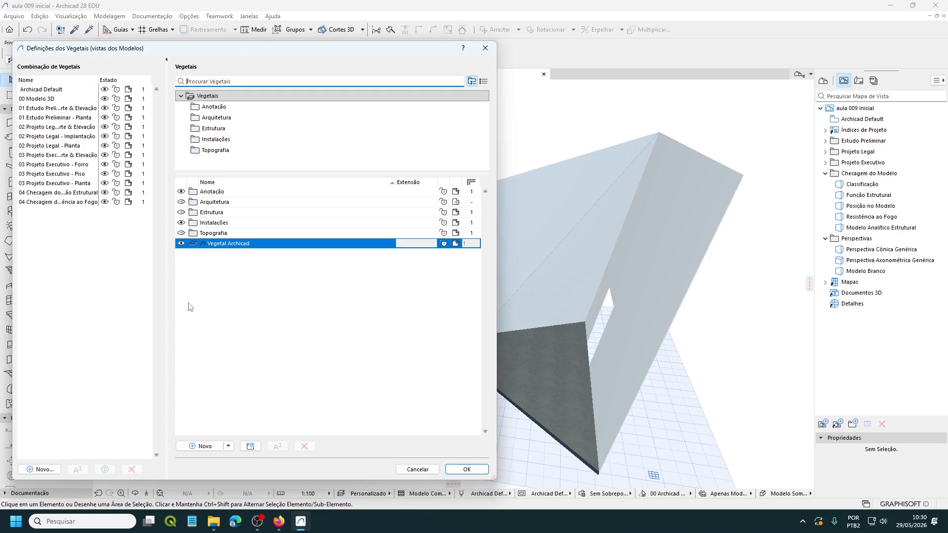
click(209, 130)
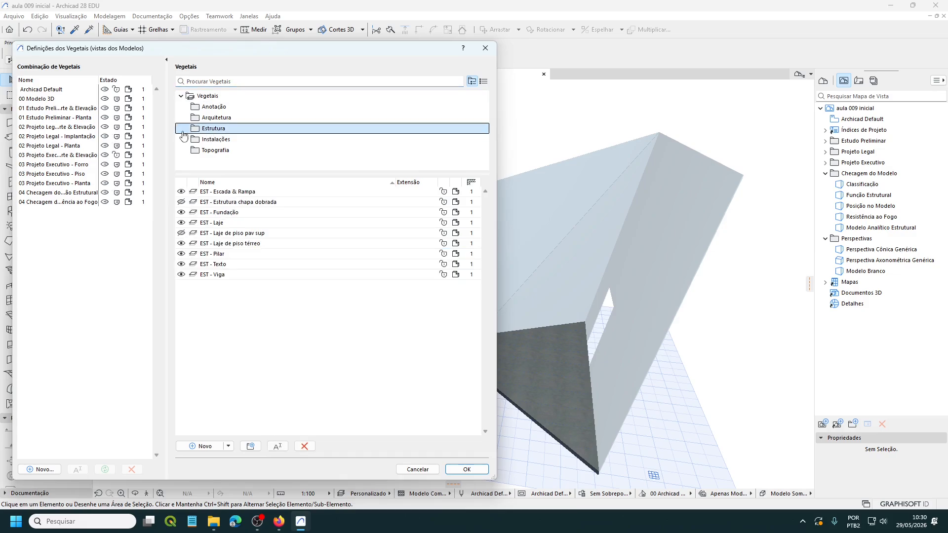
click(182, 203)
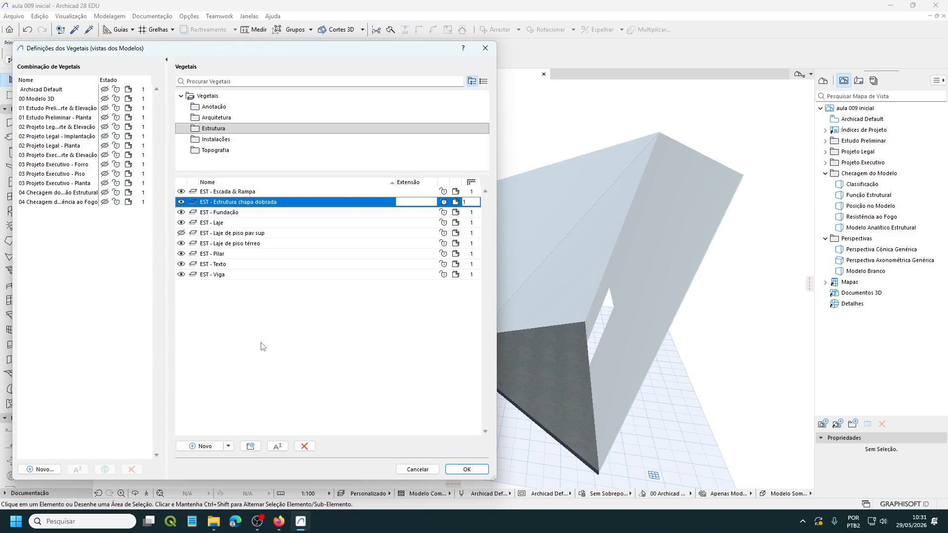
click(467, 469)
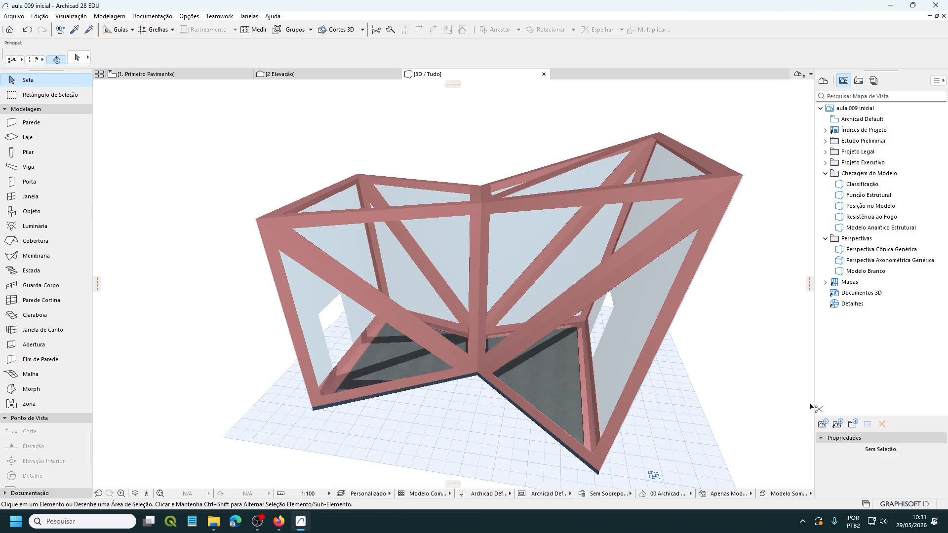
Step: Show the OES - Volumes para Operação de Elementos Sólidos layer from the Arquitetura folder
key(ctrl+l)
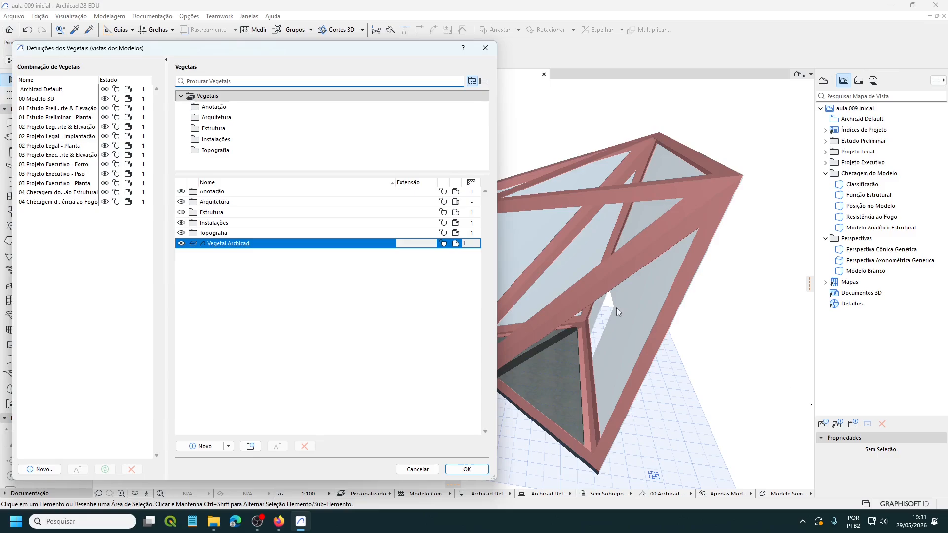
click(215, 117)
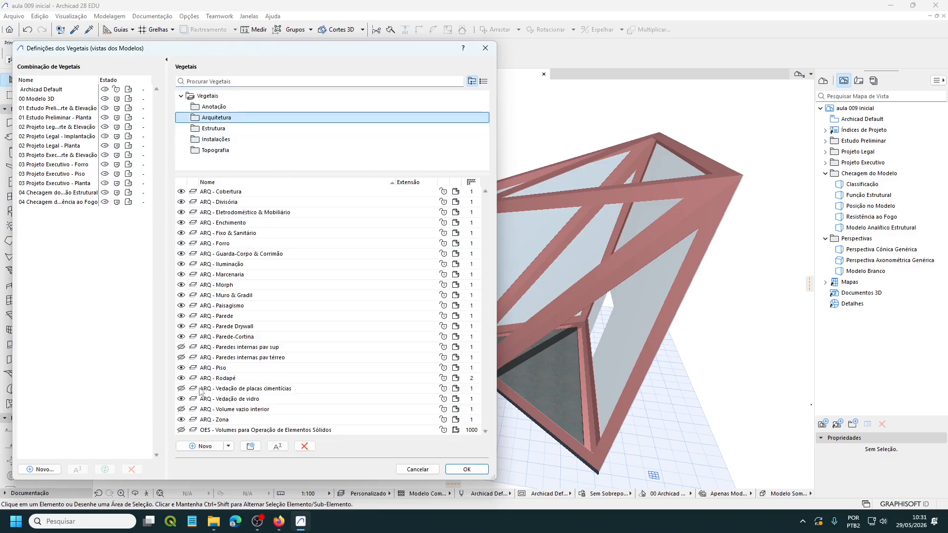
click(182, 430)
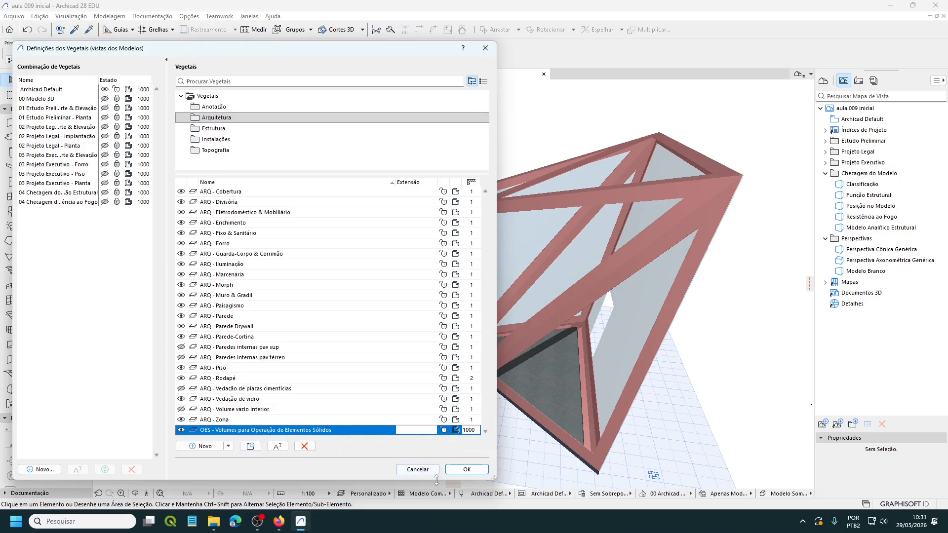
click(464, 473)
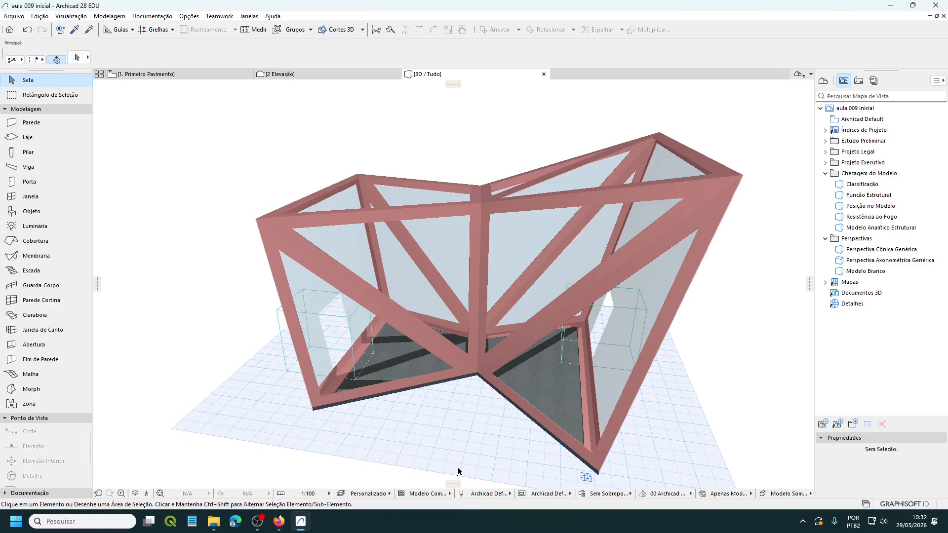
Step: Reopen the Solid Element Operations palette and widen it so its title reads in full
click(111, 17)
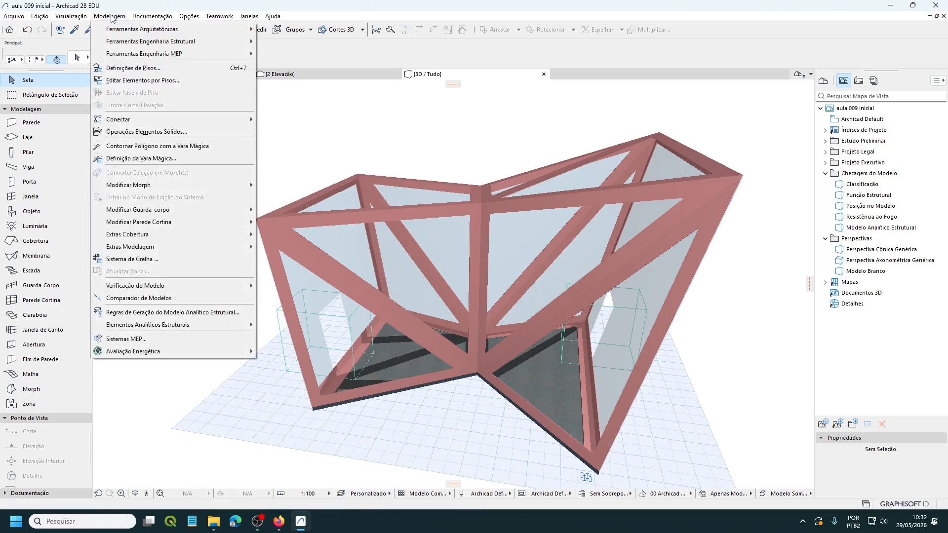
click(148, 132)
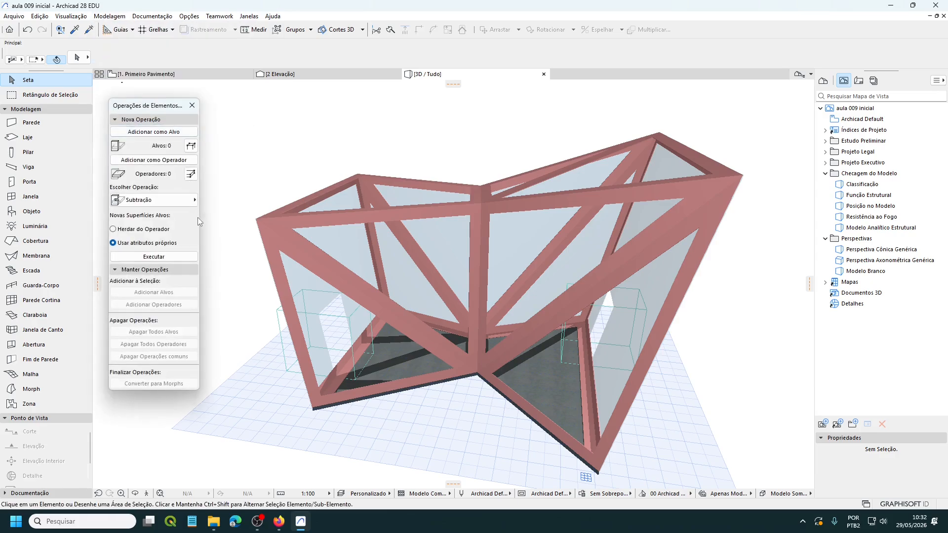
drag(201, 218, 227, 217)
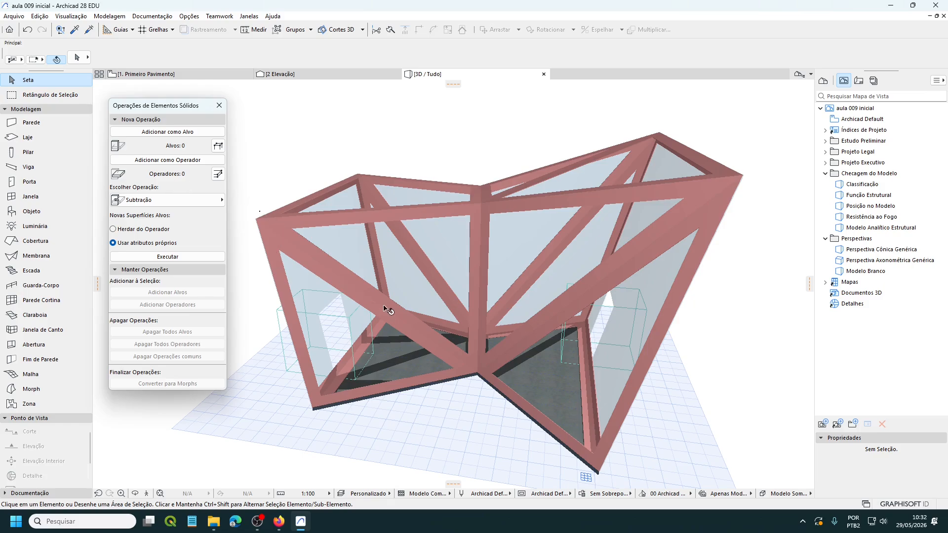
Step: Add the red folded-sheet structure as the target of the solid operation and deselect it
click(428, 341)
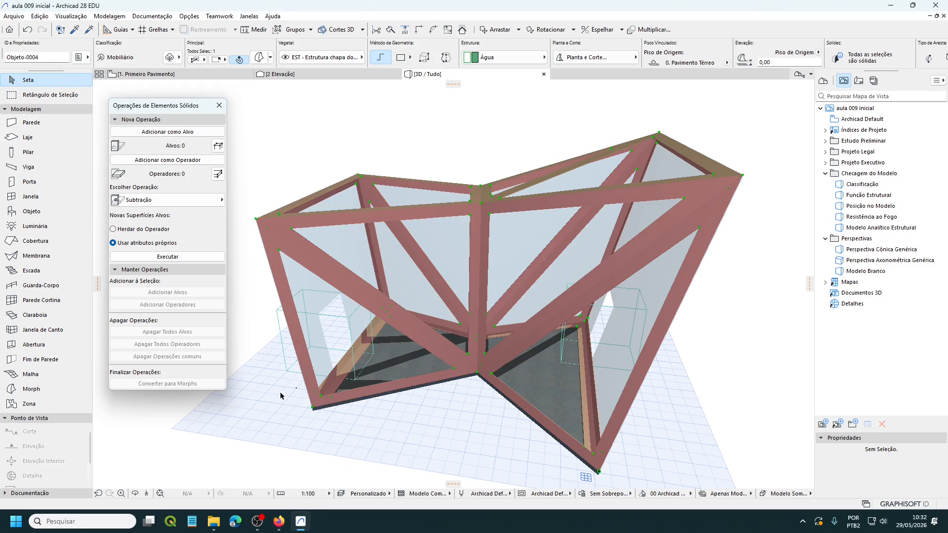
click(166, 132)
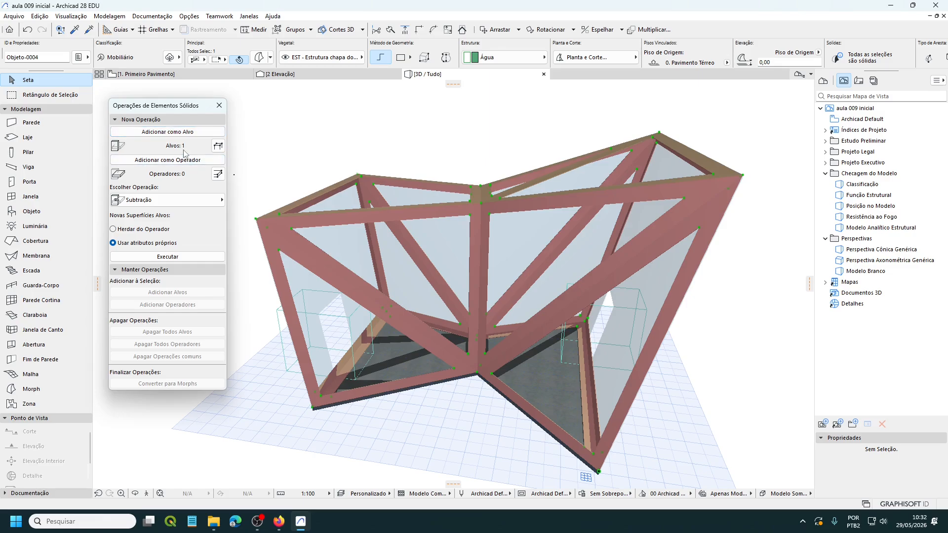
click(333, 123)
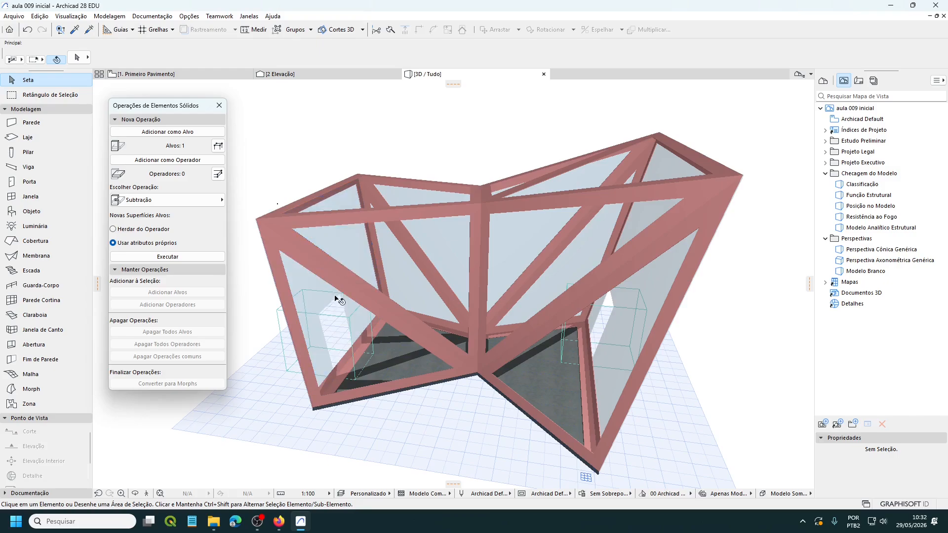
Step: Add both air volumes as operators, execute the Subtração operation on the folded-sheet structure and clear the selection
click(287, 371)
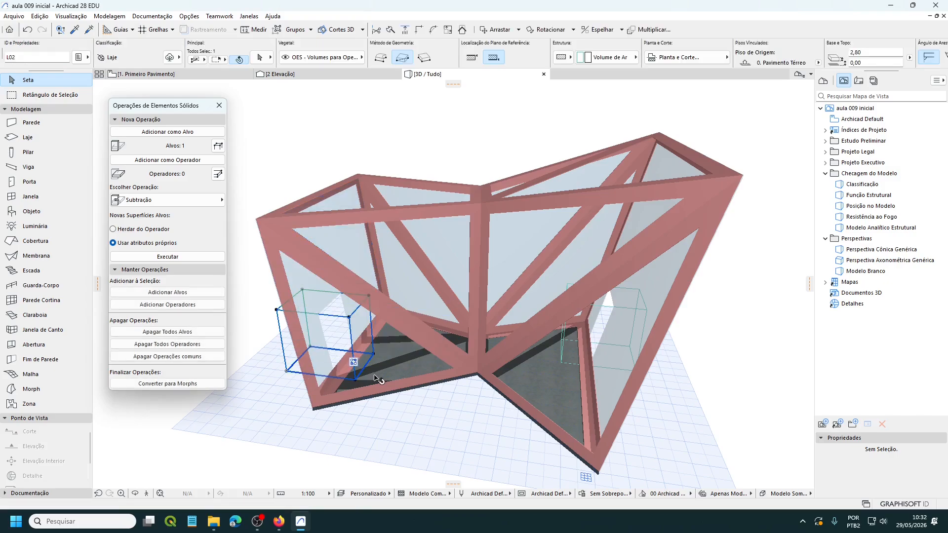
shift+click(581, 367)
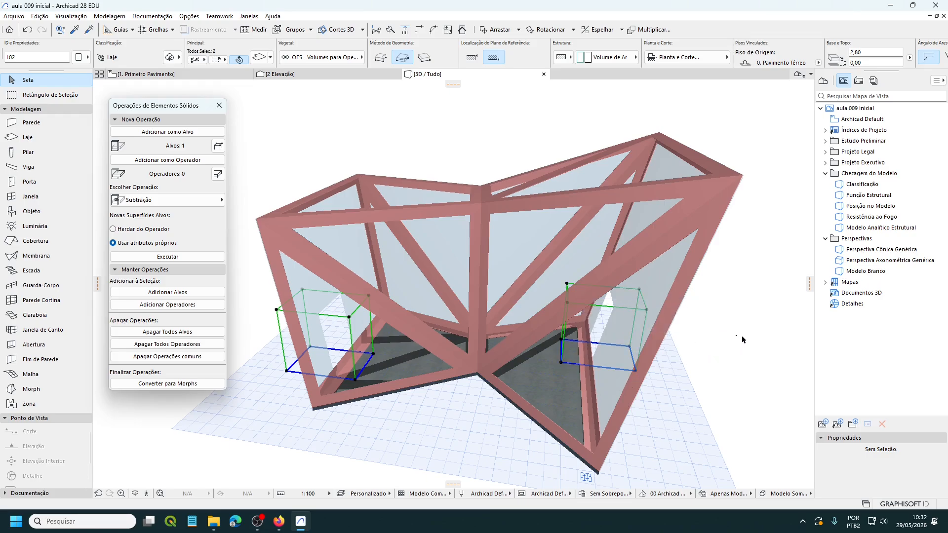
click(168, 161)
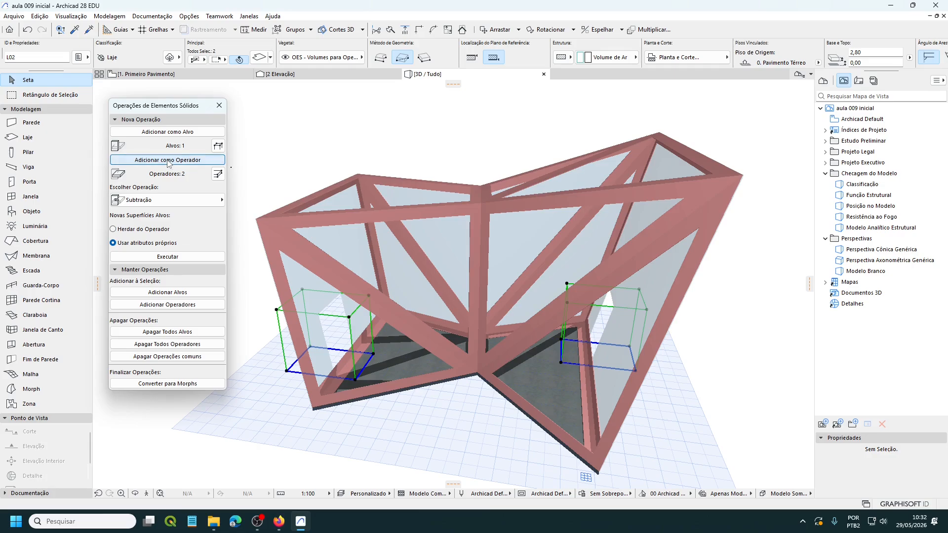
click(283, 163)
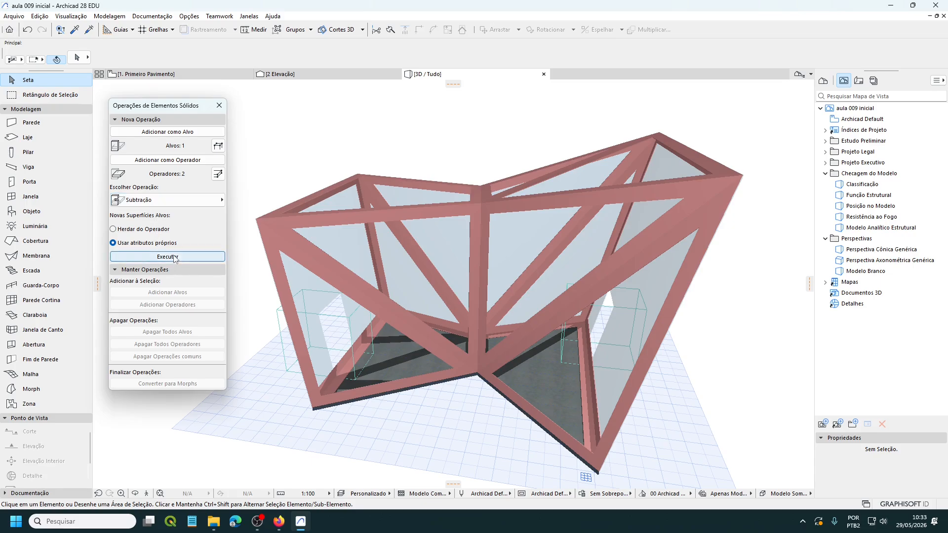
click(167, 257)
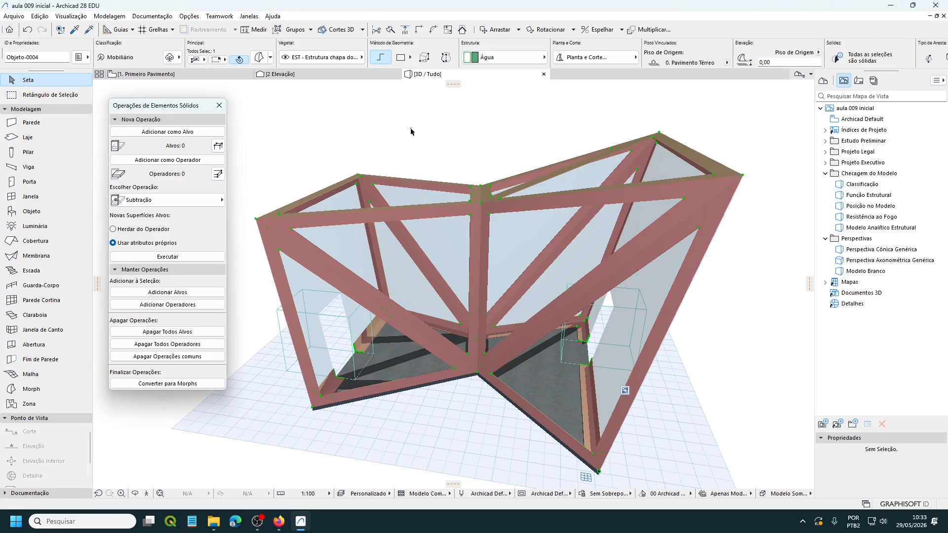
key(Escape)
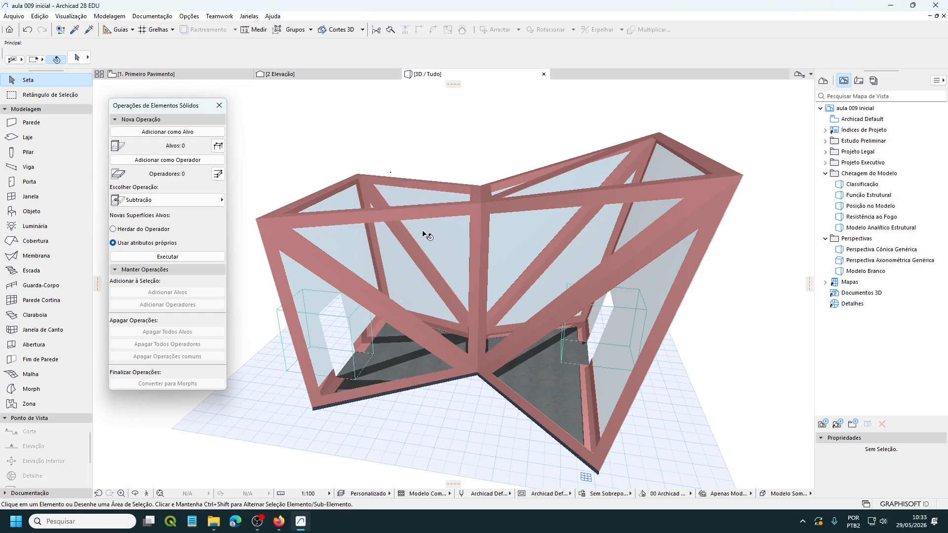
Step: Hide the OES - Volumes para Operação de Elementos Sólidos layer in the Arquitetura folder and close the Solid Element Operations palette
key(ctrl+l)
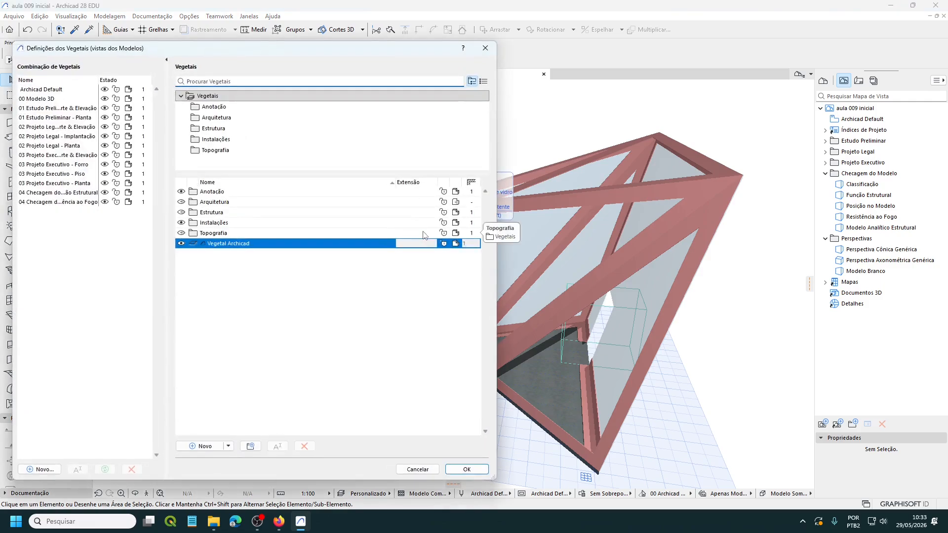
click(216, 118)
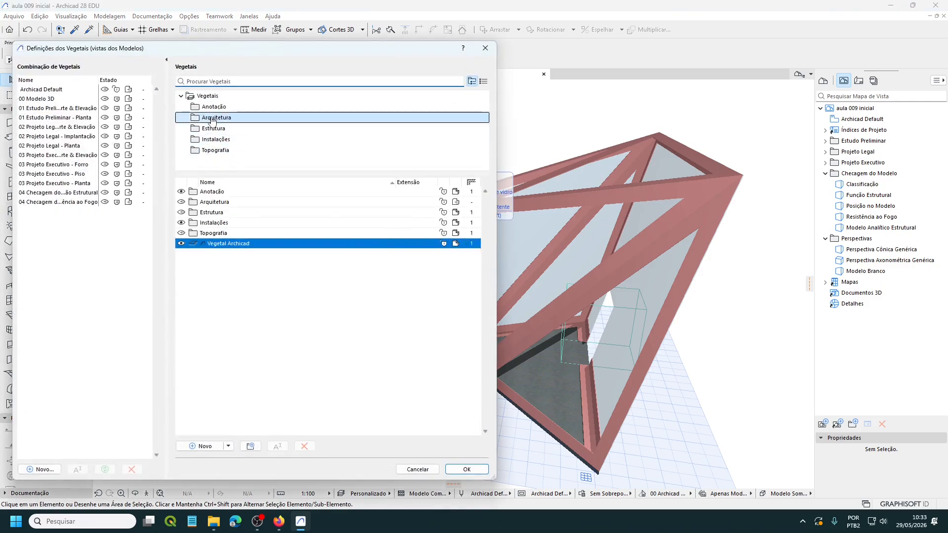
click(182, 432)
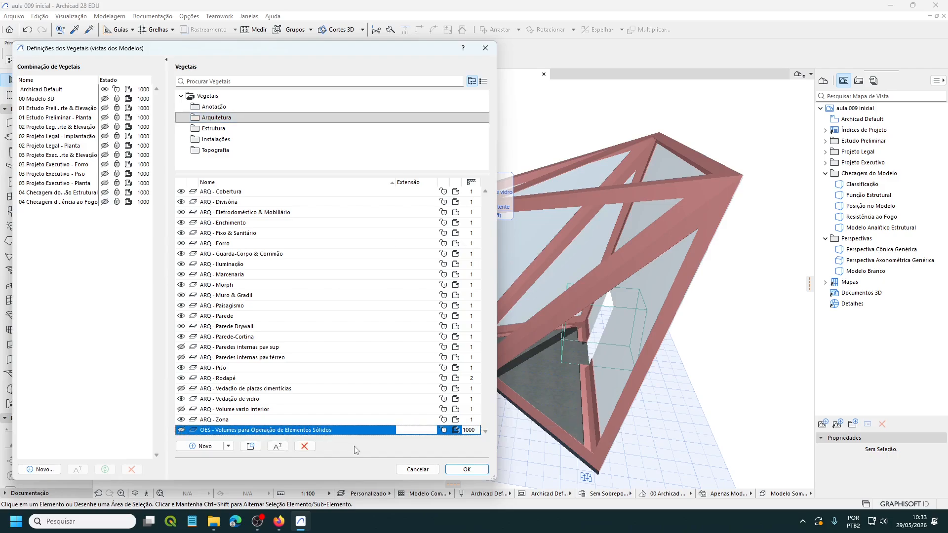
click(467, 470)
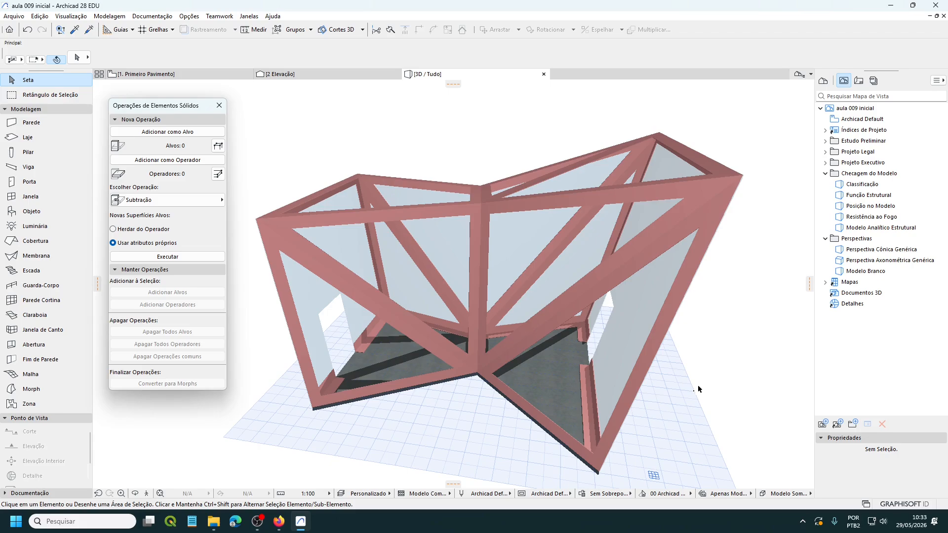
click(219, 106)
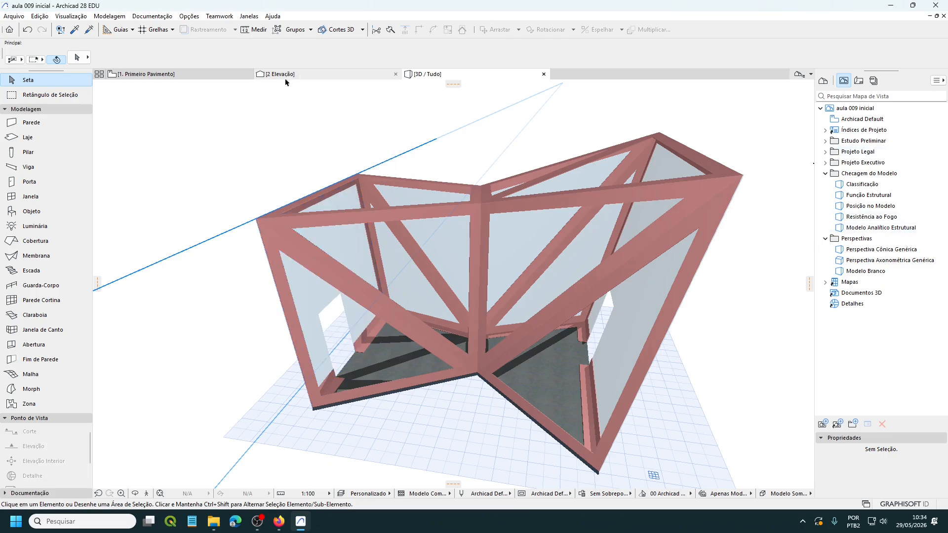
Step: Open the 0. Pavimento Térreo floor plan from the project map
mouse_move(163, 78)
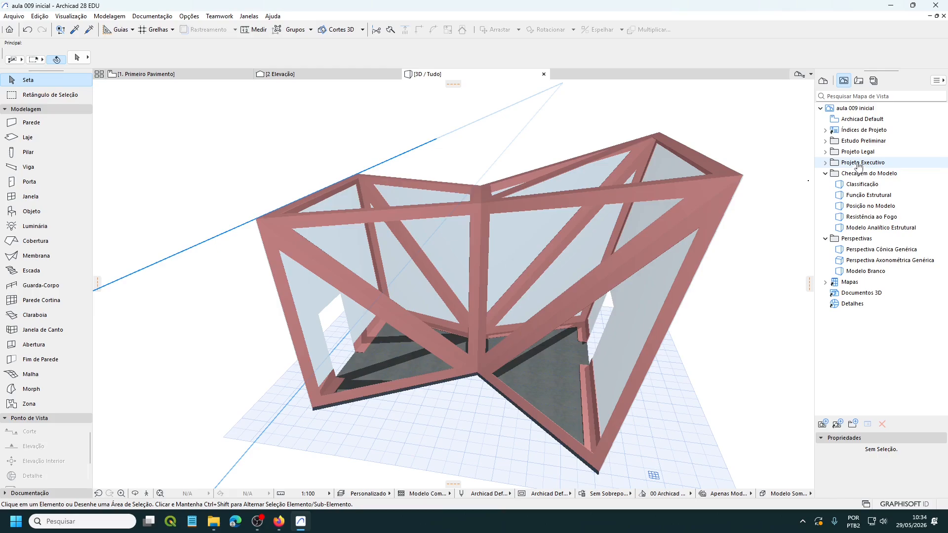
click(824, 81)
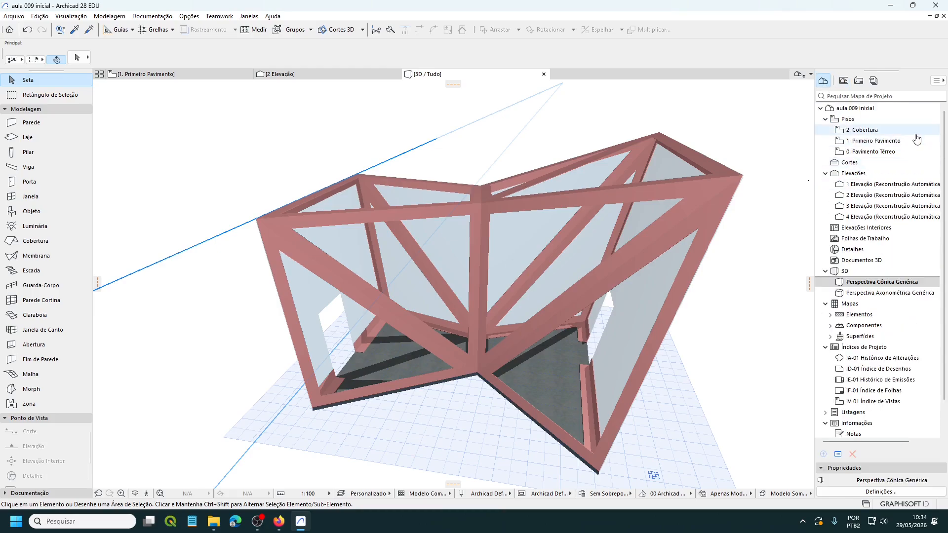
double_click(864, 152)
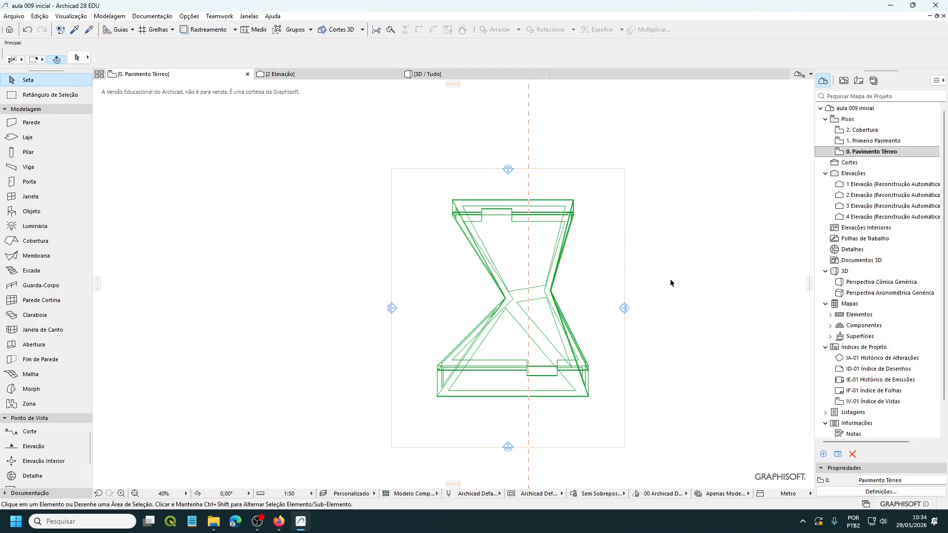
click(877, 157)
click(870, 154)
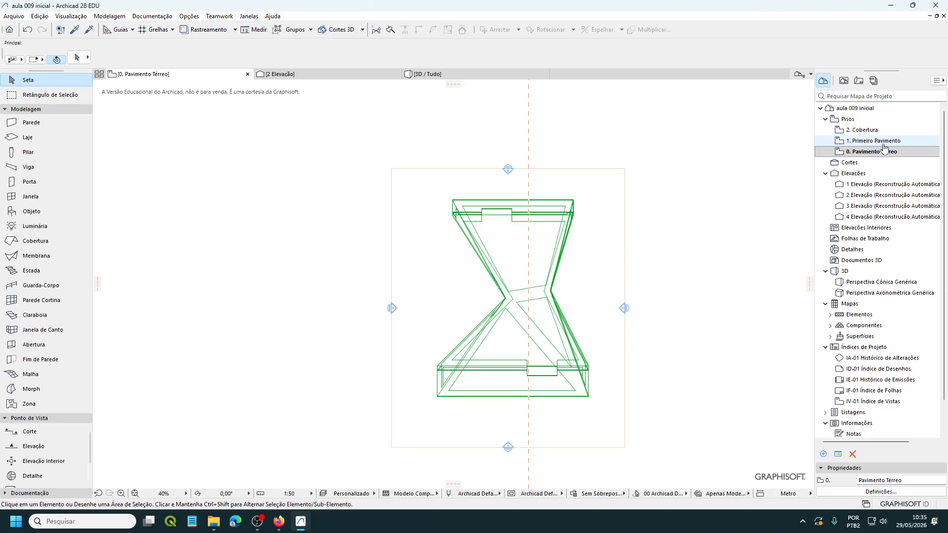
Step: Hide the EST - Estrutura chapa dobrada layer and show the OES - Volumes para Operação de Elementos Sólidos layer
key(ctrl+l)
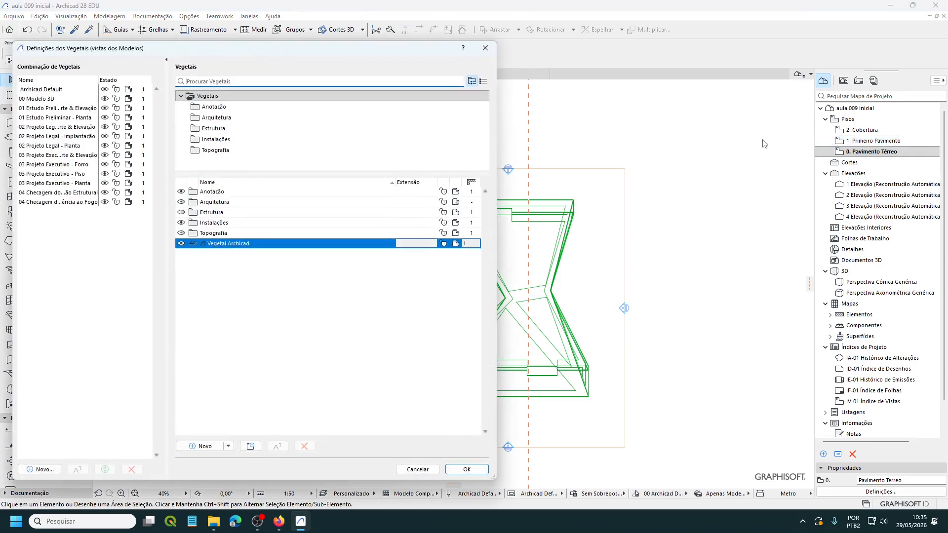
click(211, 130)
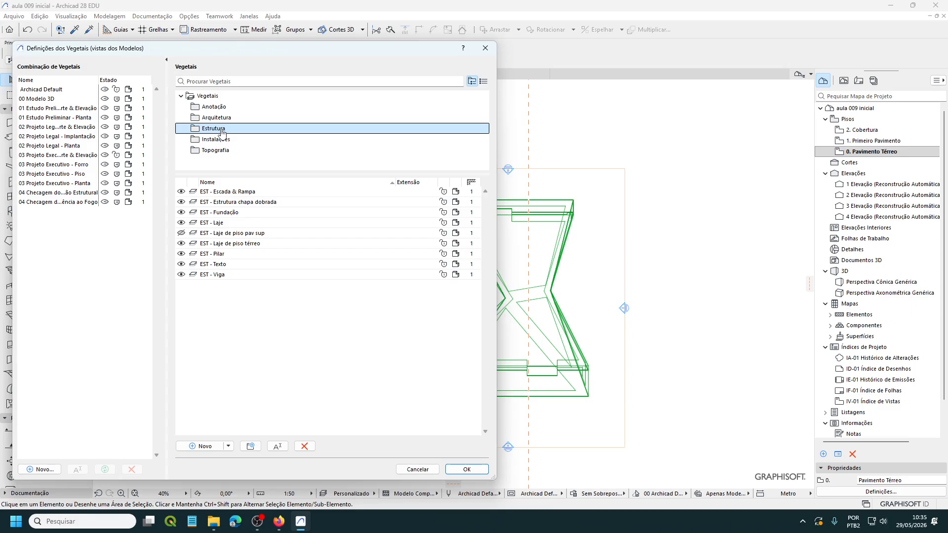
click(182, 204)
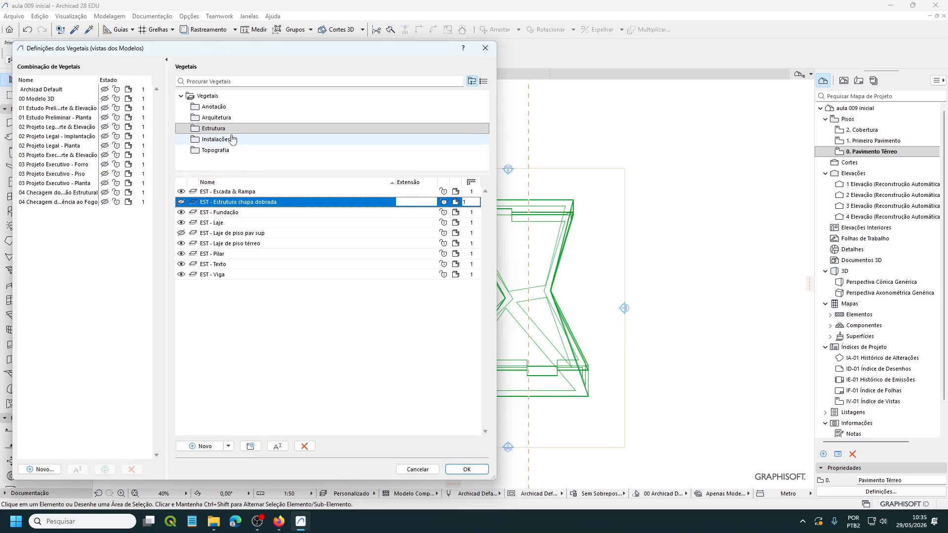
click(223, 120)
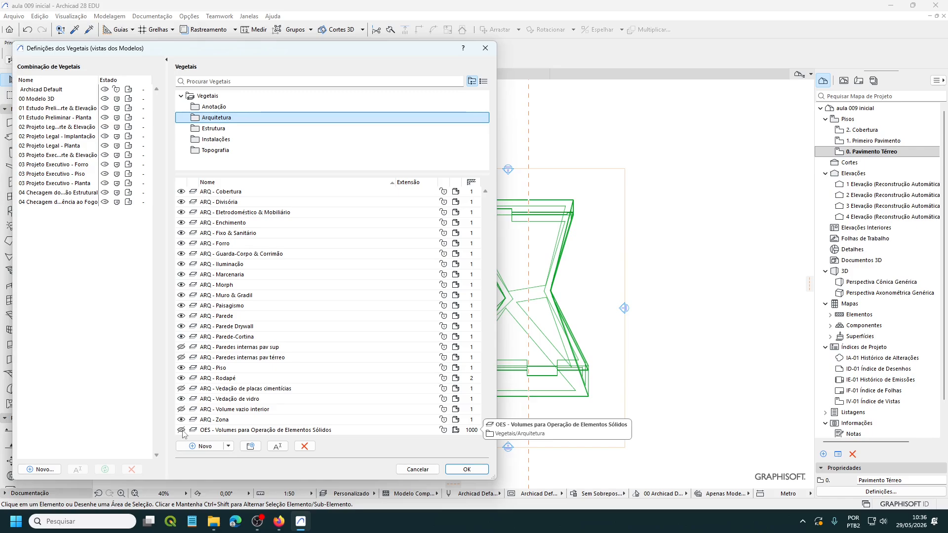
click(181, 430)
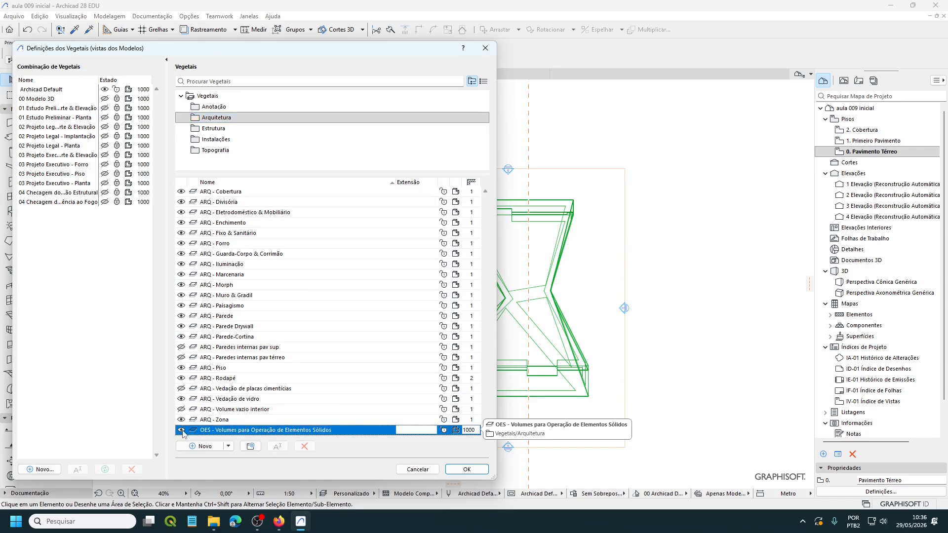
click(466, 469)
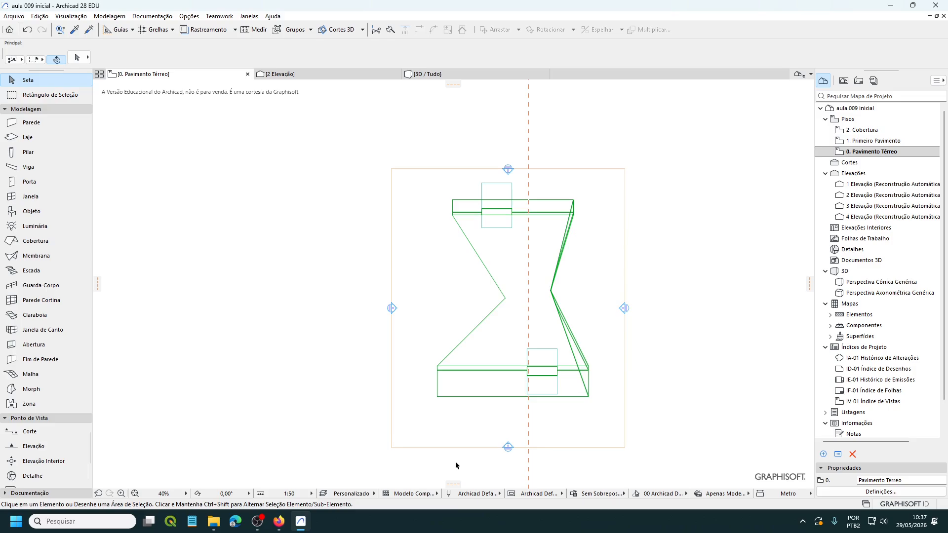
Step: Check the layer visibility in the Topografia, Estrutura and Arquitetura folders of the layer settings
key(ctrl+l)
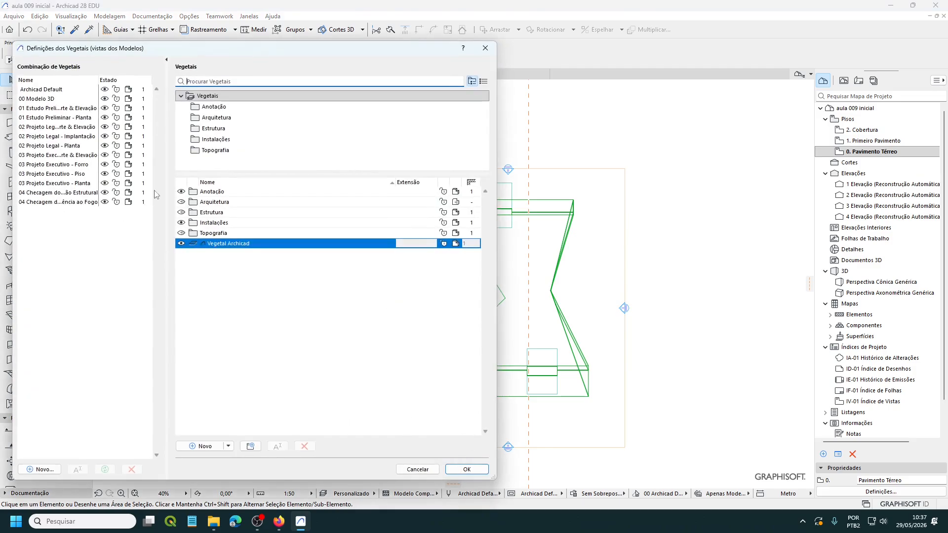
click(190, 152)
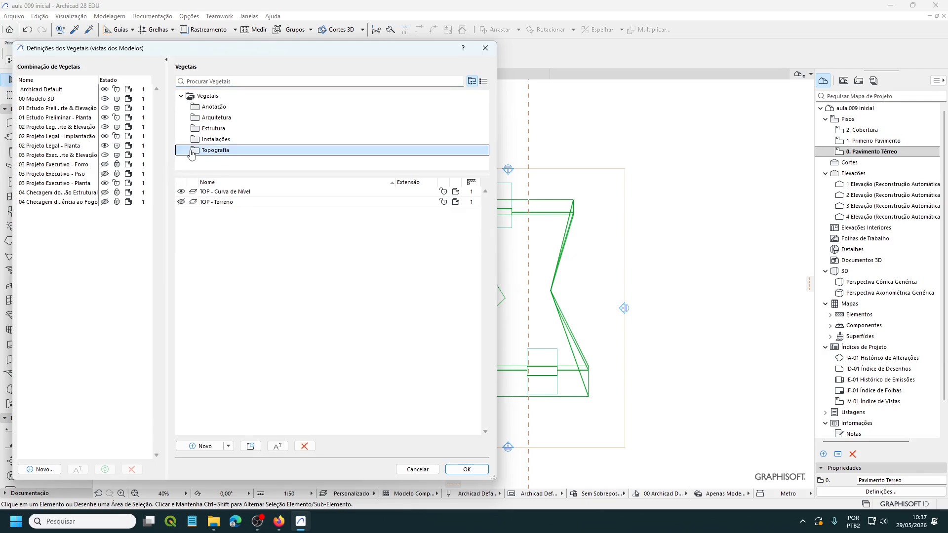
click(206, 130)
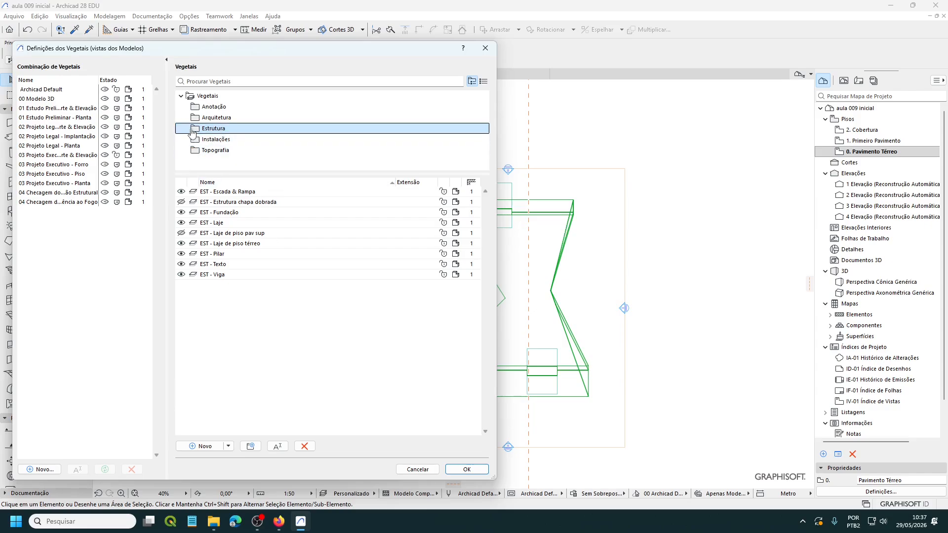
click(208, 118)
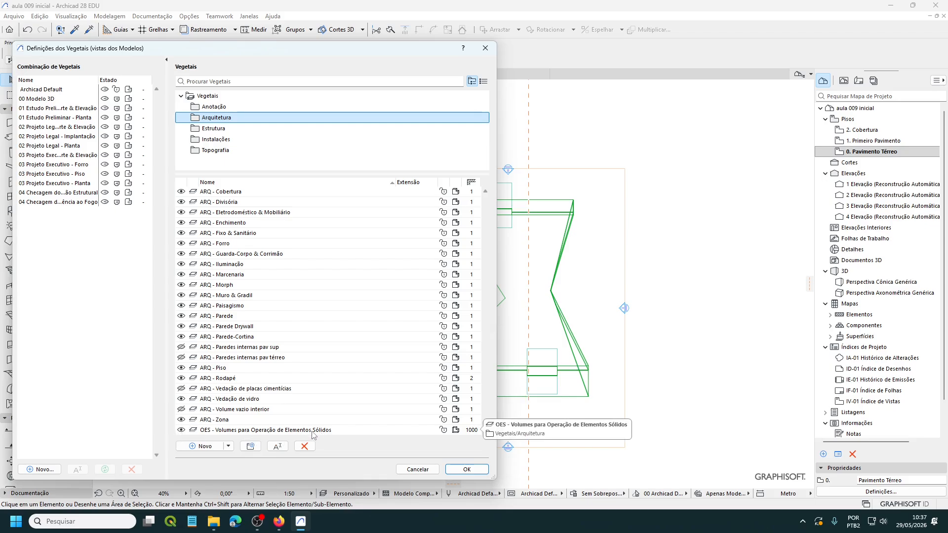
click(467, 469)
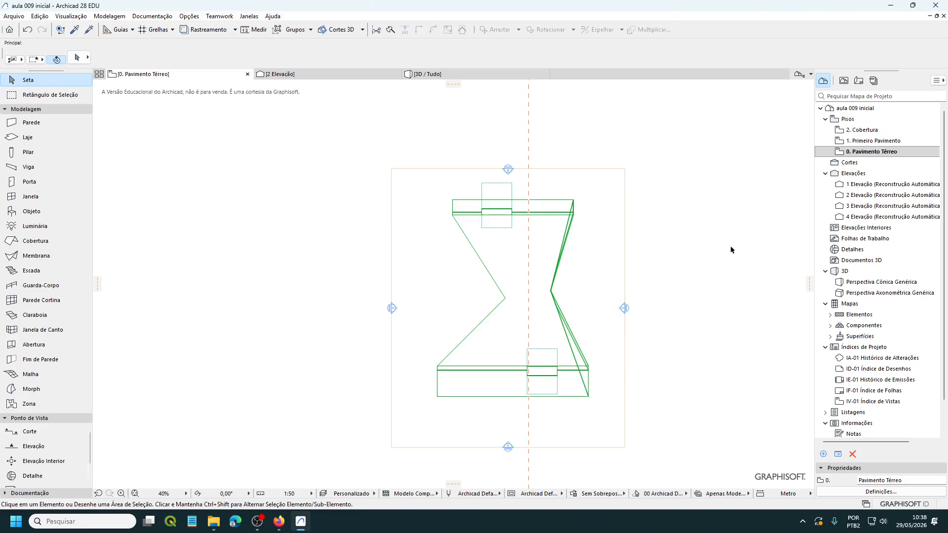
Step: Remove all guide lines from the ground floor plan, working near the lower opening volume
scroll(584, 385, up, 3)
scroll(586, 387, up, 2)
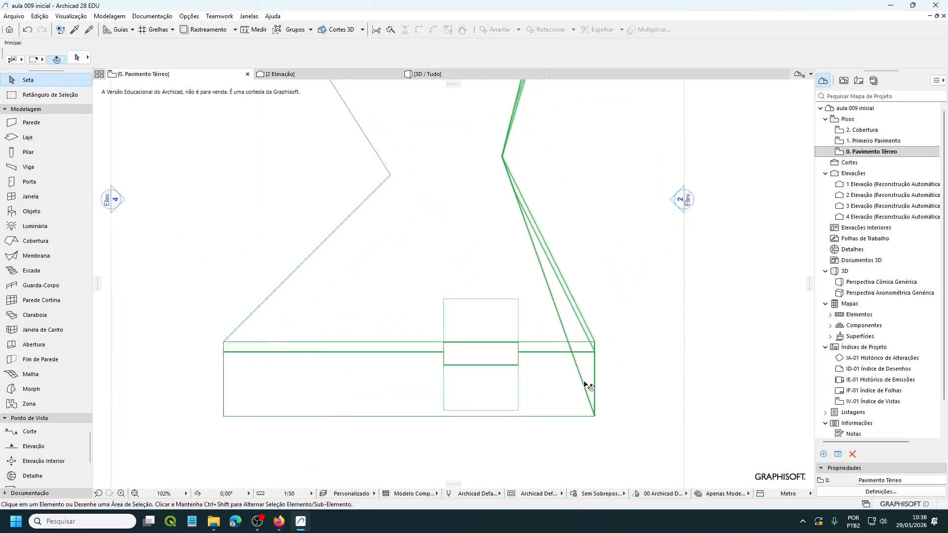
scroll(368, 423, up, 2)
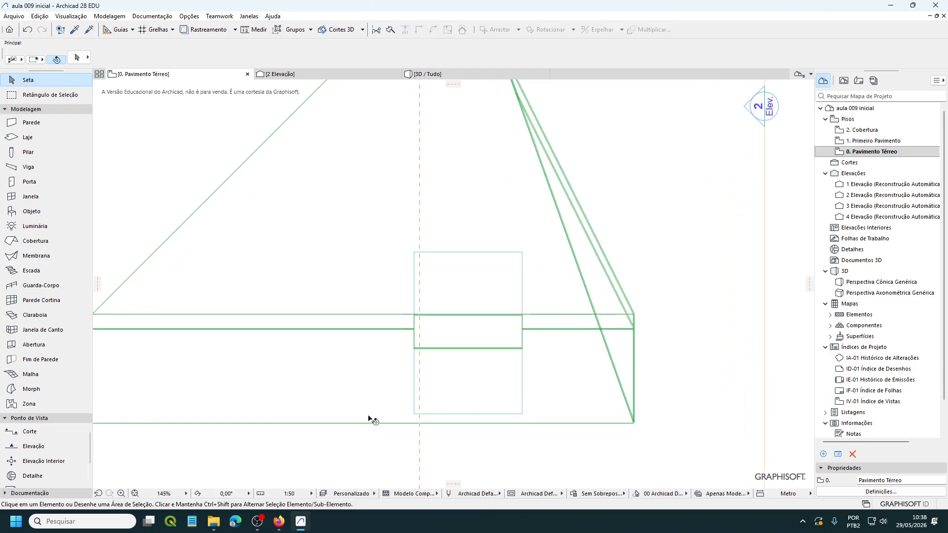
middle_drag(370, 418, 420, 421)
scroll(402, 412, up, 1)
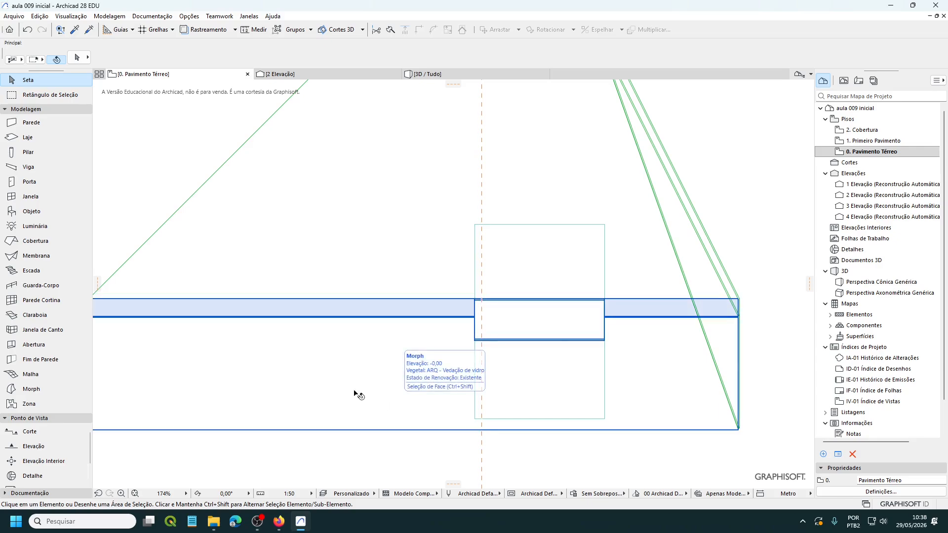
right_click(482, 457)
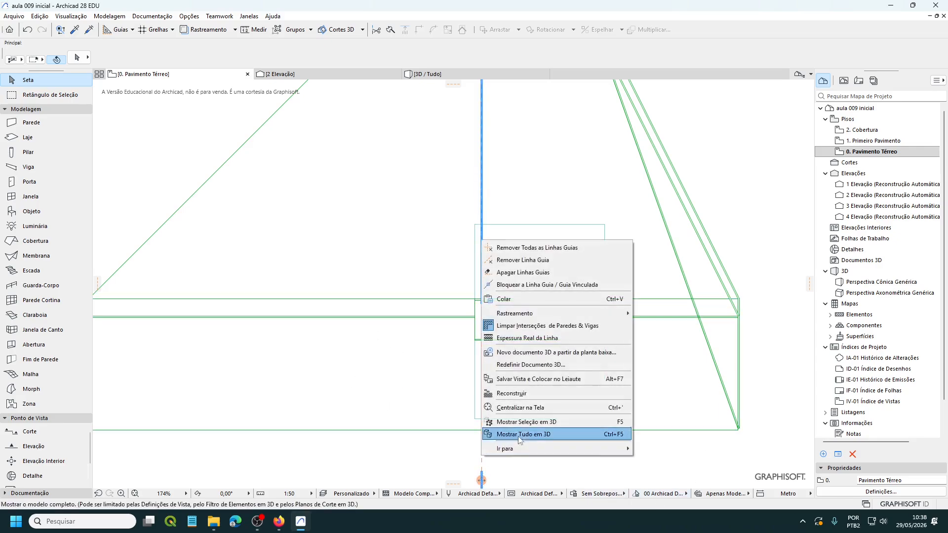
click(573, 248)
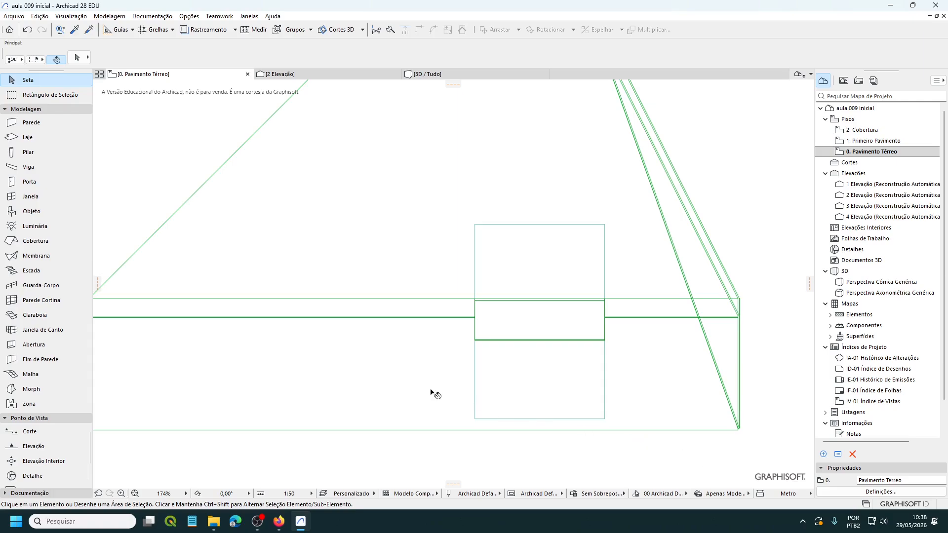
scroll(432, 394, up, 1)
middle_drag(431, 393, 409, 383)
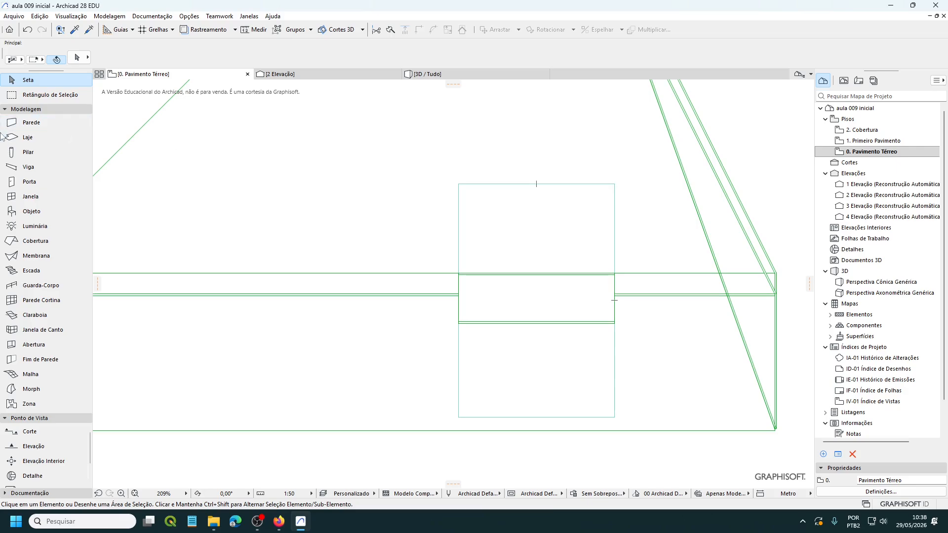
Step: Set the Wall tool's default to a basic structure with the Vidro building material from the Vedações folder
click(36, 126)
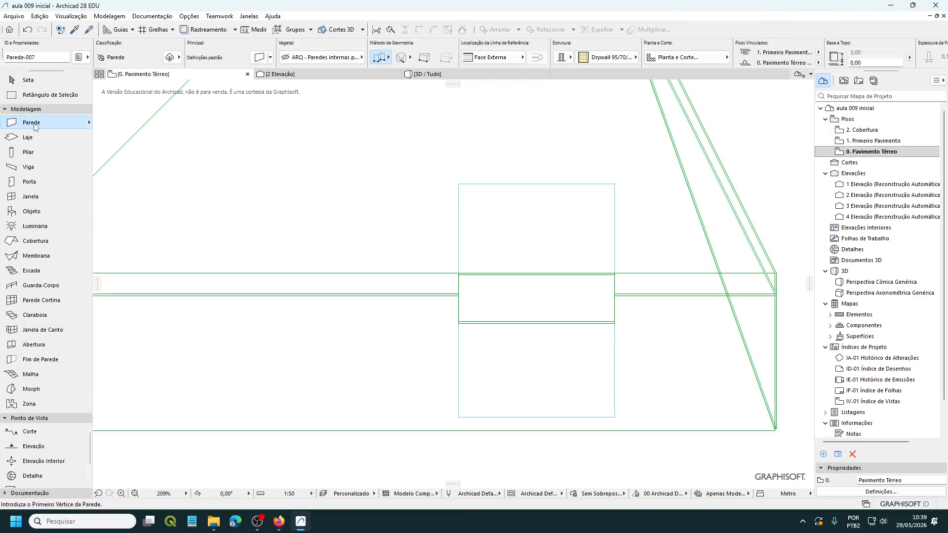
double_click(35, 127)
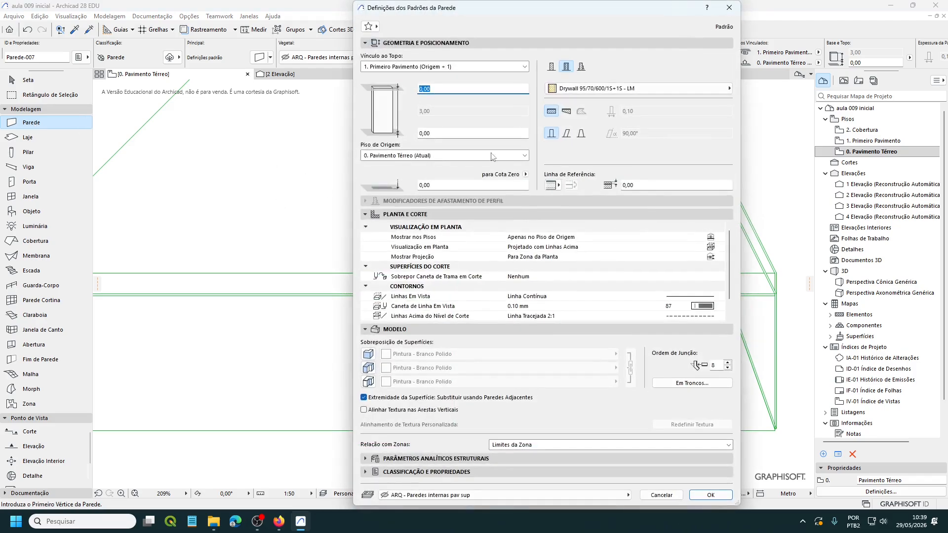
click(553, 67)
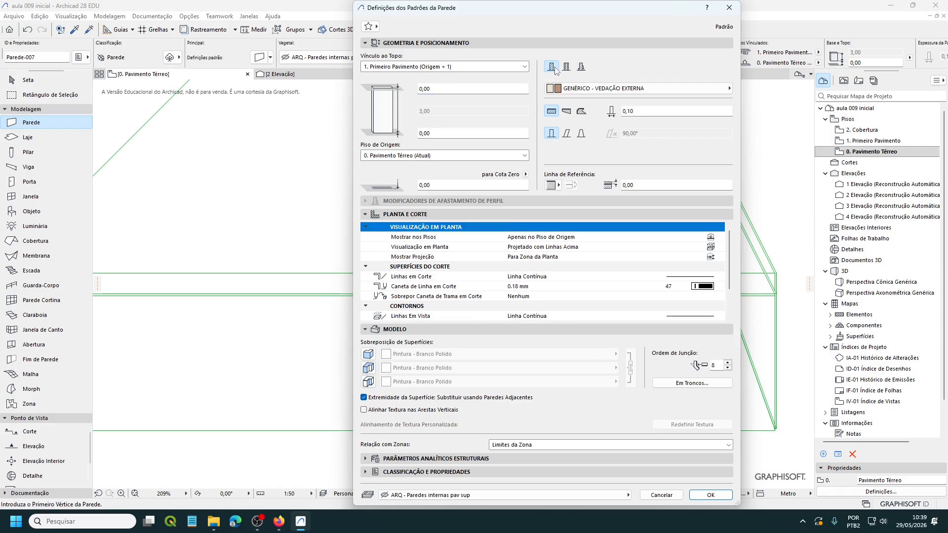
click(730, 89)
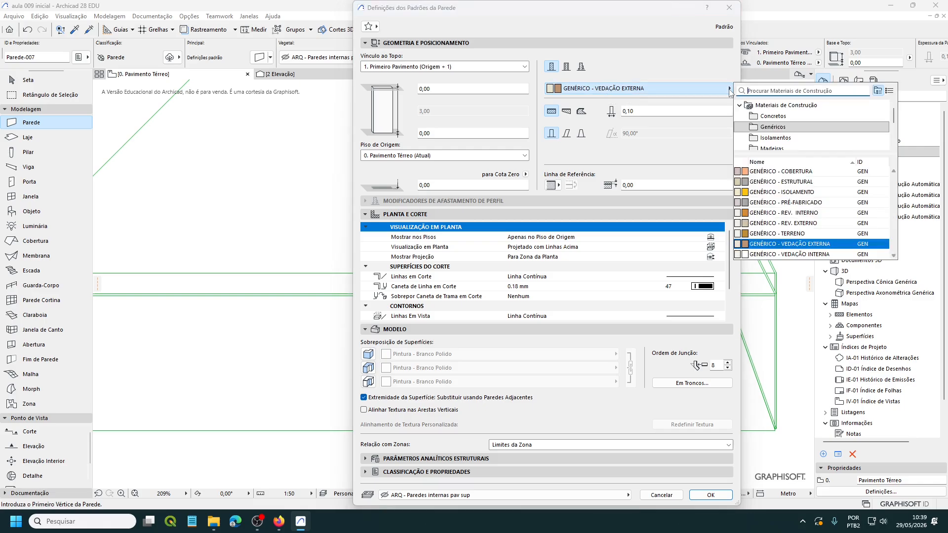
scroll(782, 128, down, 2)
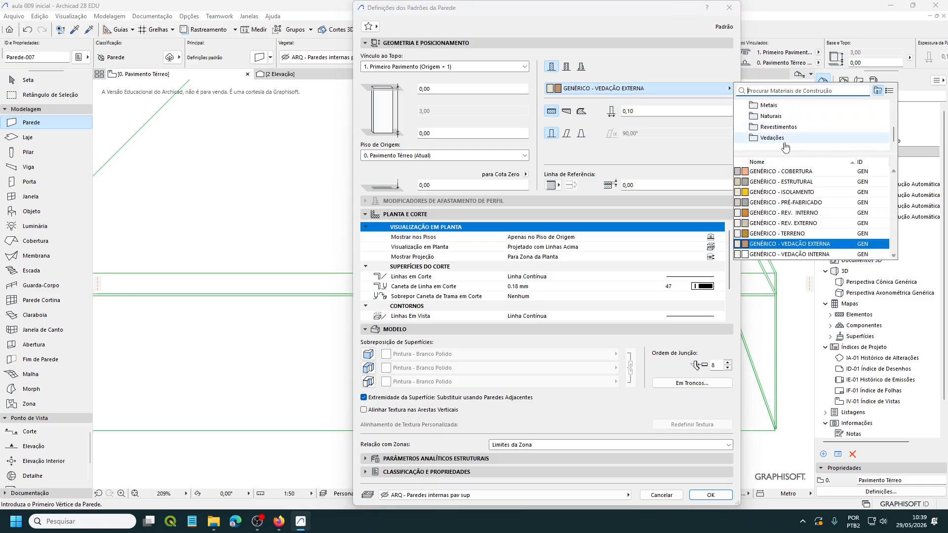
click(782, 138)
click(756, 285)
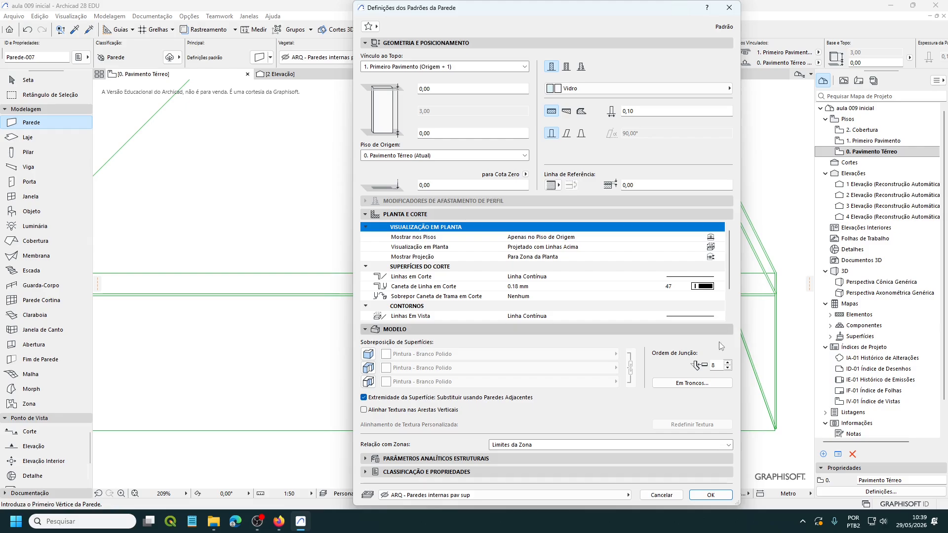
Step: Override all three surfaces of the default wall with Vidro - Simples from the Vedações folder
click(368, 354)
click(368, 368)
click(368, 382)
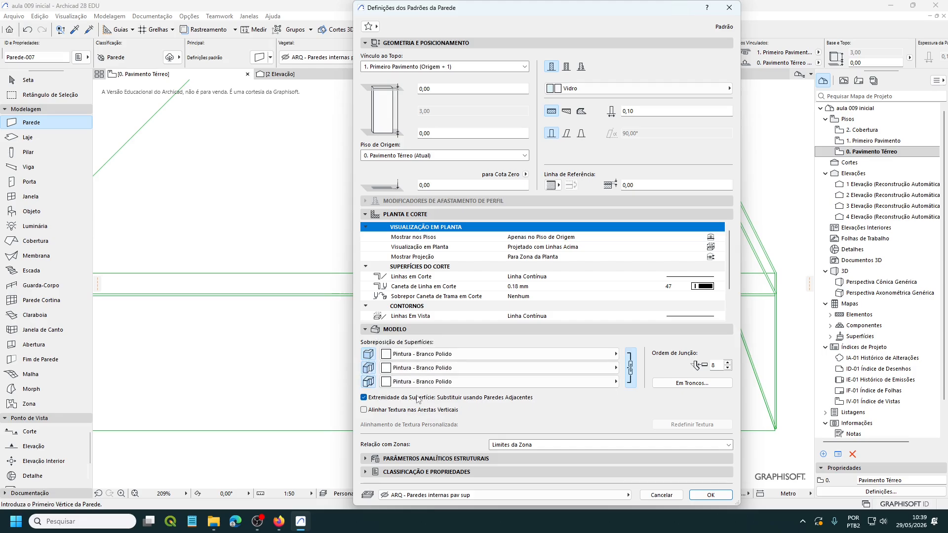
click(617, 356)
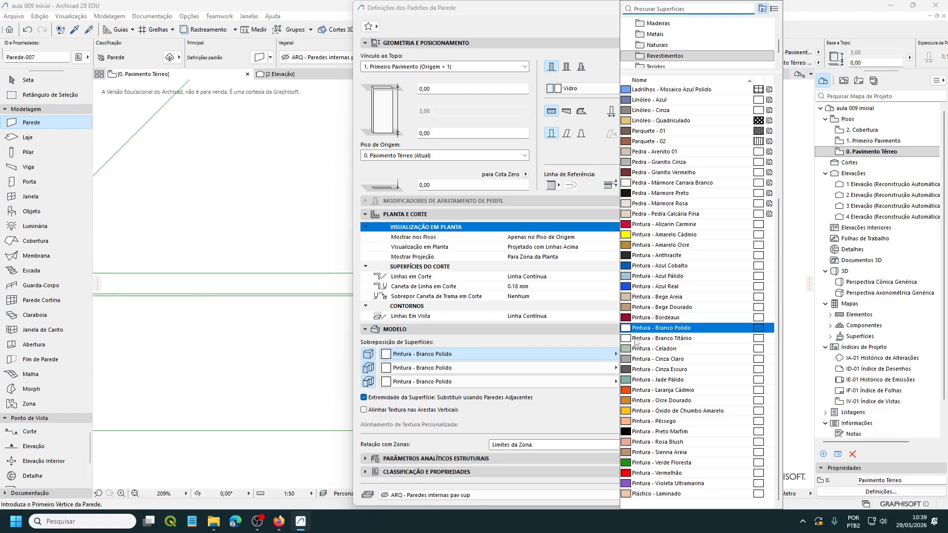
scroll(669, 67, down, 2)
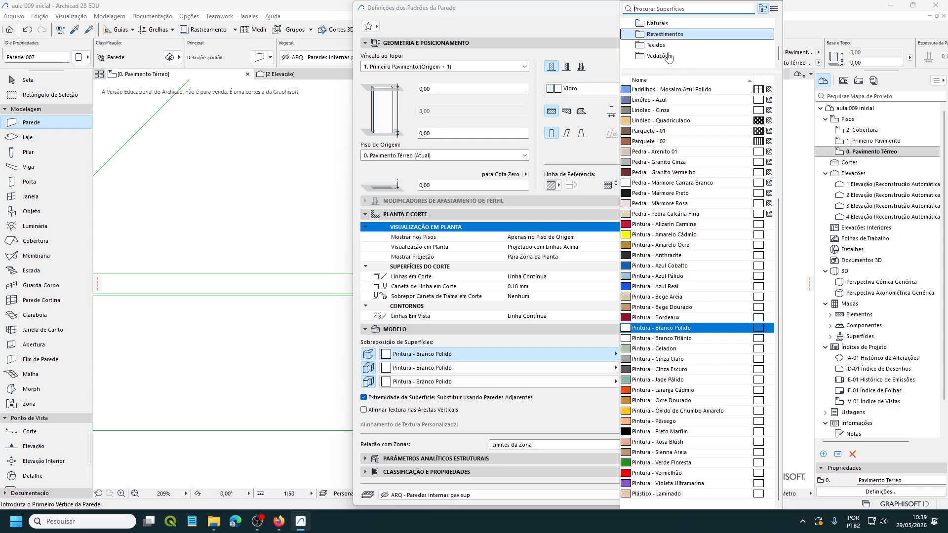
click(664, 56)
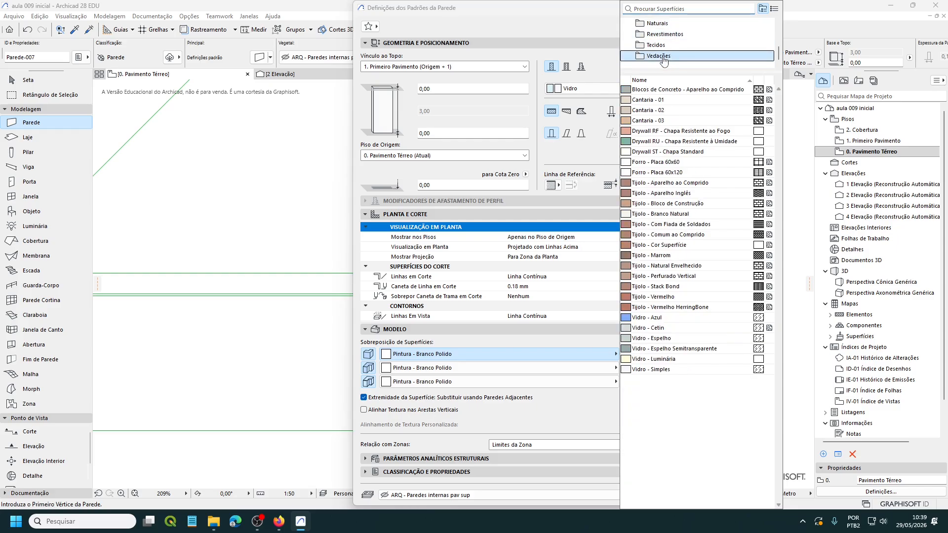
click(655, 370)
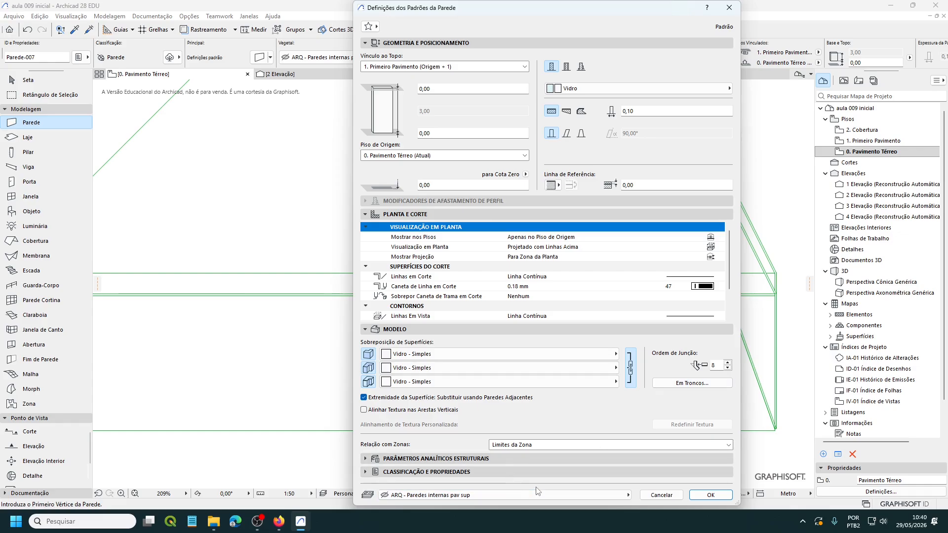
Step: Assign the default wall to the ARQ - Vedação de vidro layer and set its thickness to 0,01
click(562, 496)
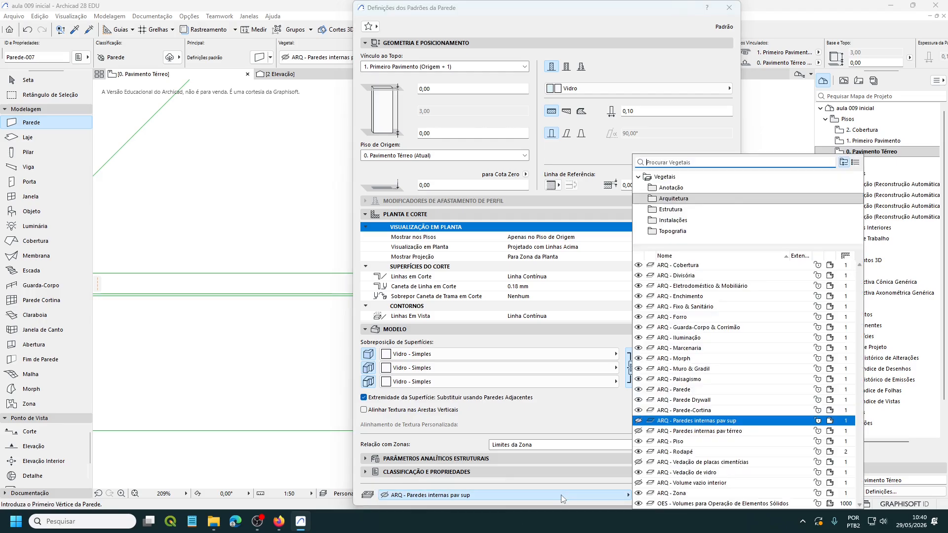
click(690, 473)
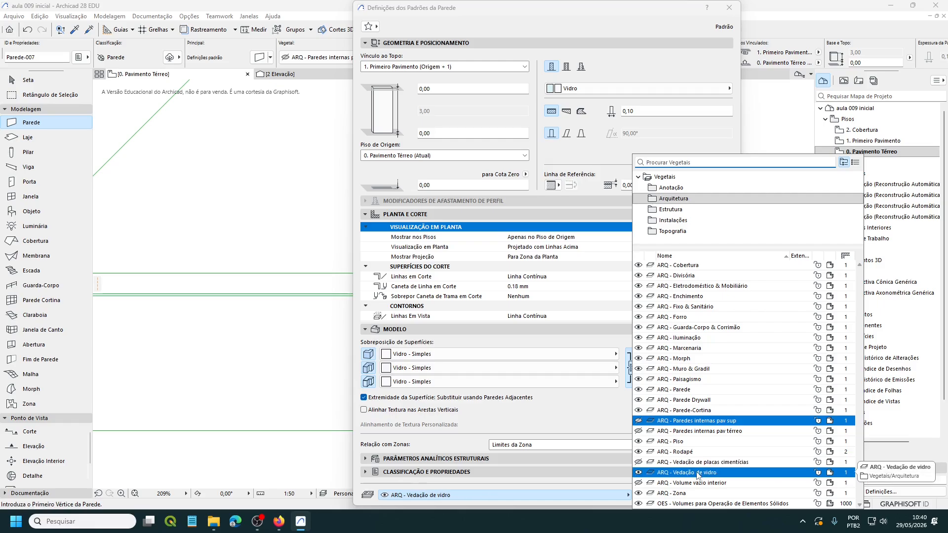
click(697, 473)
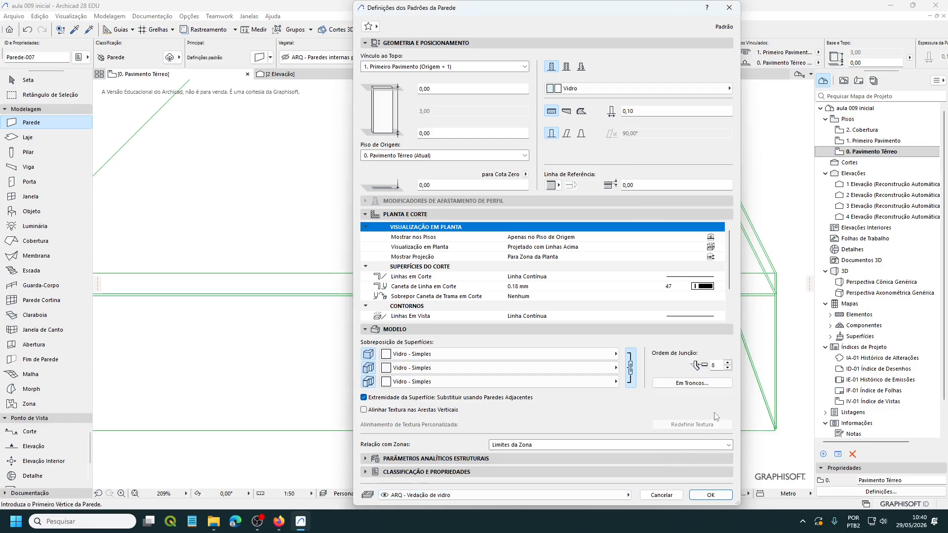
click(633, 112)
drag(633, 112, 628, 112)
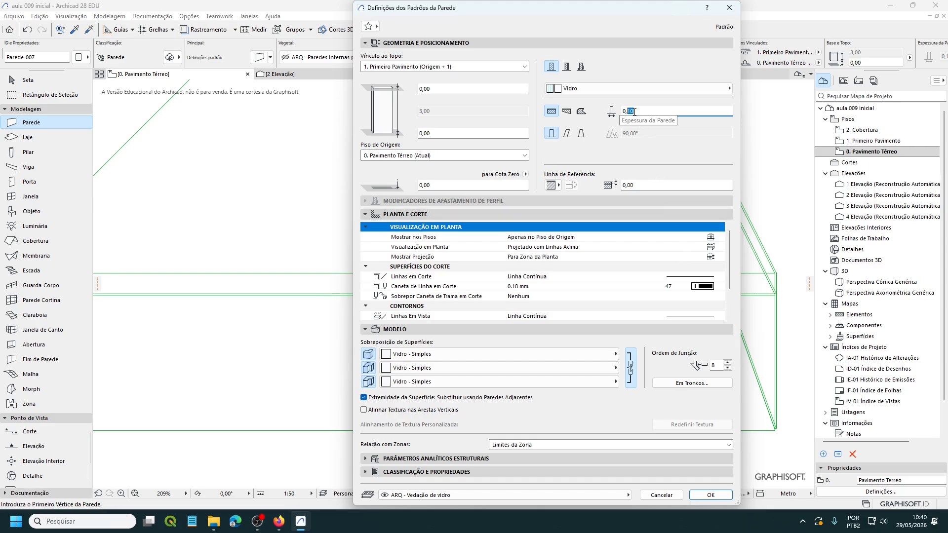
text(01)
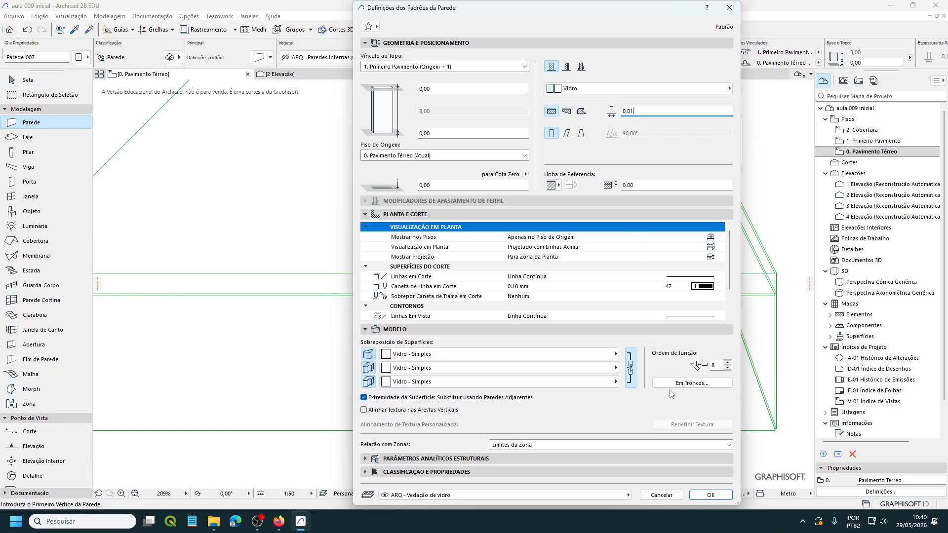
click(710, 497)
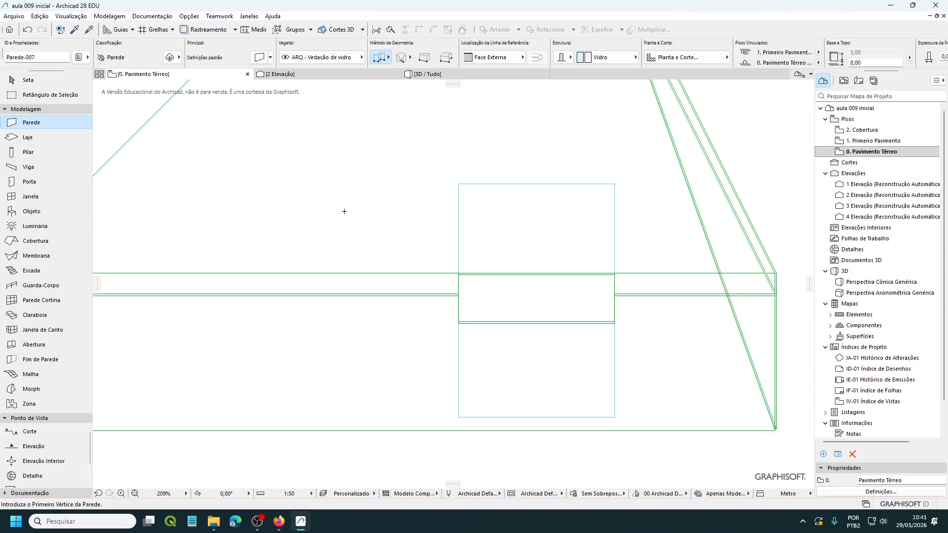
Step: Draw a chained glass wall around the lower opening volume, tracing its right, upper and left edges and leaving the outer side open
click(390, 59)
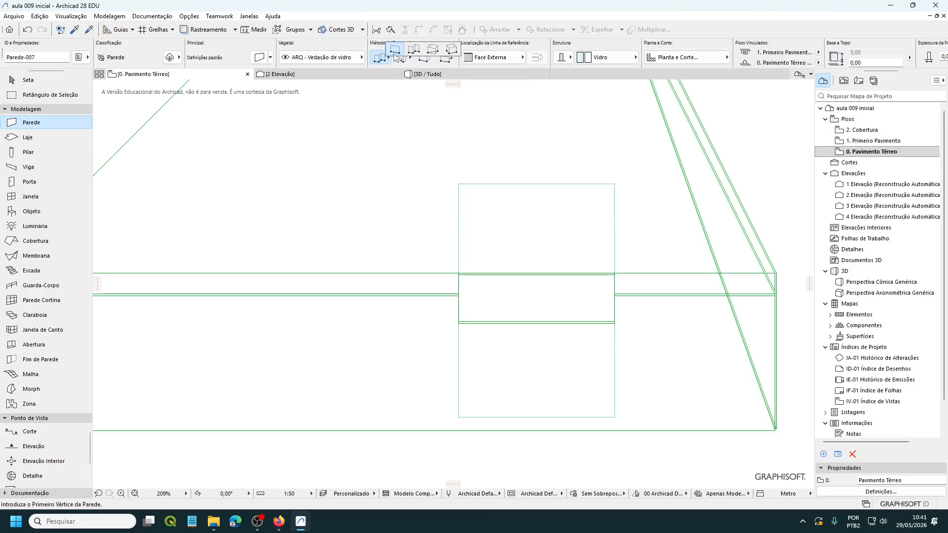
click(422, 50)
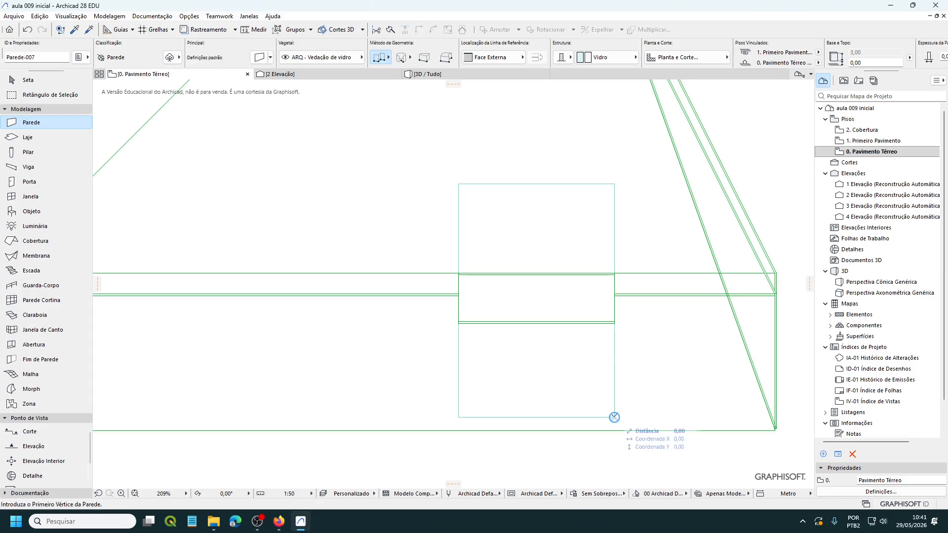
click(614, 417)
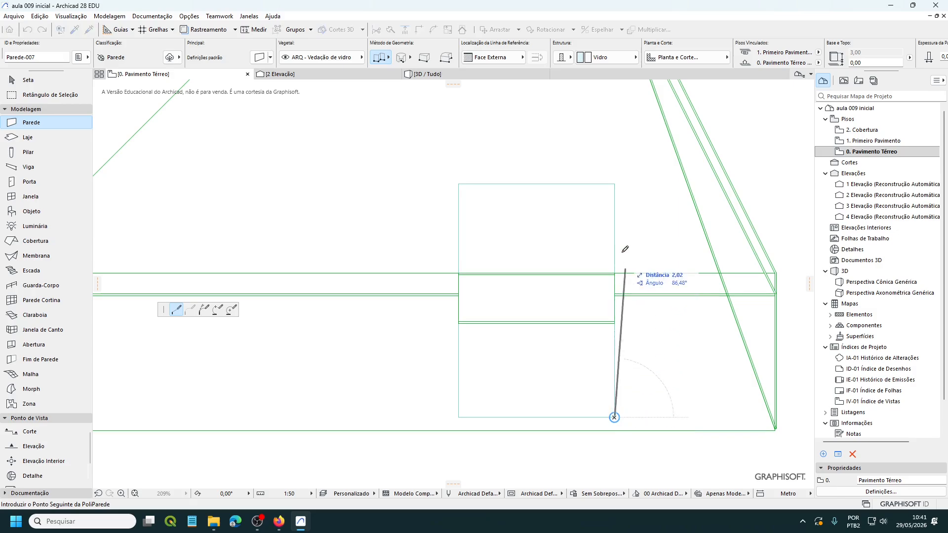
click(615, 184)
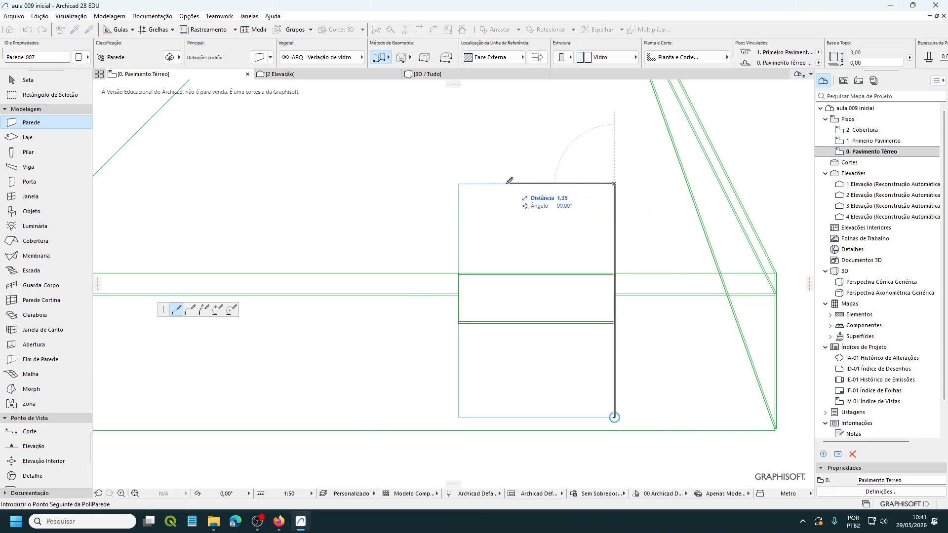
click(459, 184)
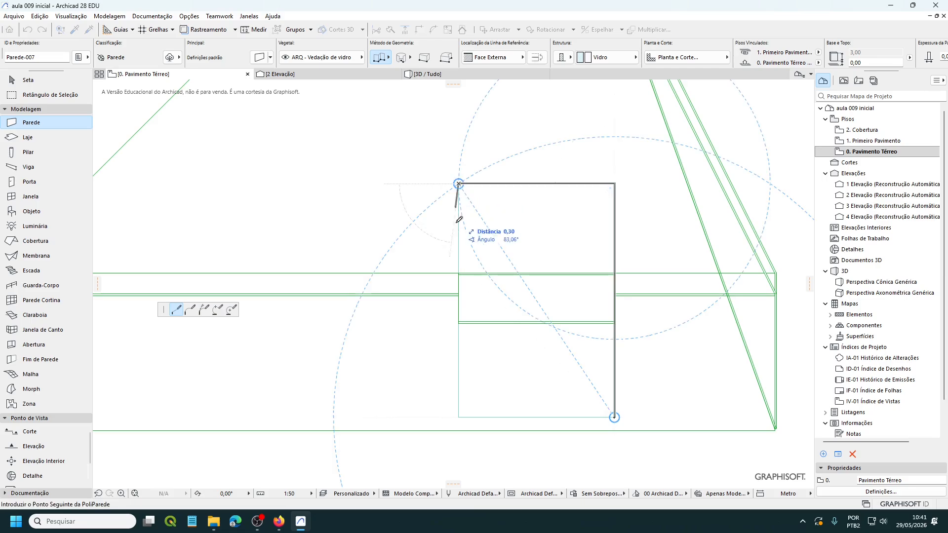
double_click(460, 416)
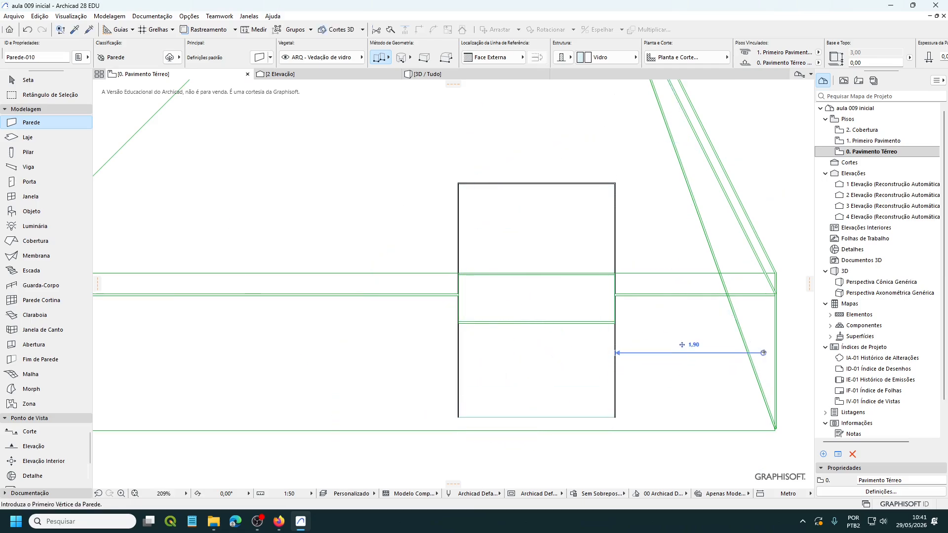
Step: Examine the new glass walls at the opening in the 3D perspective, selecting them briefly
click(467, 78)
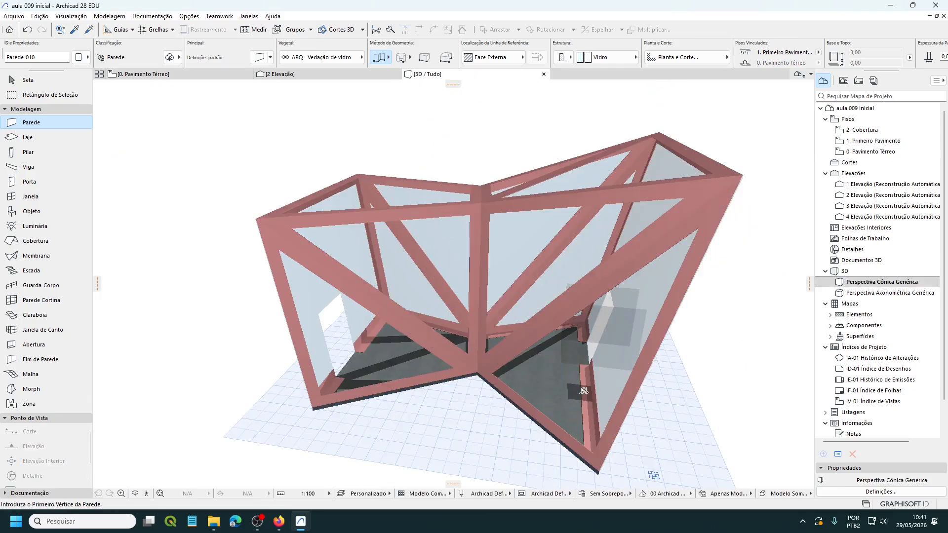
middle_drag(585, 382, 574, 402)
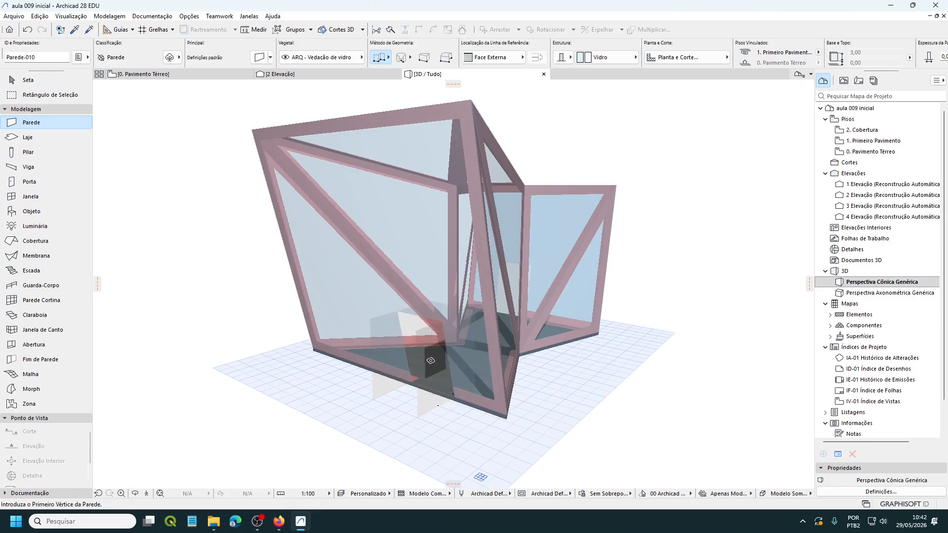
shift+click(379, 389)
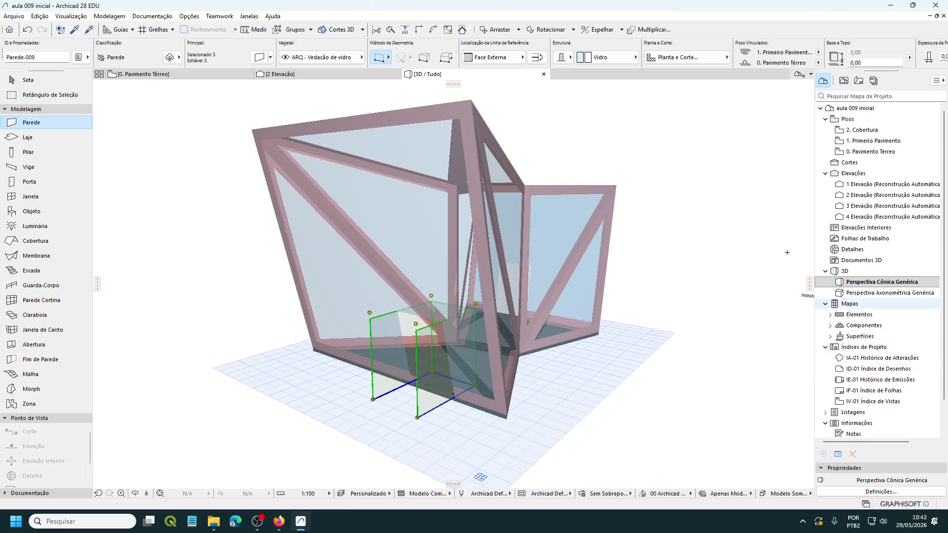
key(Escape)
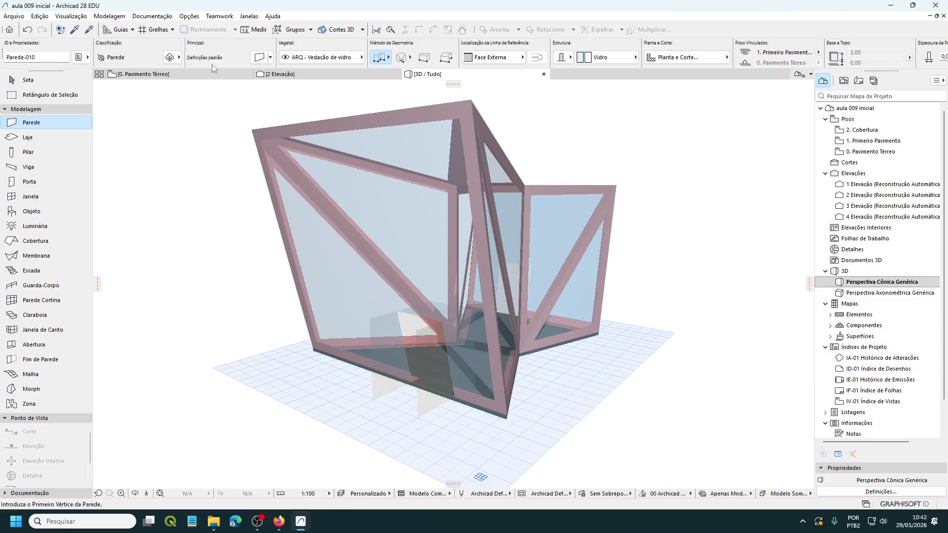
Step: On the ground floor plan, draw a chained glass wall along the left, lower and right edges of the upper opening volume
click(182, 75)
scroll(446, 215, down, 10)
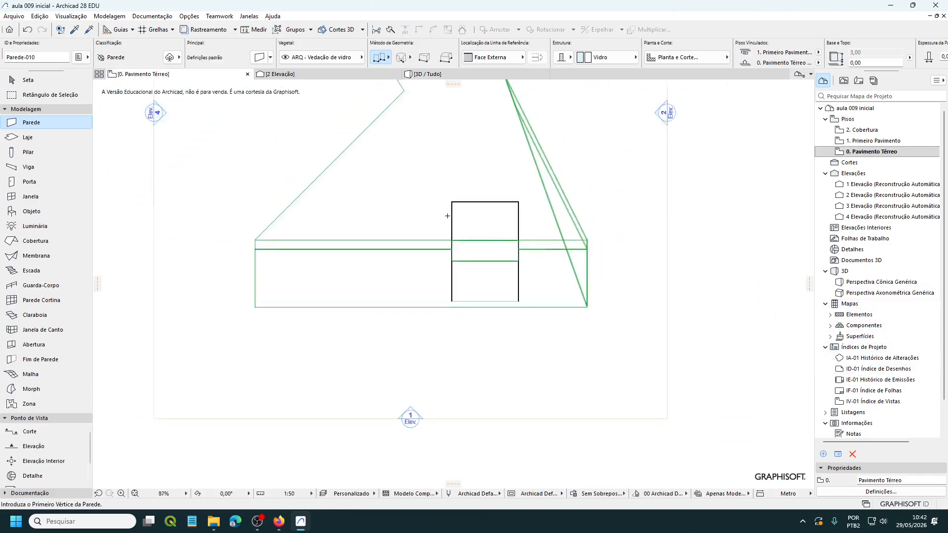
scroll(495, 245, down, 1)
middle_drag(494, 244, 501, 321)
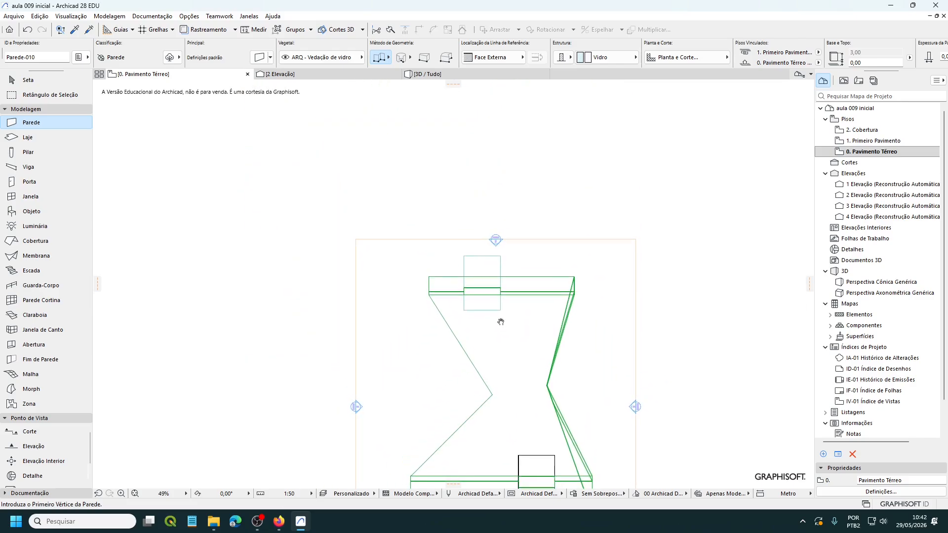
scroll(453, 253, up, 6)
scroll(413, 229, down, 1)
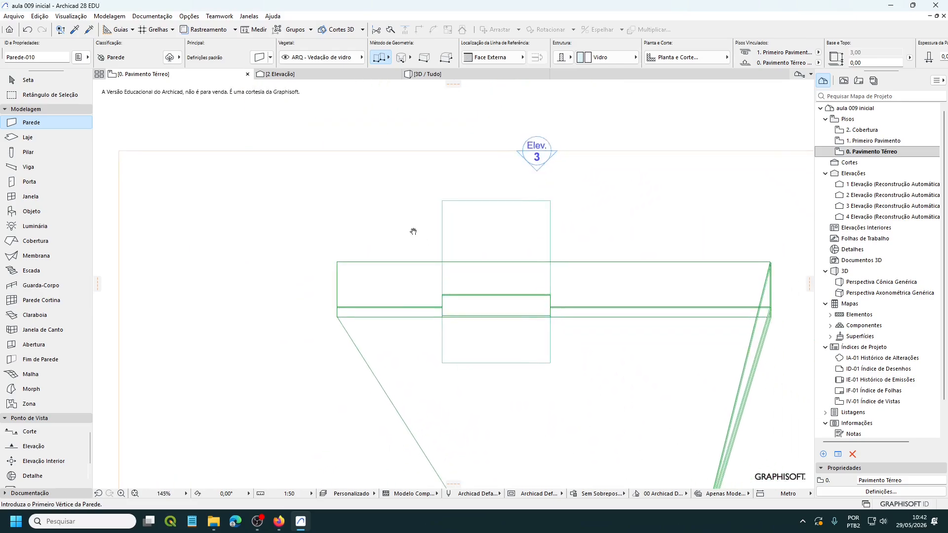
scroll(294, 212, up, 3)
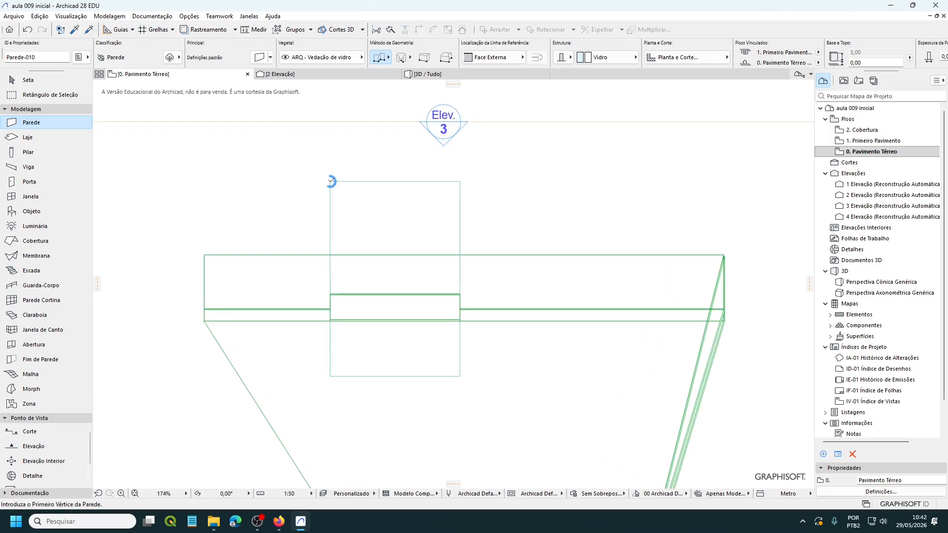
click(330, 182)
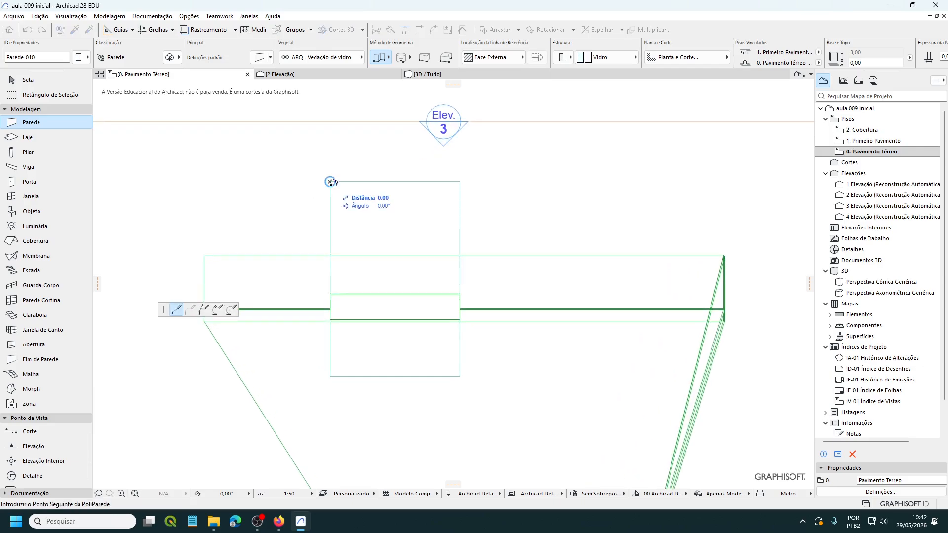
click(330, 376)
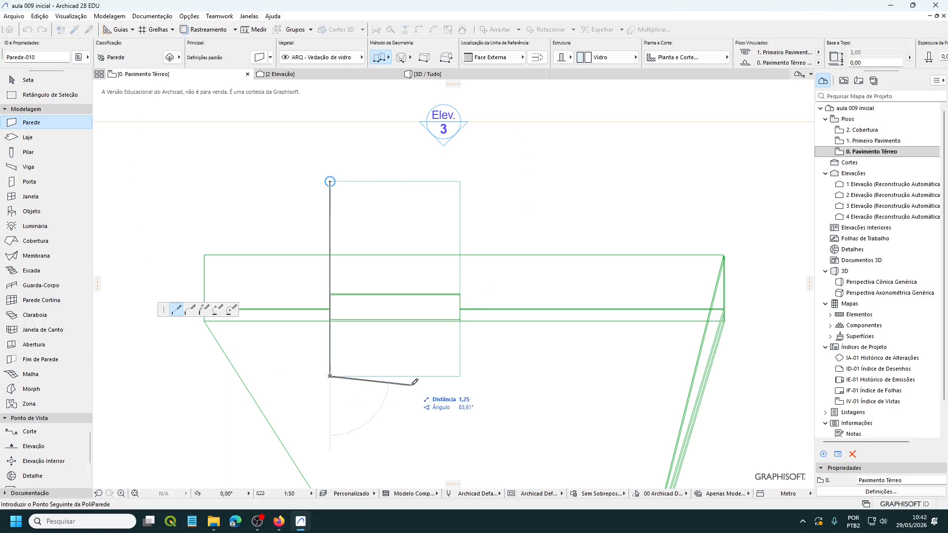
click(460, 376)
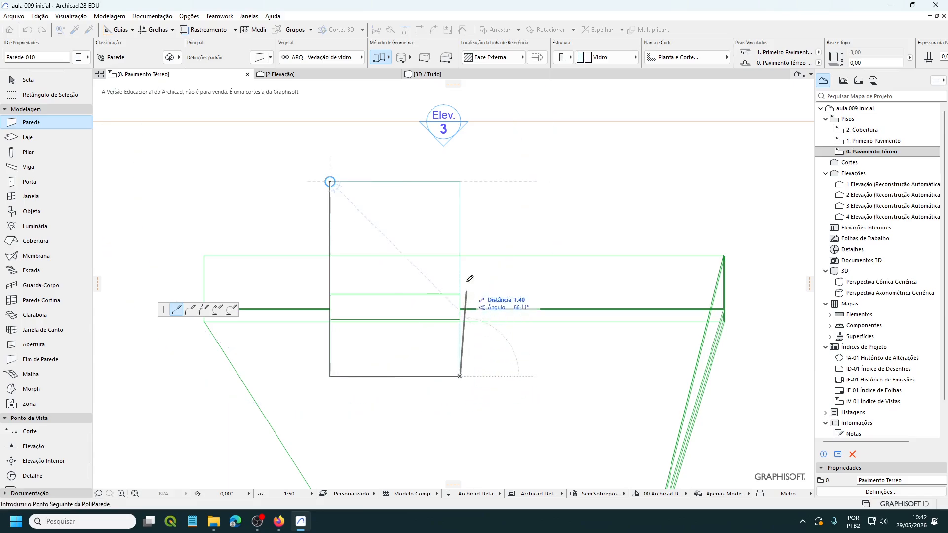
click(461, 182)
click(460, 181)
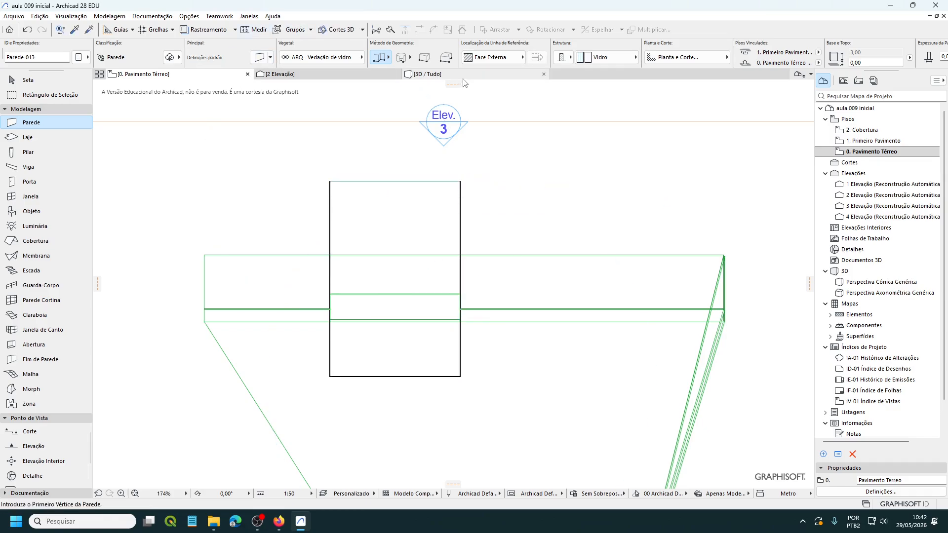
Step: Examine the glass walls at both openings from several angles in the 3D perspective
click(427, 75)
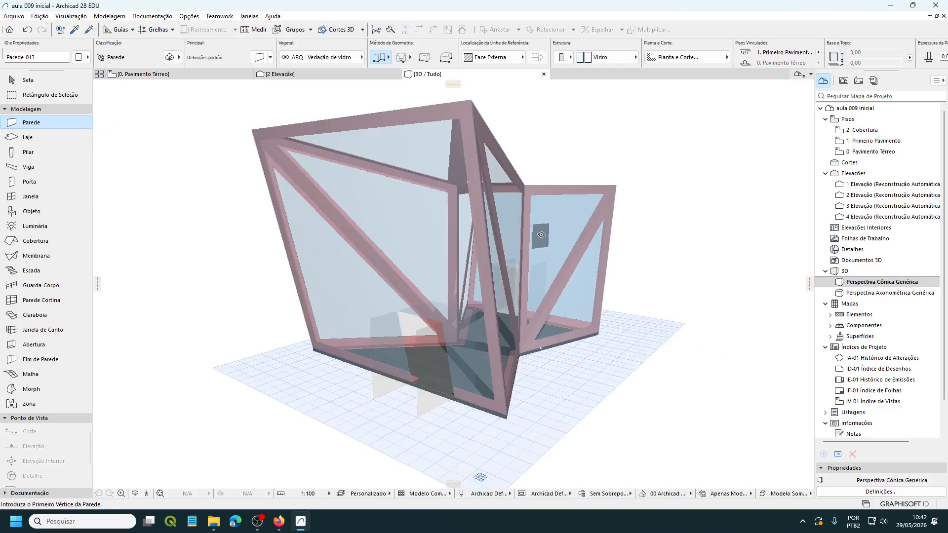
middle_drag(541, 233, 298, 253)
middle_drag(632, 316, 315, 287)
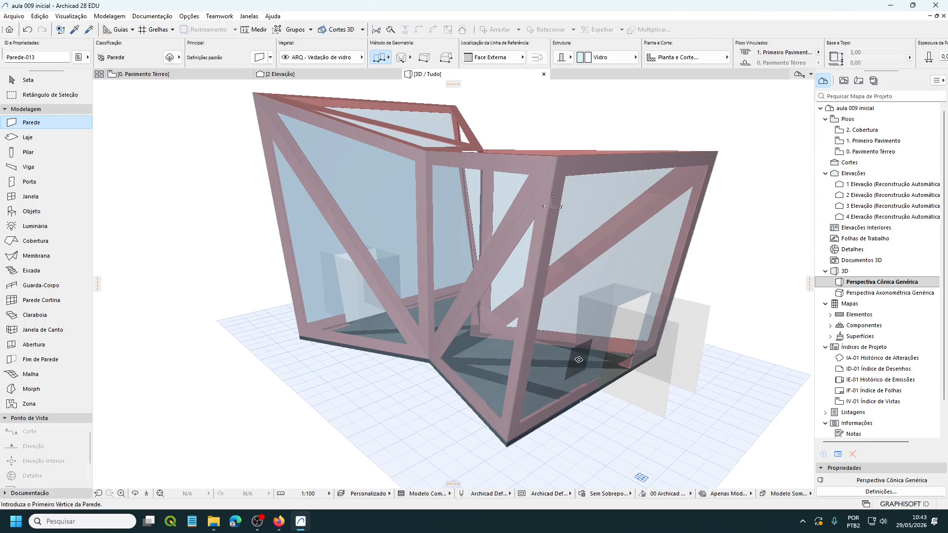
shift+middle_drag(571, 362, 337, 290)
scroll(353, 297, down, 3)
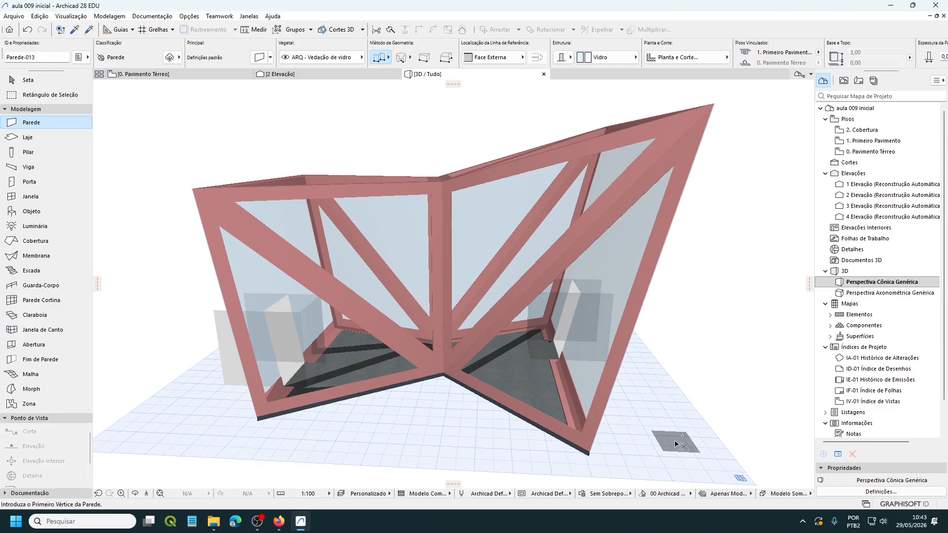
Step: Hide the structural layer "EST - Estrutura chapa dobrada" in the layer settings and apply the change to the 3D view
key(ctrl+l)
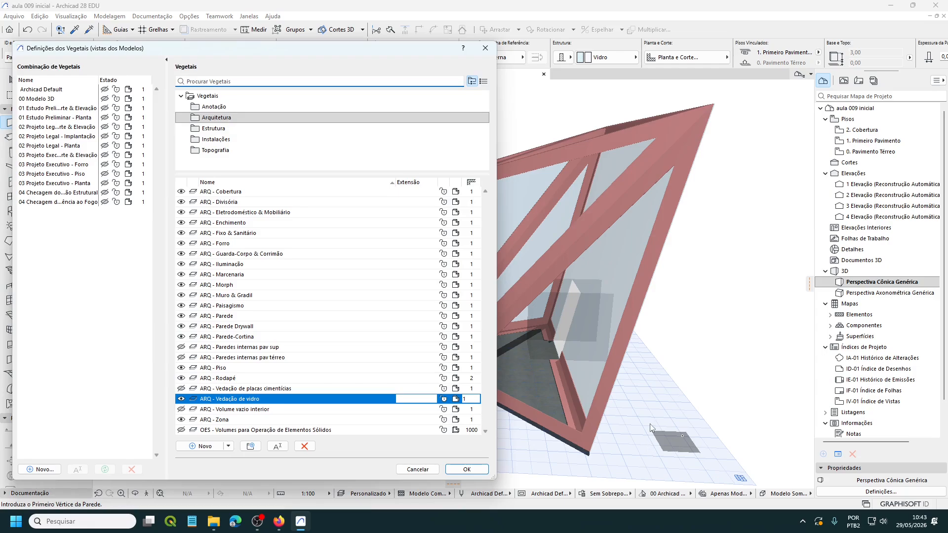
click(213, 129)
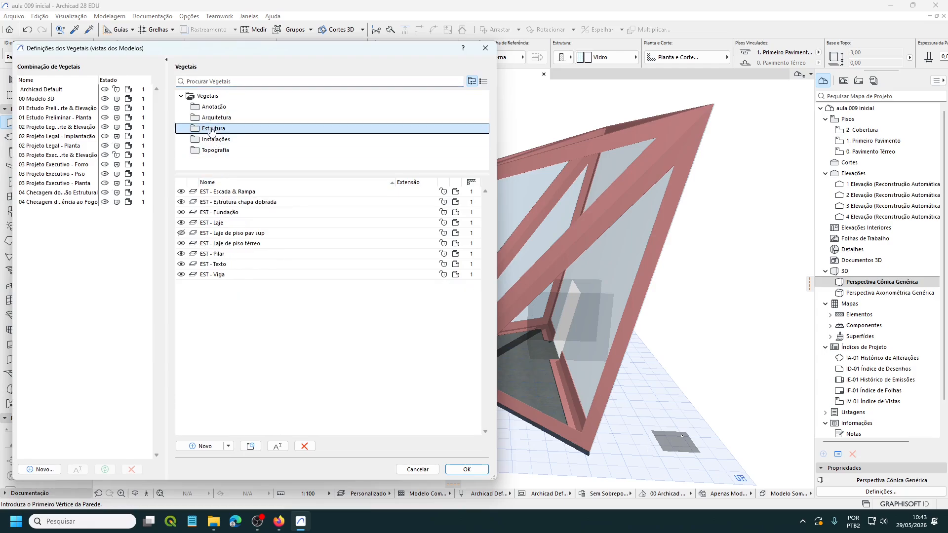
click(190, 203)
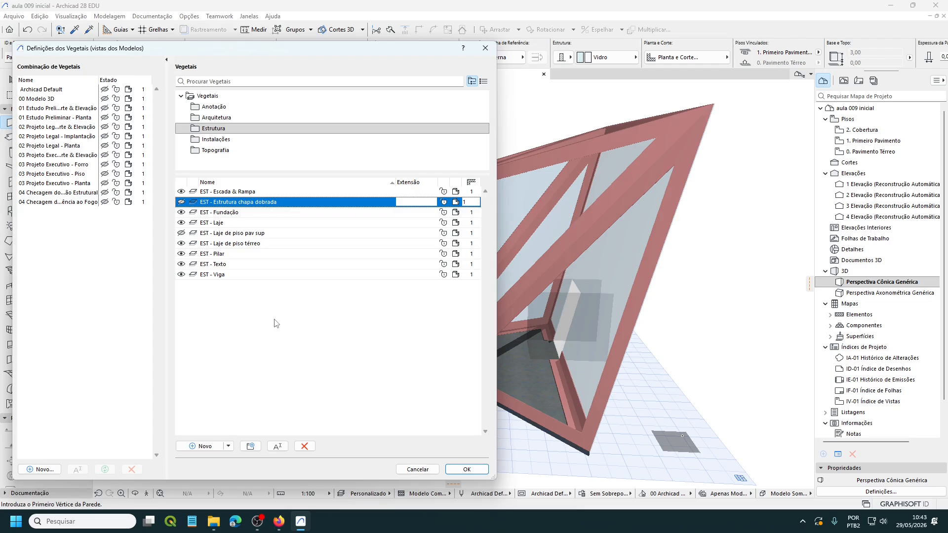
click(465, 470)
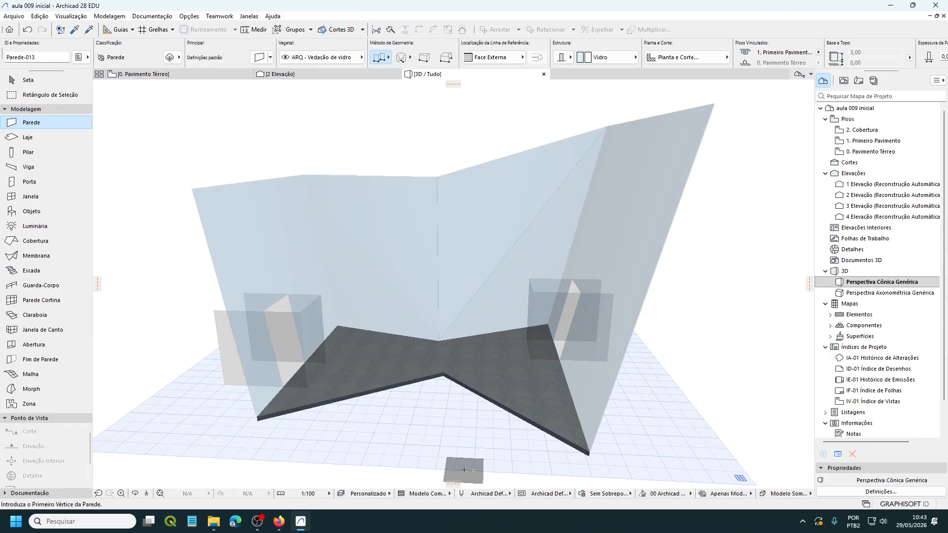
Step: Hide the "ARQ - Vedação de vidro" layer in the 3D view
key(ctrl+l)
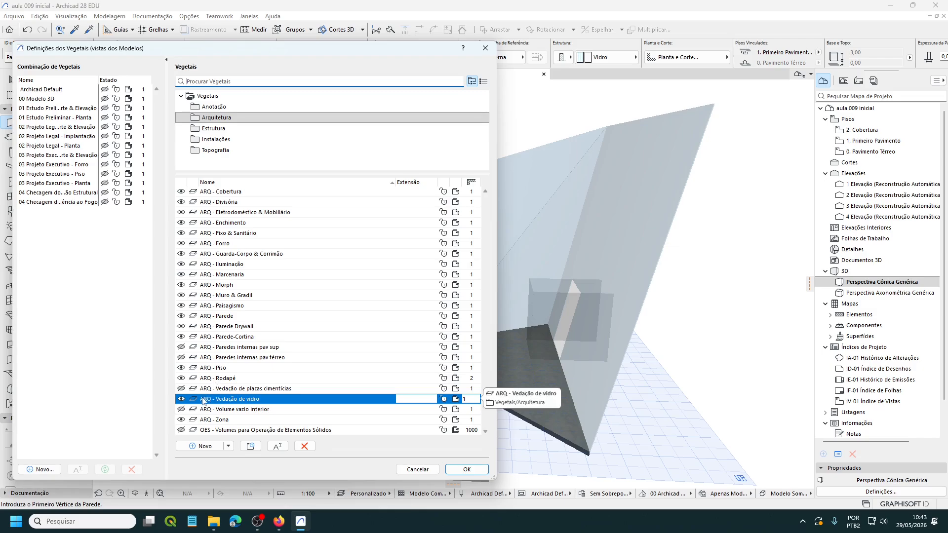
click(181, 399)
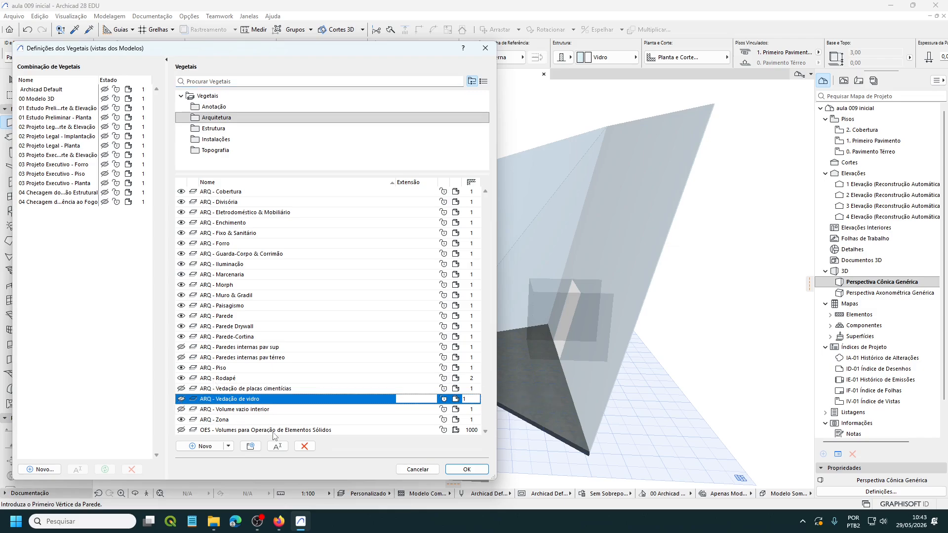
click(467, 469)
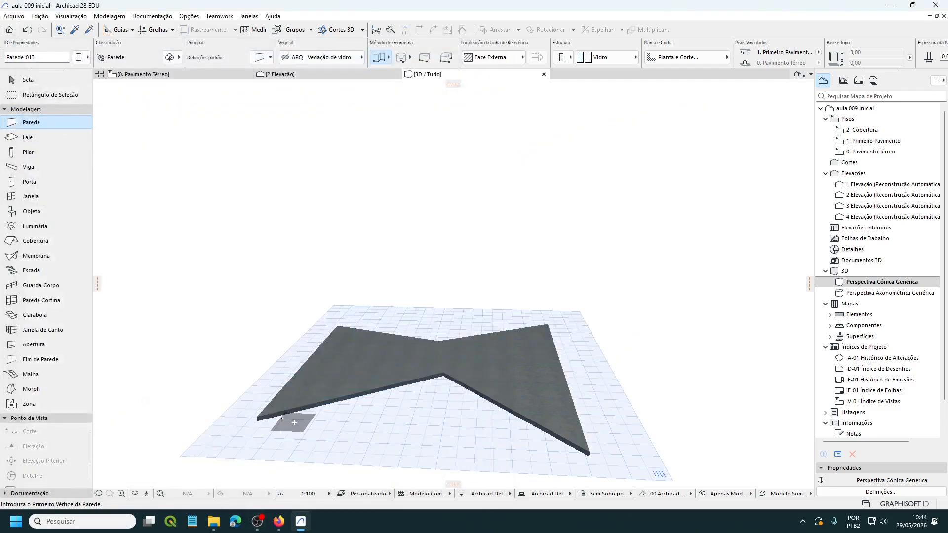
Step: Show the layers "ARQ - Vedação de vidro" and "ARQ - Volume vazio interior" in the 3D view and recheck the layer settings
key(ctrl+l)
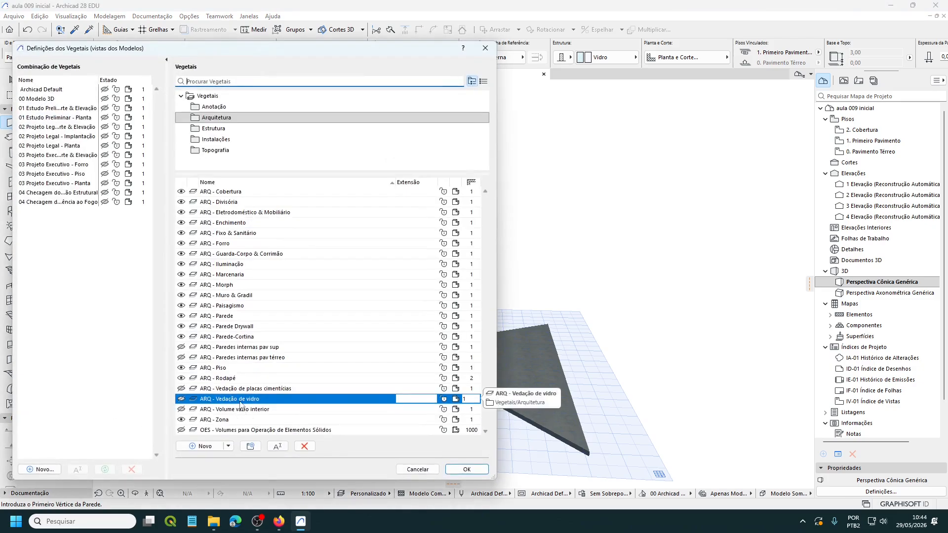
click(181, 399)
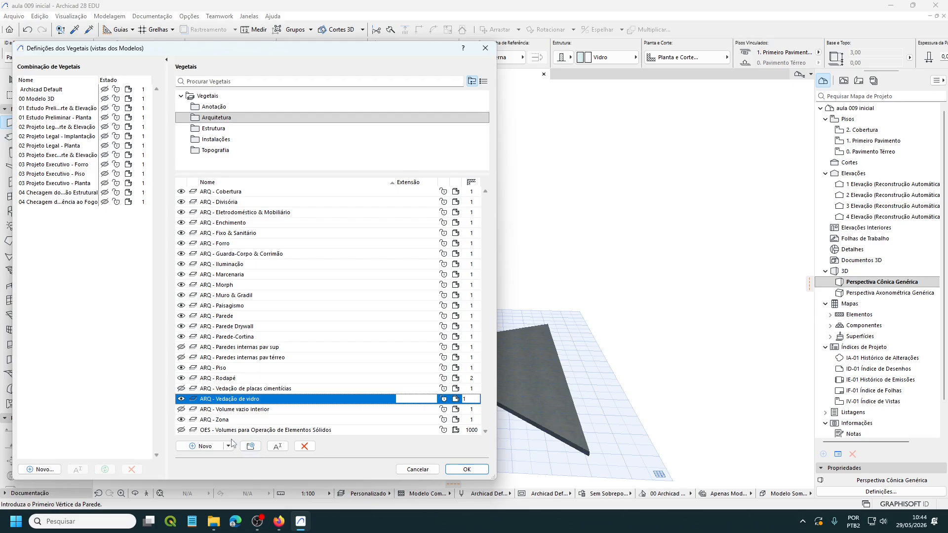
click(181, 410)
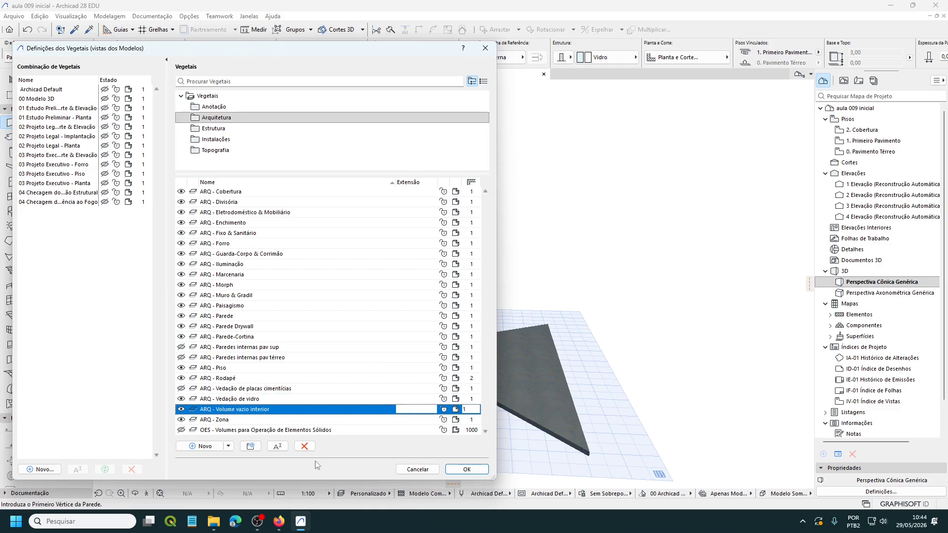
click(467, 469)
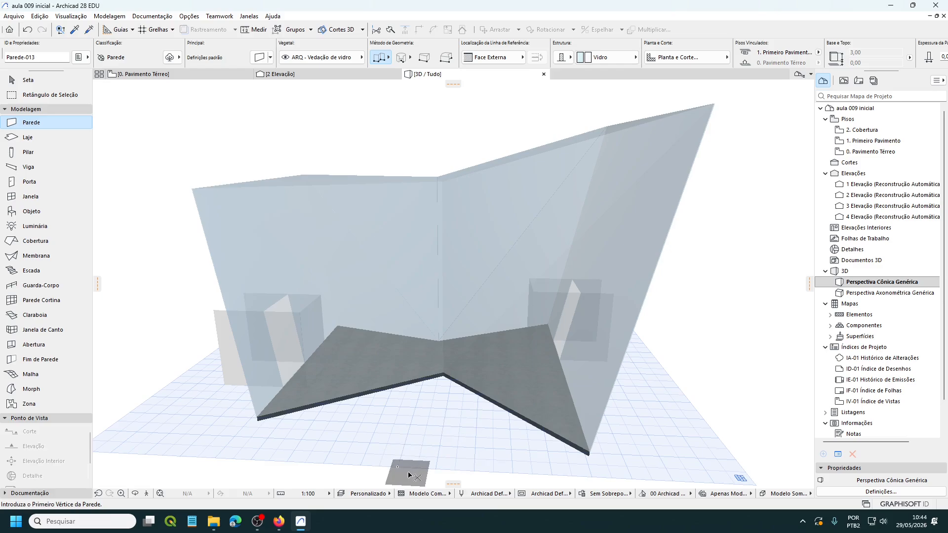
shift+middle_drag(424, 431, 442, 438)
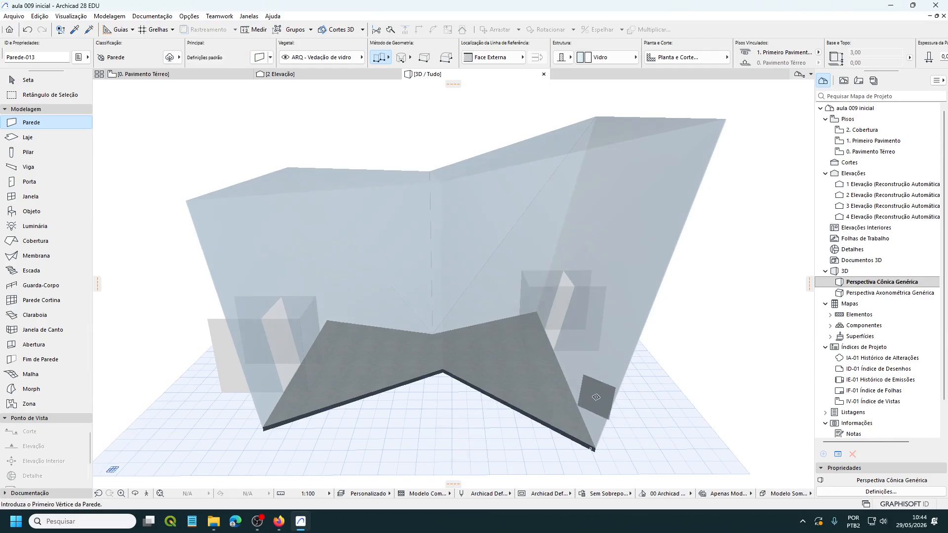
key(ctrl+l)
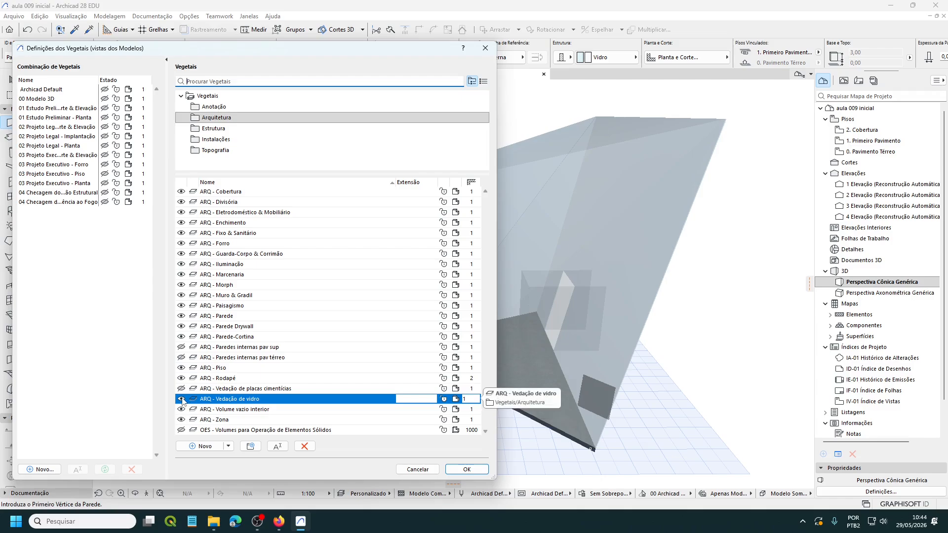
click(473, 471)
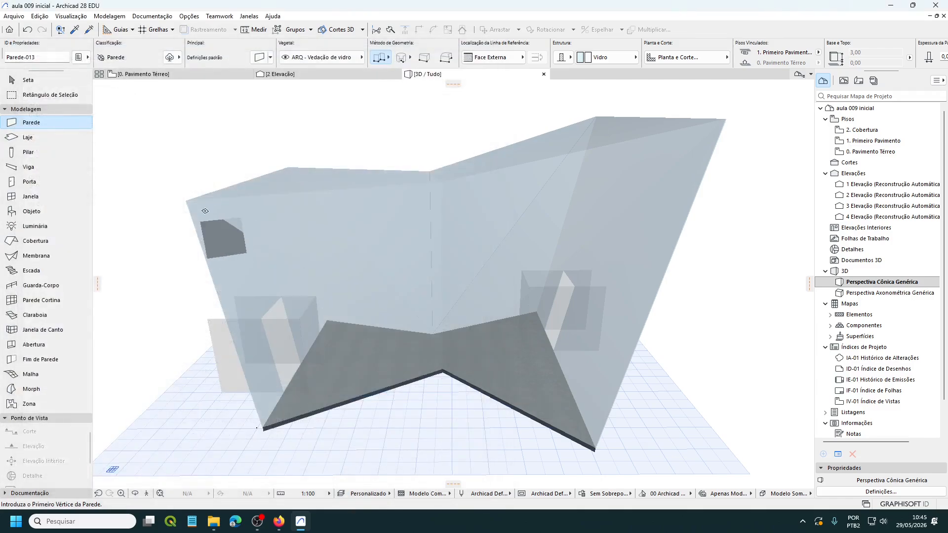
click(116, 18)
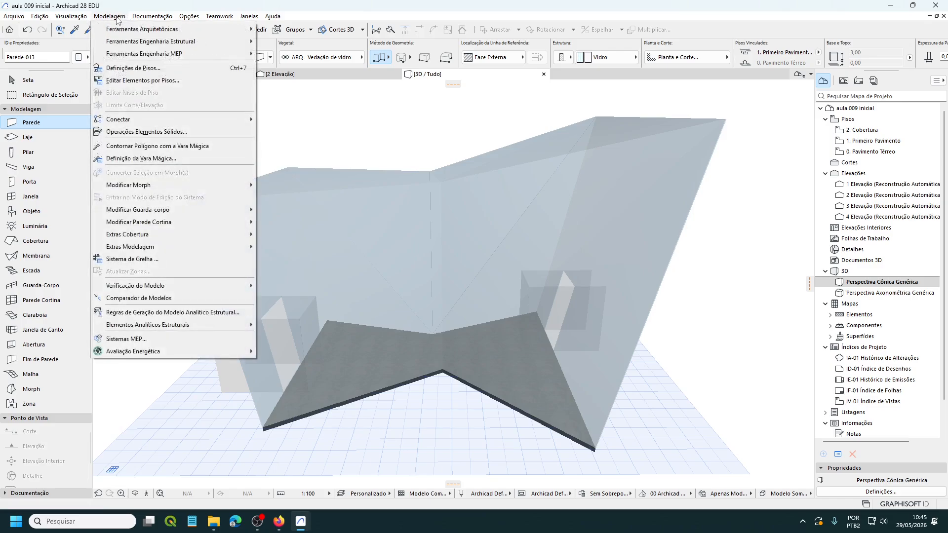
click(146, 131)
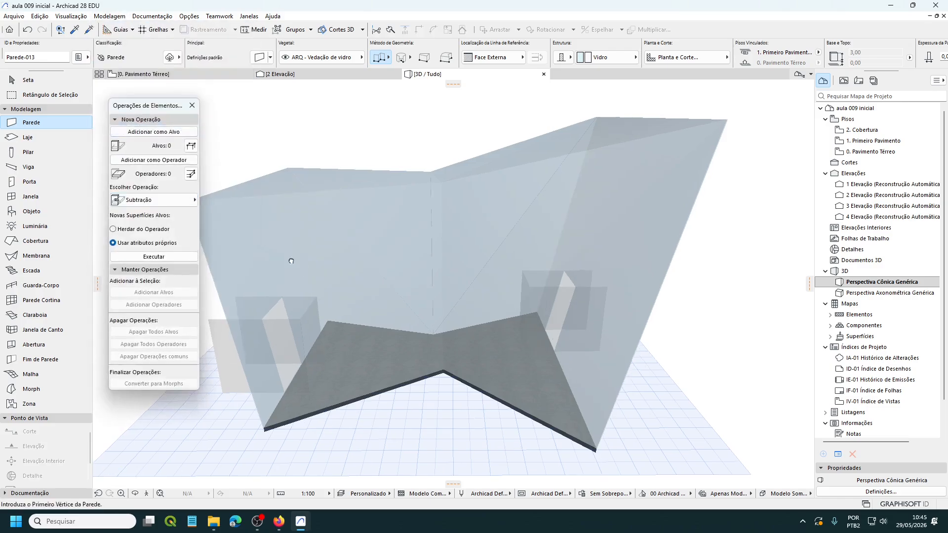
middle_drag(291, 261, 434, 257)
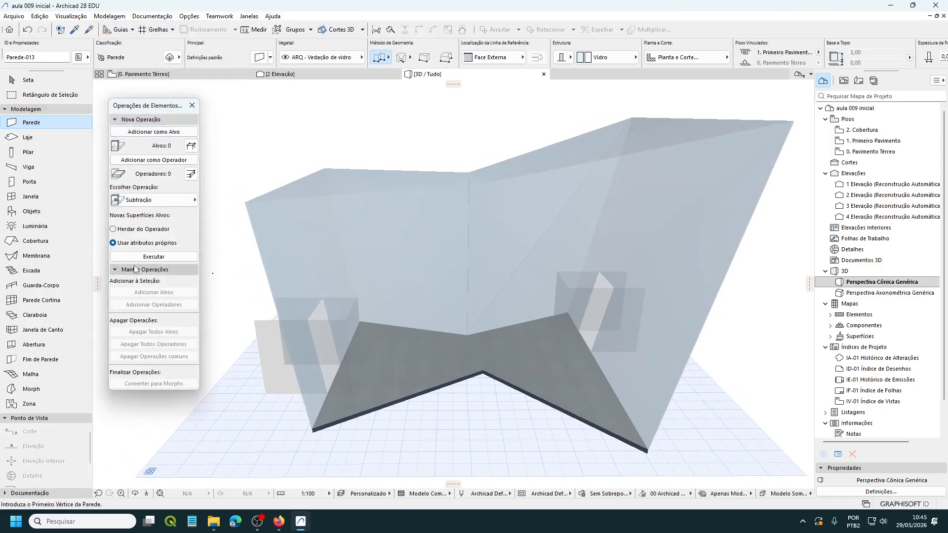
click(134, 133)
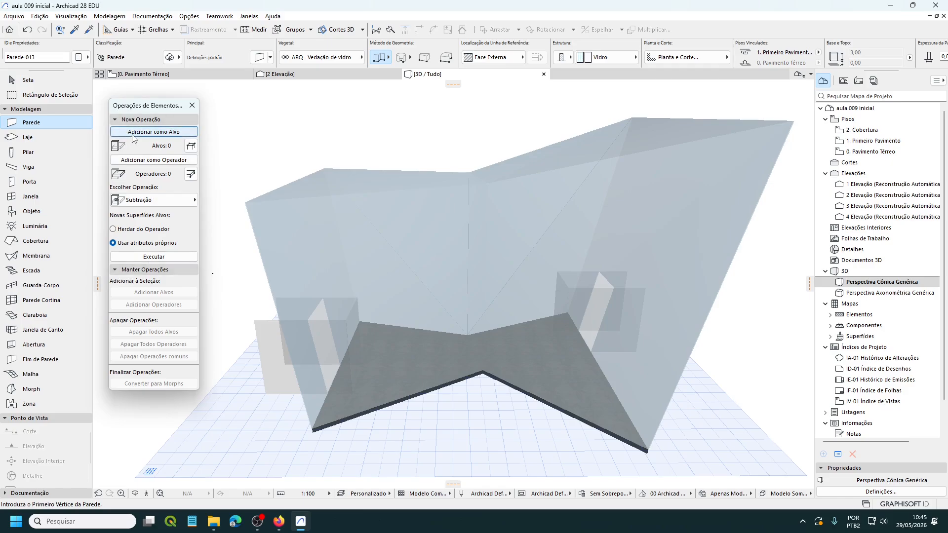
click(193, 105)
Step: Open Solid Element Operations and add the grouped glass walls at both openings as targets
click(107, 16)
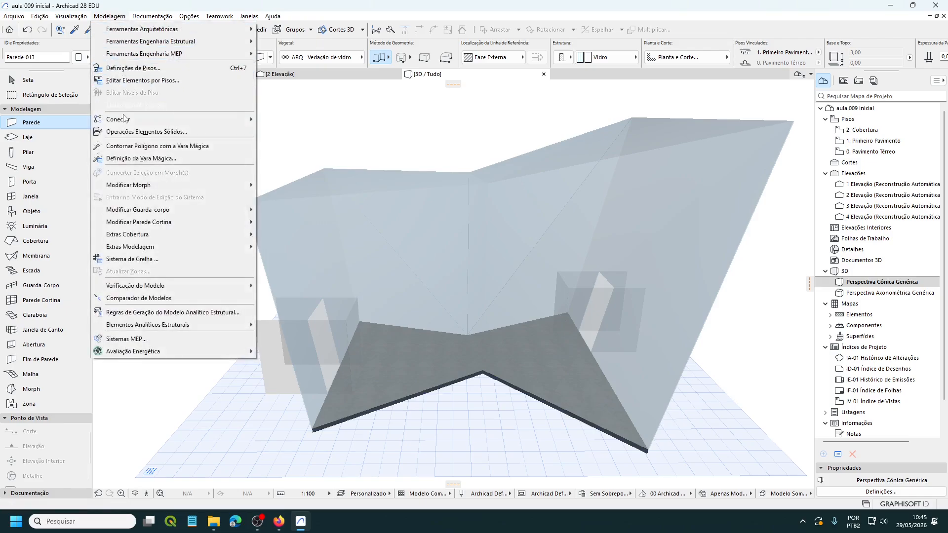
click(129, 131)
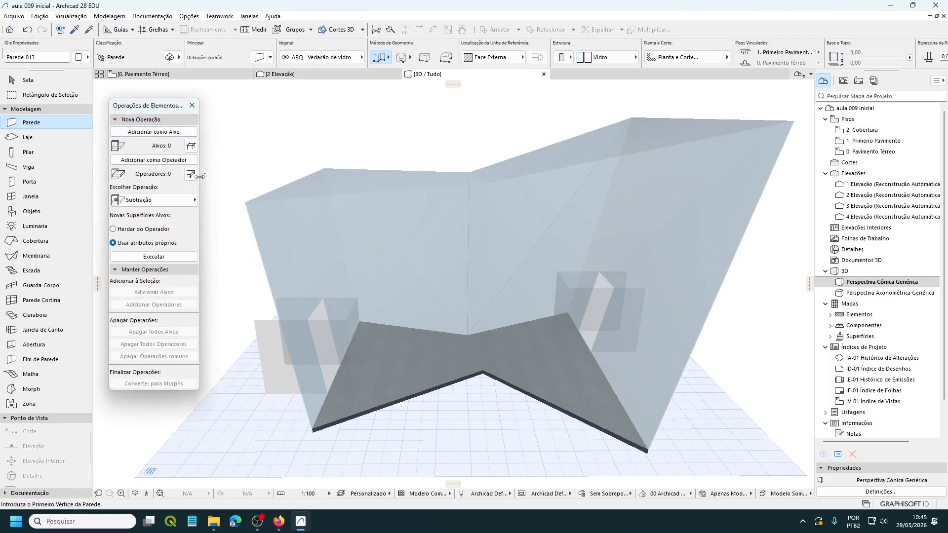
drag(200, 176, 221, 177)
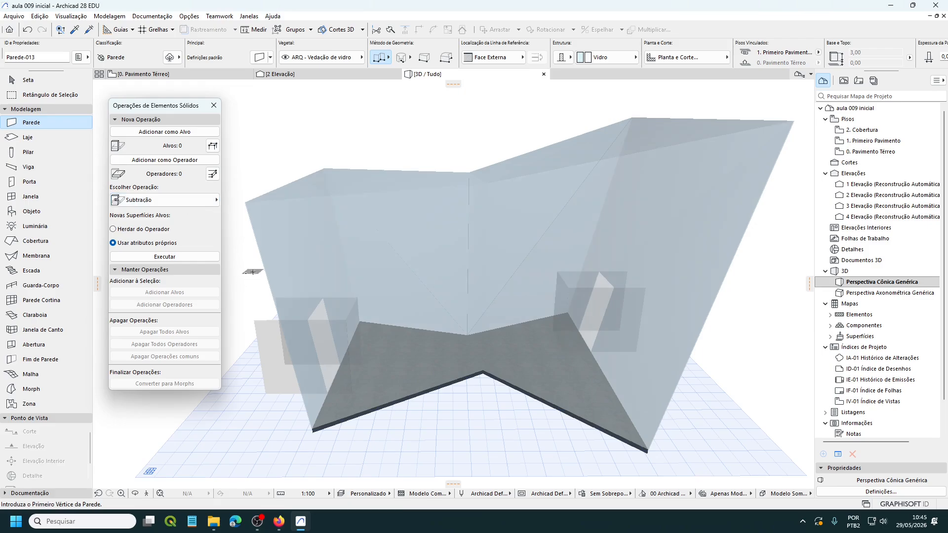
click(12, 80)
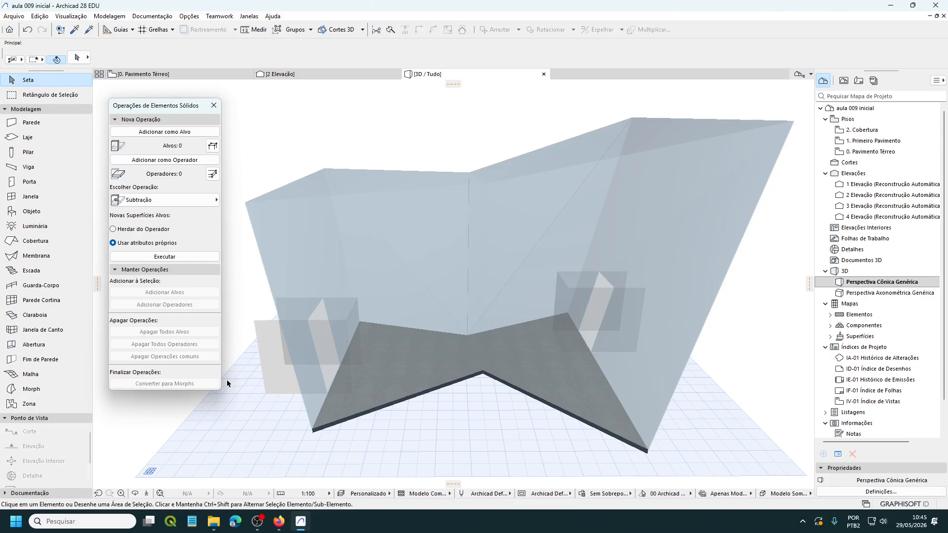
click(273, 377)
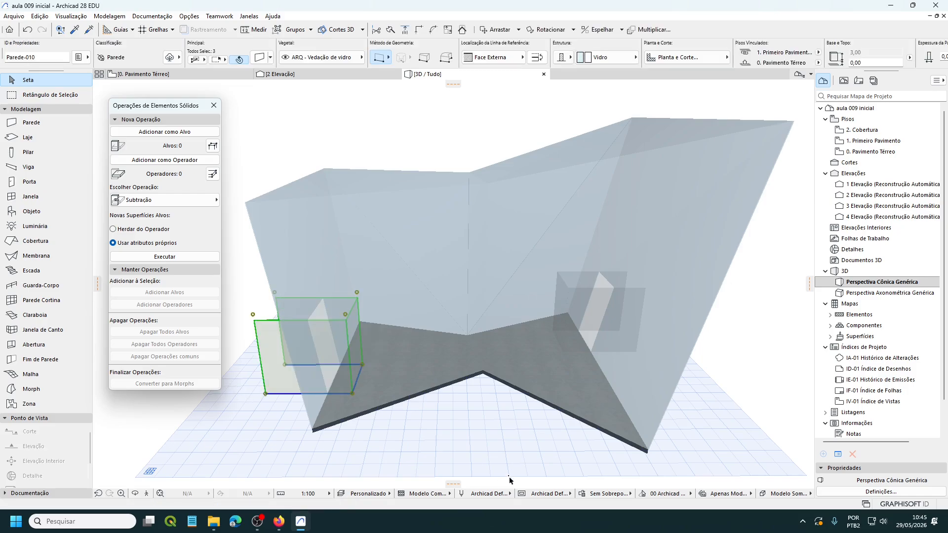
shift+middle_drag(731, 456, 261, 326)
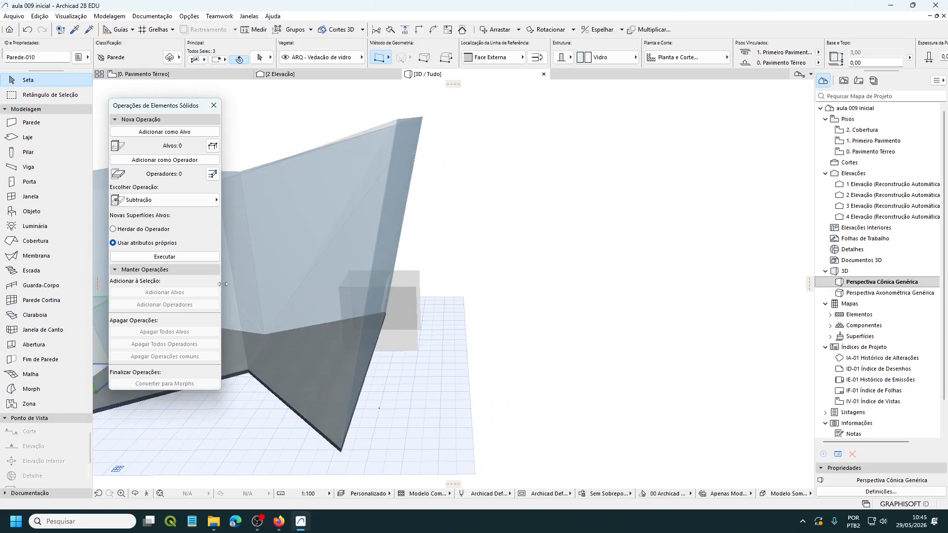
shift+click(394, 324)
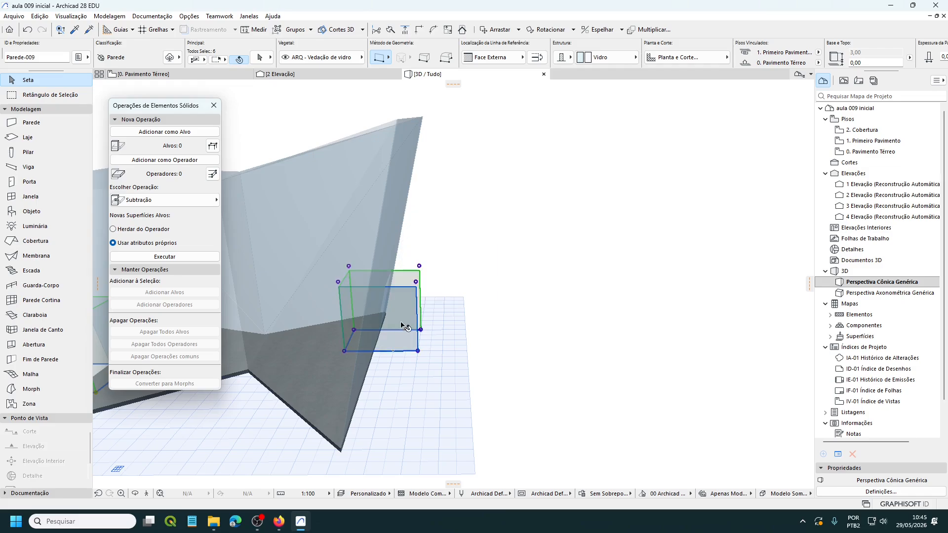
shift+middle_drag(395, 323, 395, 441)
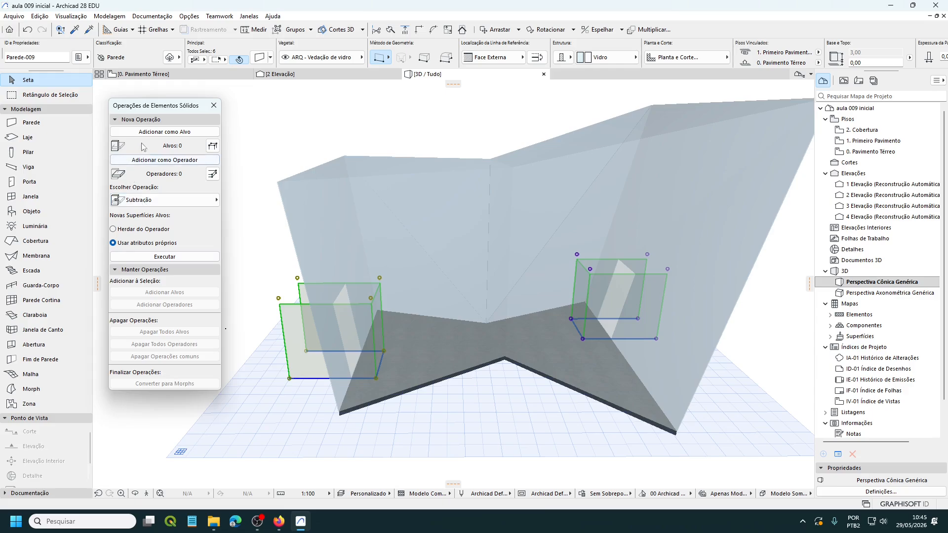
click(154, 133)
mouse_move(284, 314)
key(Escape)
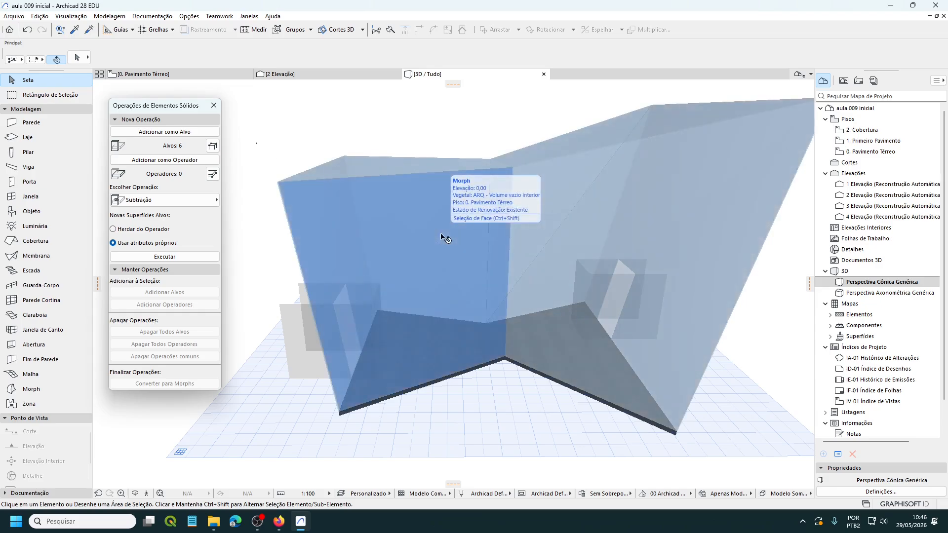
Step: Add the interior void volume morph as the operator of the solid element operation and clear the selection
click(443, 238)
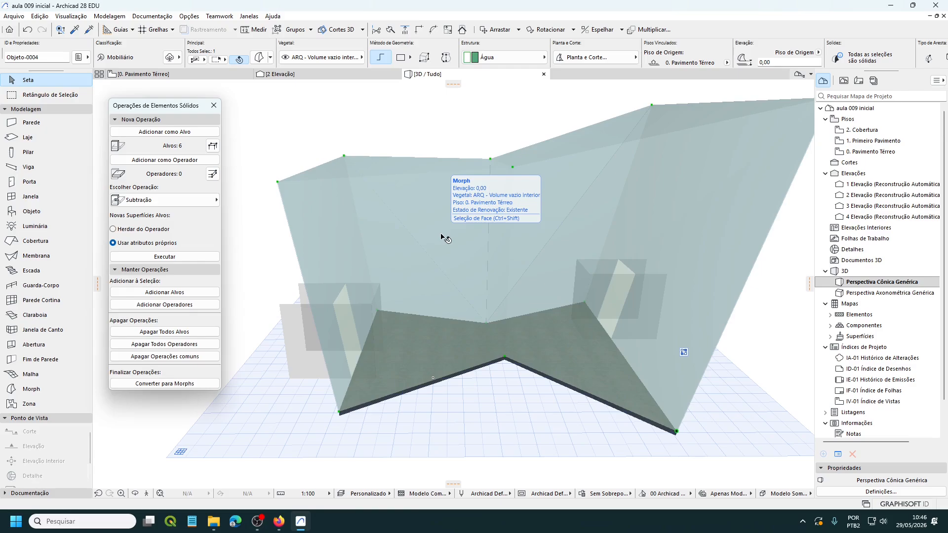
click(155, 161)
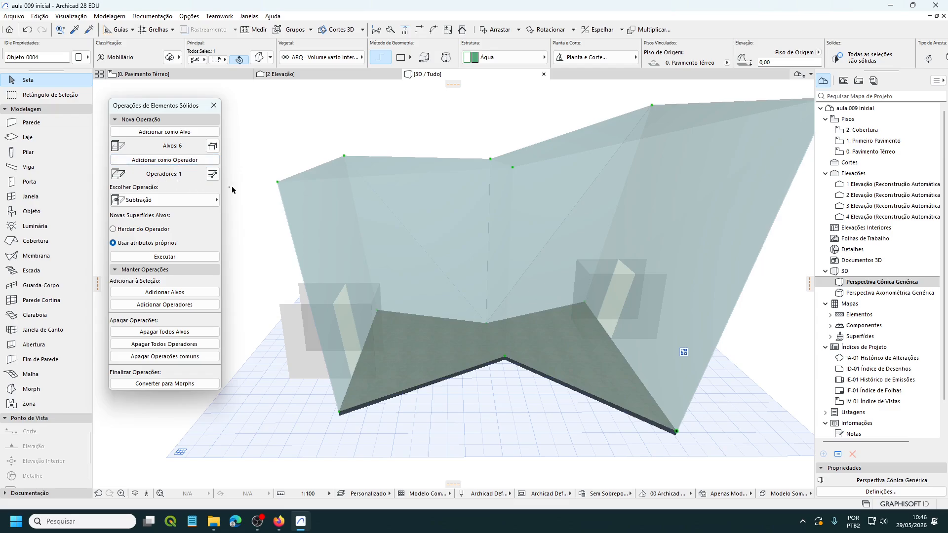
click(257, 149)
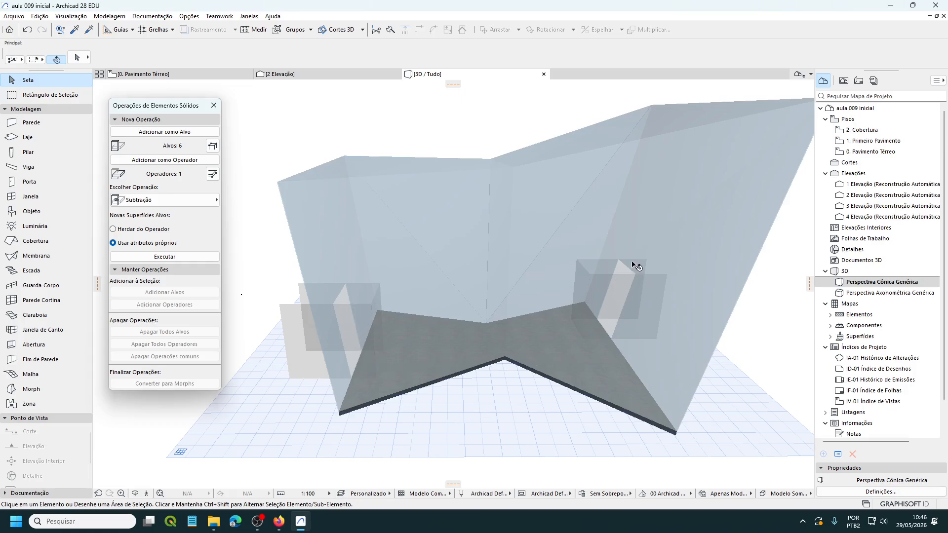
click(655, 347)
Step: Set the solid operation to Interseção and execute it to trim the entrance glass walls to the interior volume
click(216, 202)
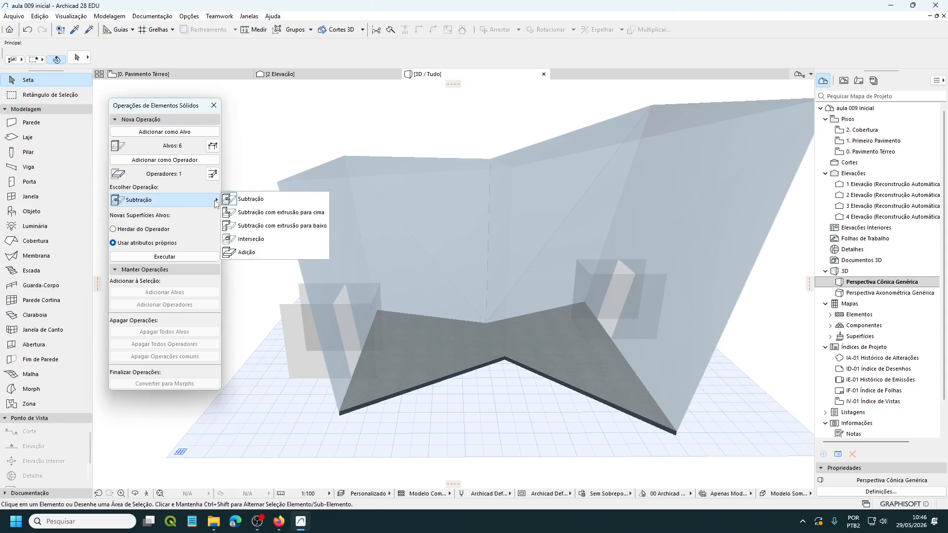
click(250, 240)
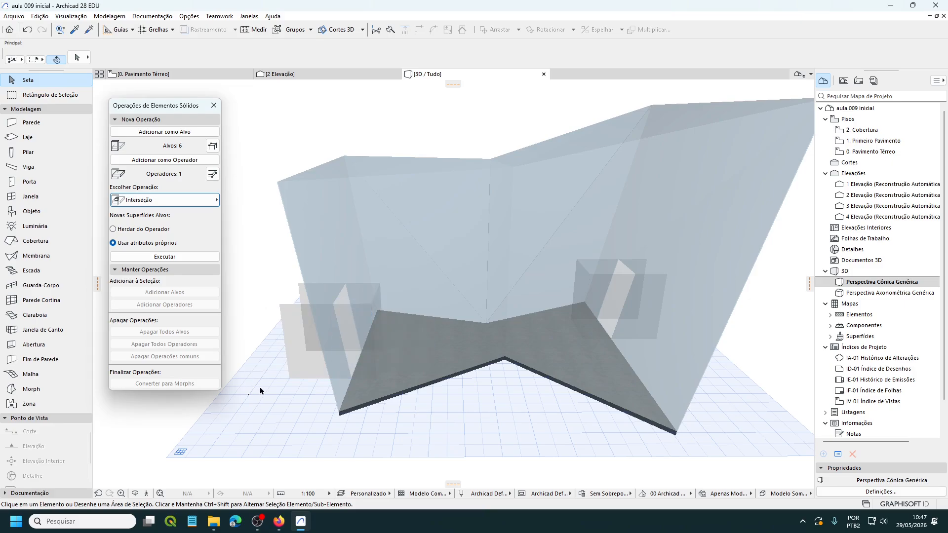
click(159, 257)
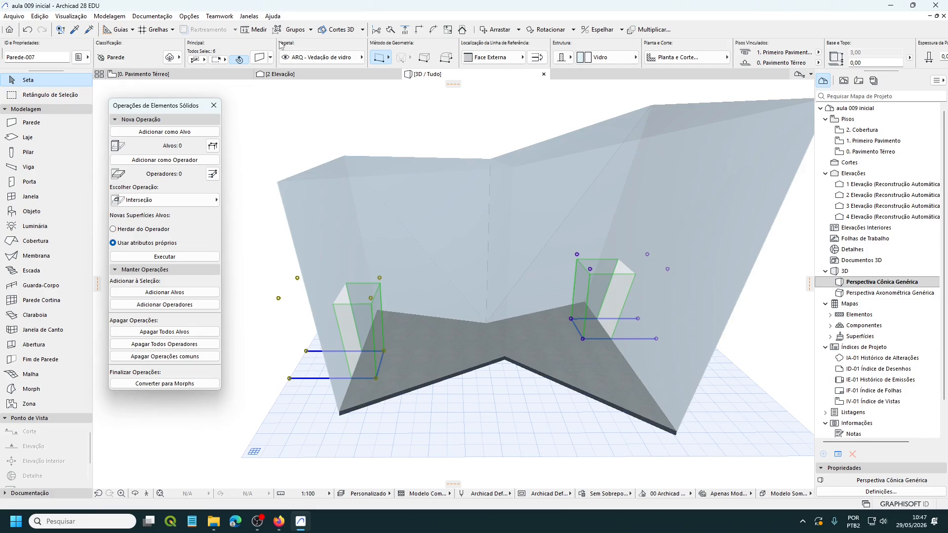
click(251, 127)
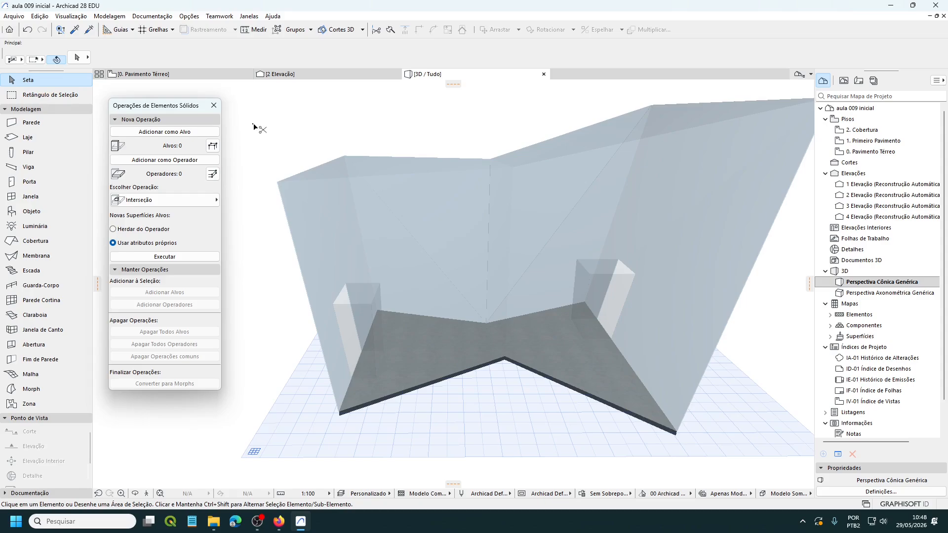
Step: Hide the layer "ARQ - Volume vazio interior" in the 3D view and close Solid Element Operations
key(ctrl+l)
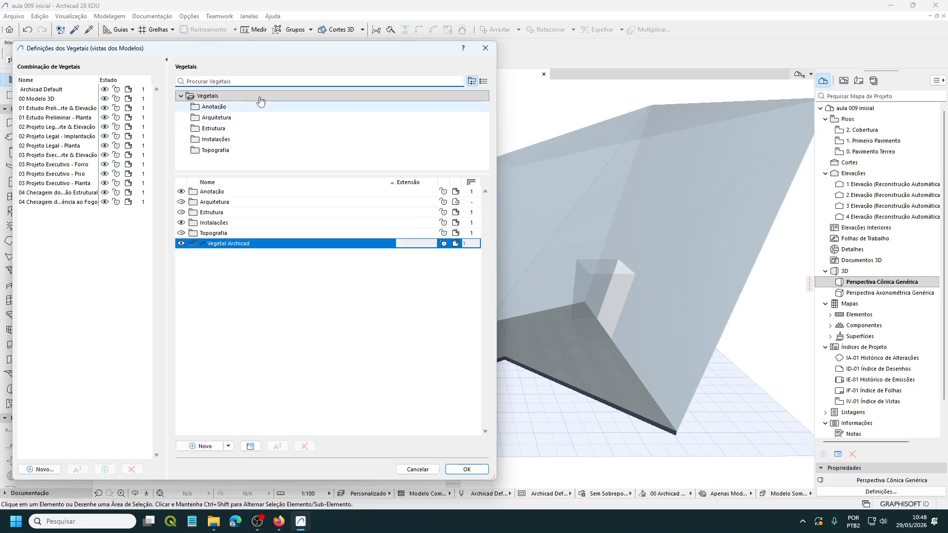
click(218, 117)
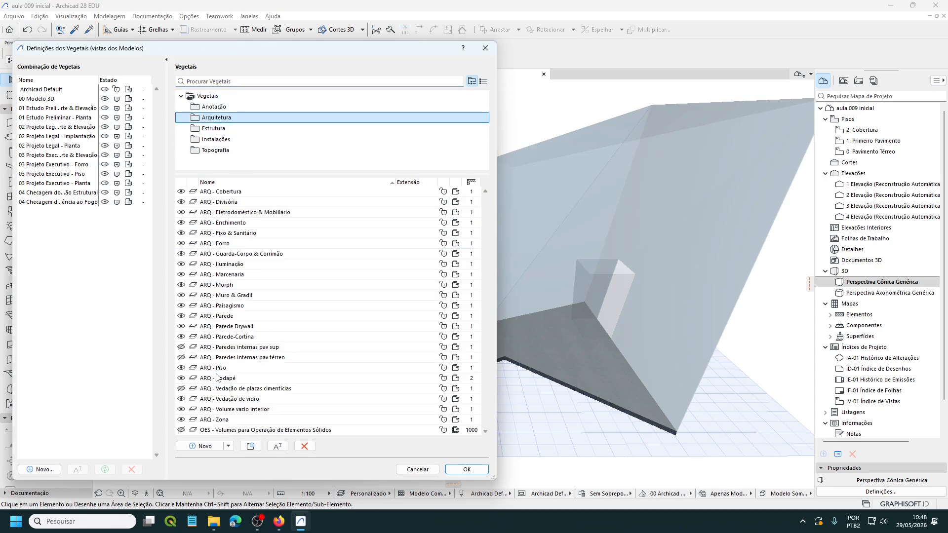
click(181, 410)
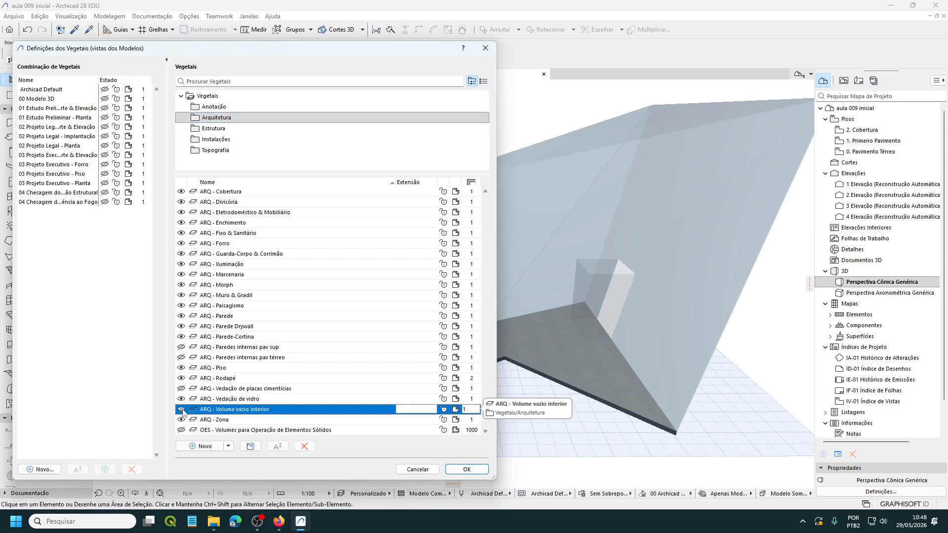
click(466, 470)
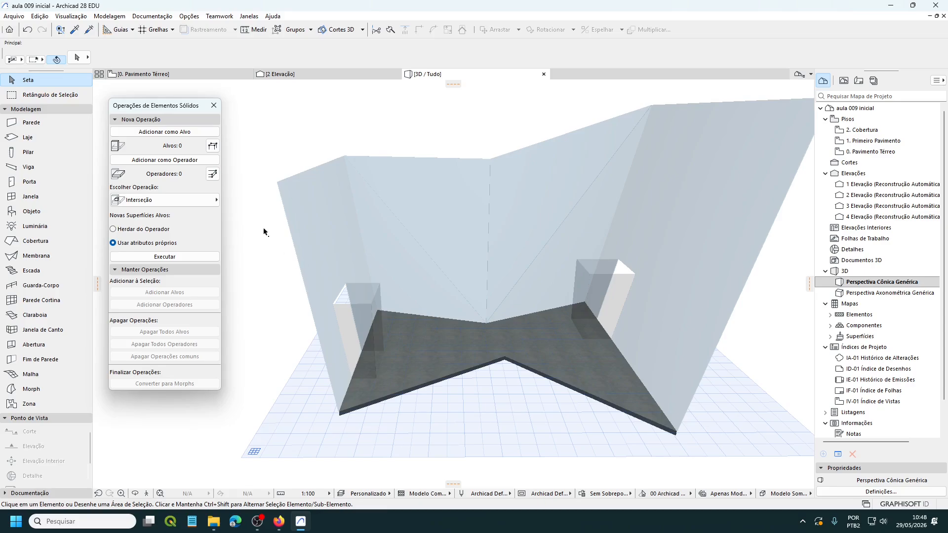
click(213, 106)
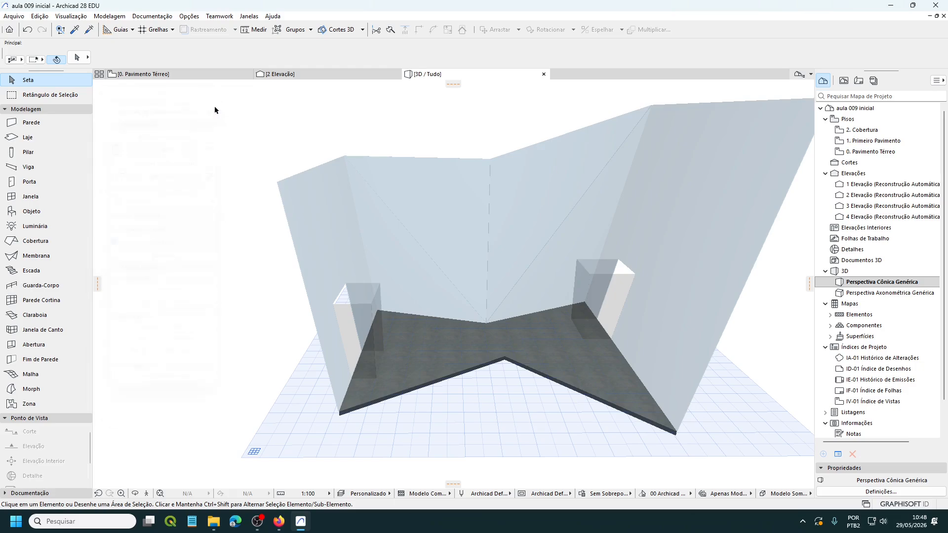
Step: Switch to the 0. Pavimento Térreo floor plan and open the default settings of the Door tool
click(208, 74)
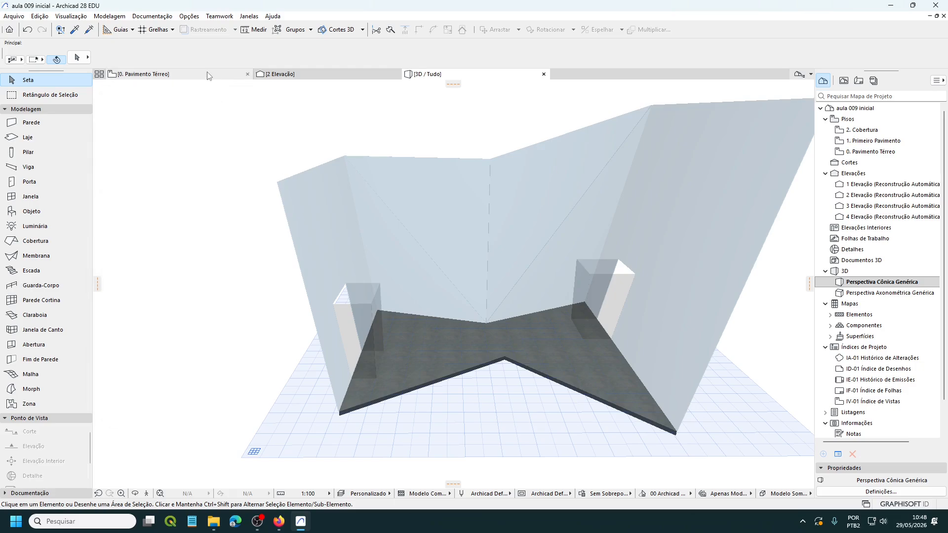
scroll(358, 167, down, 6)
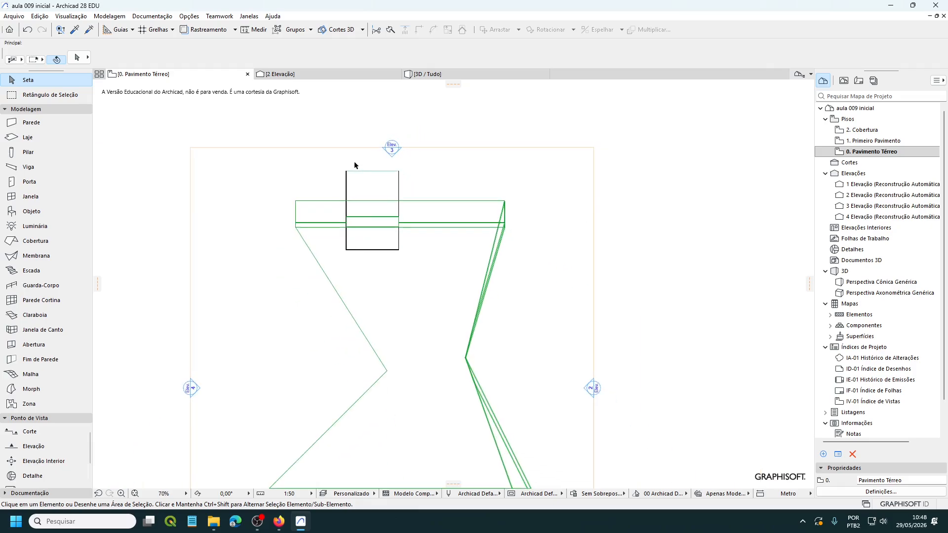
scroll(366, 173, up, 2)
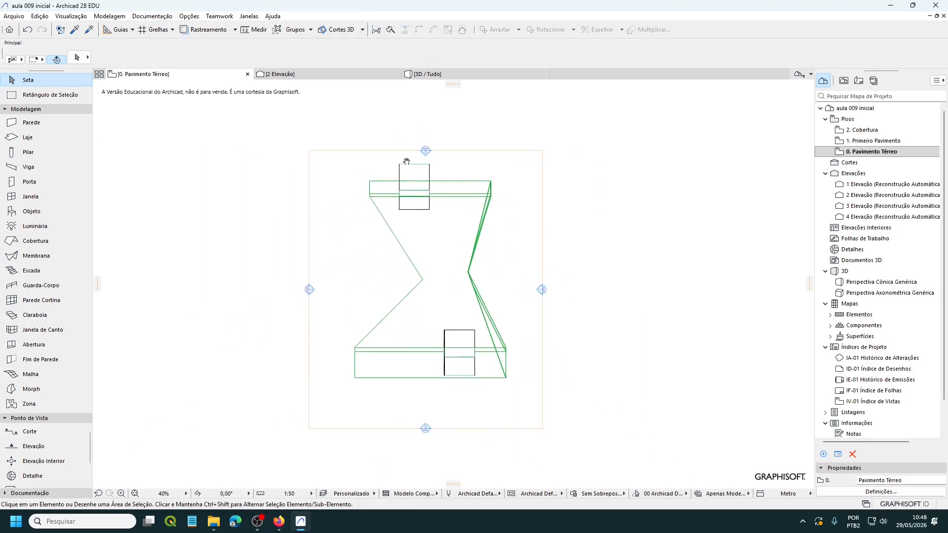
scroll(379, 182, up, 1)
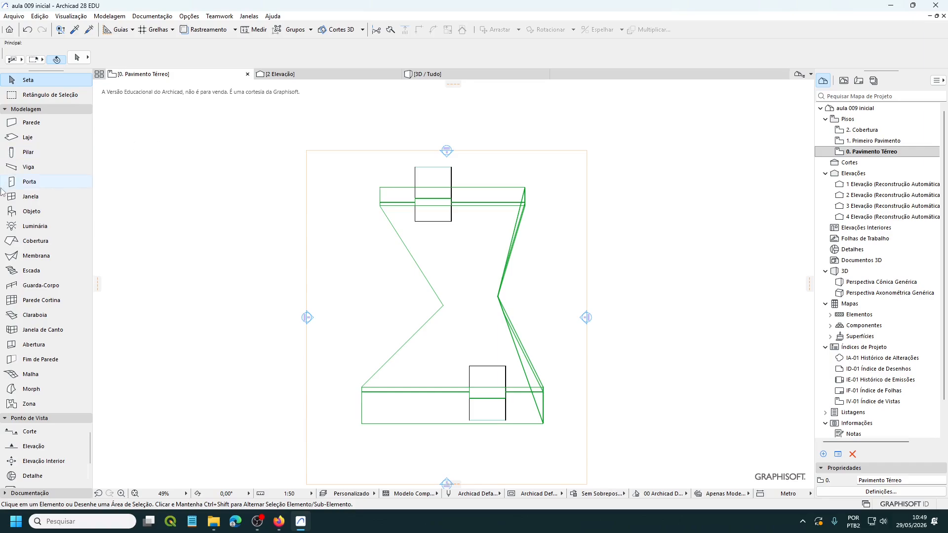
click(29, 182)
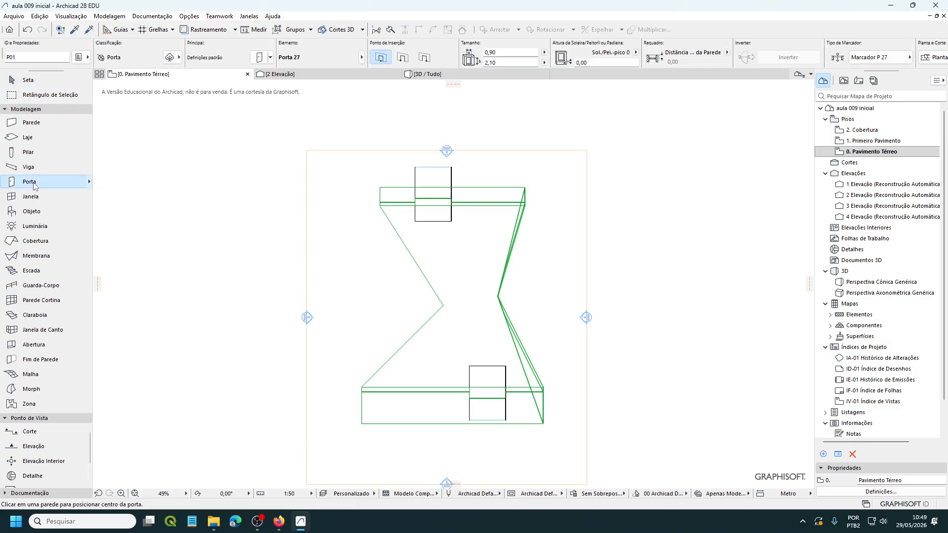
double_click(35, 184)
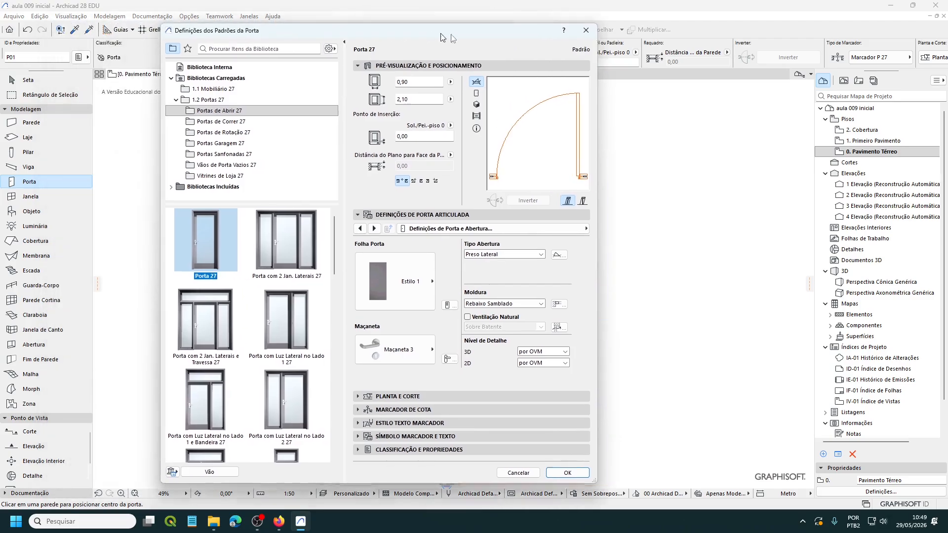
drag(442, 37, 576, 27)
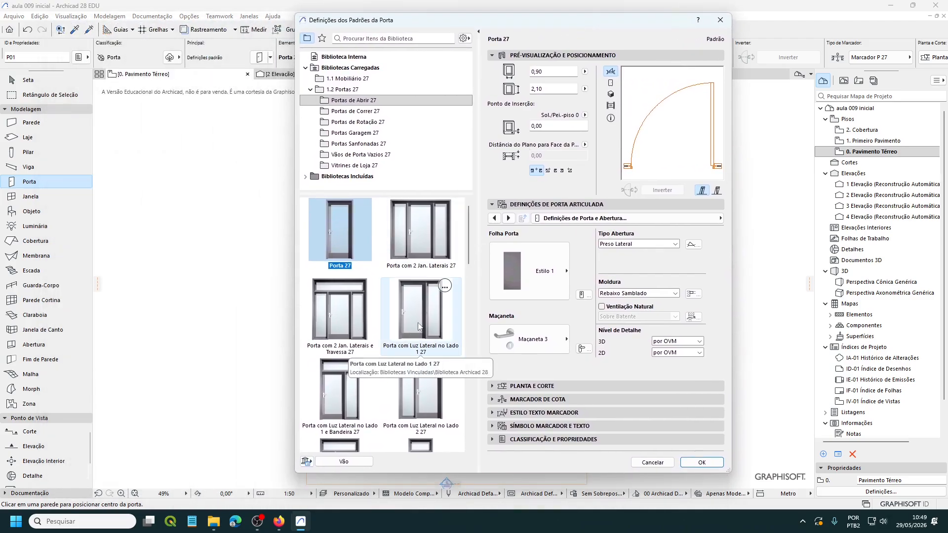
Step: Choose the double door "Porta Dupla com Travessa 27" from the library folder Portas de Abrir 27
click(339, 101)
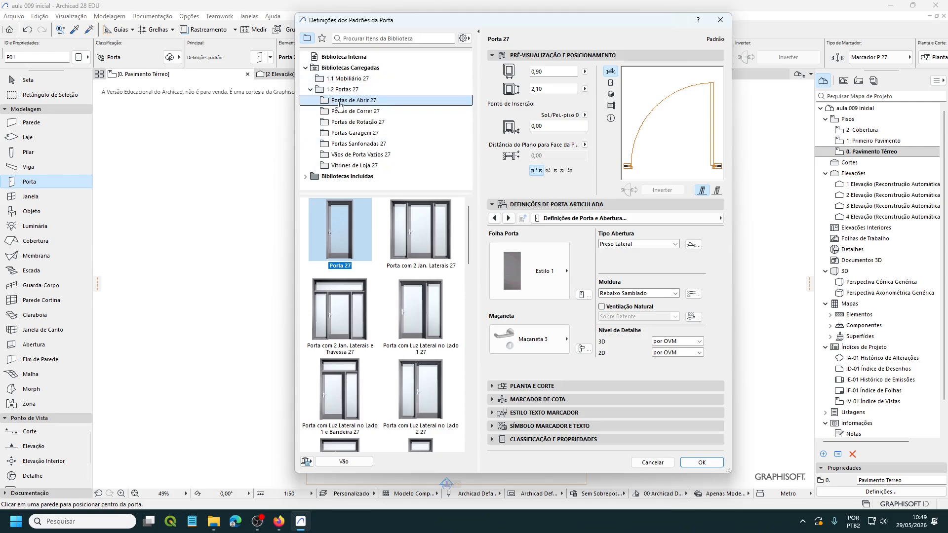
scroll(429, 322, down, 2)
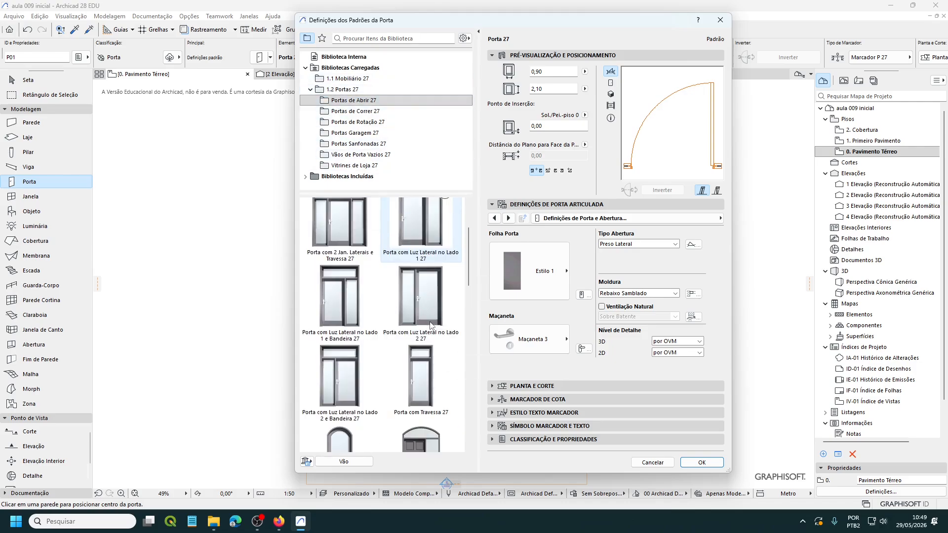
scroll(430, 324, down, 5)
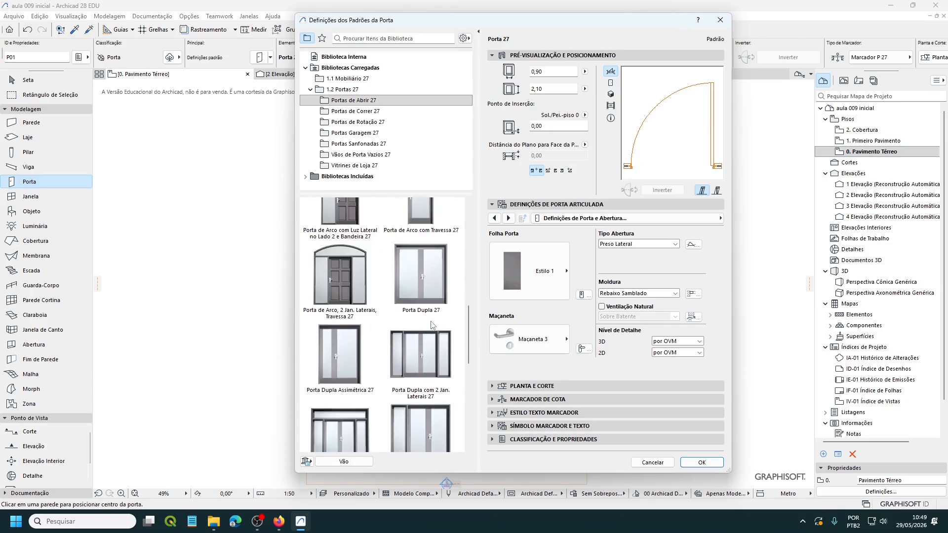
scroll(432, 324, down, 4)
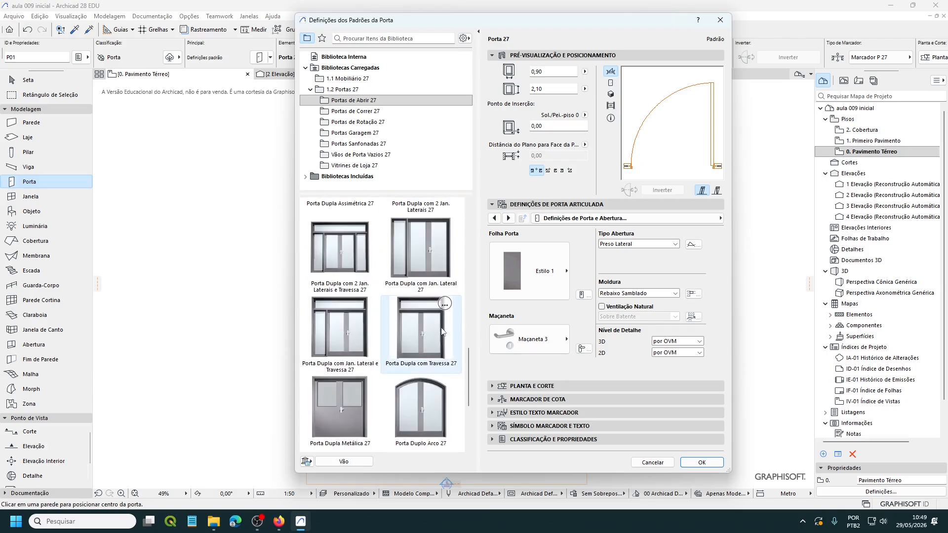
click(426, 328)
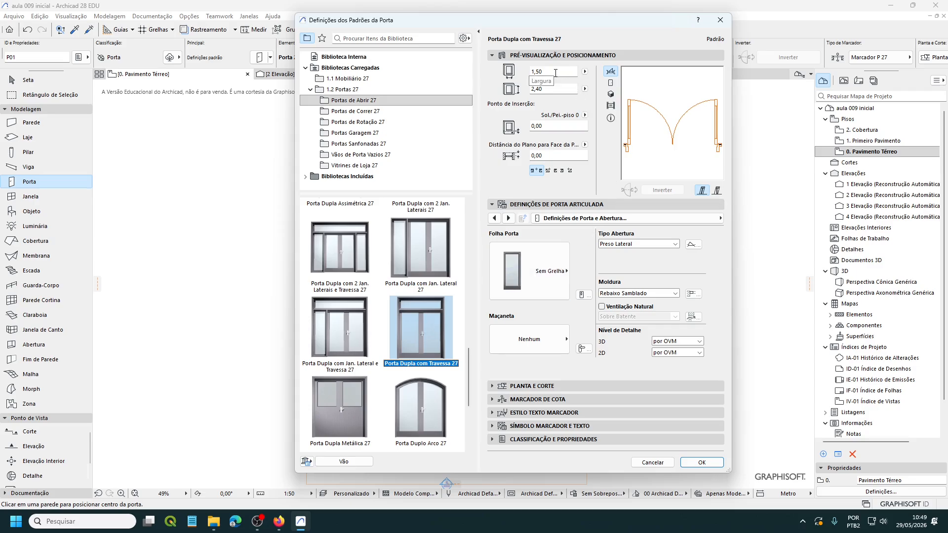
Step: Set the default double door's width to 1,90 and height to 2,80 and accept the settings
drag(569, 26, 170, 42)
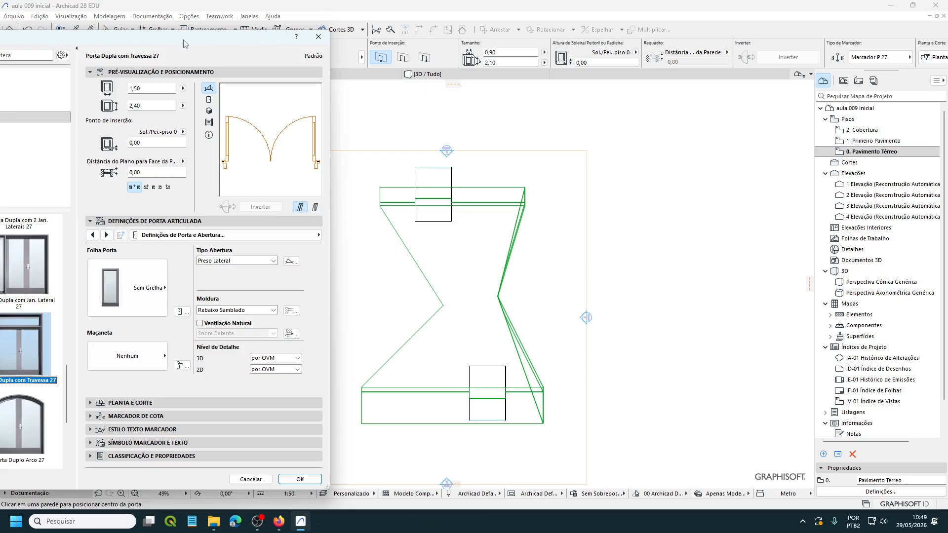
drag(183, 40, 316, 35)
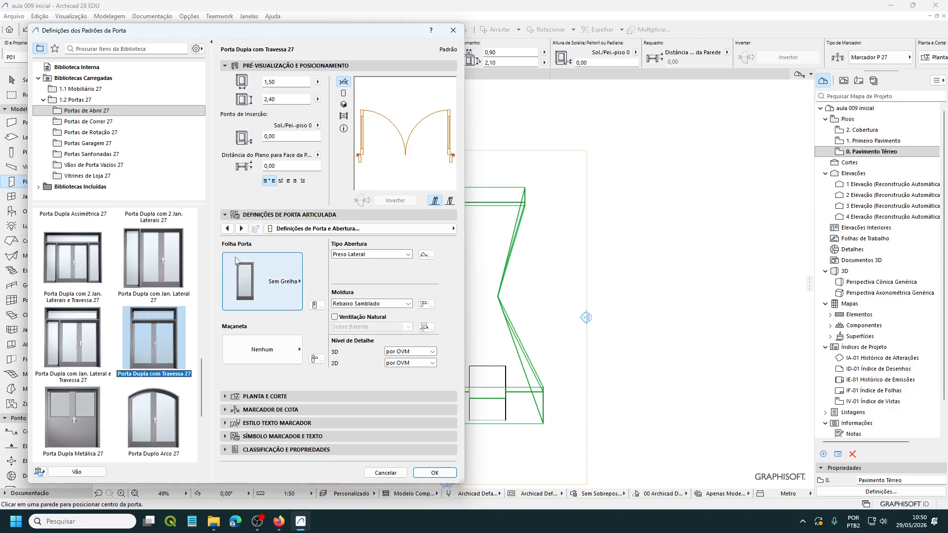
click(279, 82)
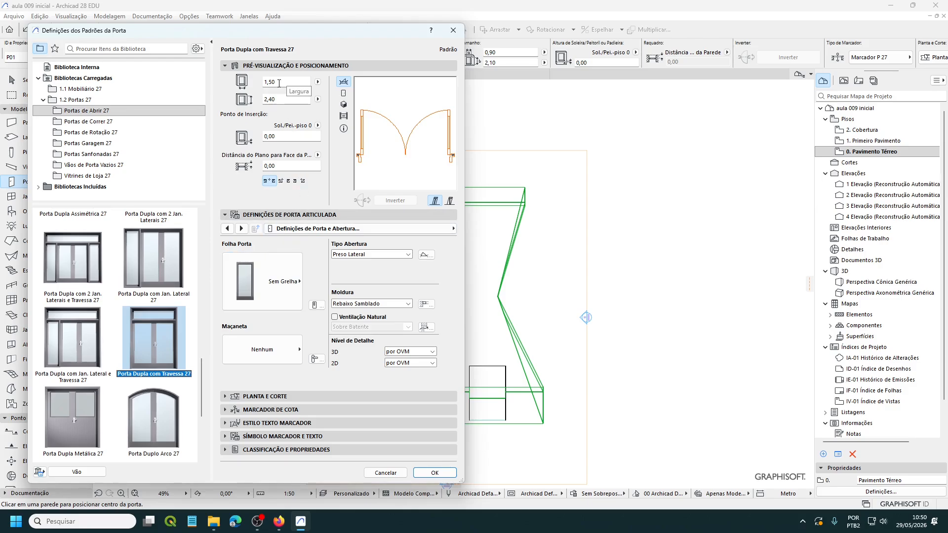
double_click(271, 82)
drag(271, 80, 246, 78)
text(1,90)
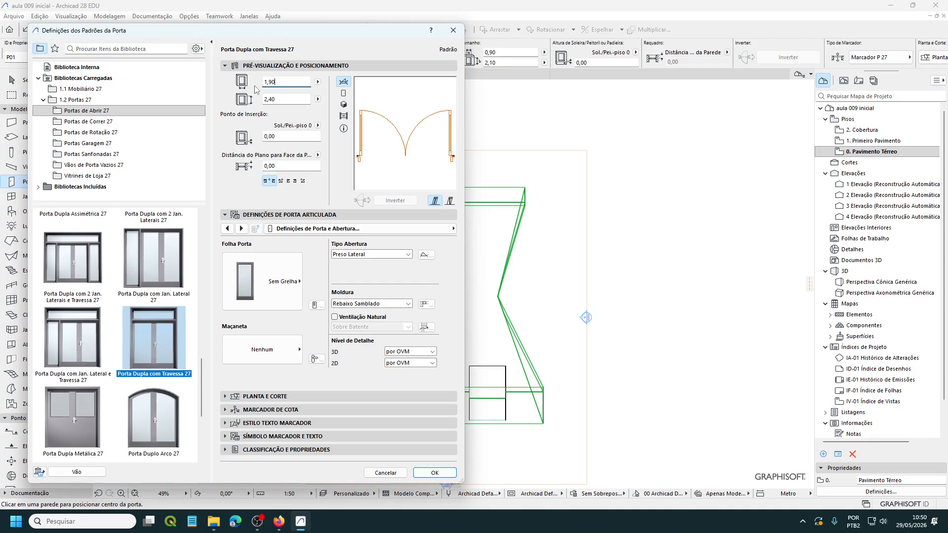
drag(281, 100, 268, 100)
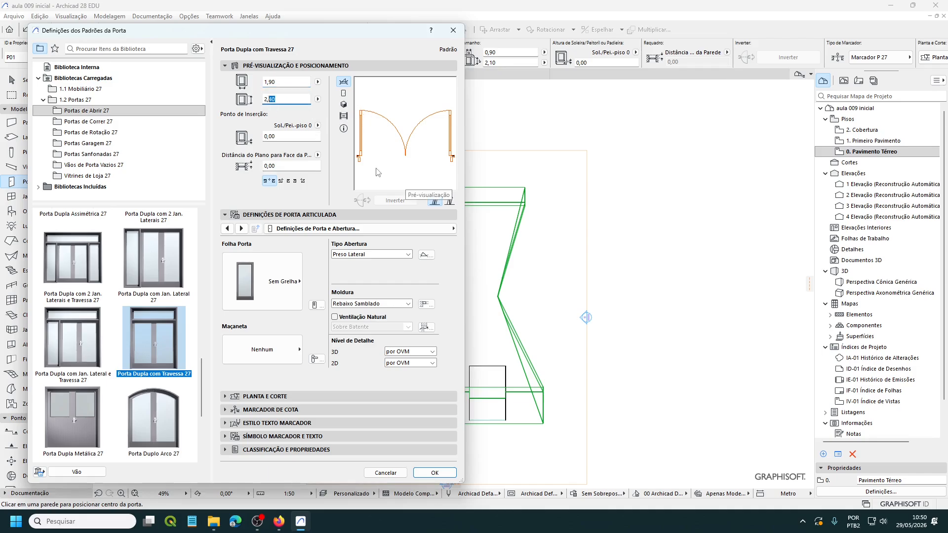
text(80)
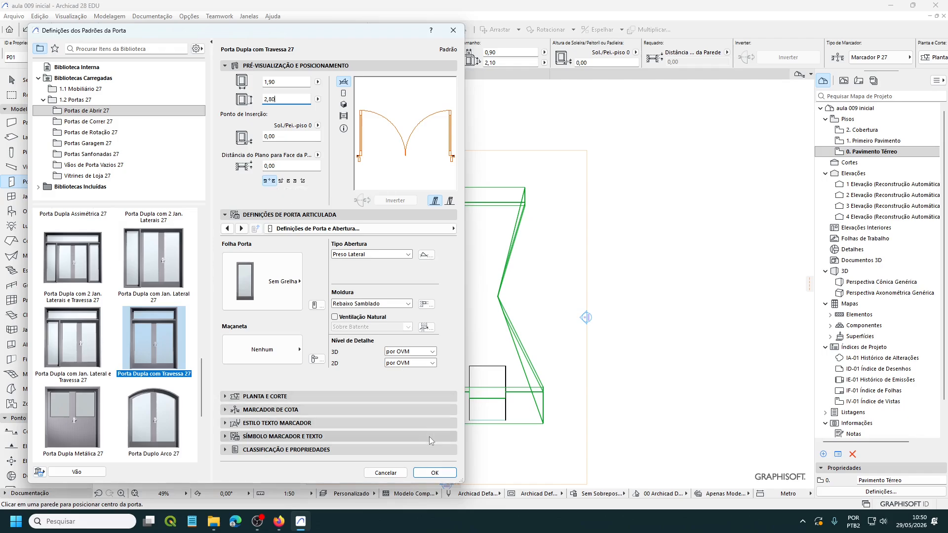
click(431, 473)
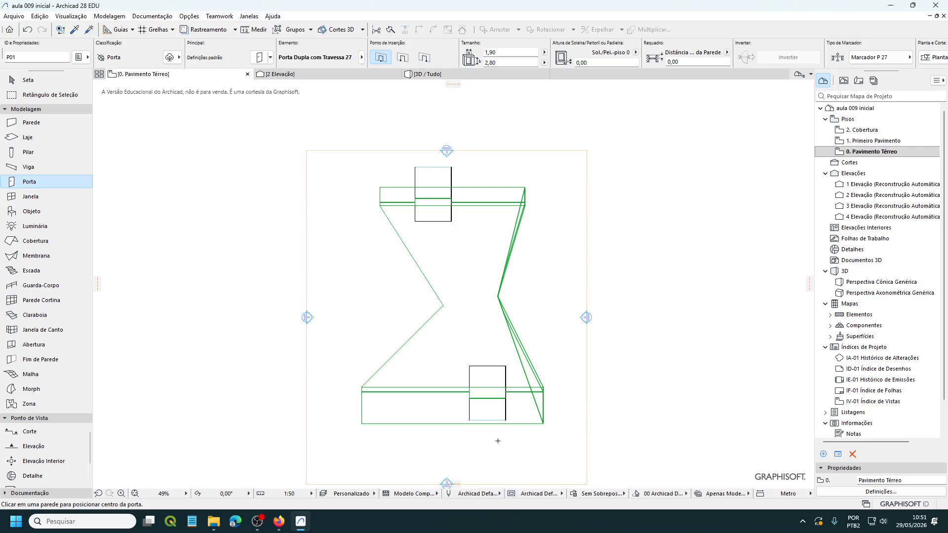
Step: Place the double door centred on the inner glass wall of the plan's lower entrance, with its leaves swinging into the entrance box
scroll(497, 435, up, 8)
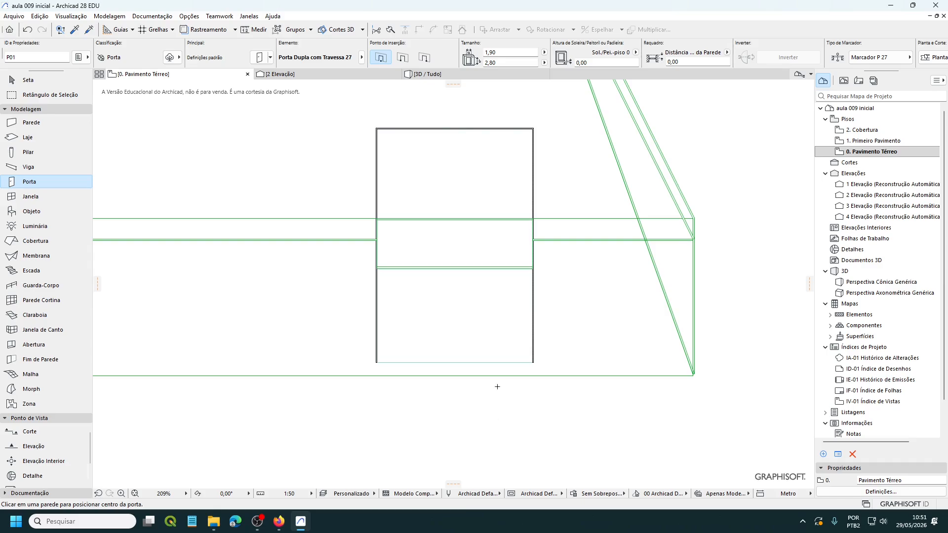
middle_drag(543, 232, 621, 281)
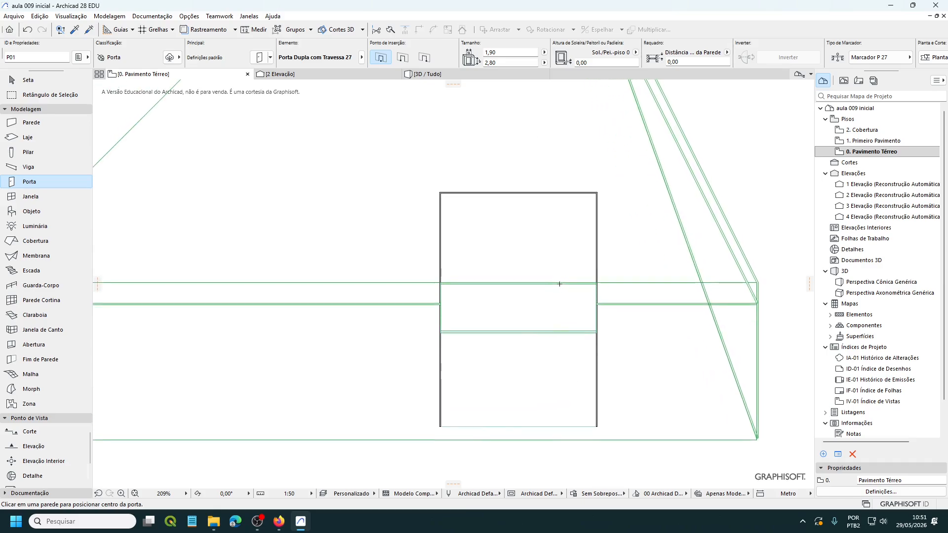
scroll(500, 248, up, 1)
middle_drag(500, 247, 512, 228)
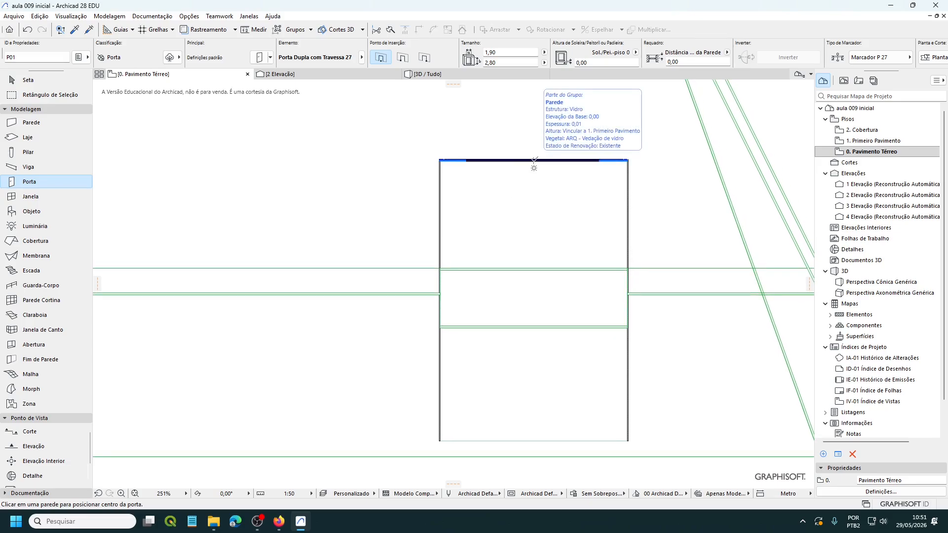
click(534, 160)
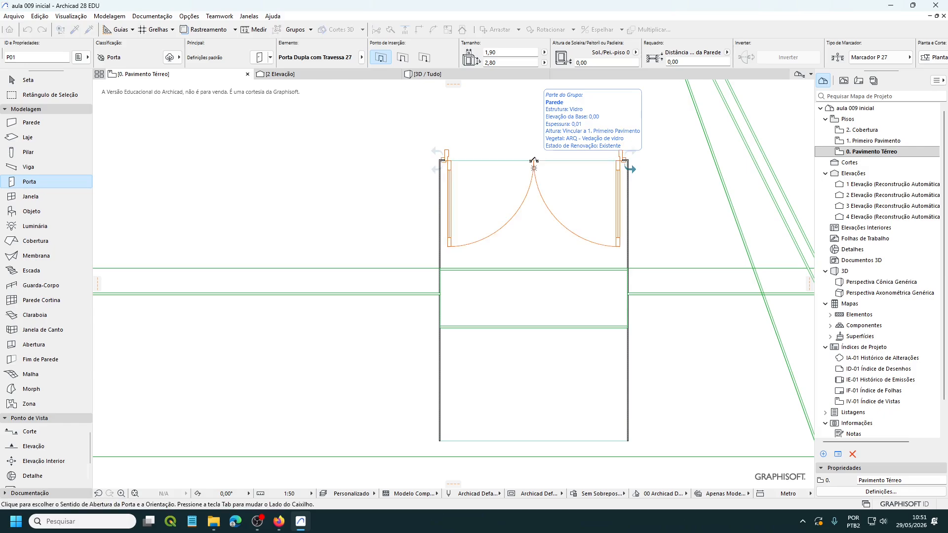
click(544, 299)
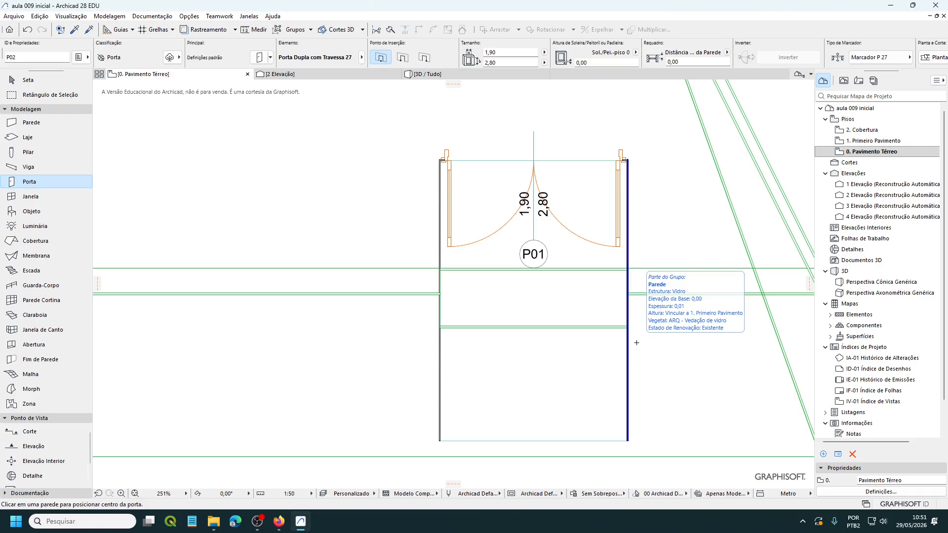
Step: Place a second double door centred on the inner glass wall of the plan's upper entrance, with its leaves swinging into the entrance box
scroll(637, 342, down, 6)
middle_drag(509, 289, 546, 349)
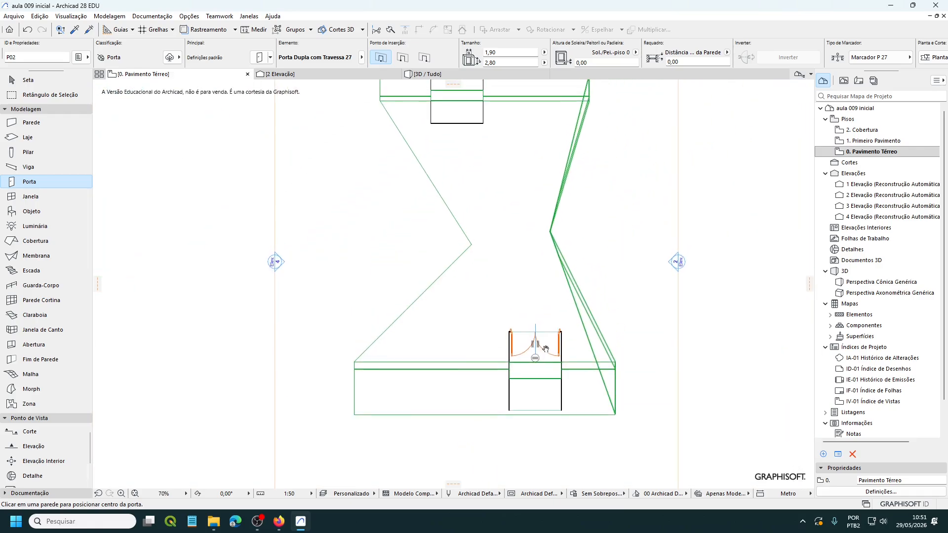
middle_drag(534, 264, 523, 349)
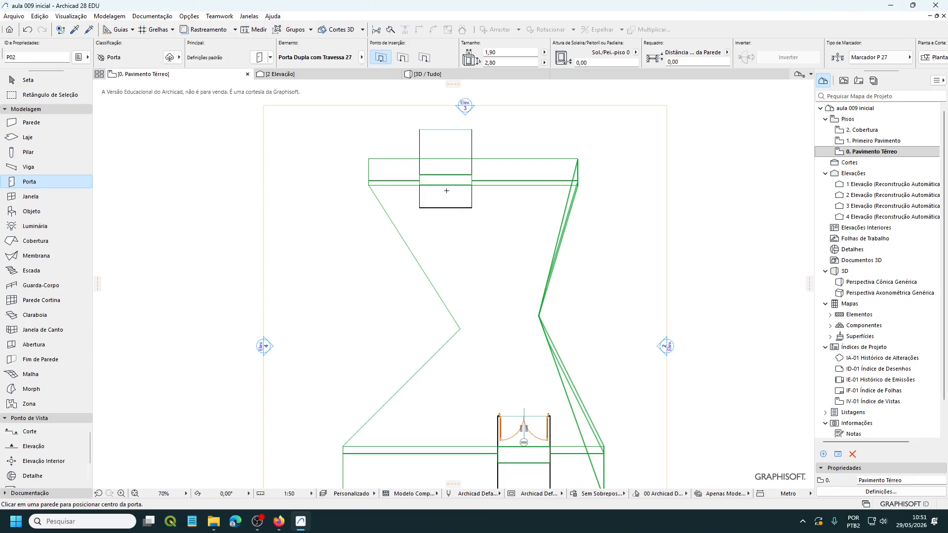
middle_drag(447, 191, 445, 260)
scroll(445, 283, up, 5)
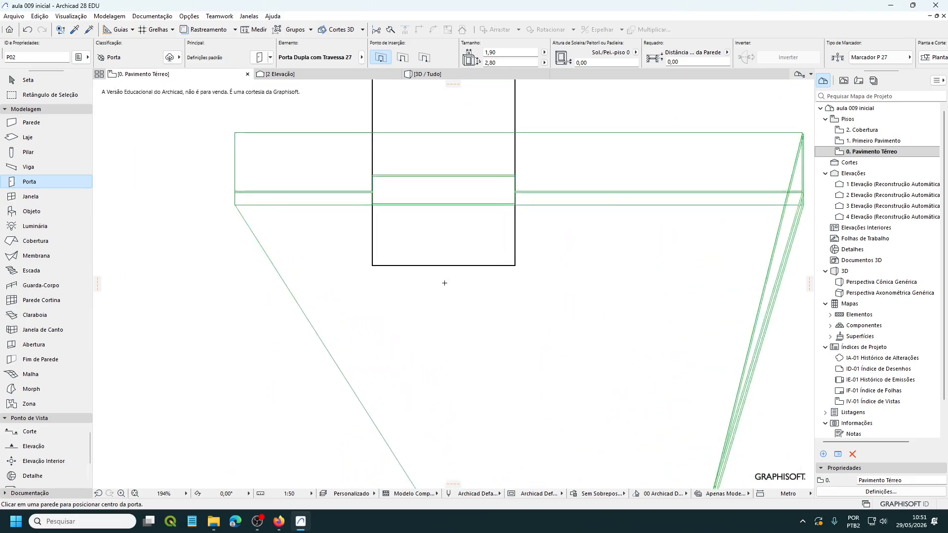
scroll(445, 283, up, 1)
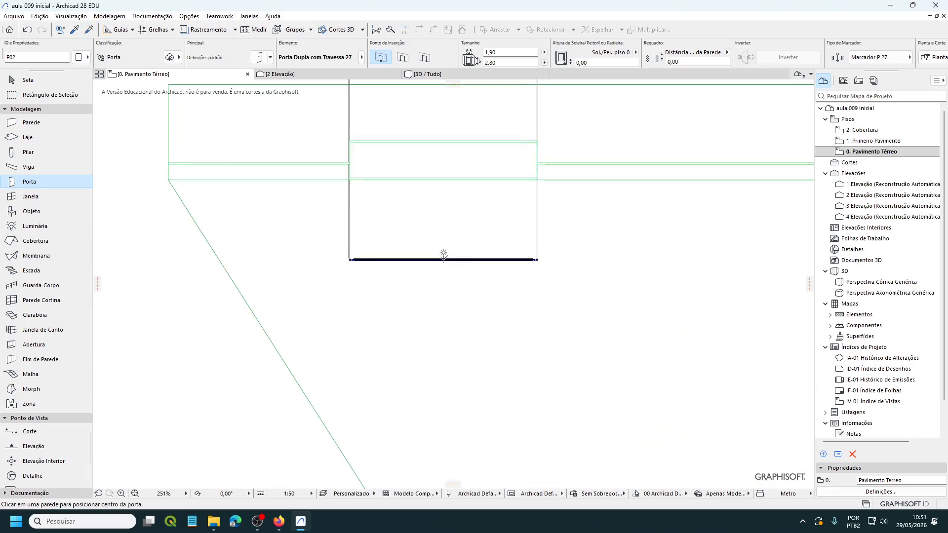
click(444, 254)
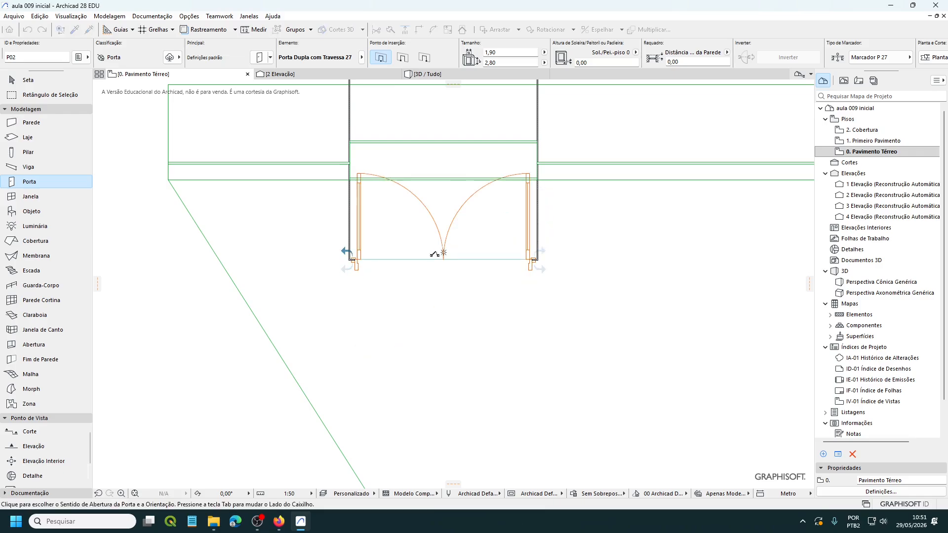
click(433, 177)
scroll(573, 294, down, 3)
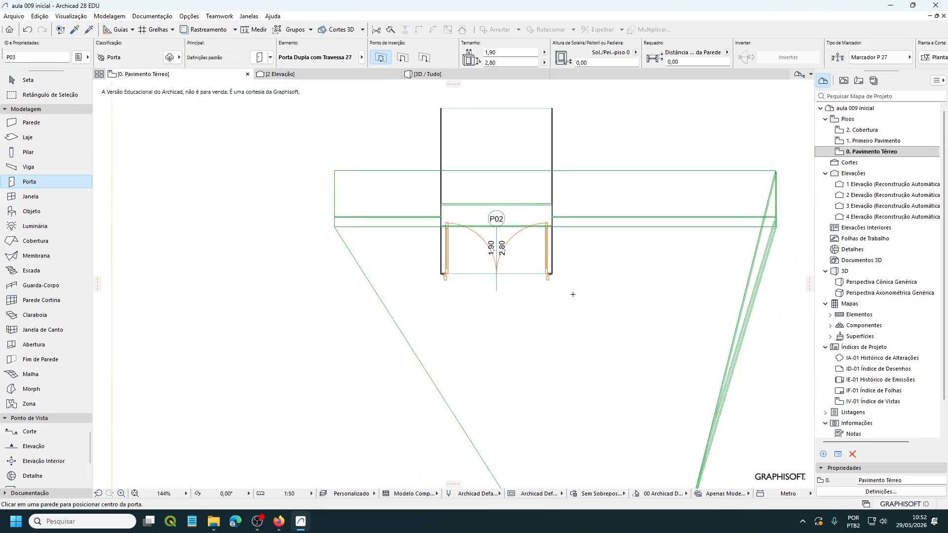
Step: Examine the two double doors in the whole floor plan and from several sides in the 3D perspective
scroll(573, 294, down, 1)
middle_drag(605, 277, 539, 286)
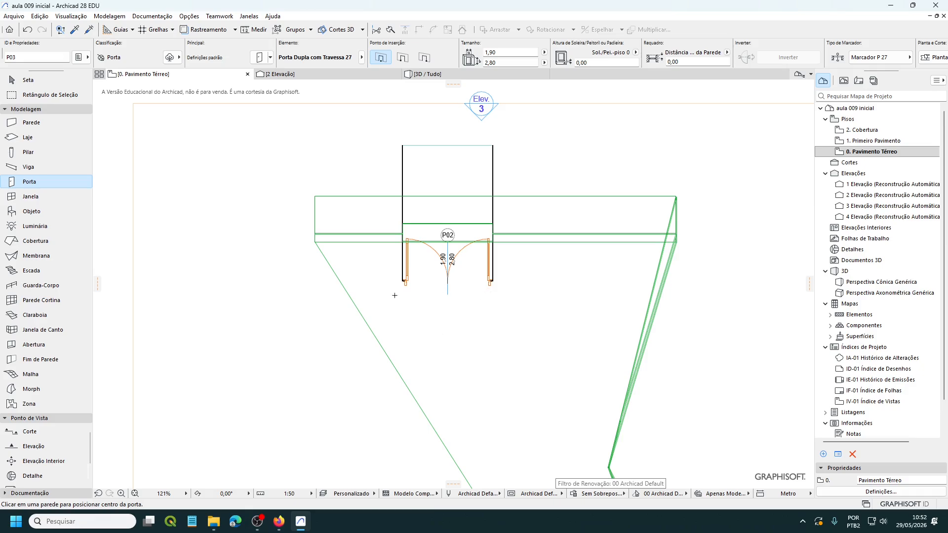
scroll(448, 326, down, 4)
middle_drag(444, 298, 462, 228)
scroll(524, 217, down, 1)
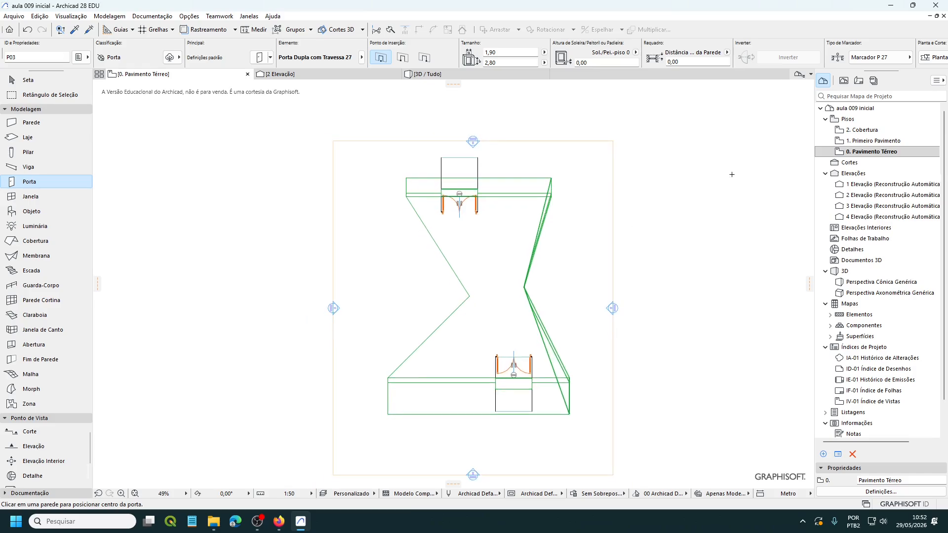
key(F3)
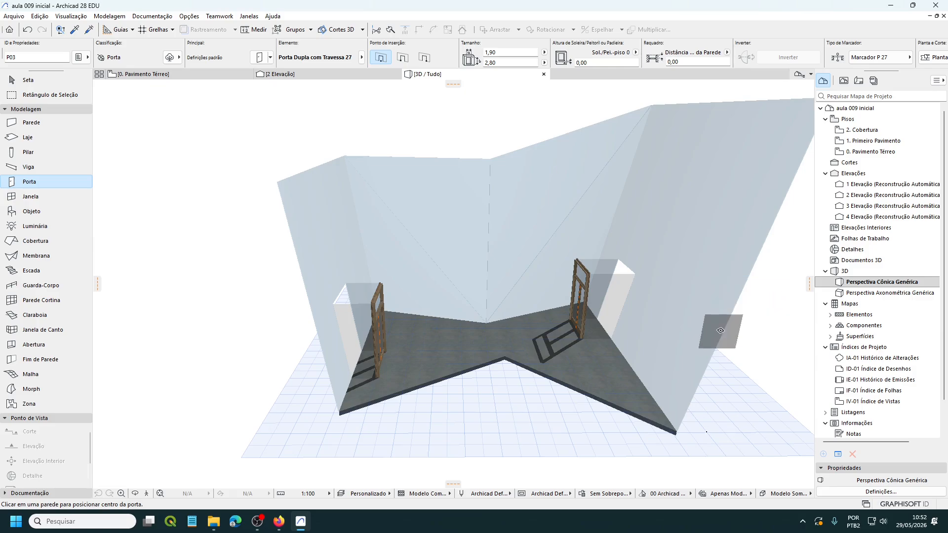
middle_drag(712, 339, 682, 336)
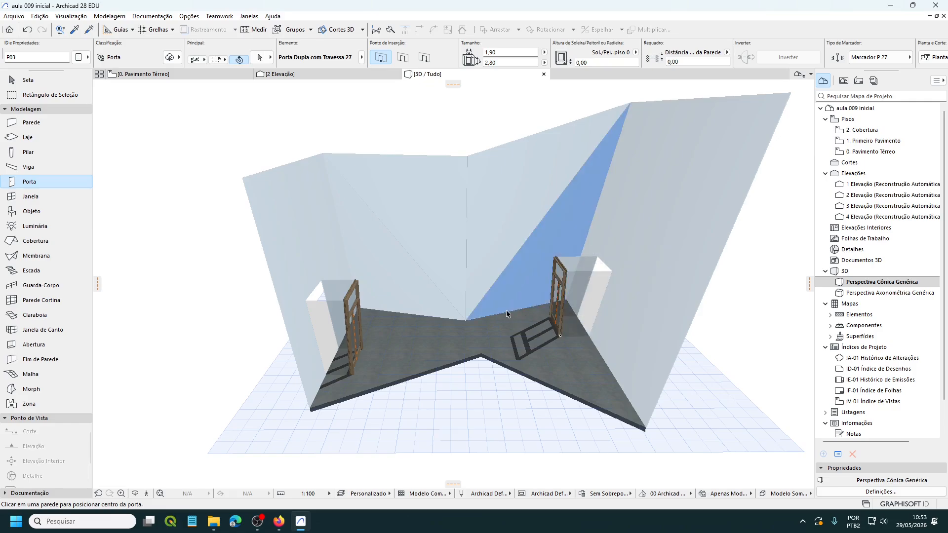
shift+middle_drag(509, 316, 304, 302)
shift+middle_drag(646, 364, 489, 344)
scroll(491, 342, down, 3)
shift+middle_drag(567, 349, 537, 285)
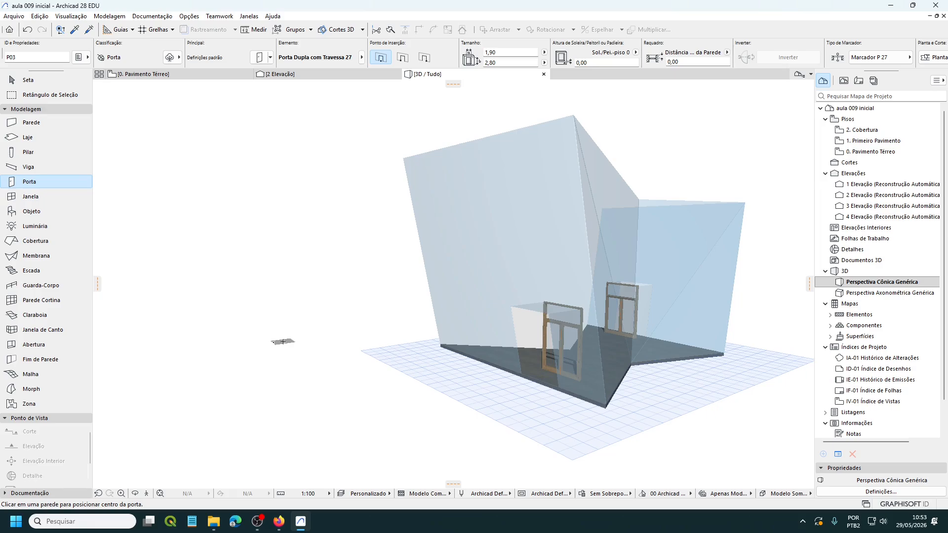
Step: Make the layers TOP - Terreno, EST - Laje de piso pav sup and EST - Estrutura chapa dobrada visible
key(ctrl+l)
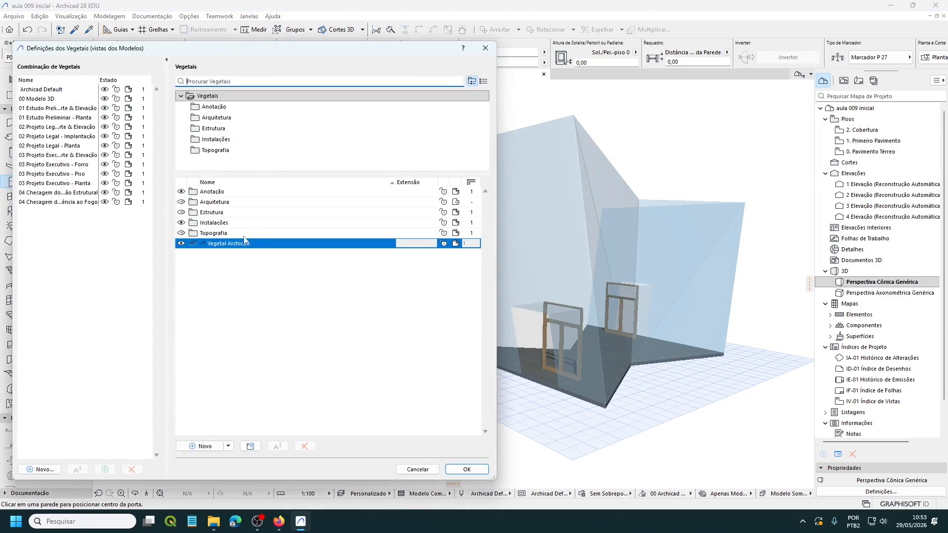
click(207, 150)
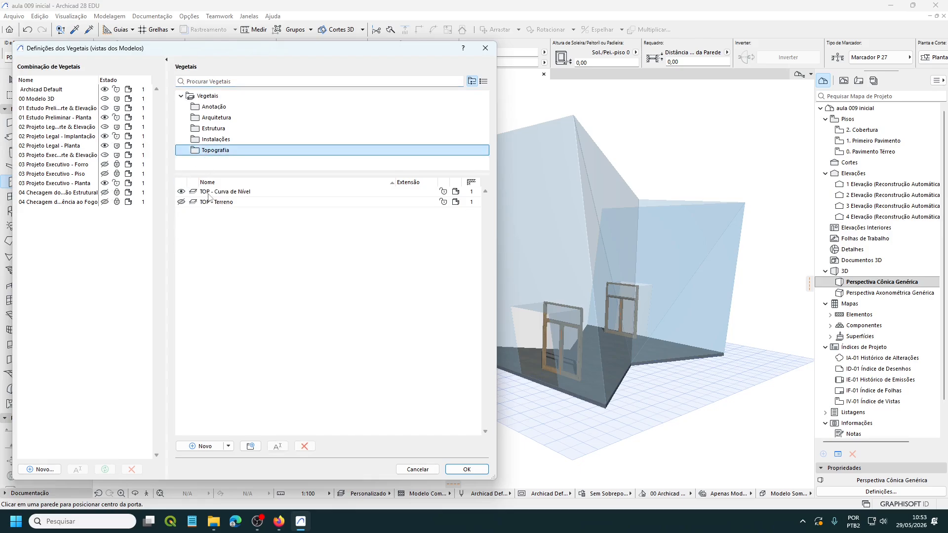
click(181, 202)
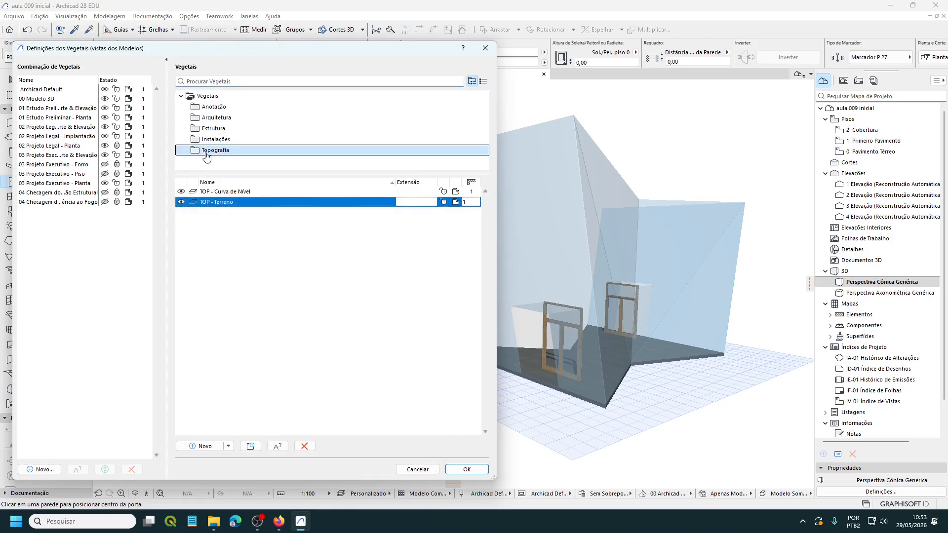
click(212, 128)
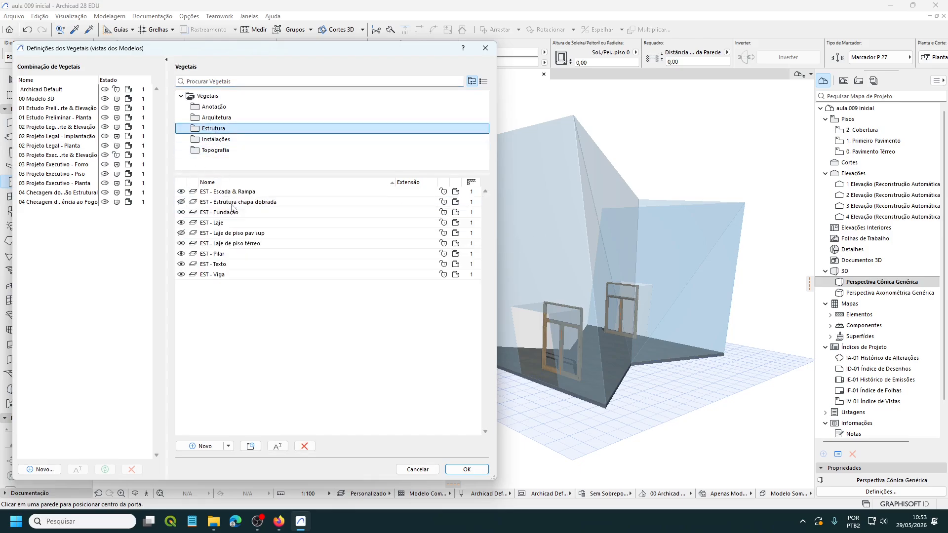
click(182, 234)
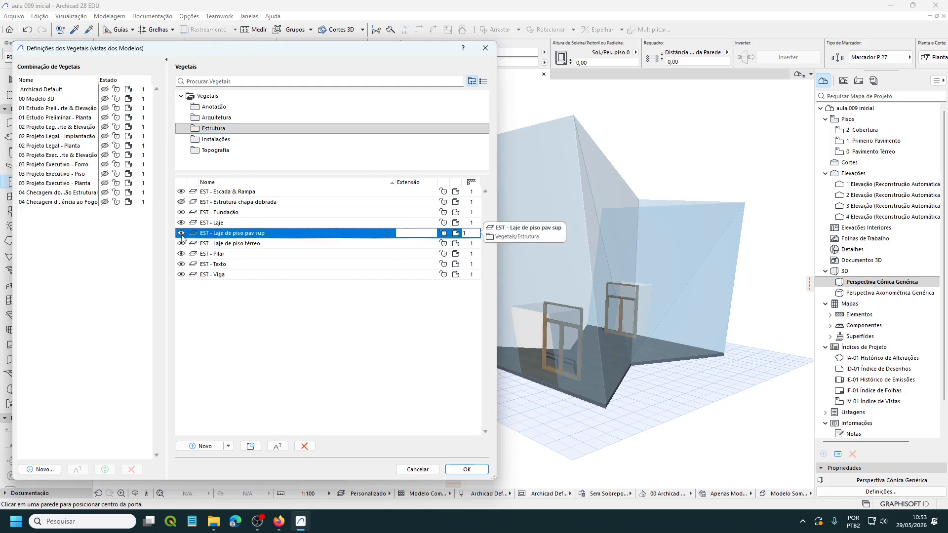
click(181, 202)
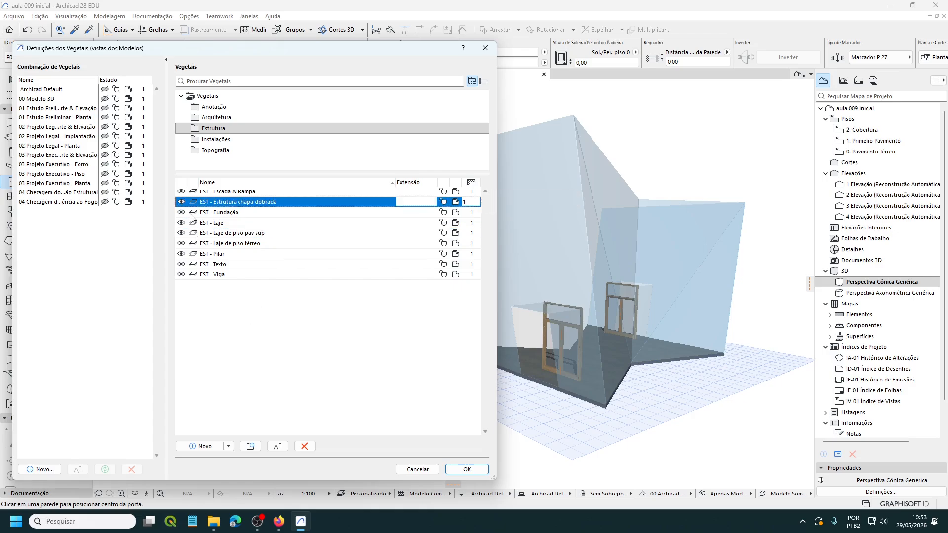
Step: Show the architecture layers for Paredes internas pav sup, Paredes internas pav térreo and Vedação de placas cimentícias, and apply the layer settings
click(215, 151)
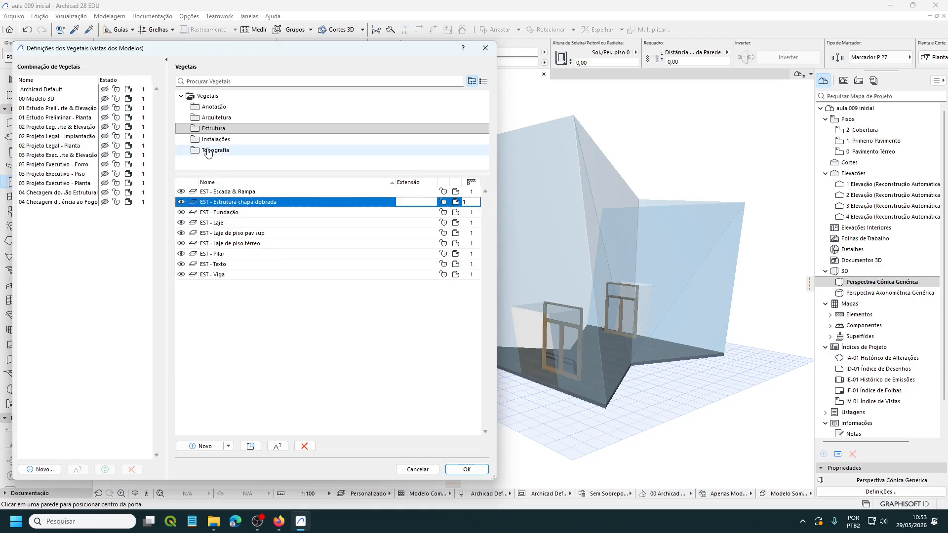
click(208, 121)
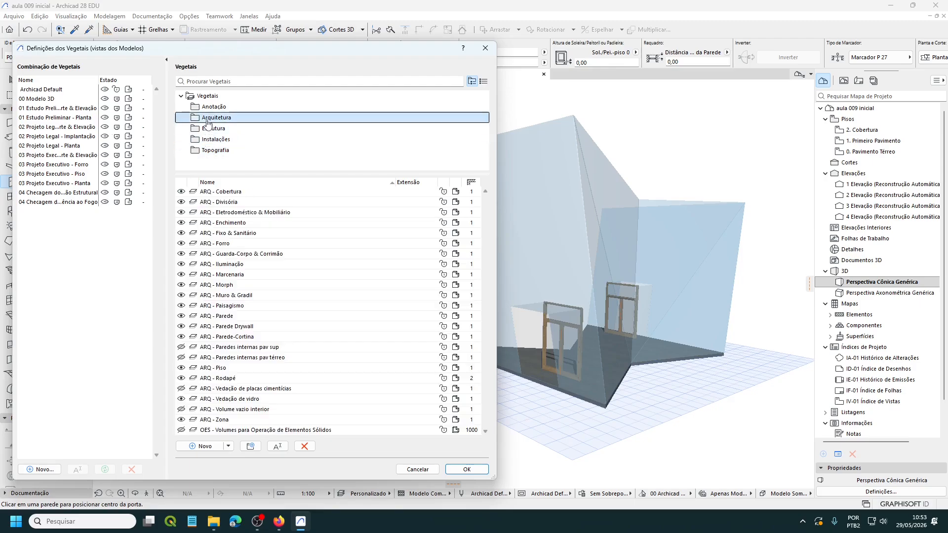
click(181, 347)
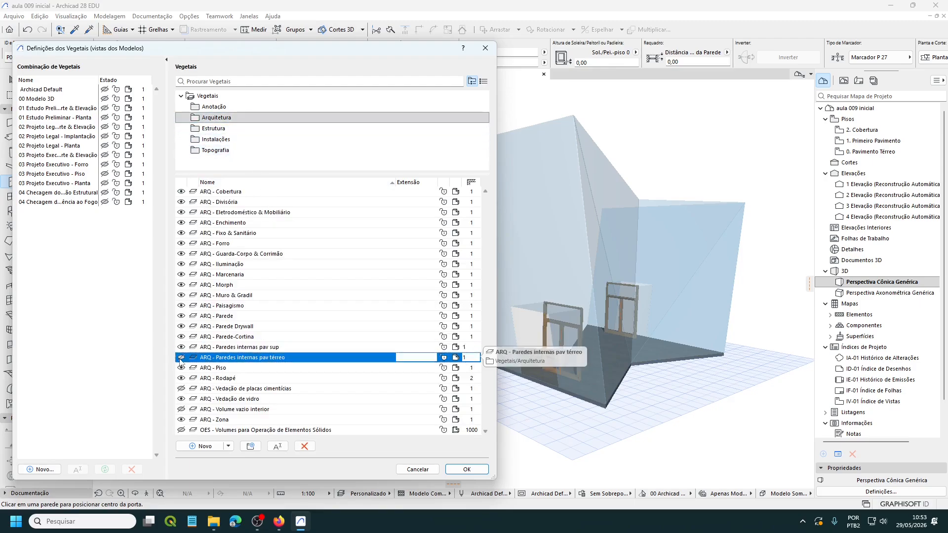
click(182, 389)
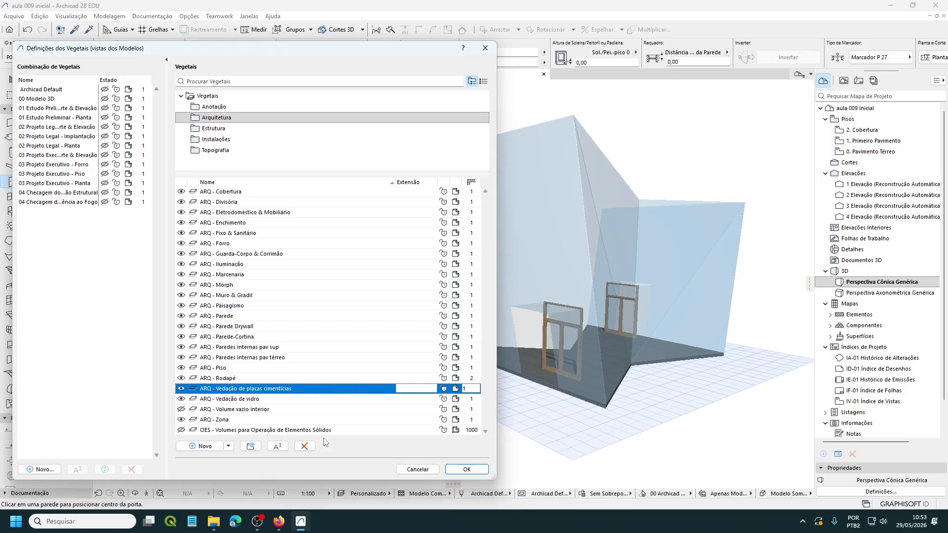
click(467, 470)
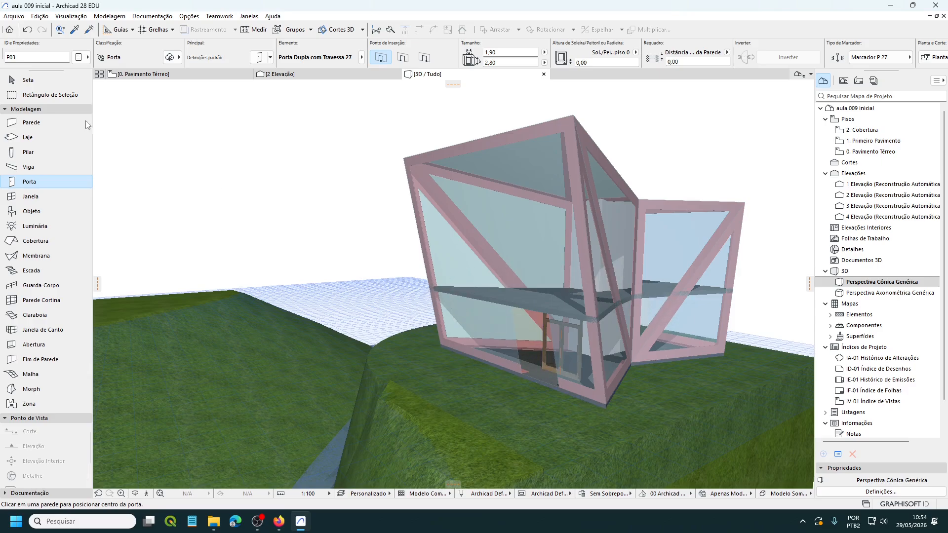
Step: Select the six glass enclosure morphs on the layer ARQ - Vedação de vidro around the building's faces
click(29, 82)
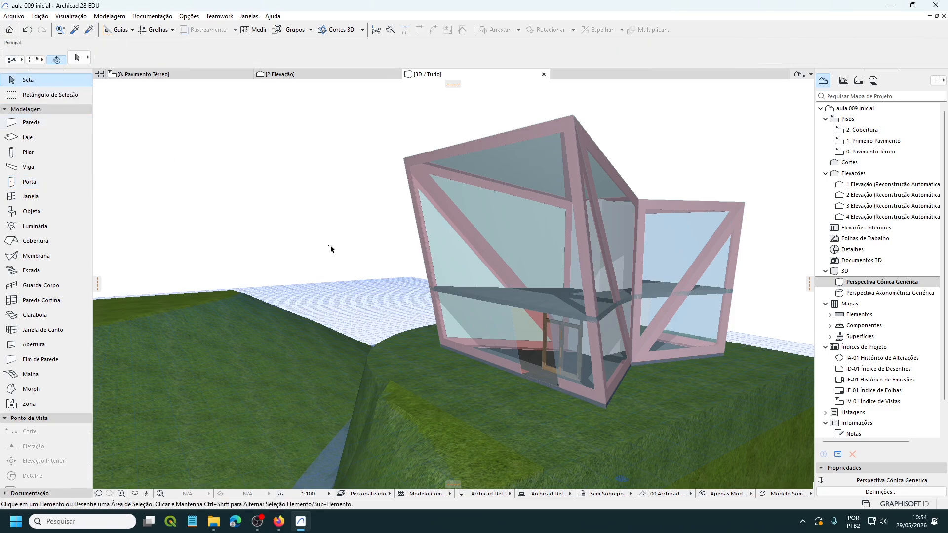
click(483, 253)
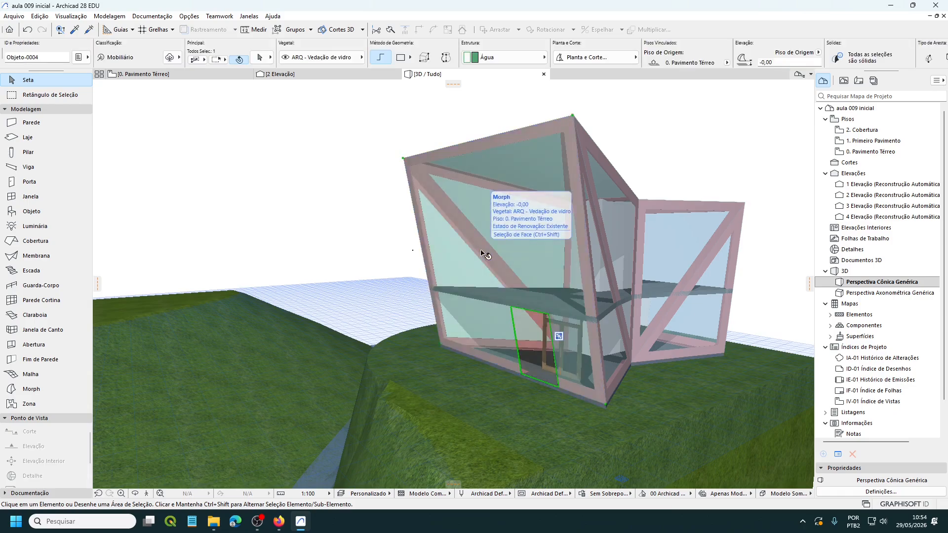
shift+click(599, 263)
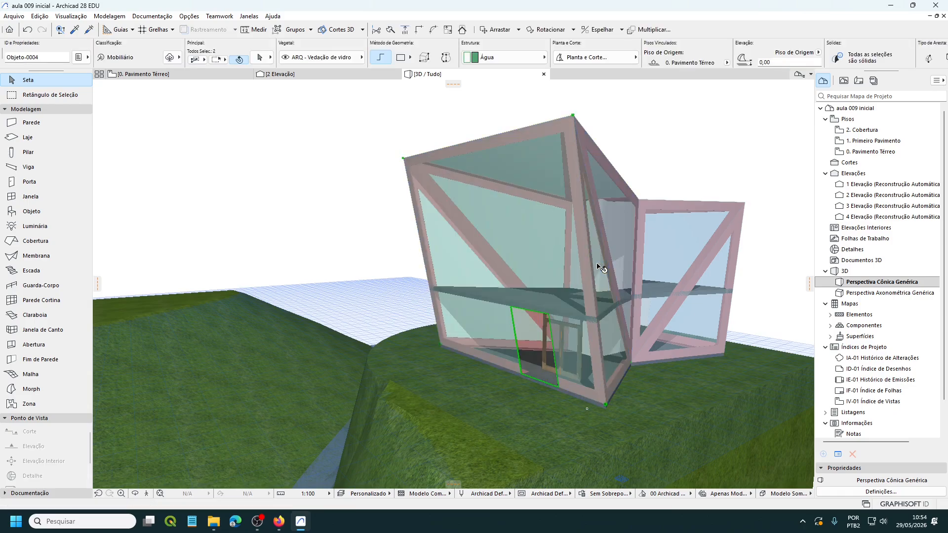
shift+click(632, 237)
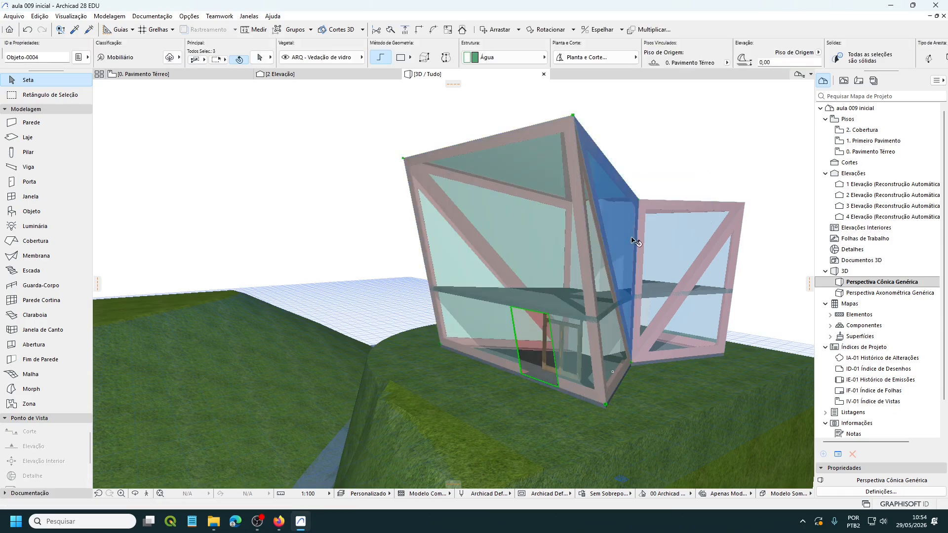
shift+click(659, 250)
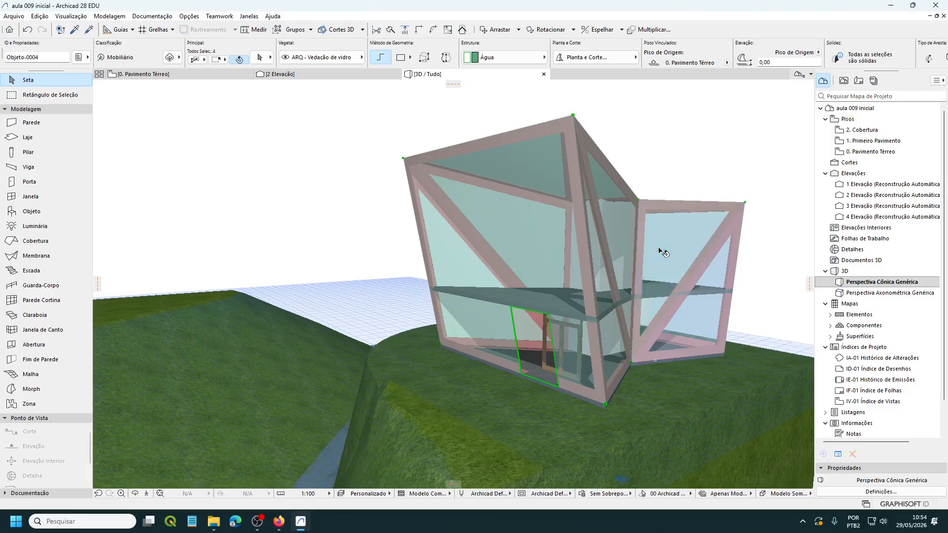
shift+click(701, 329)
shift+middle_drag(737, 324, 672, 327)
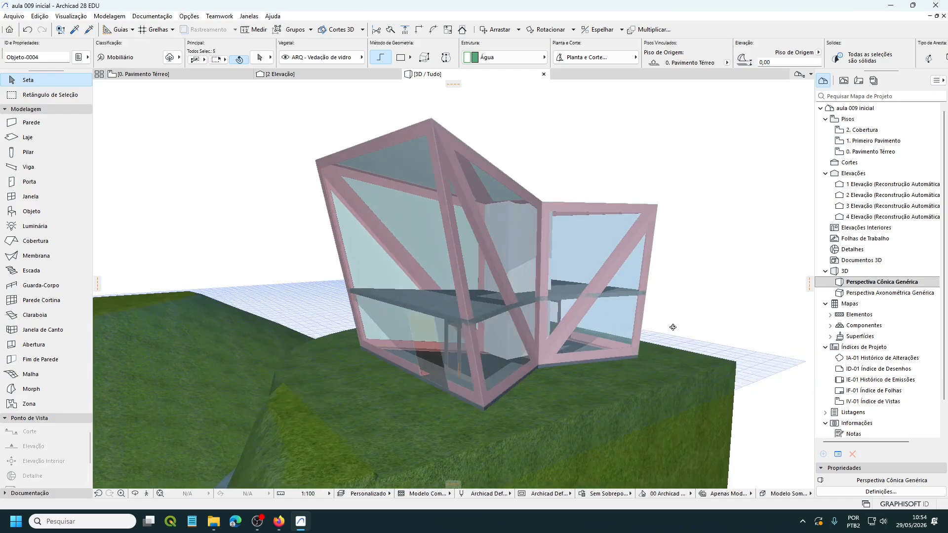
shift+middle_drag(513, 319, 528, 341)
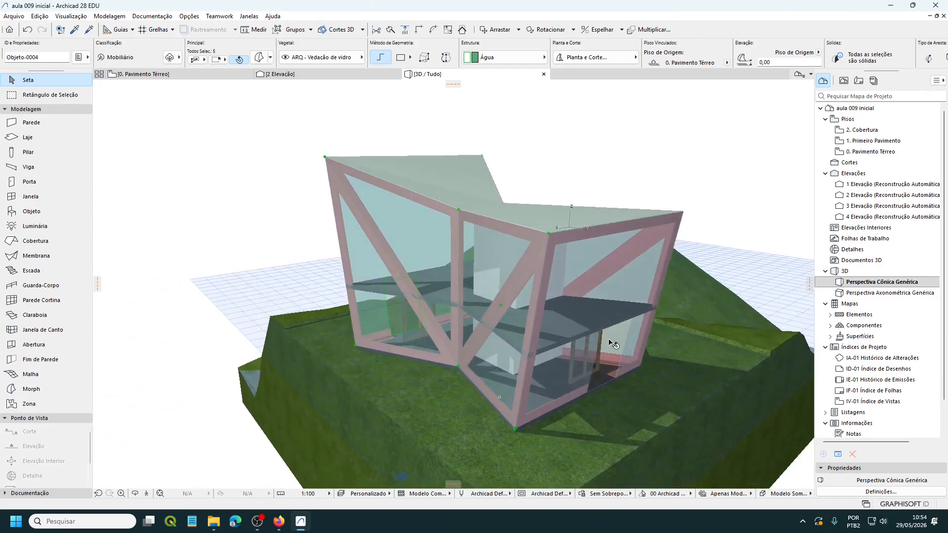
shift+click(587, 309)
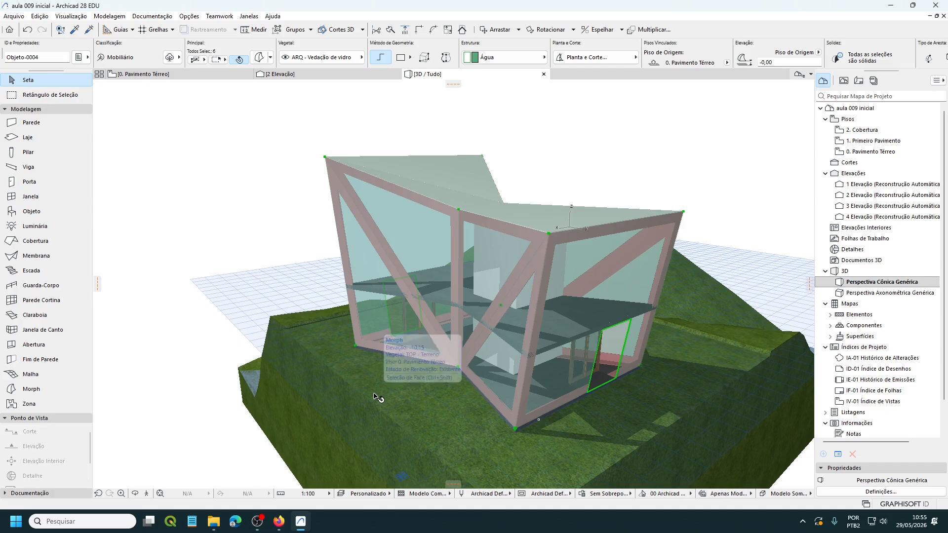
shift+middle_drag(419, 395, 547, 366)
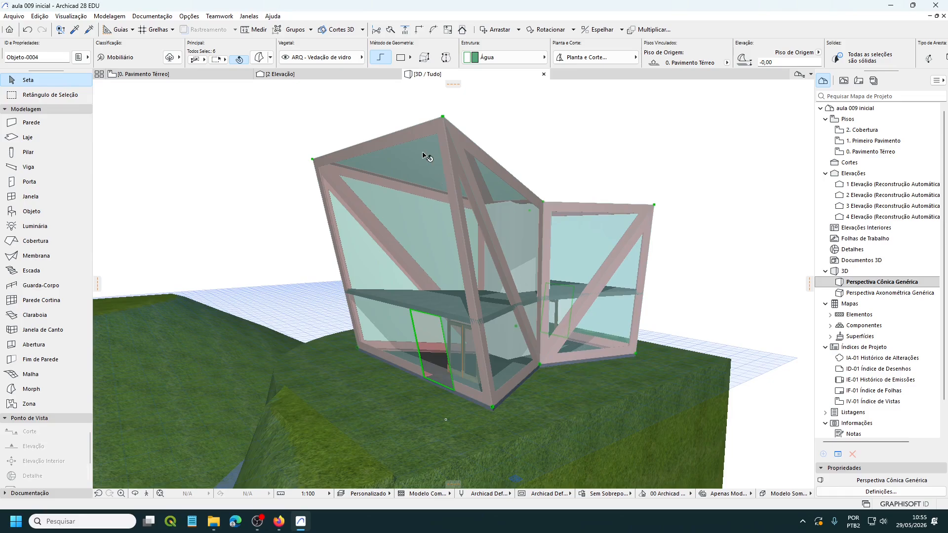
Step: Change the building material of the selected glass enclosure morphs to Vidro from the Vedações group
click(258, 58)
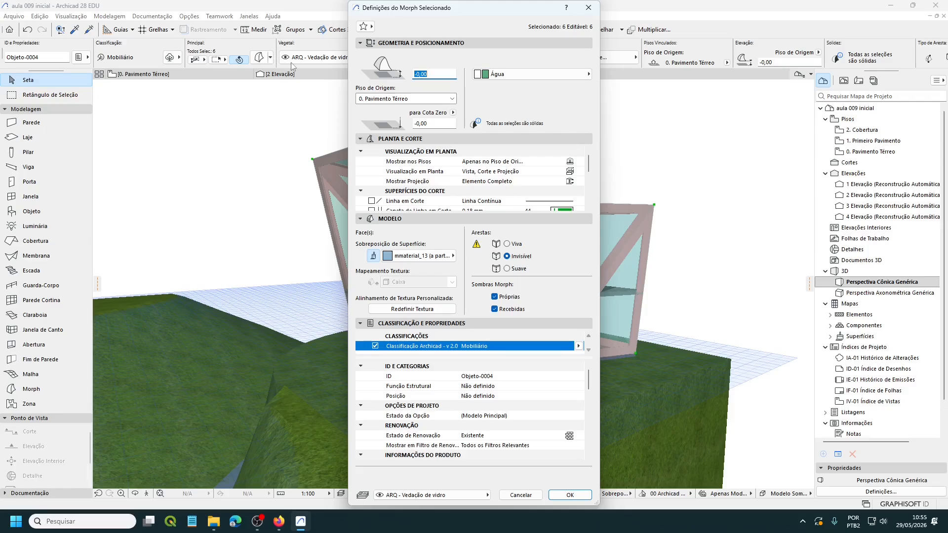
click(591, 75)
scroll(635, 124, down, 2)
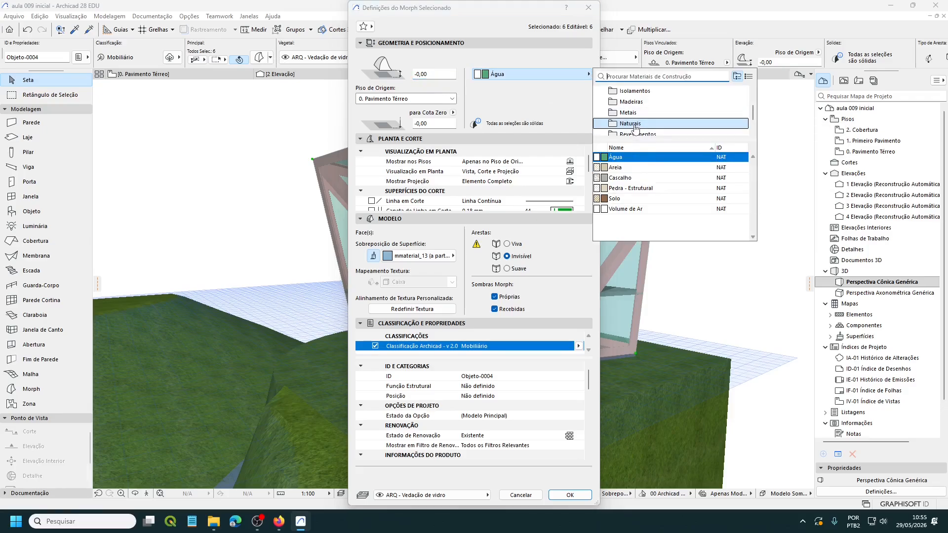
click(633, 124)
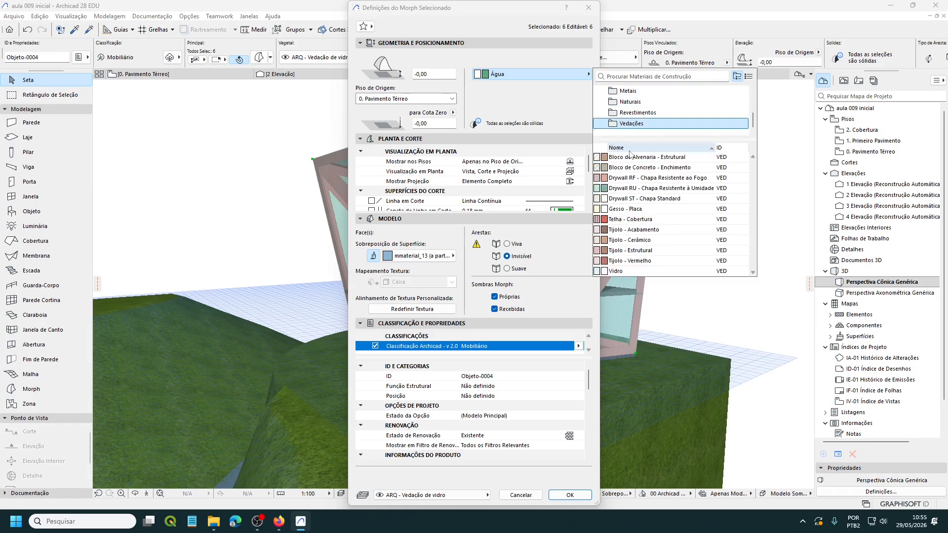
click(614, 274)
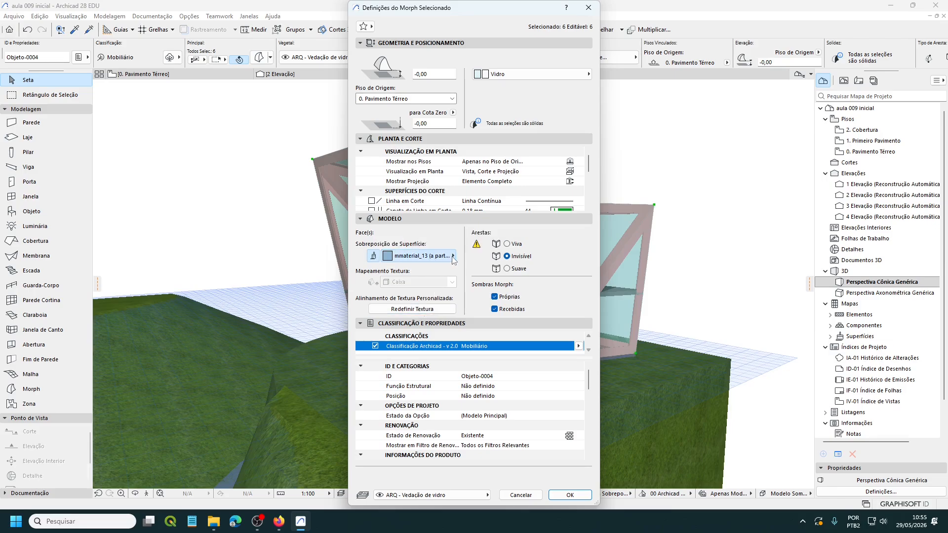
Step: Override the glass morphs' surface with Vidro - Simples, apply the settings and deselect the morphs
click(420, 256)
scroll(477, 282, down, 2)
click(496, 307)
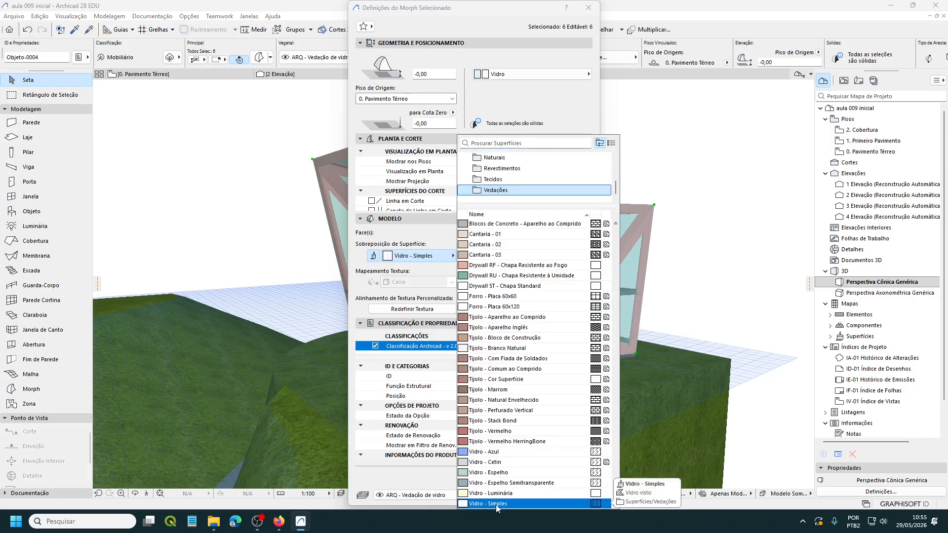
click(496, 503)
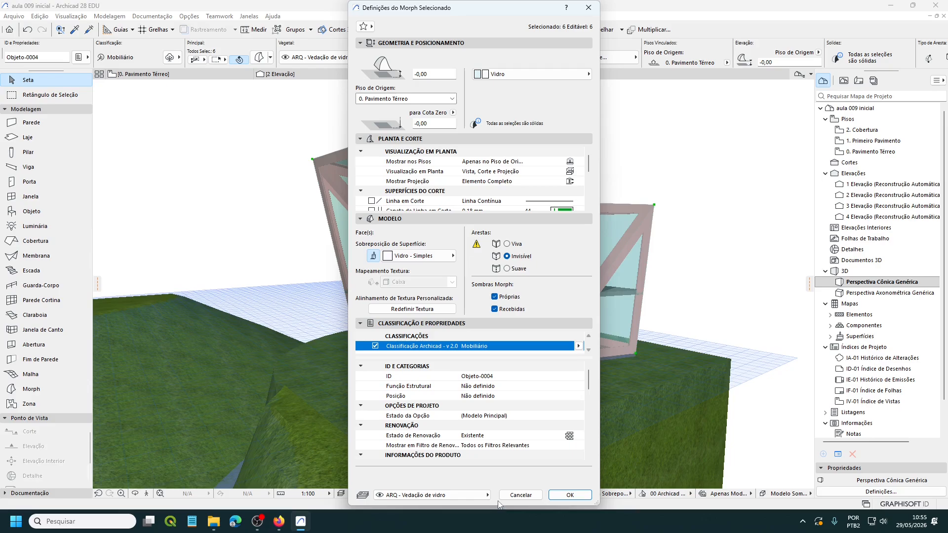
click(559, 495)
click(704, 274)
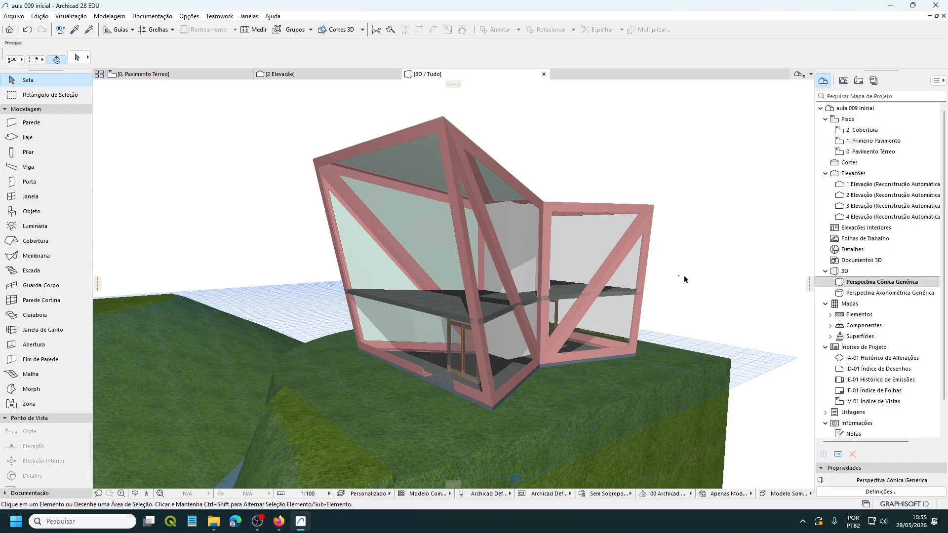
Step: Check the layer and material settings of the glass walls around the front entrance in 3D, leaving them deselected
scroll(685, 279, up, 2)
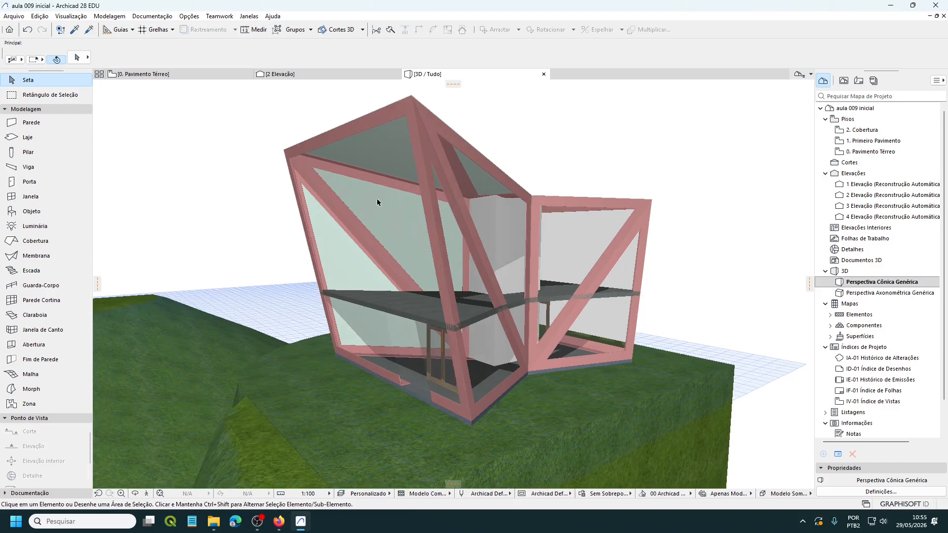
click(411, 379)
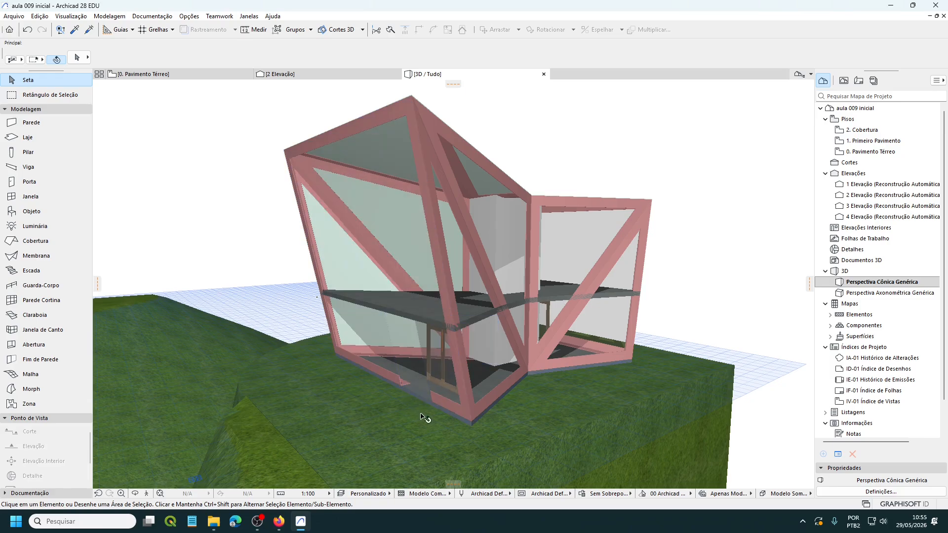
click(406, 388)
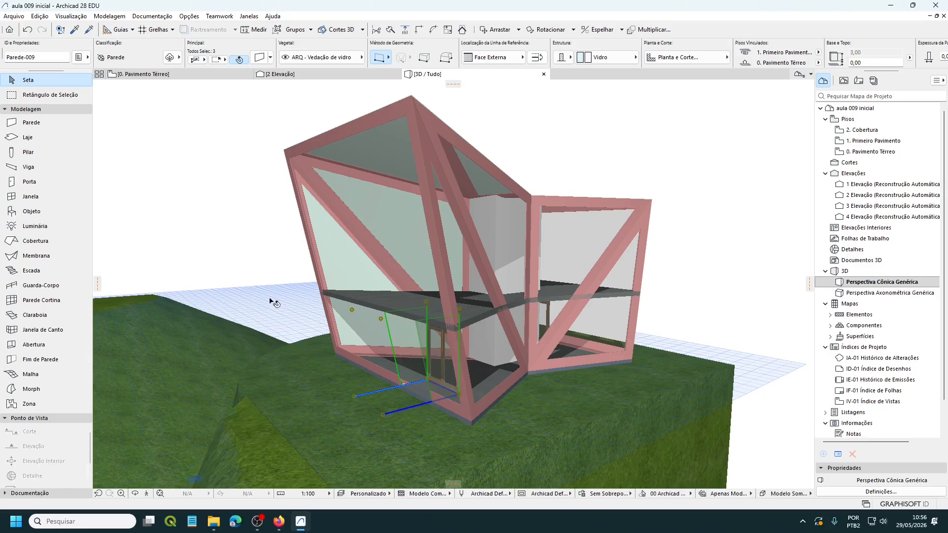
click(247, 261)
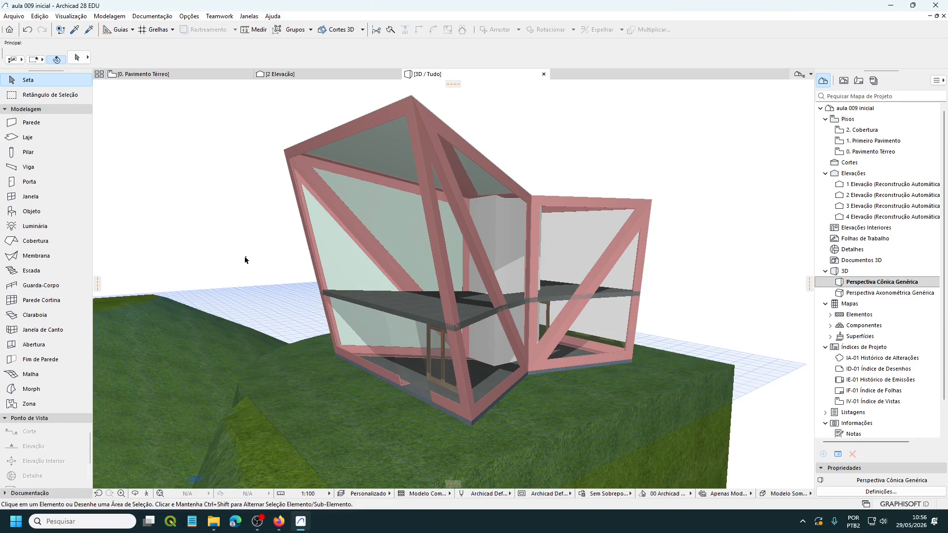
Step: Open the Pavimento Térreo floor plan and show the architecture layer ARQ - Paredes internas pav térreo
click(192, 76)
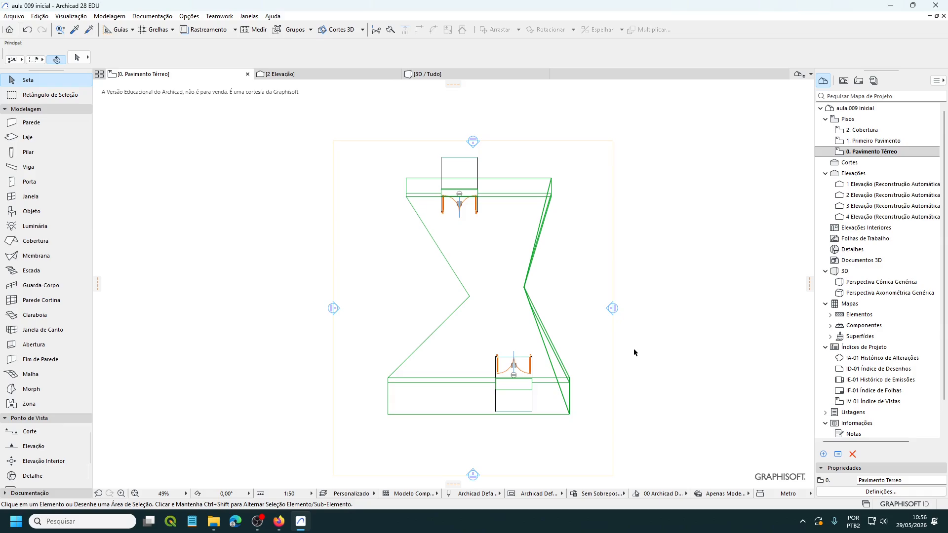
key(ctrl+l)
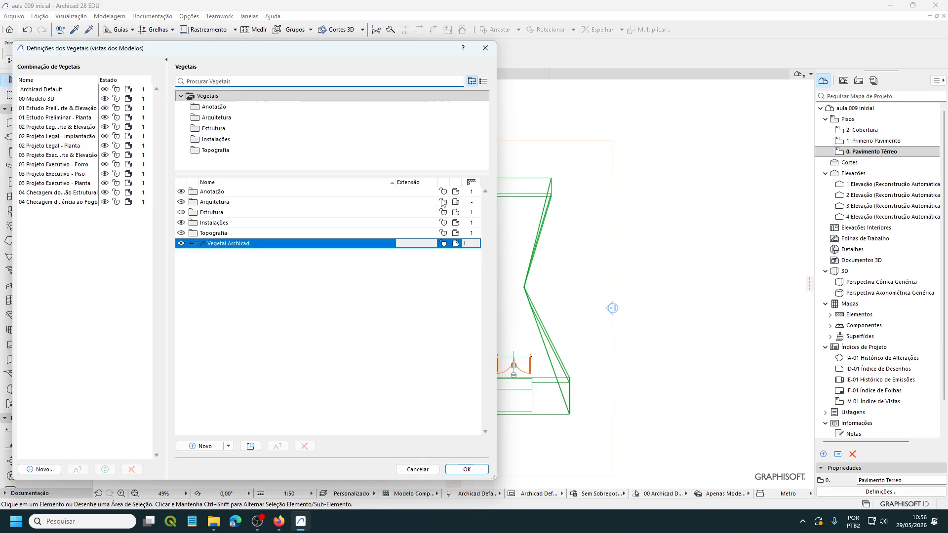
click(216, 118)
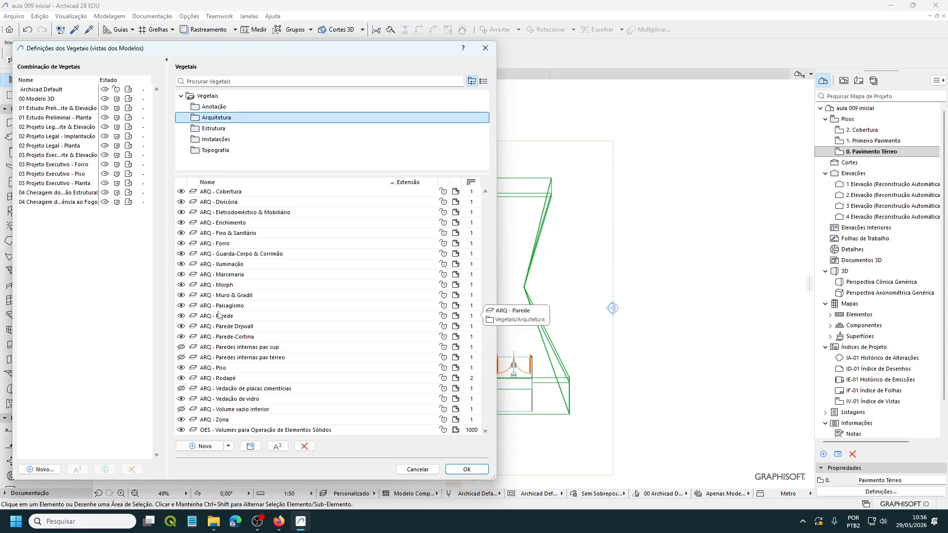
click(180, 358)
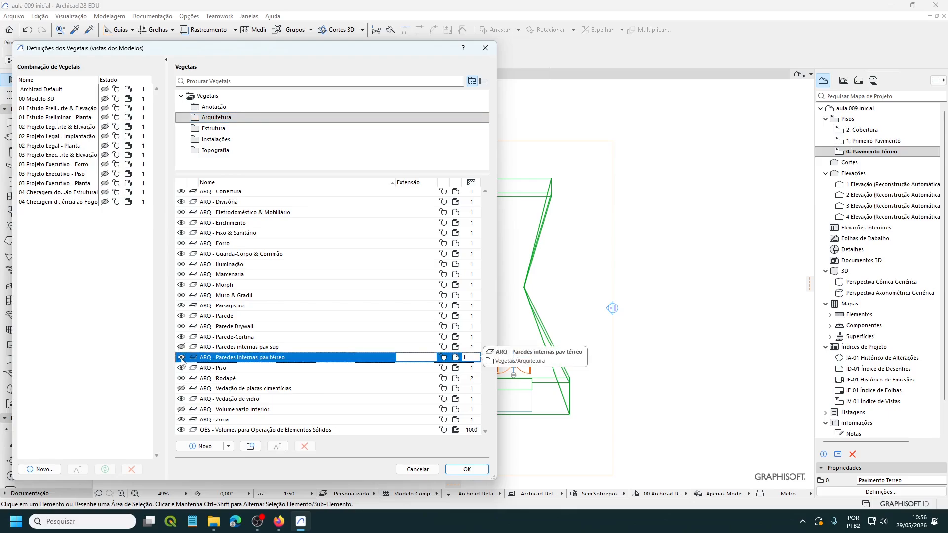
click(465, 470)
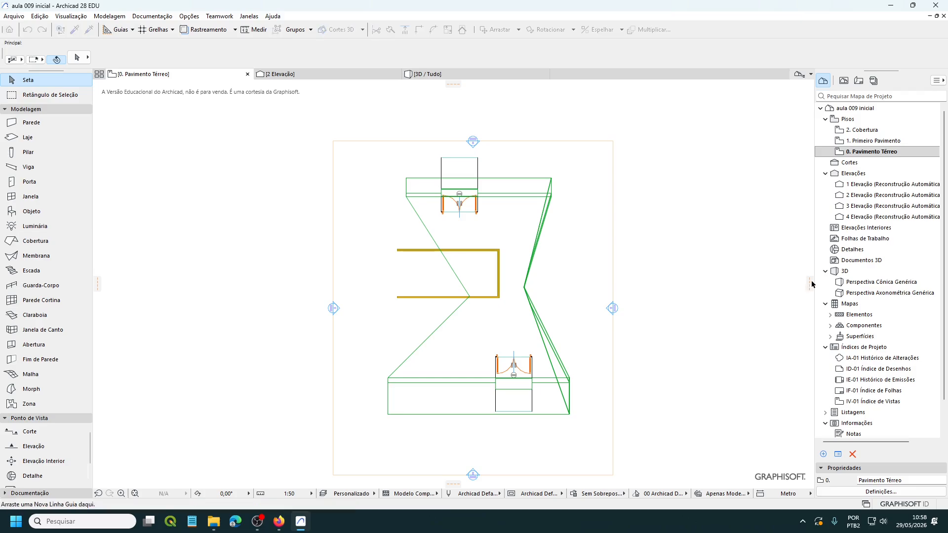
Step: Place a vertical and a horizontal guide line through the lower-right outer corner of the internal walls
drag(810, 284, 503, 291)
scroll(499, 299, up, 5)
scroll(610, 324, down, 1)
middle_drag(610, 324, 617, 226)
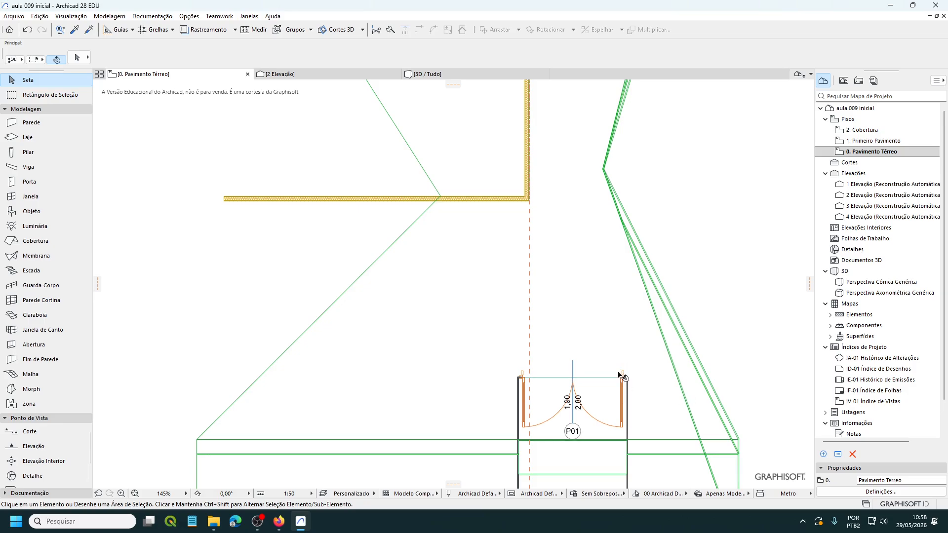
middle_drag(623, 378, 612, 324)
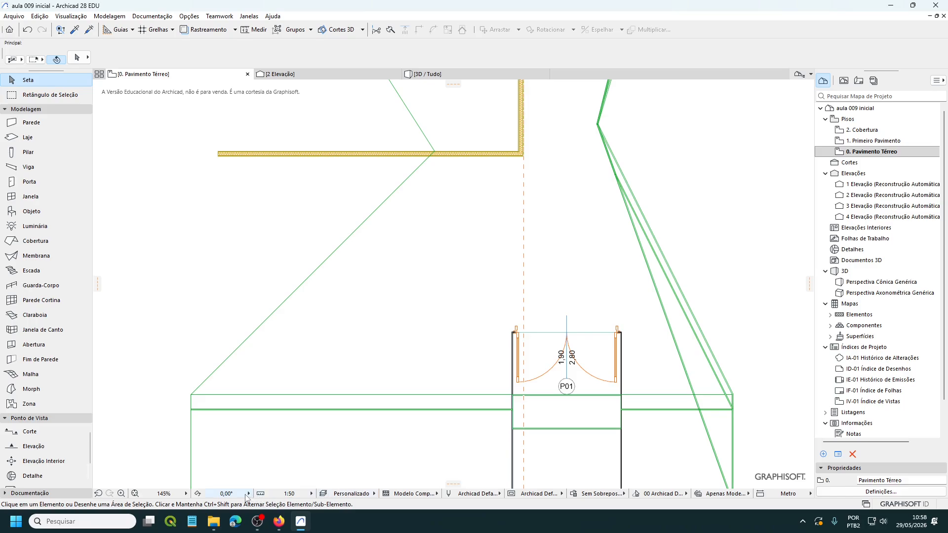
drag(451, 484, 501, 157)
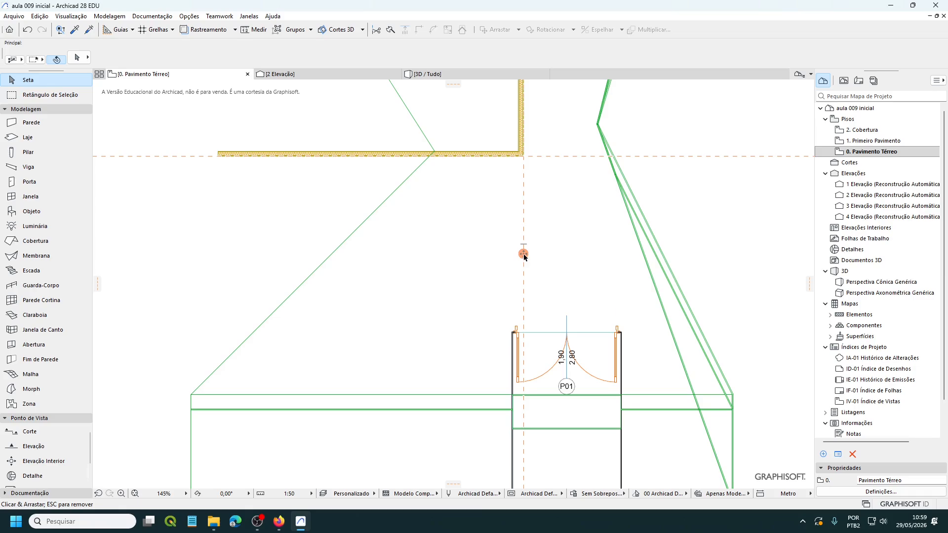
Step: Move the vertical guide line 1 m to the left and the horizontal guide line 3,1 m down from the wall corner
drag(524, 255, 468, 252)
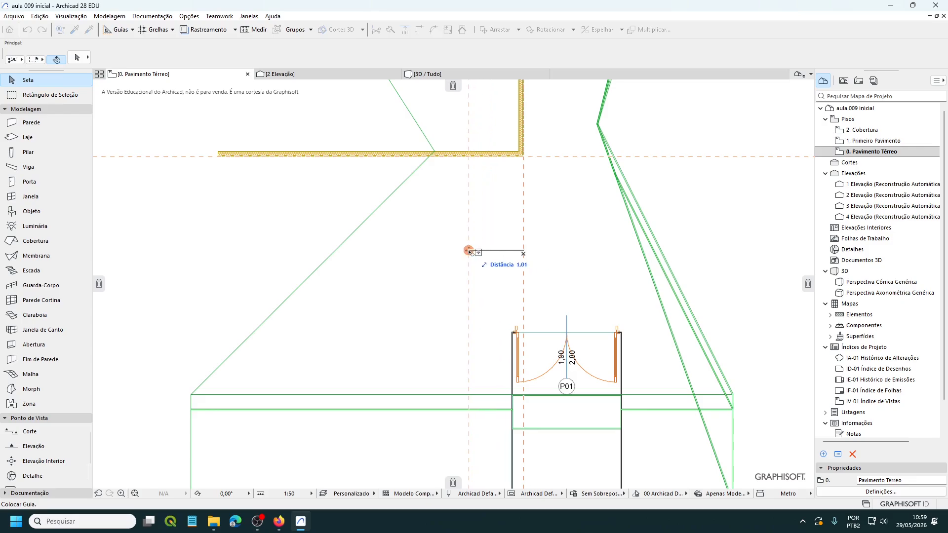
text(1)
key(Return)
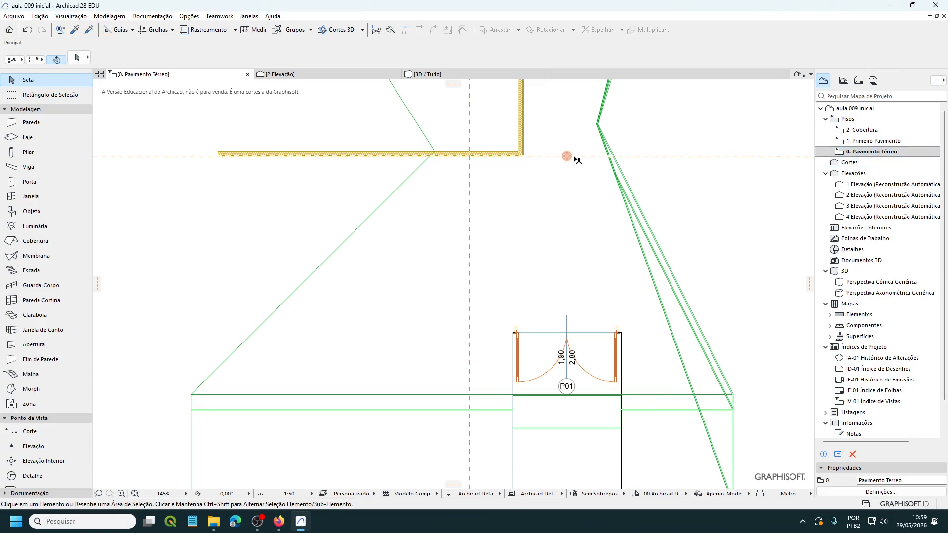
mouse_move(567, 157)
mouse_down()
mouse_move(570, 311)
mouse_move(587, 318)
mouse_move(595, 303)
mouse_up()
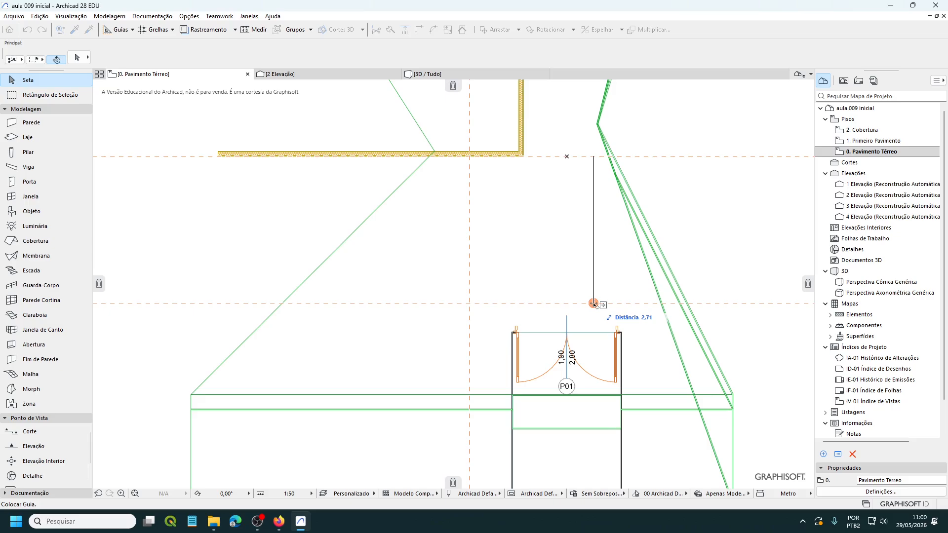
text(3,1)
key(Return)
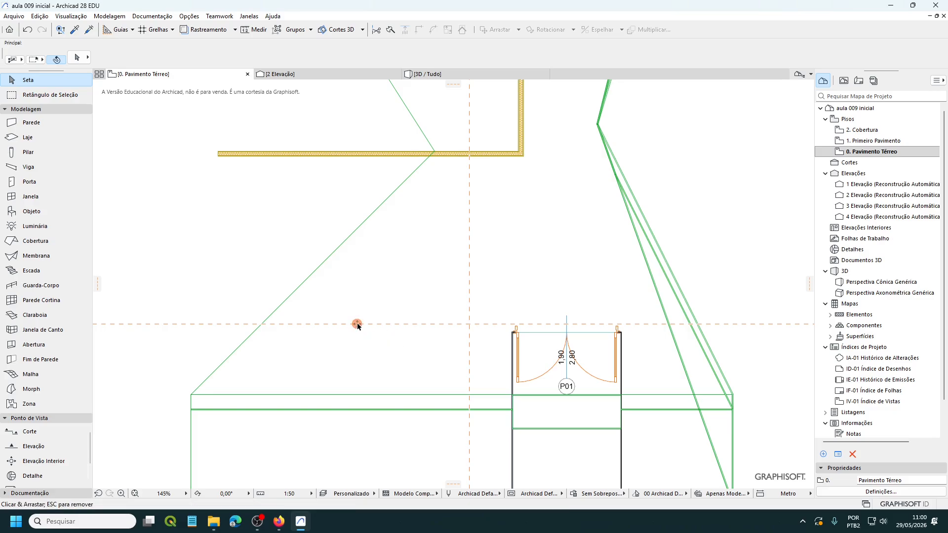
Step: Copy the horizontal guide line 1,4 m upward, keeping the original above the lower entrance door
drag(357, 324, 404, 262)
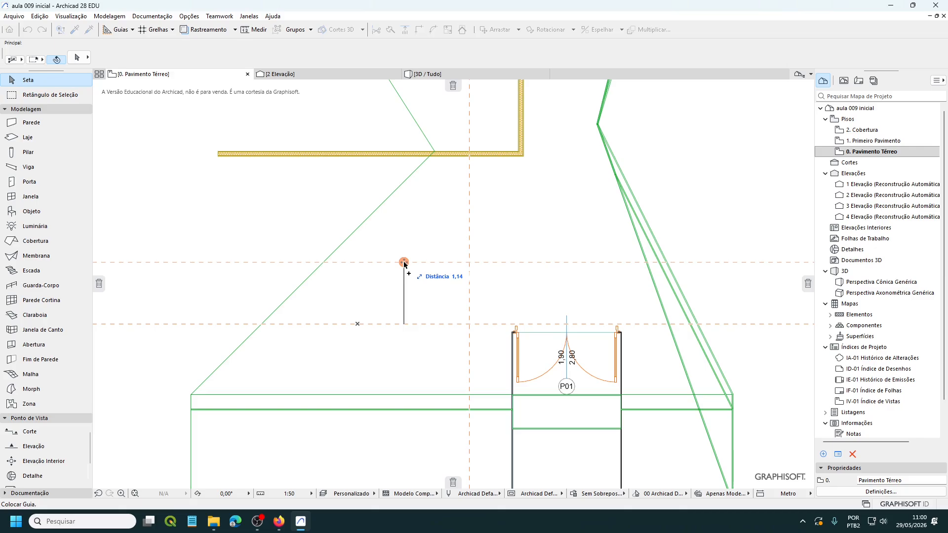
text(1,4)
key(Return)
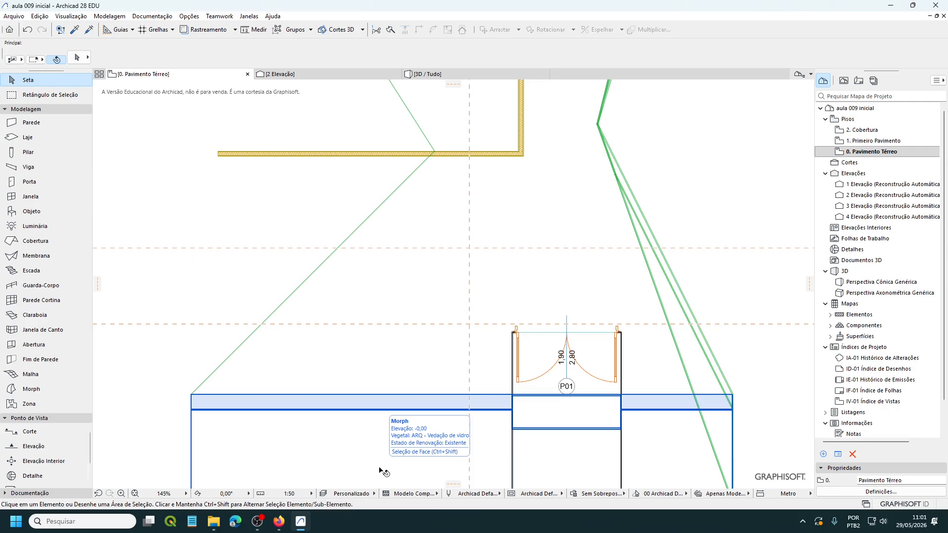
click(475, 451)
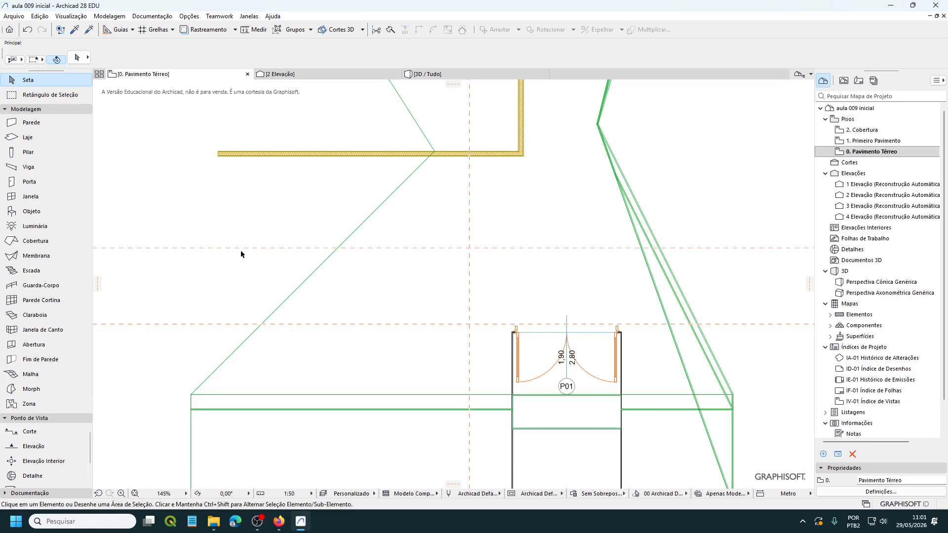
Step: Load the favourite "Corrimão Lateral Duplo (NBR - 9050)" as the default railing
click(41, 286)
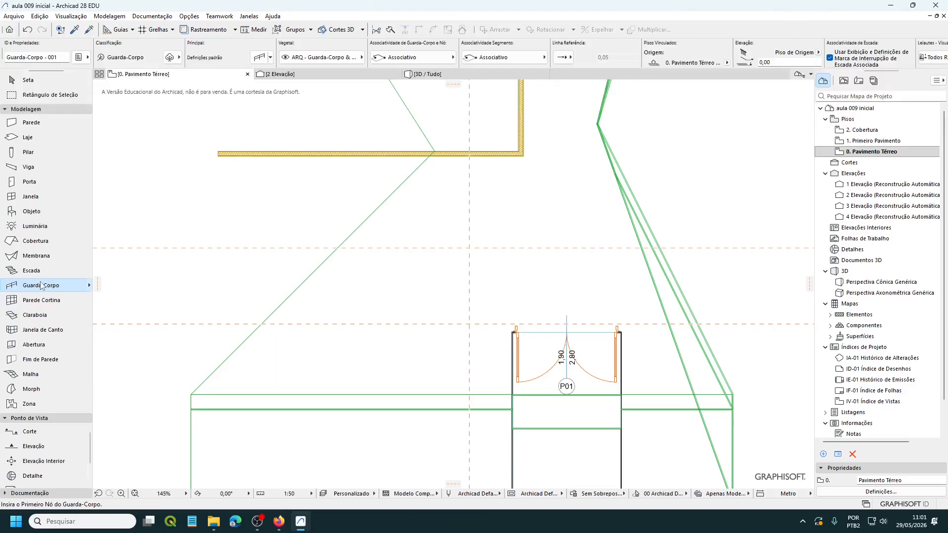
click(90, 290)
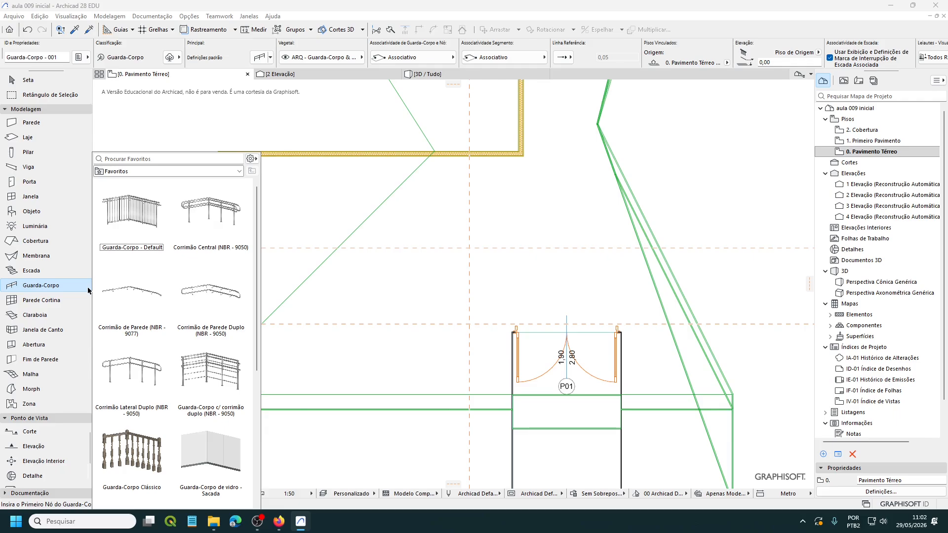
double_click(150, 381)
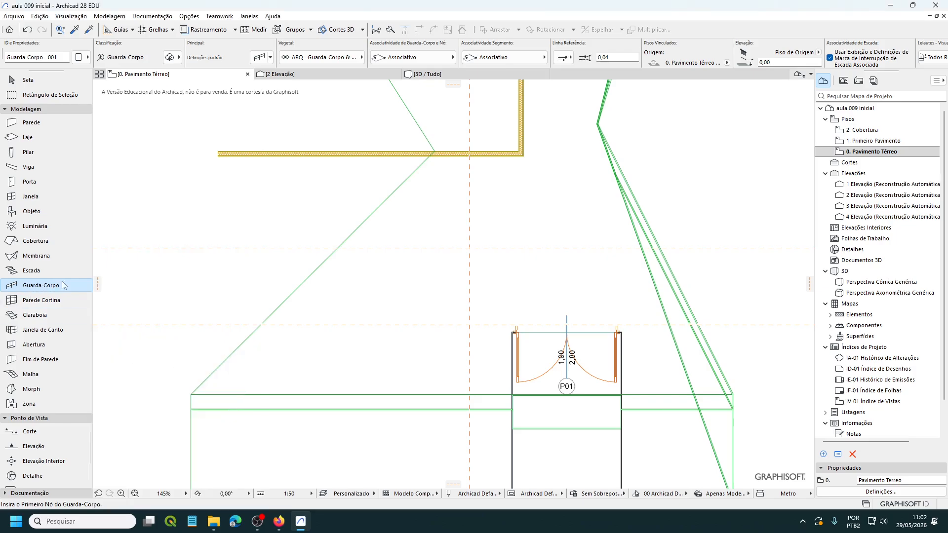
click(90, 285)
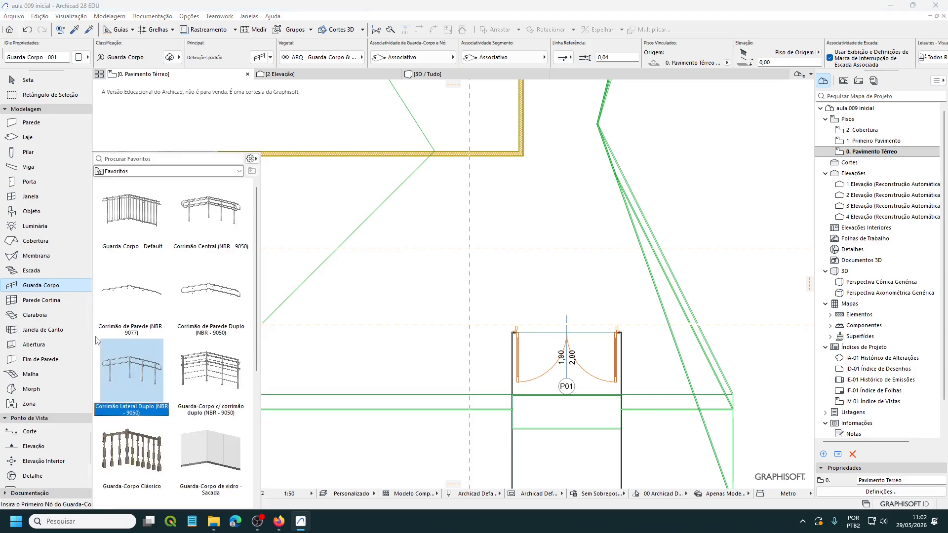
click(60, 290)
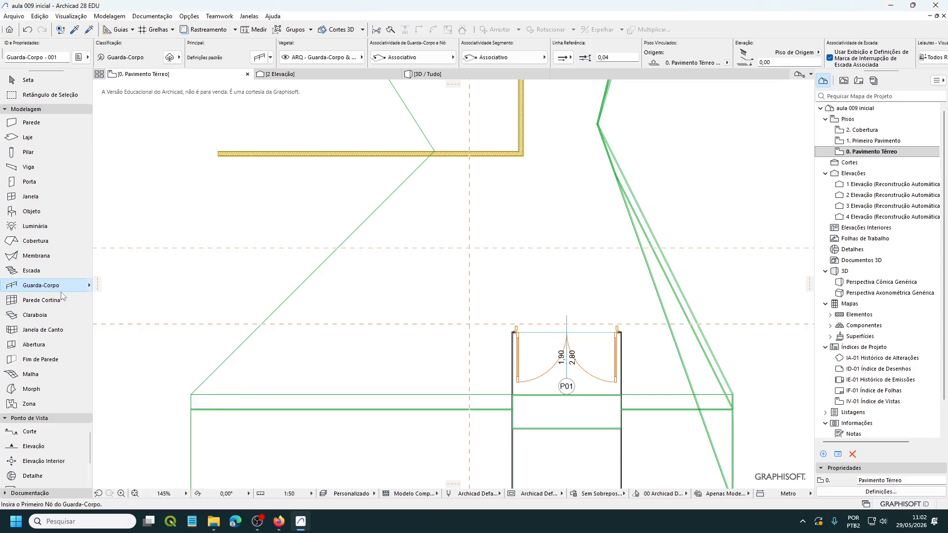
Step: Set the default stair width to 0,90 and enable automatic railings on both the left and right sides
click(32, 272)
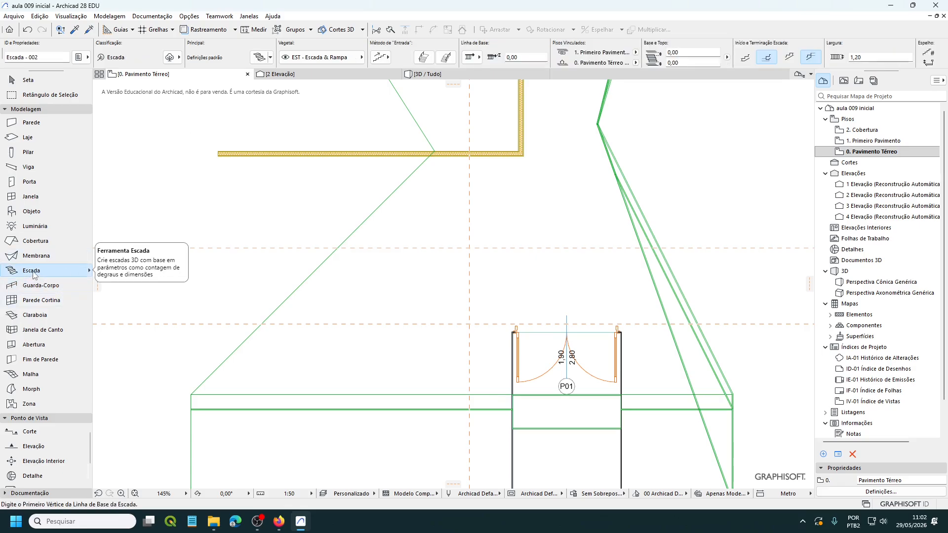
double_click(32, 272)
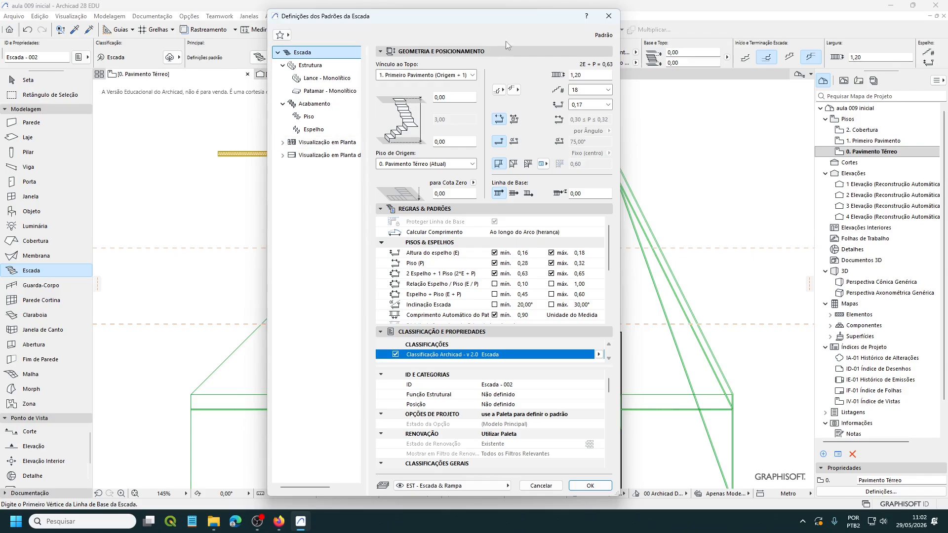
click(585, 75)
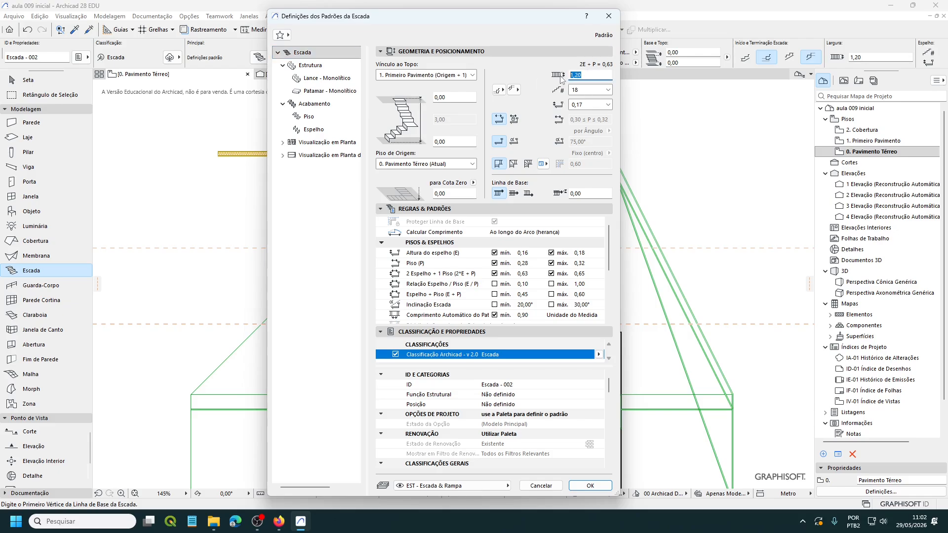
text(0,9)
click(584, 488)
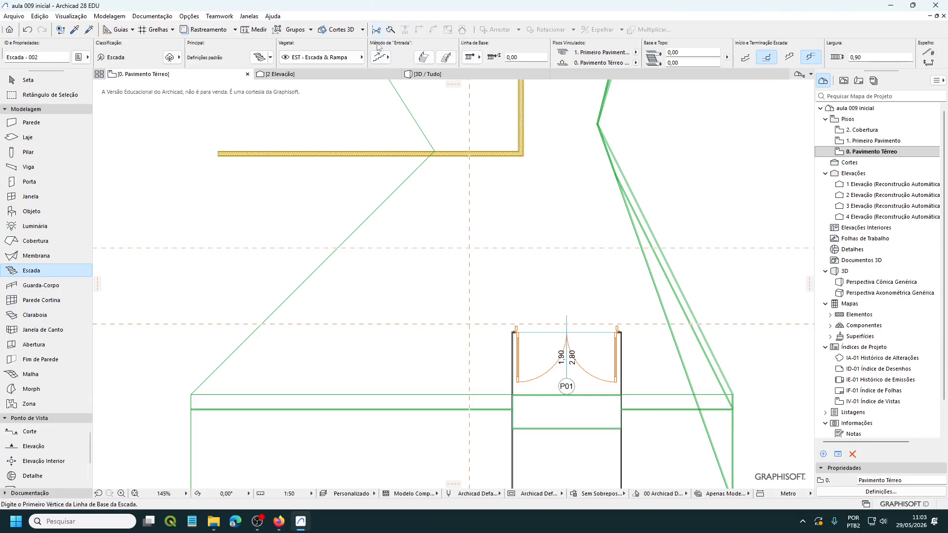
click(438, 59)
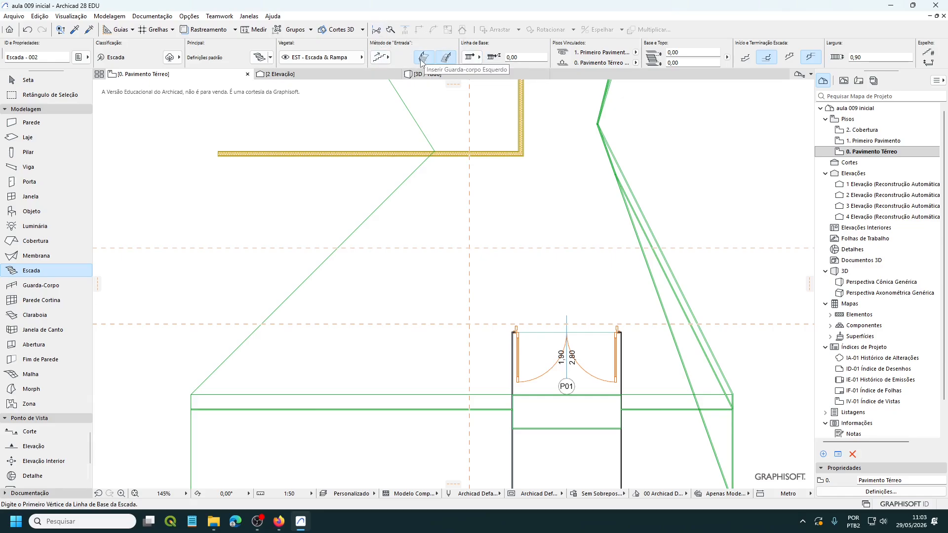
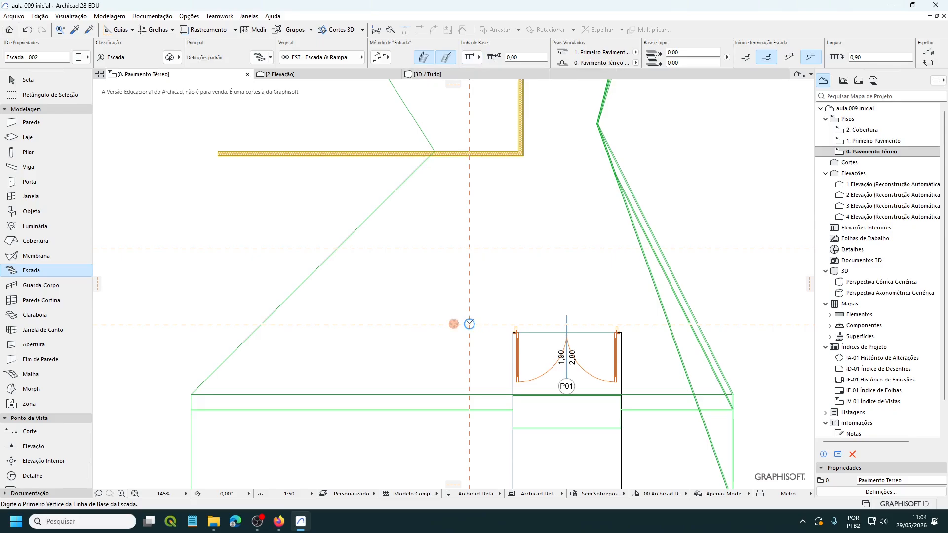
Step: Draw a clockwise circular stair with 18 risers from the lower guide-line intersection, centred on the upper intersection, spanning about 307°
click(469, 324)
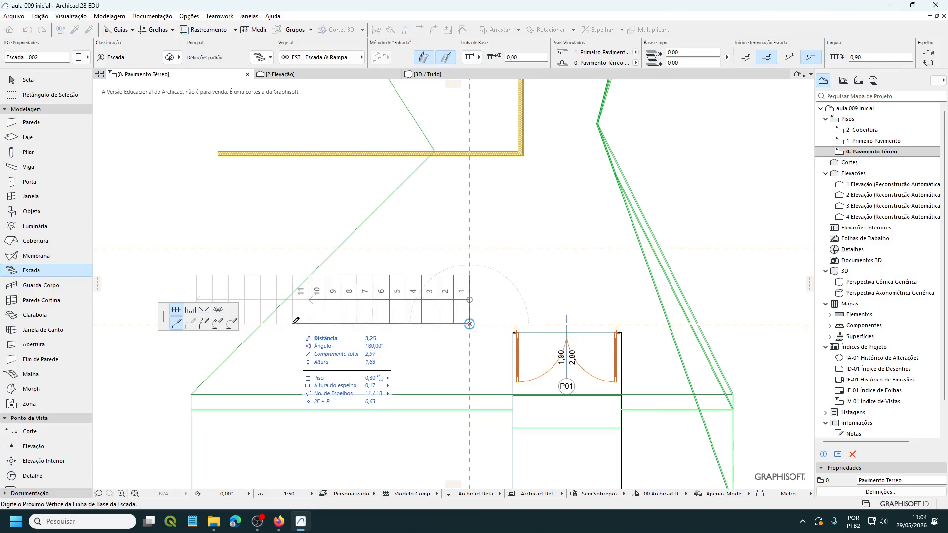
drag(162, 313, 150, 195)
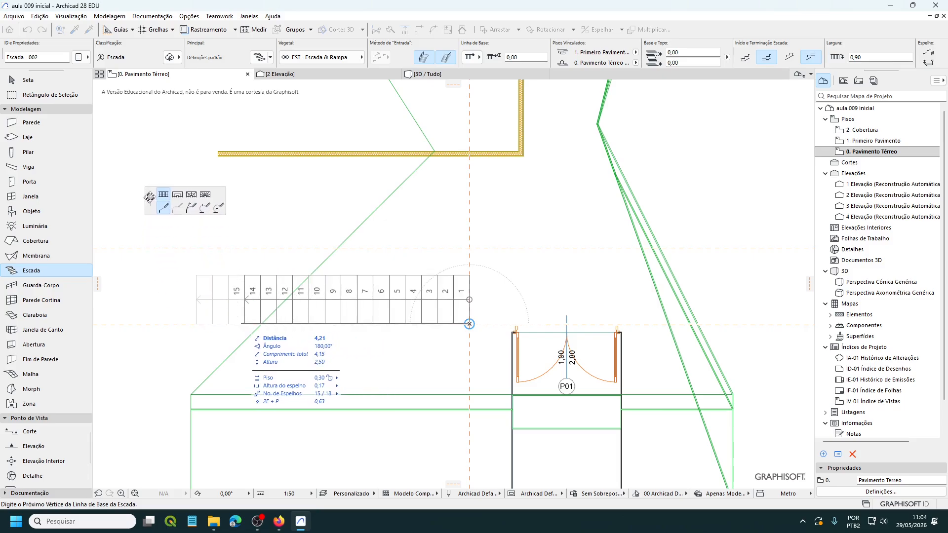
click(220, 207)
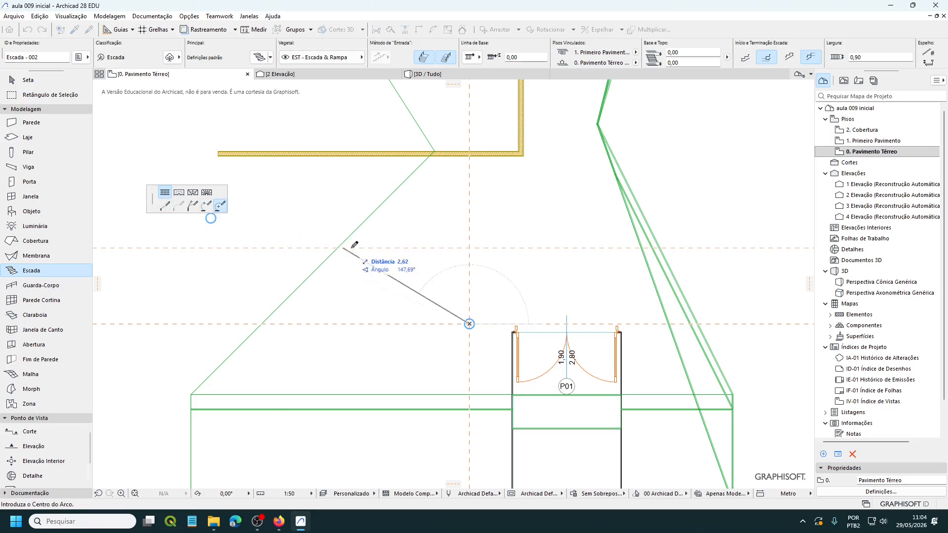
click(469, 246)
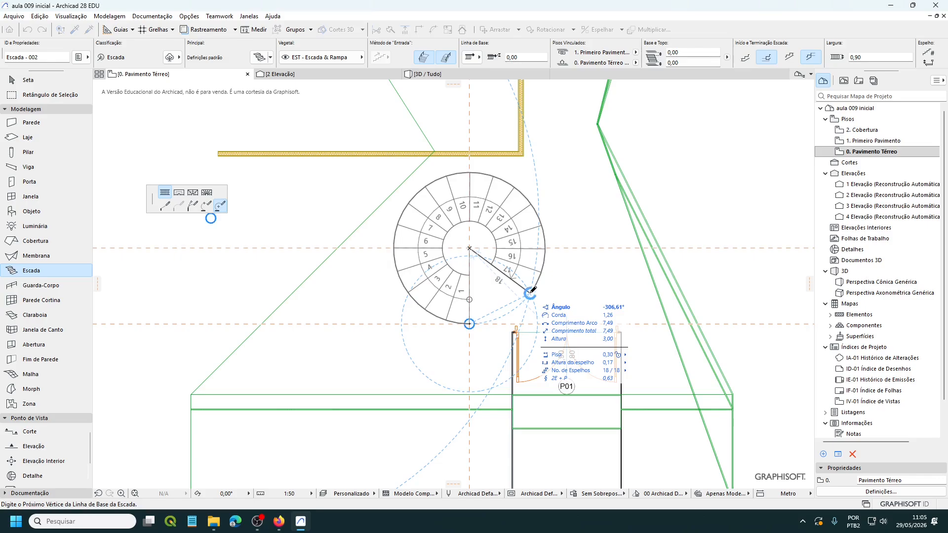
double_click(531, 293)
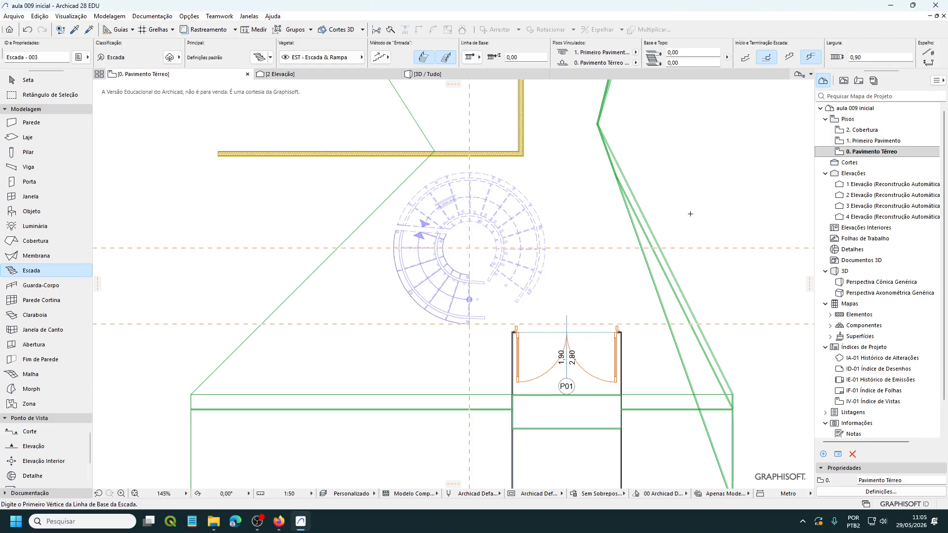
Step: Close the open 3D view and reopen the model in the generic perspective
click(482, 75)
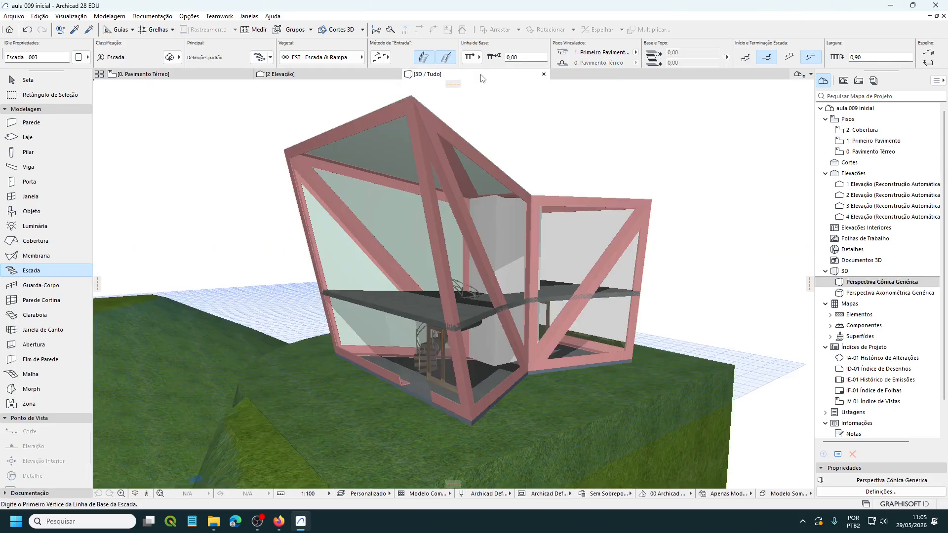
middle_click(414, 77)
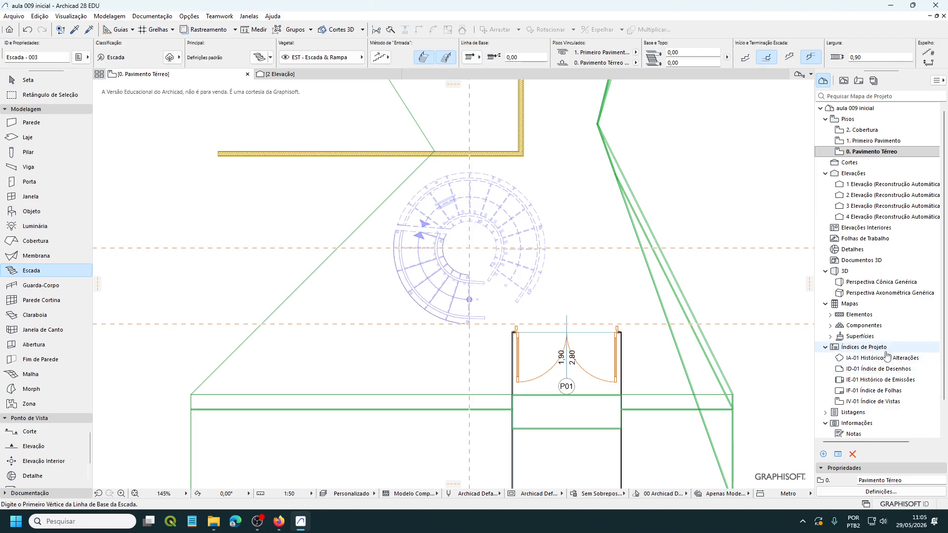
double_click(858, 286)
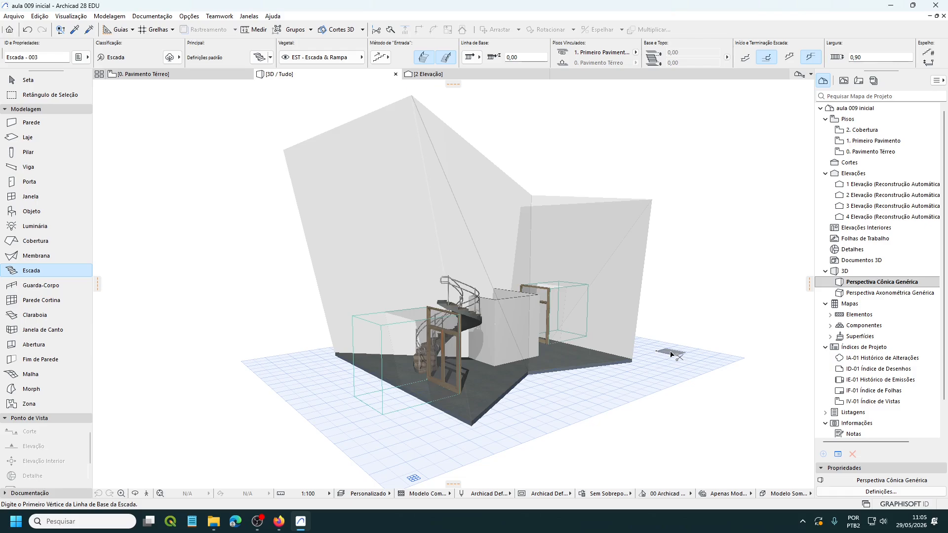
Step: Make the architecture layers "ARQ - Vedação de placas cimentícias" and "ARQ - Paredes internas pav sup" visible
key(ctrl+l)
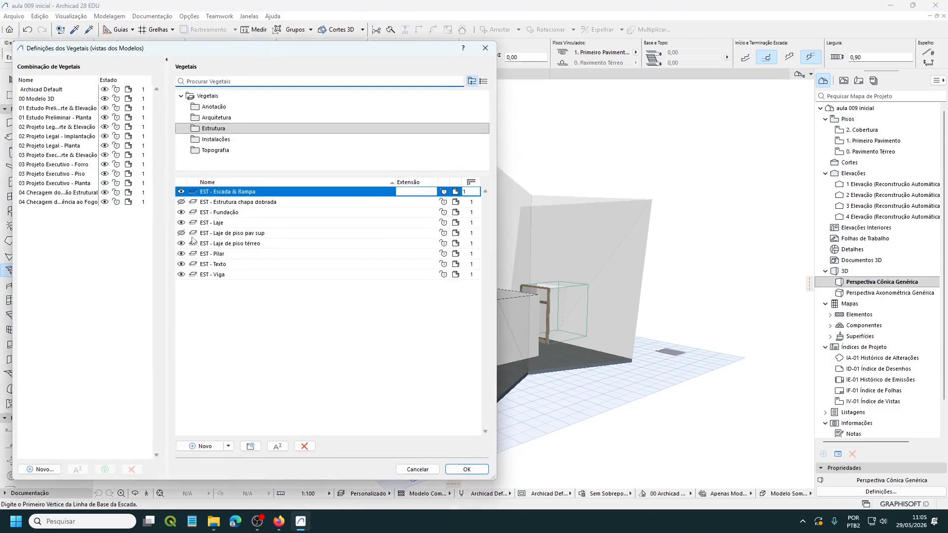
click(210, 120)
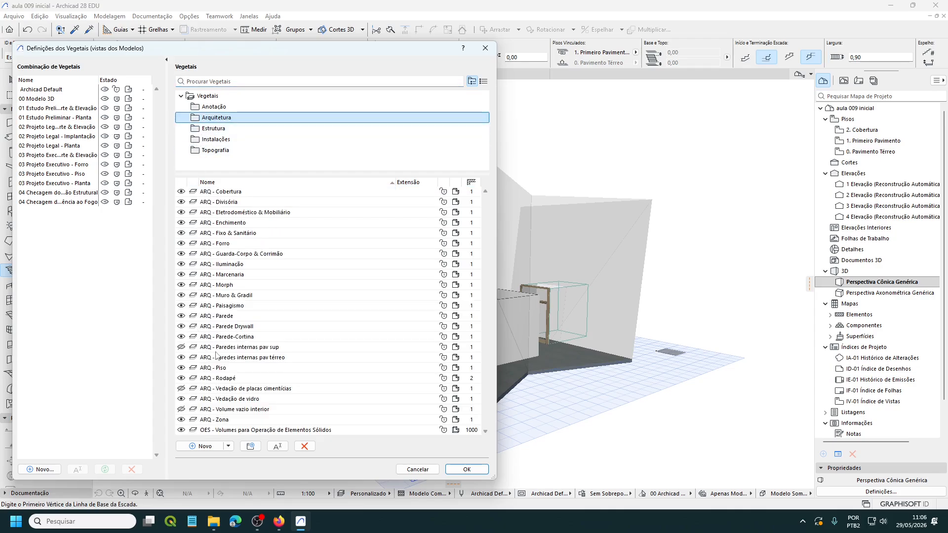
click(182, 389)
click(182, 348)
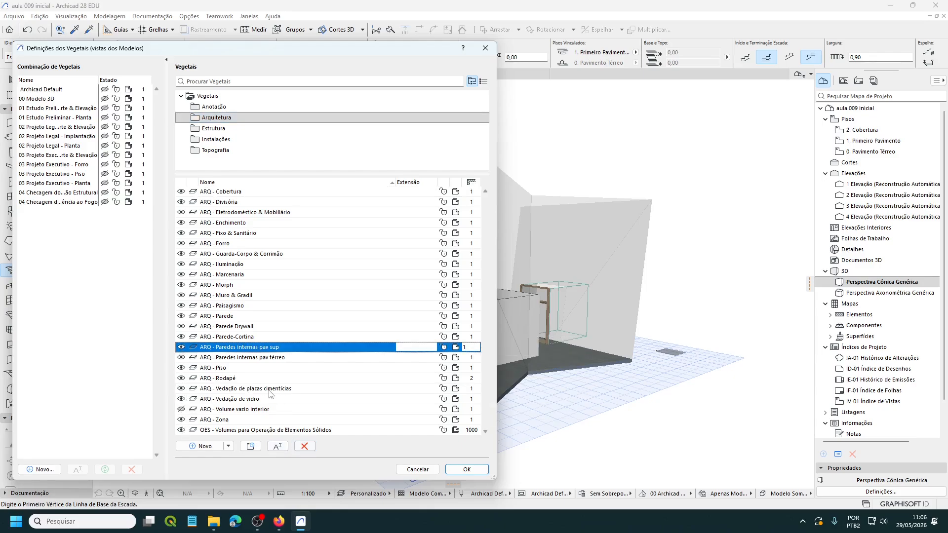
Step: Show the layers "EST - Estrutura chapa dobrada", "EST - Laje de piso pav sup" and "TOP - Terreno", and apply the layer settings
click(216, 130)
click(181, 202)
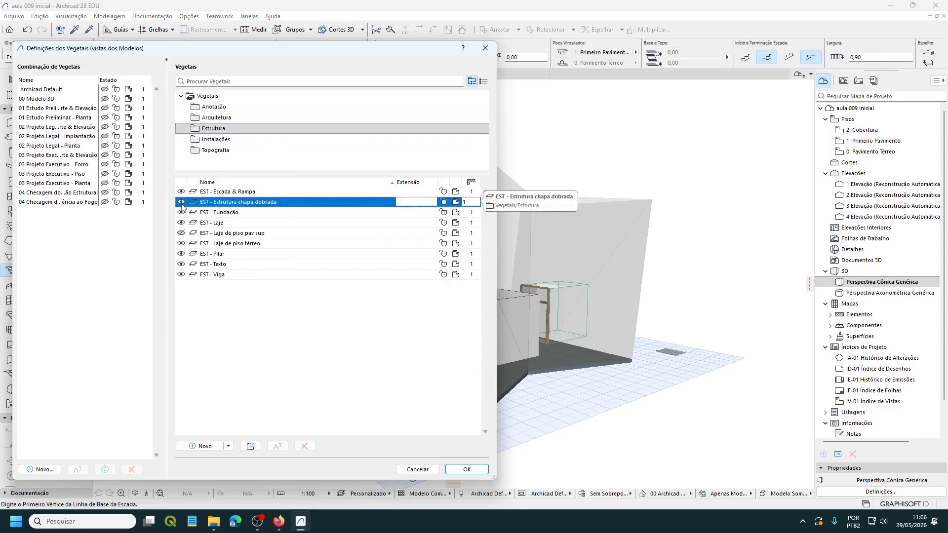
click(181, 233)
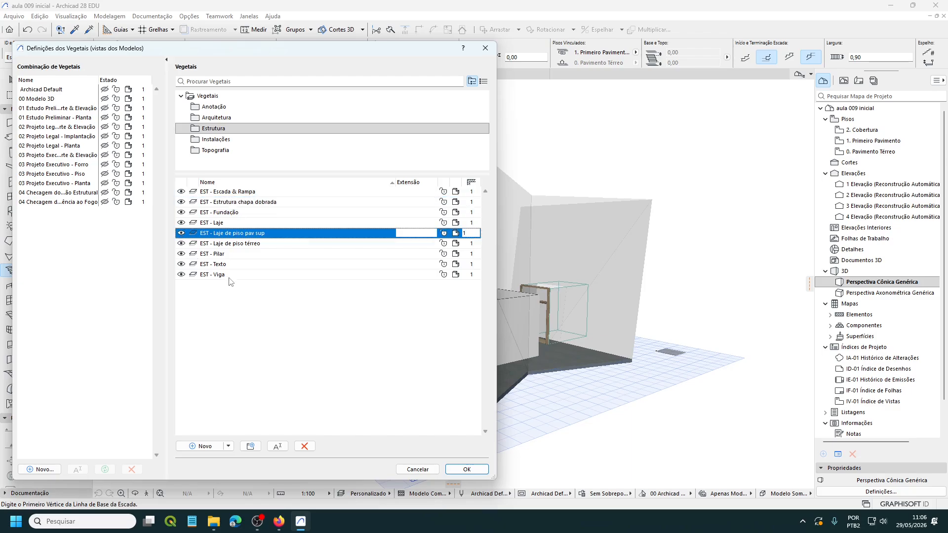
click(212, 150)
click(181, 202)
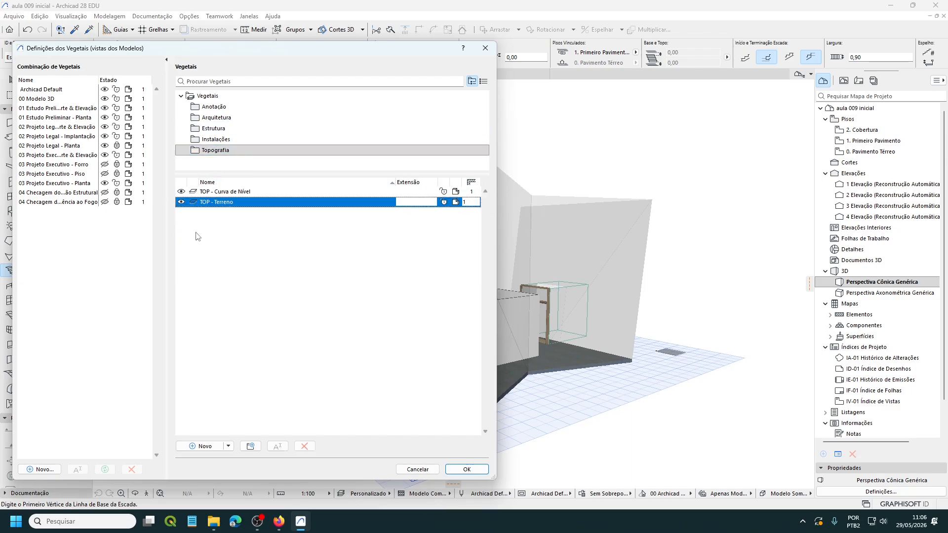
click(466, 469)
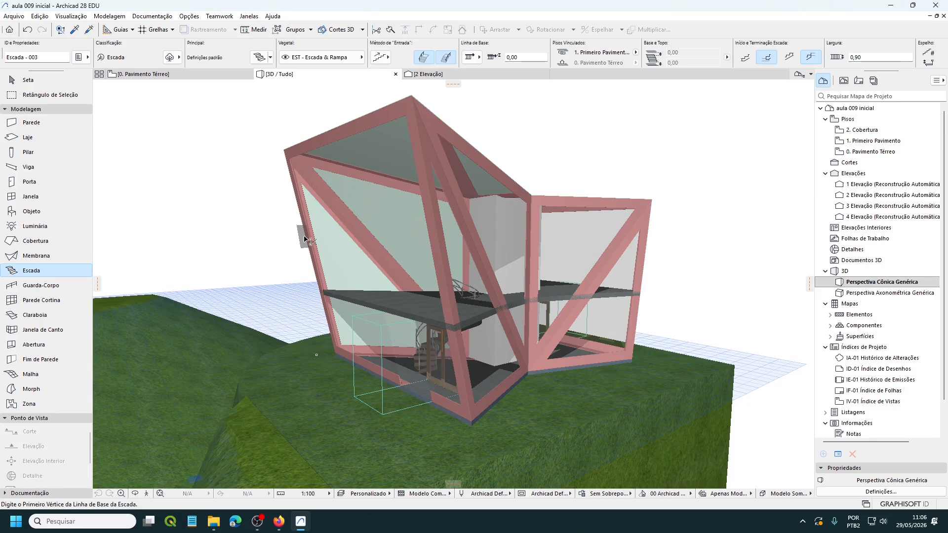
Step: Hide the layer "OES - Volumes para Operação de Elementos Sólidos" and apply the layer settings
key(ctrl+l)
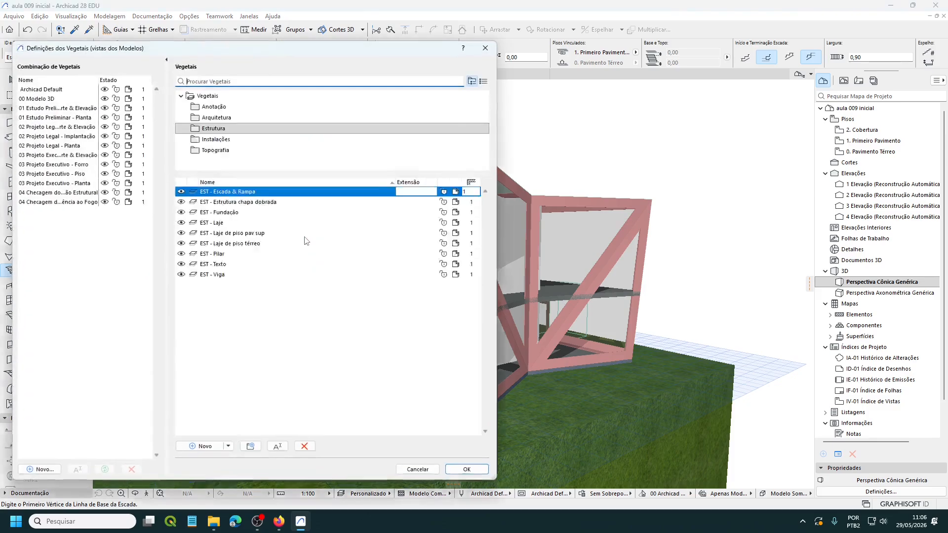
click(210, 117)
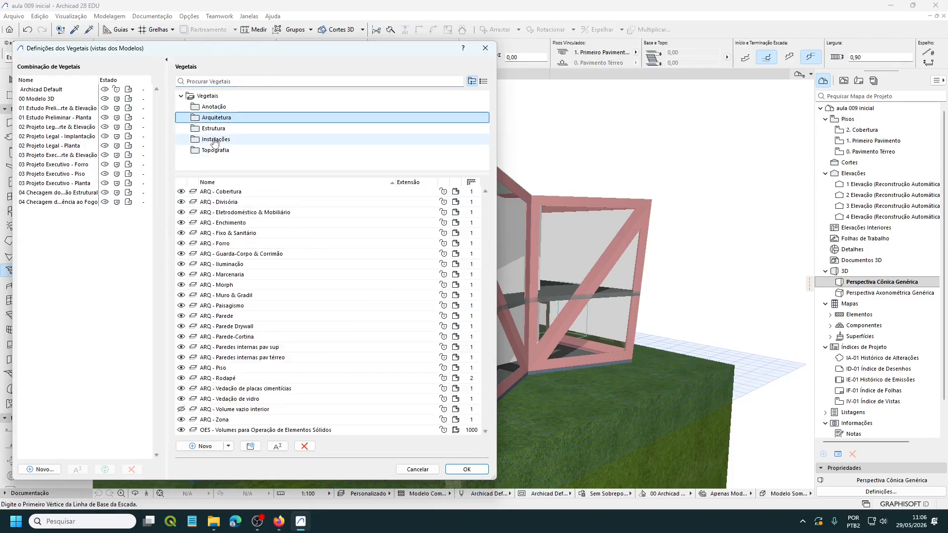
click(181, 430)
click(456, 471)
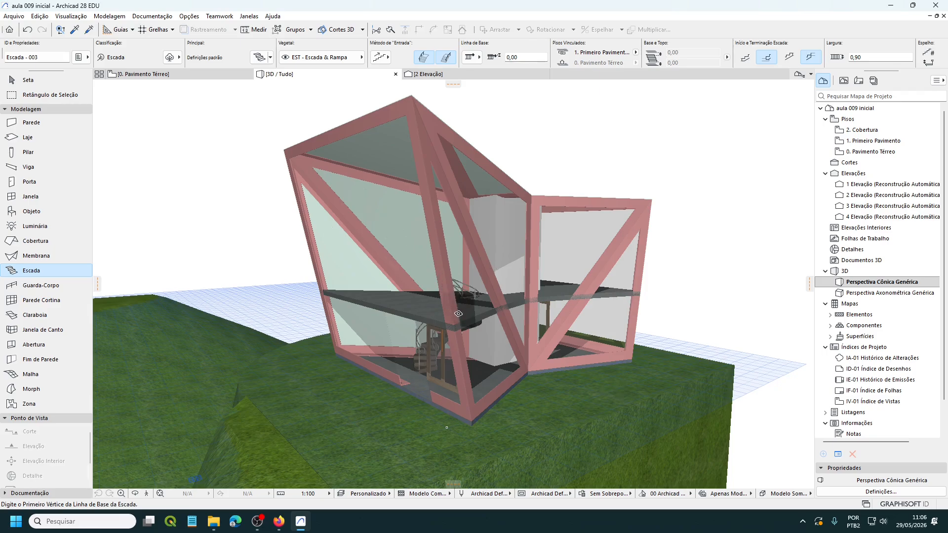
Step: Examine in 3D where the stair and its railings meet the upper floor slab
scroll(416, 305, up, 4)
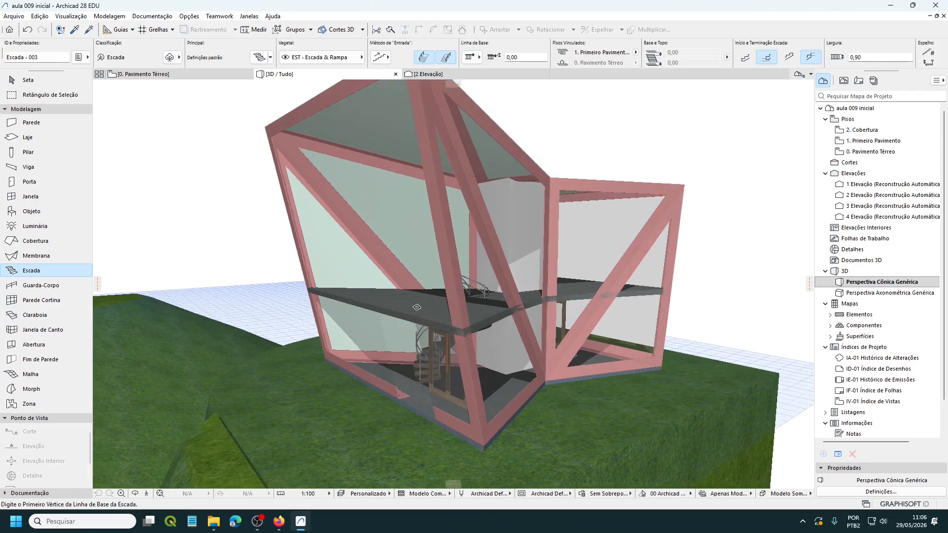
scroll(416, 305, up, 5)
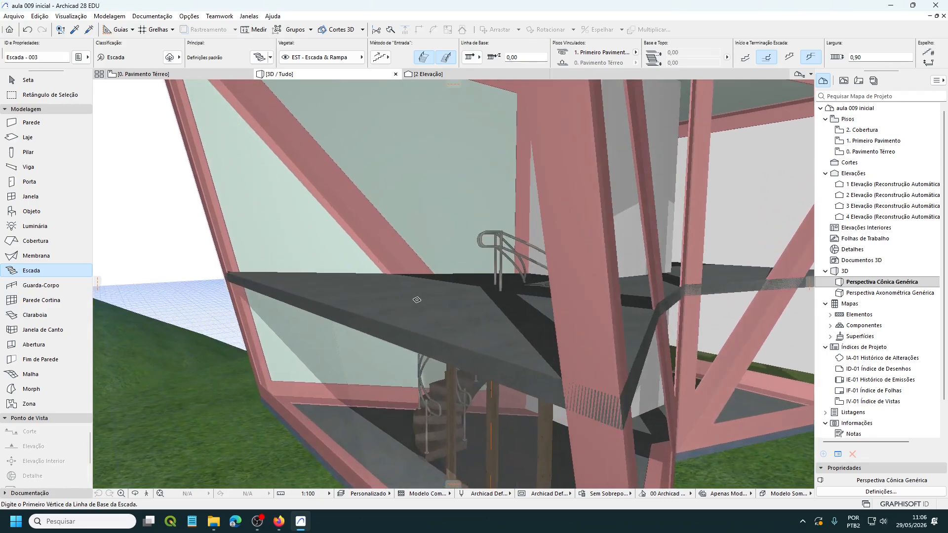
scroll(417, 299, up, 4)
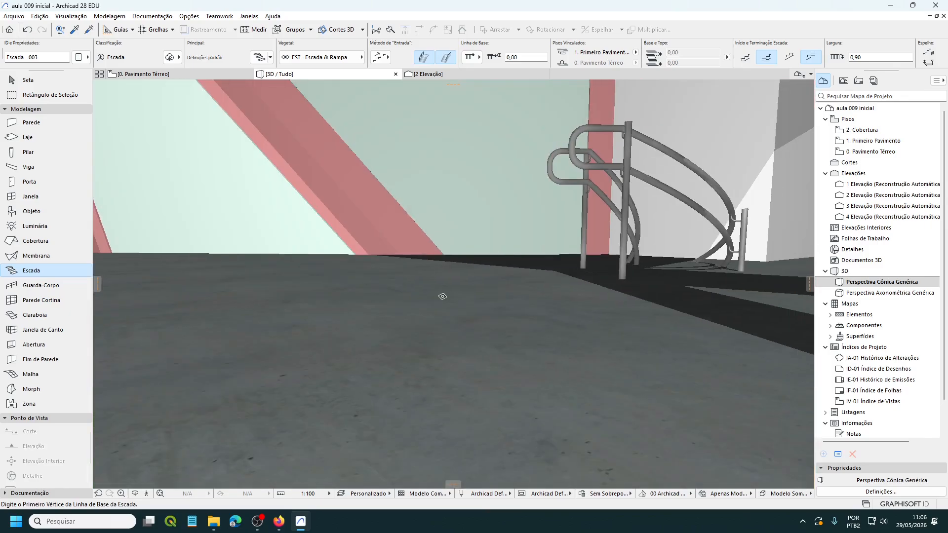
scroll(444, 296, up, 3)
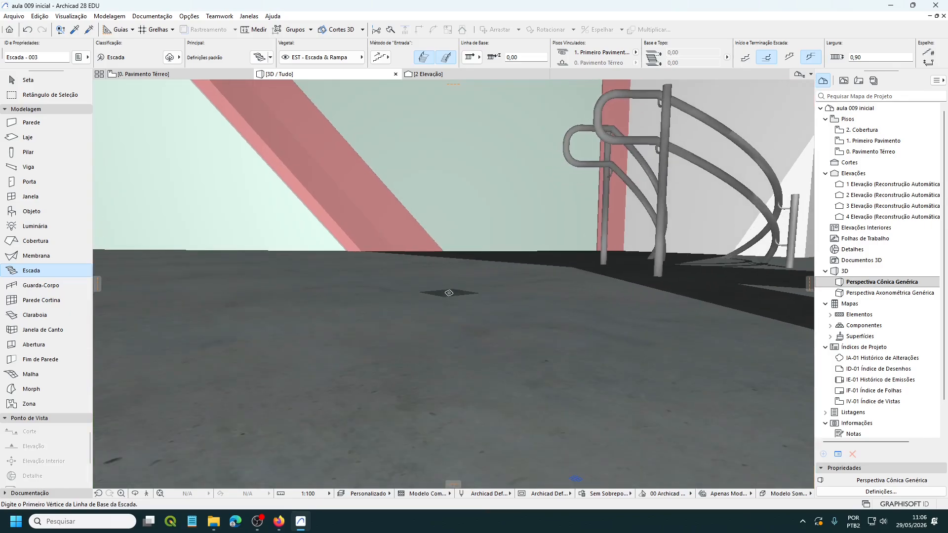
scroll(447, 296, up, 4)
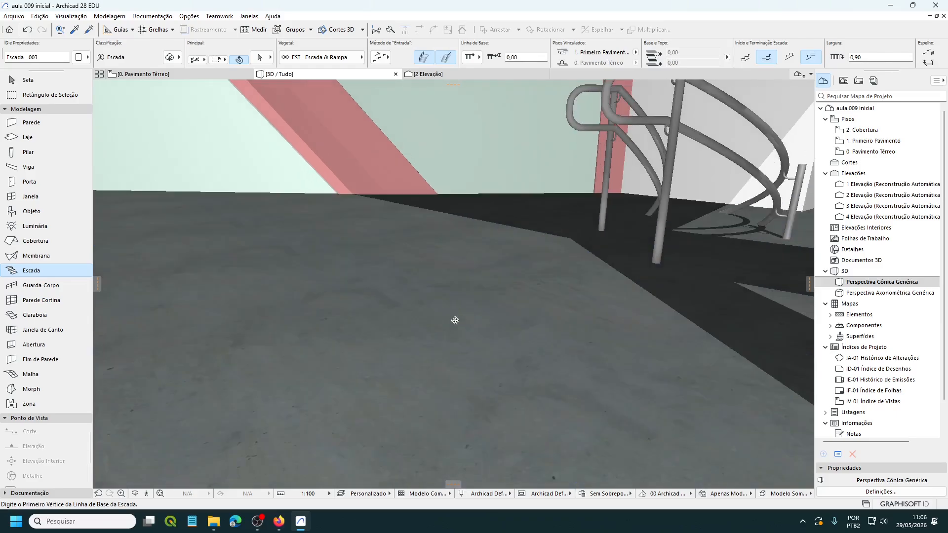
scroll(531, 305, down, 5)
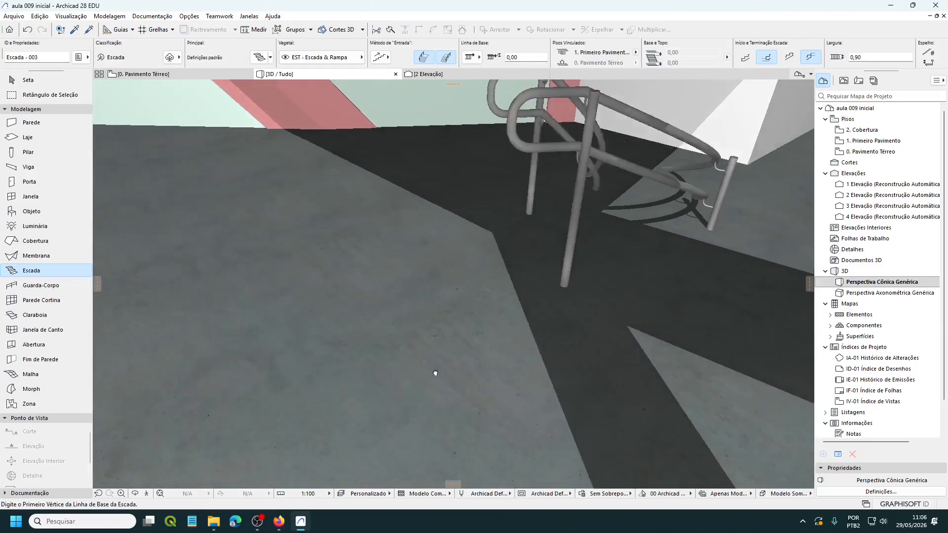
Step: Examine the stair from above in 3D and in the plan of the floor "1. Primeiro Pavimento"
scroll(387, 413, down, 3)
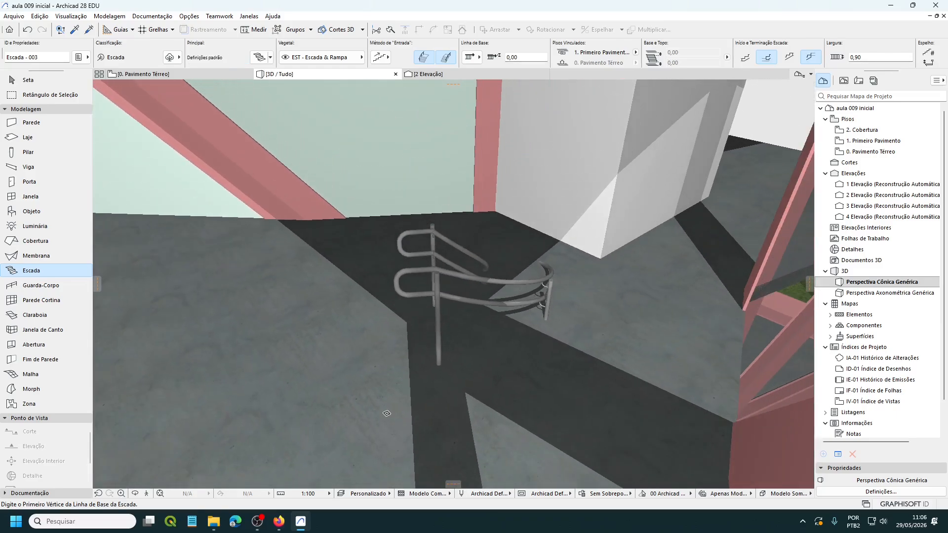
shift+middle_drag(387, 417, 457, 438)
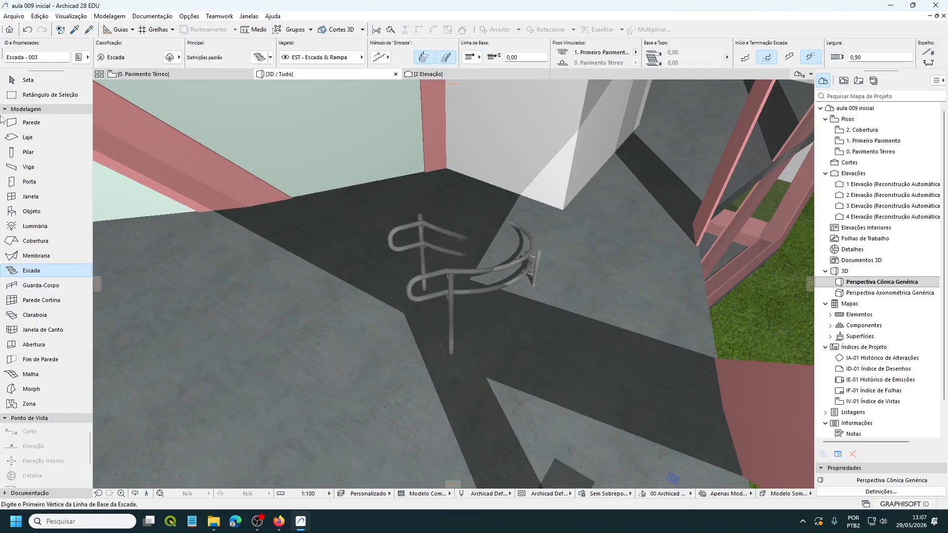
click(173, 73)
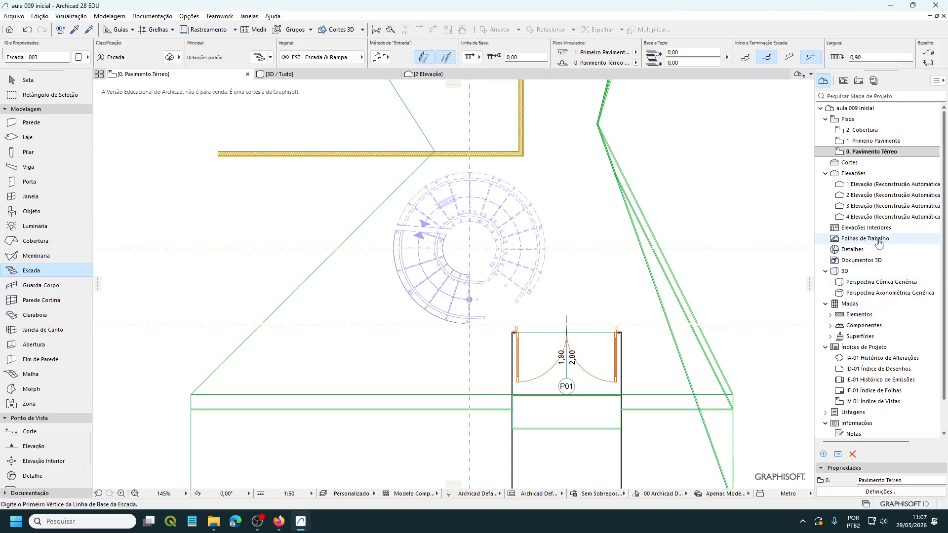
double_click(874, 141)
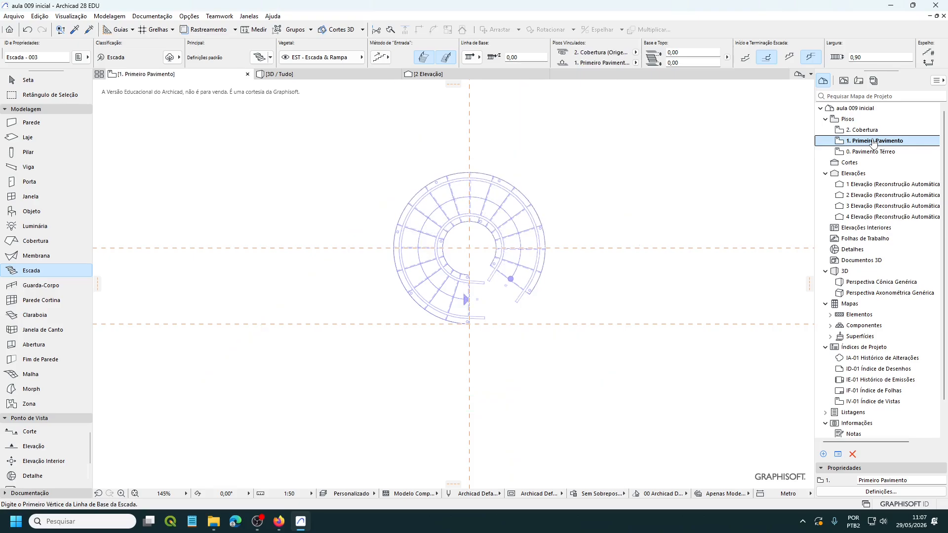
scroll(585, 343, down, 5)
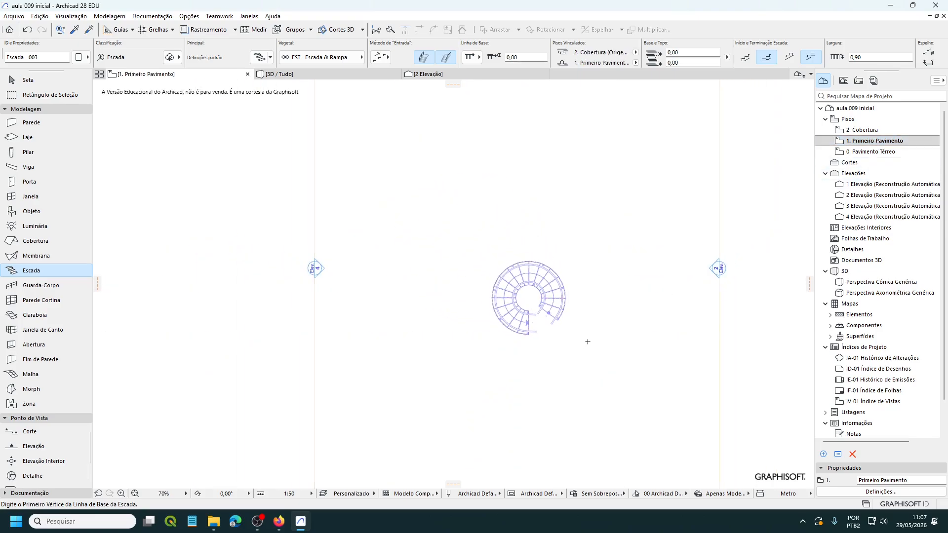
scroll(588, 342, up, 4)
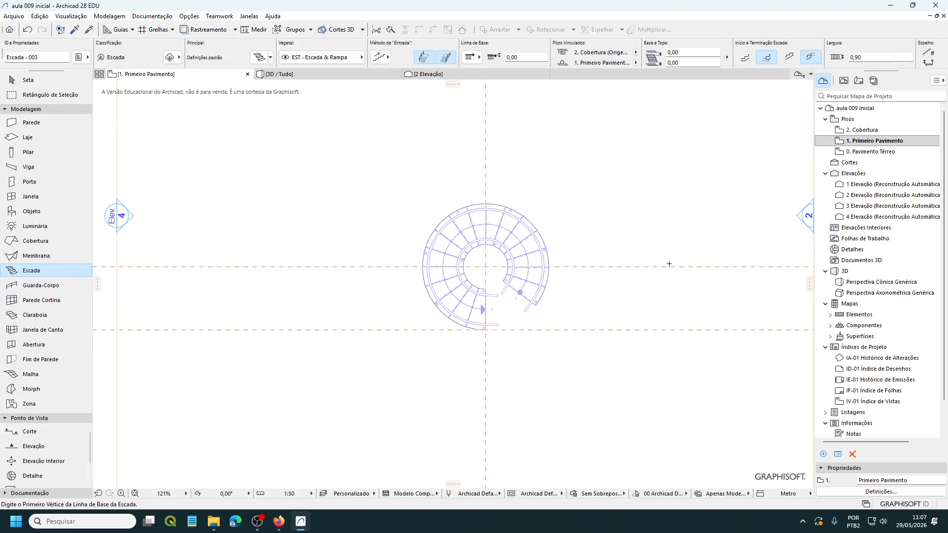
Step: Place a circular guide line along the stair's outer edge in the plan of "0. Pavimento Térreo"
double_click(870, 151)
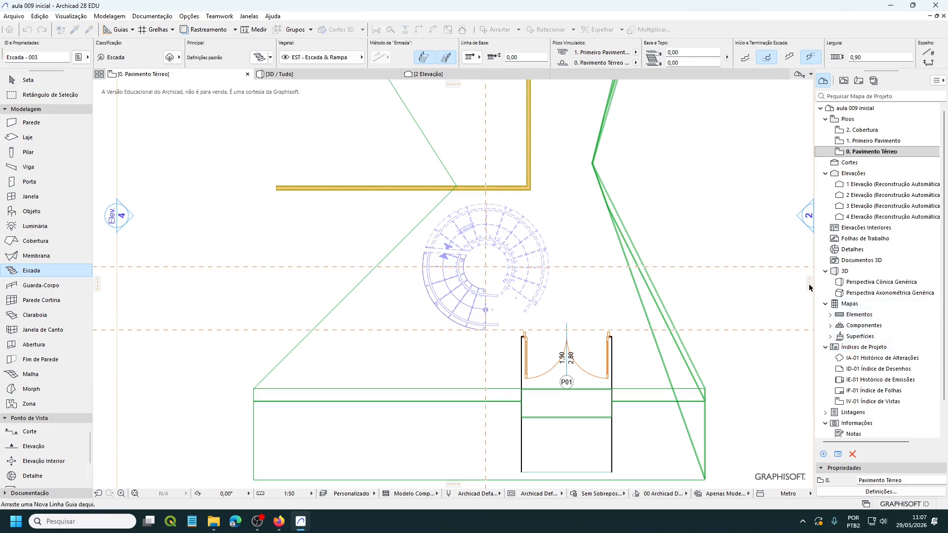
drag(810, 288, 584, 241)
scroll(584, 242, down, 2)
scroll(583, 240, up, 5)
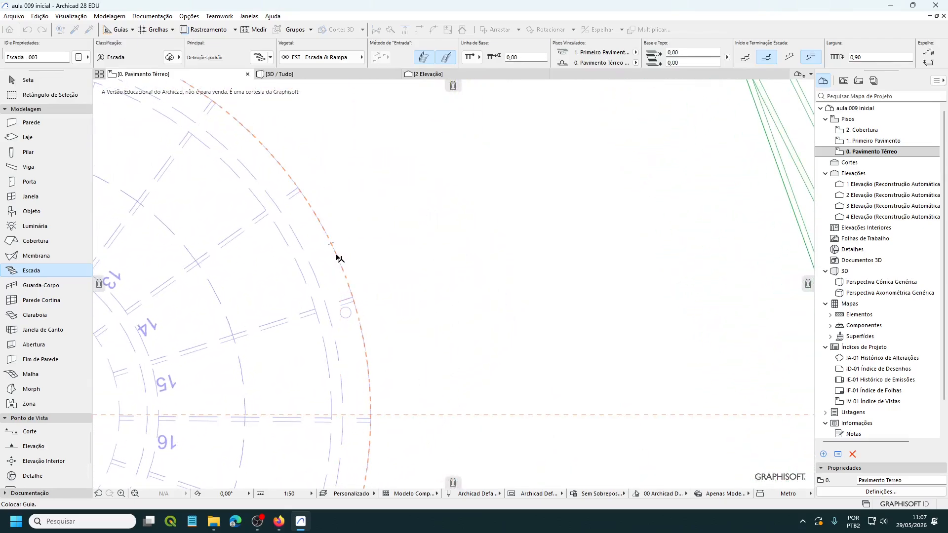
key(Escape)
scroll(593, 277, down, 3)
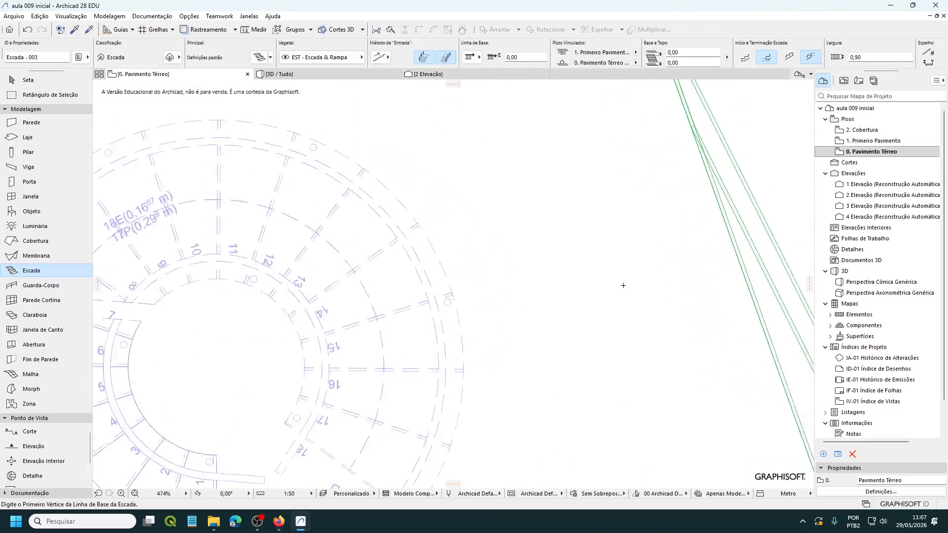
scroll(624, 285, down, 3)
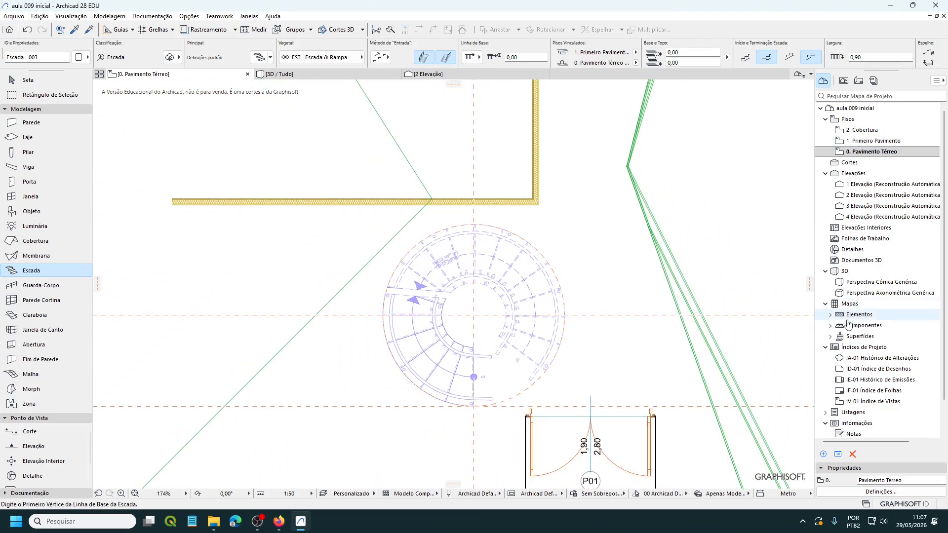
Step: Place a second circular guide line along the stair's inner edge, around the central void
click(810, 288)
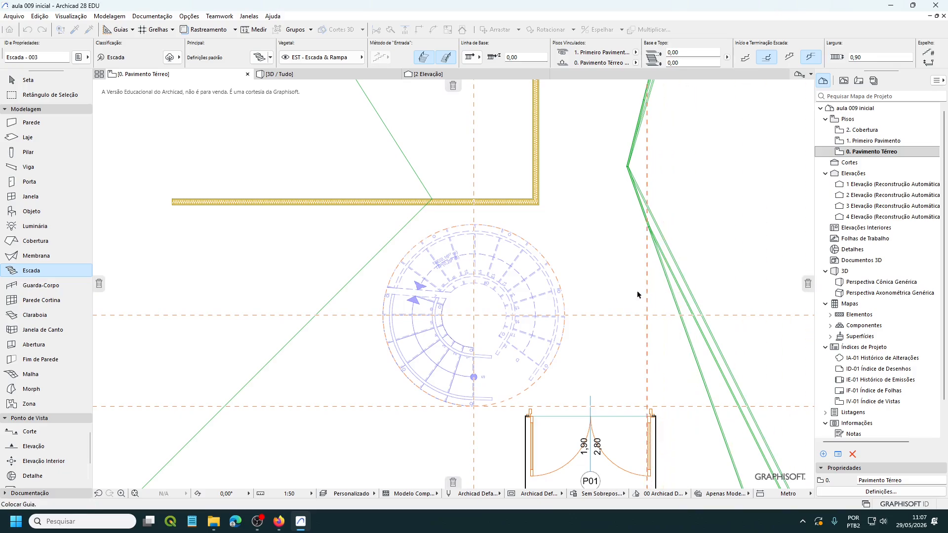
scroll(502, 300, up, 7)
scroll(503, 300, up, 4)
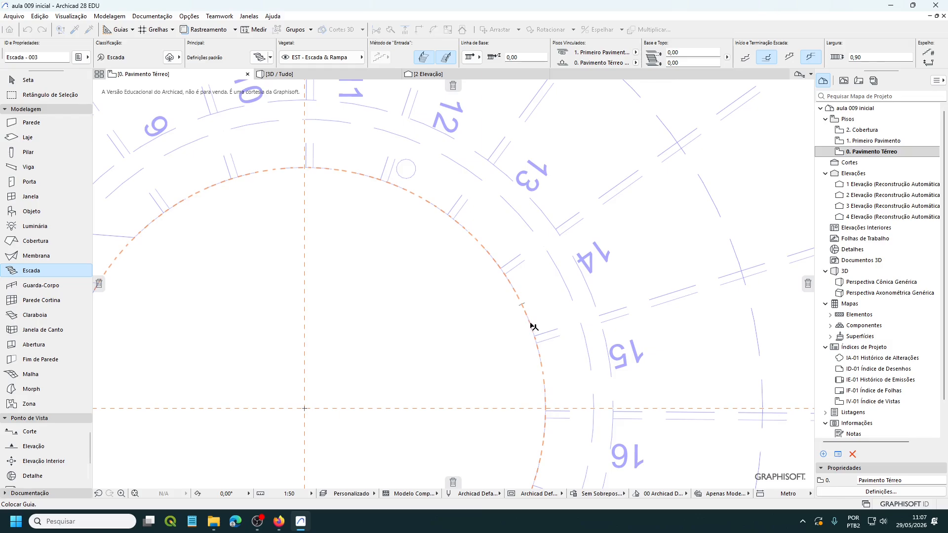
scroll(556, 316, down, 5)
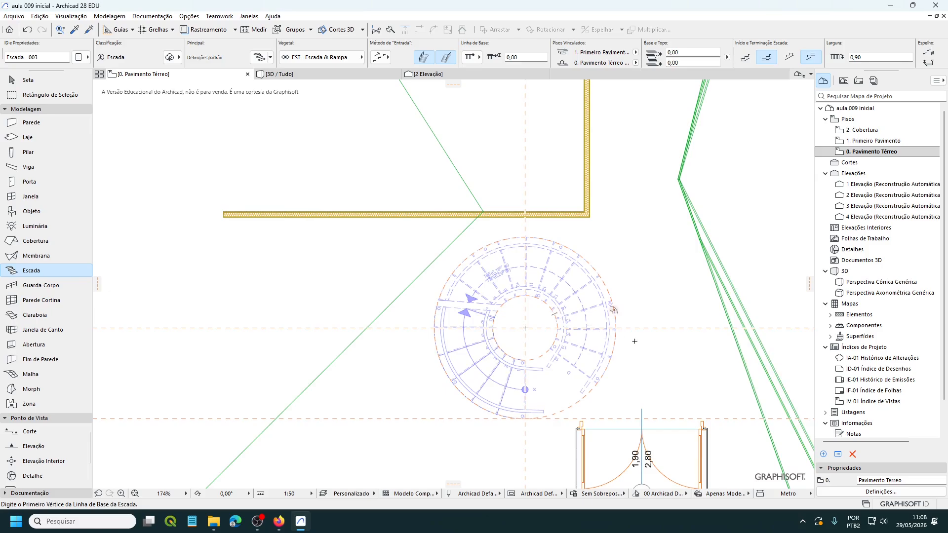
scroll(634, 339, down, 1)
middle_drag(644, 344, 566, 297)
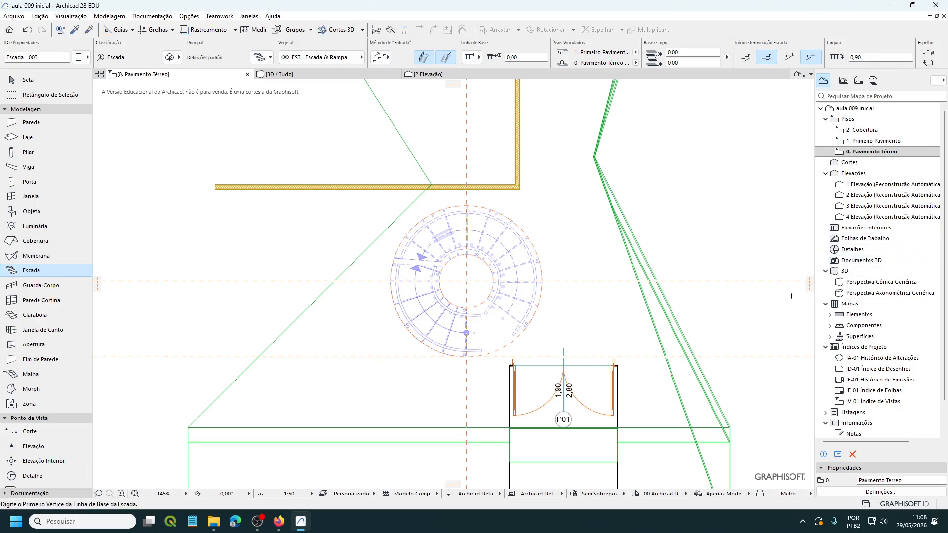
Step: Place a diagonal guide line along the edge of the stair's last step, through the circle's centre
drag(808, 289, 511, 320)
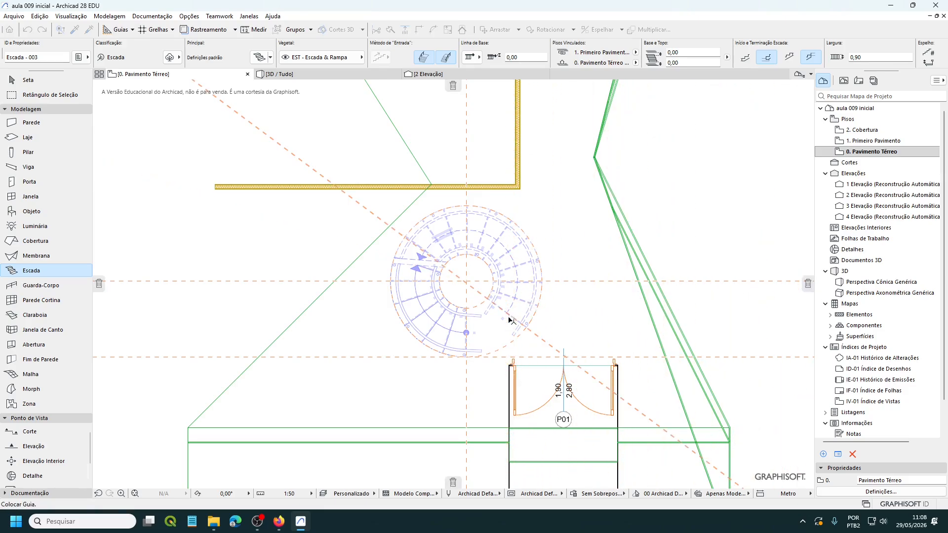
scroll(512, 320, up, 5)
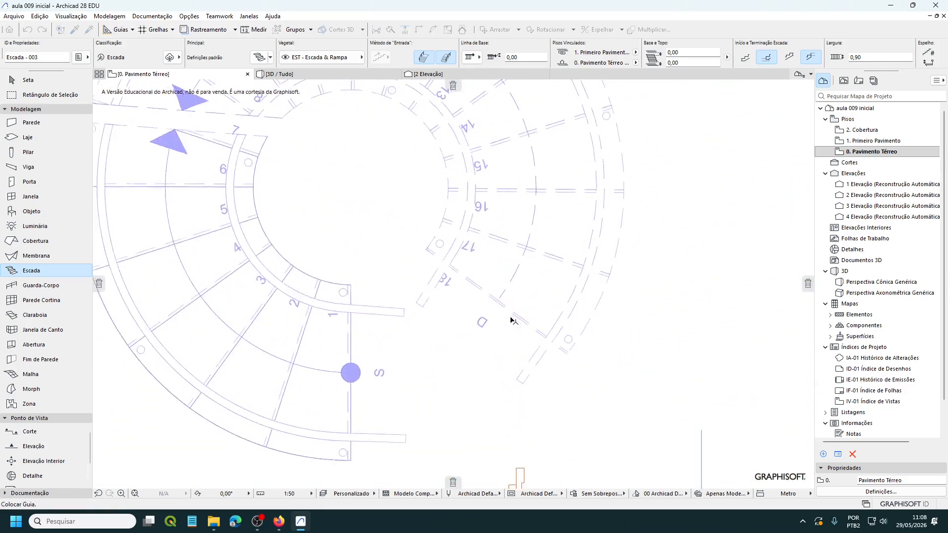
scroll(511, 320, up, 2)
drag(516, 314, 517, 315)
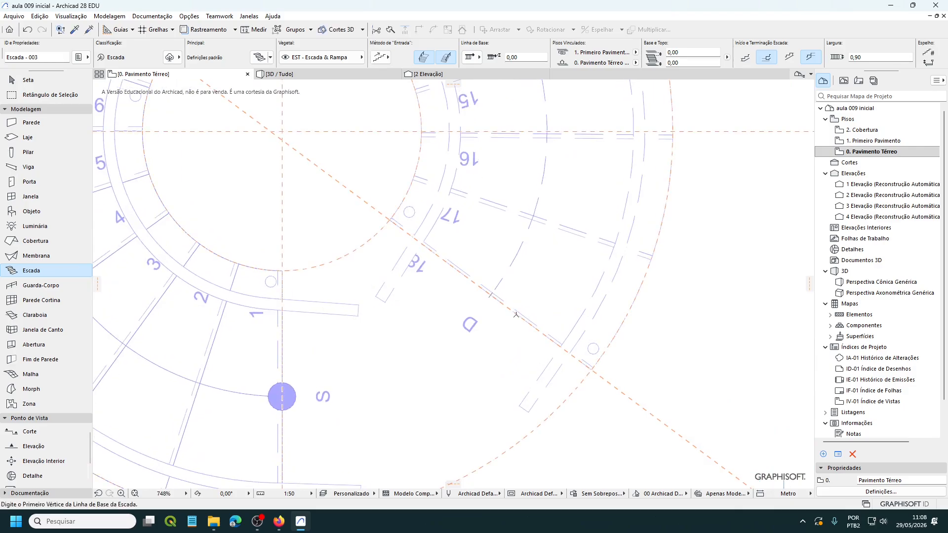
scroll(516, 315, down, 7)
scroll(554, 320, down, 3)
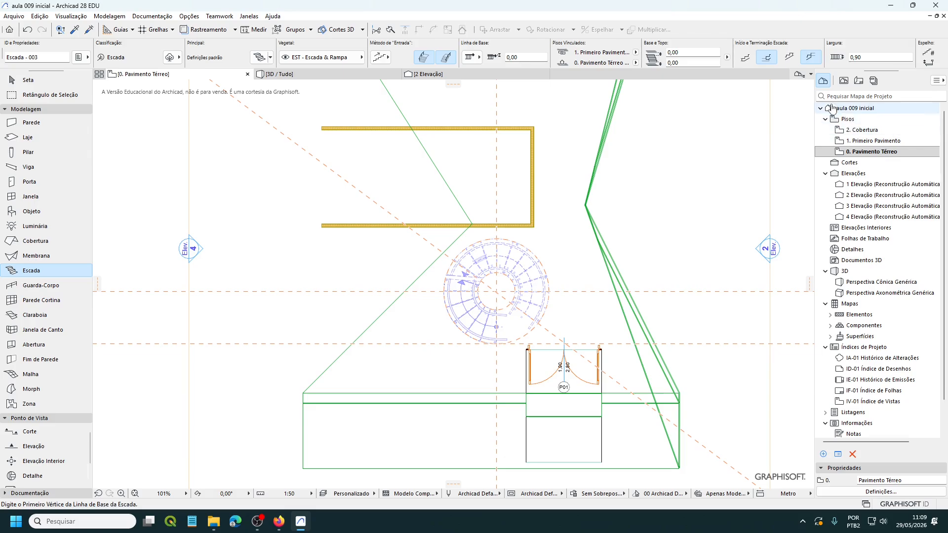
Step: Open the plan of "1. Primeiro Pavimento" and make the layer "EST - Laje de piso pav sup" visible
double_click(869, 141)
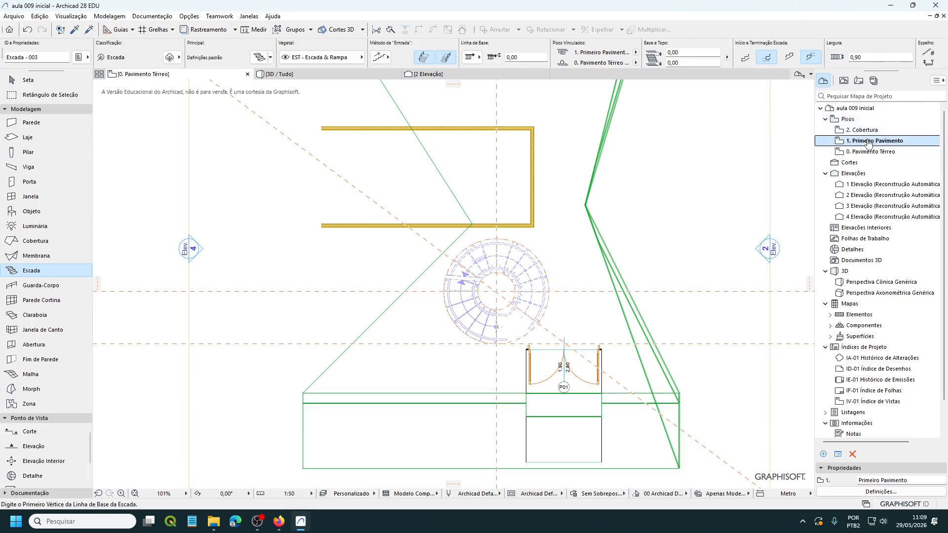
scroll(704, 168, down, 1)
scroll(704, 168, down, 1)
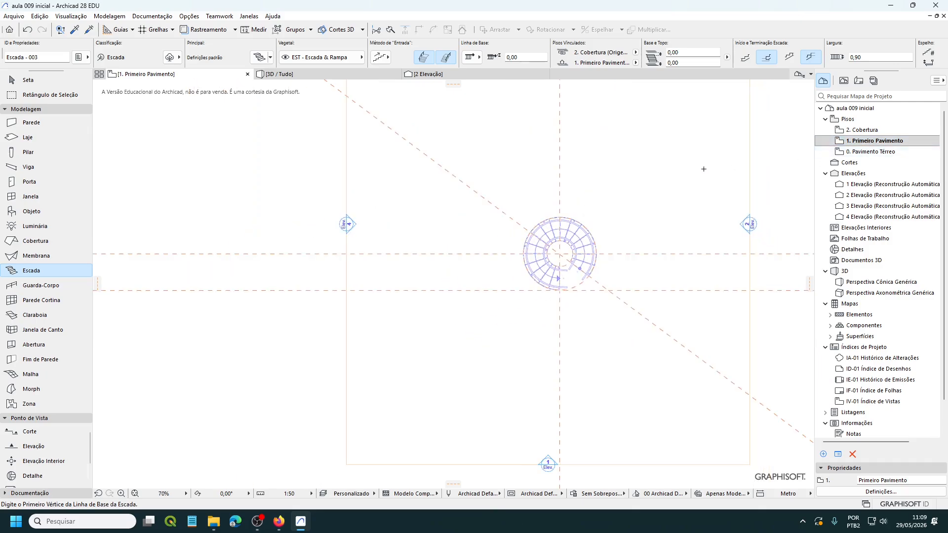
middle_drag(704, 169, 606, 178)
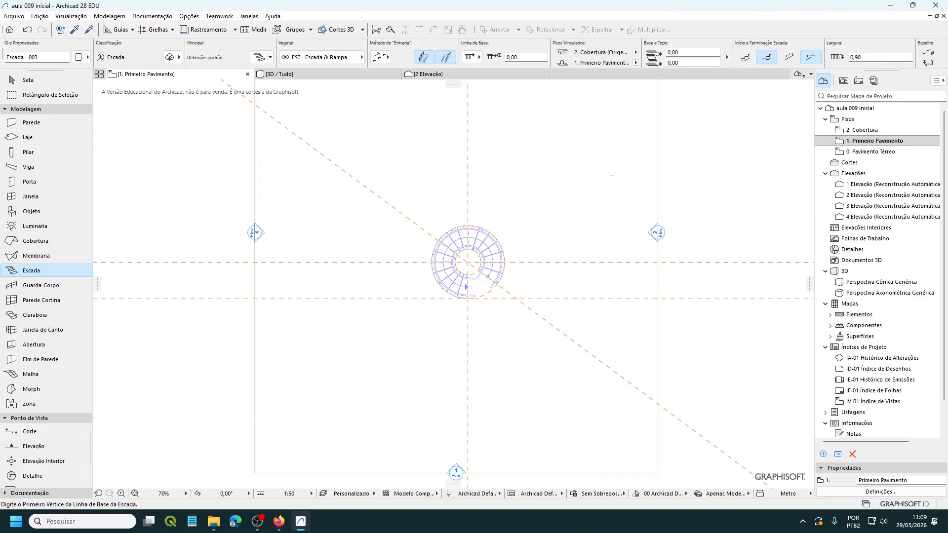
key(ctrl+l)
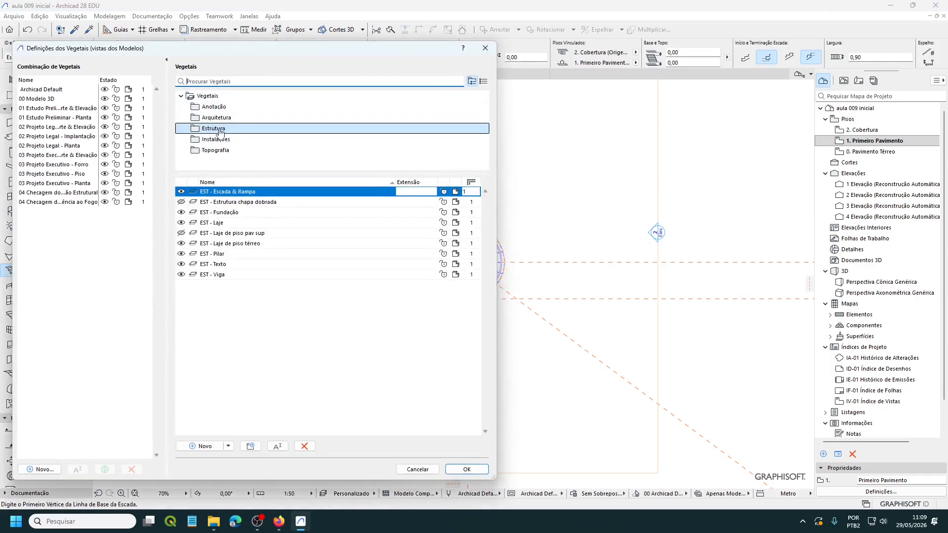
click(182, 234)
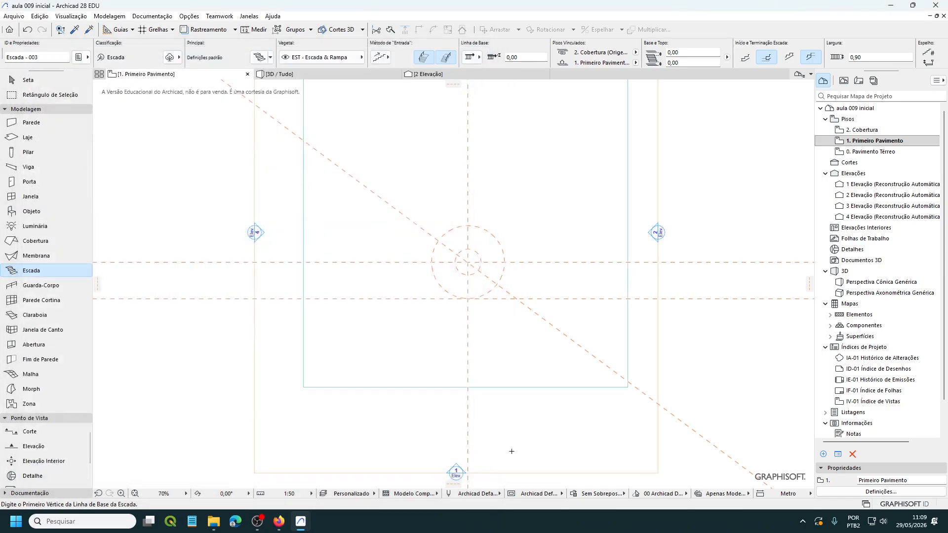
Step: Select the upper floor slab that surrounds the circular stair guide lines
scroll(516, 444, down, 3)
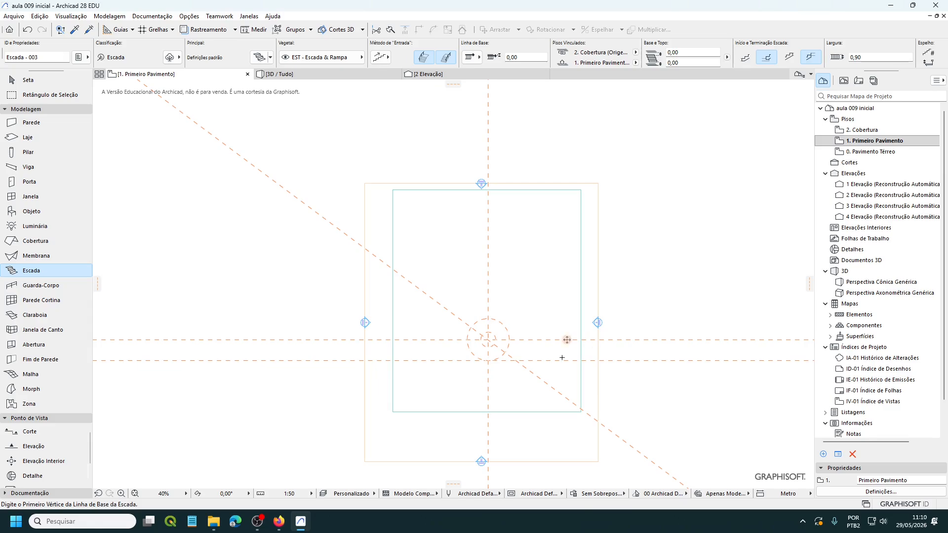
scroll(497, 407, up, 2)
scroll(496, 407, up, 2)
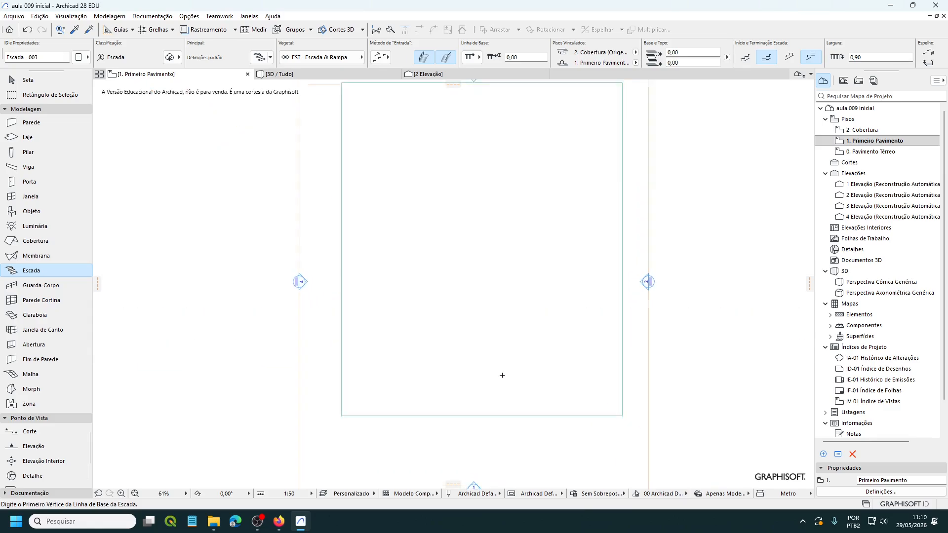
scroll(503, 375, up, 1)
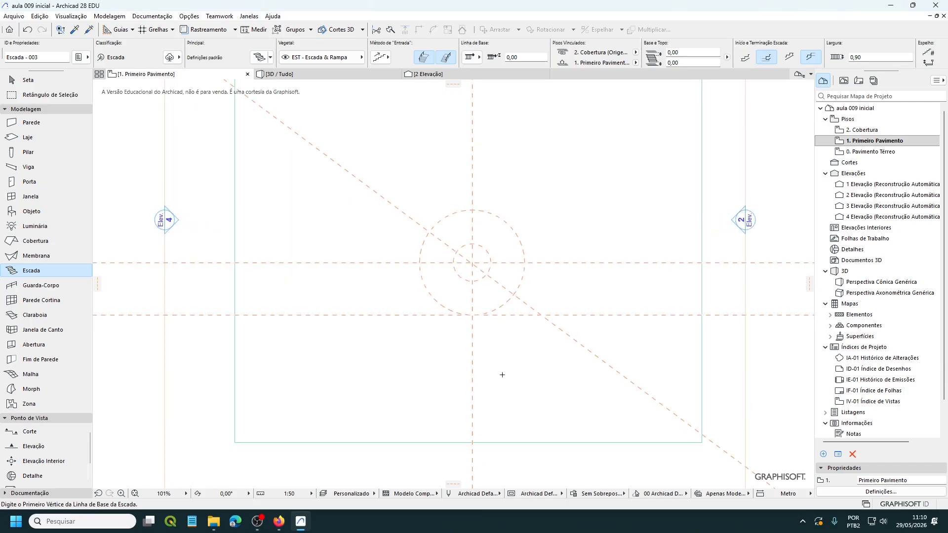
scroll(502, 374, up, 2)
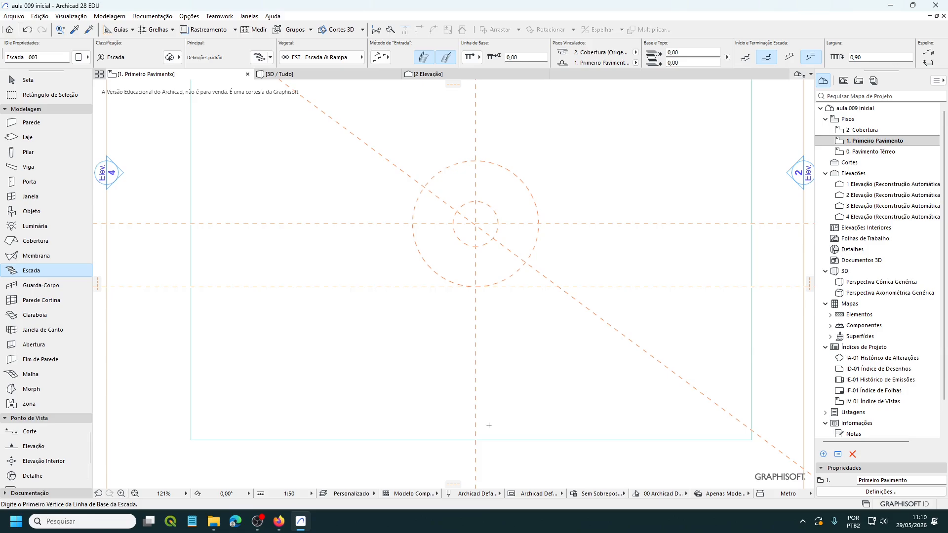
key(space)
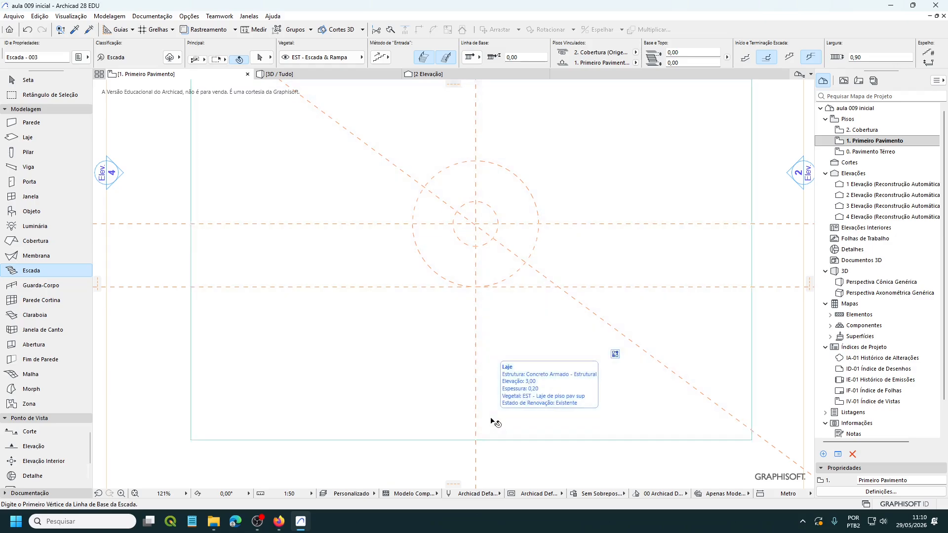
shift+click(491, 422)
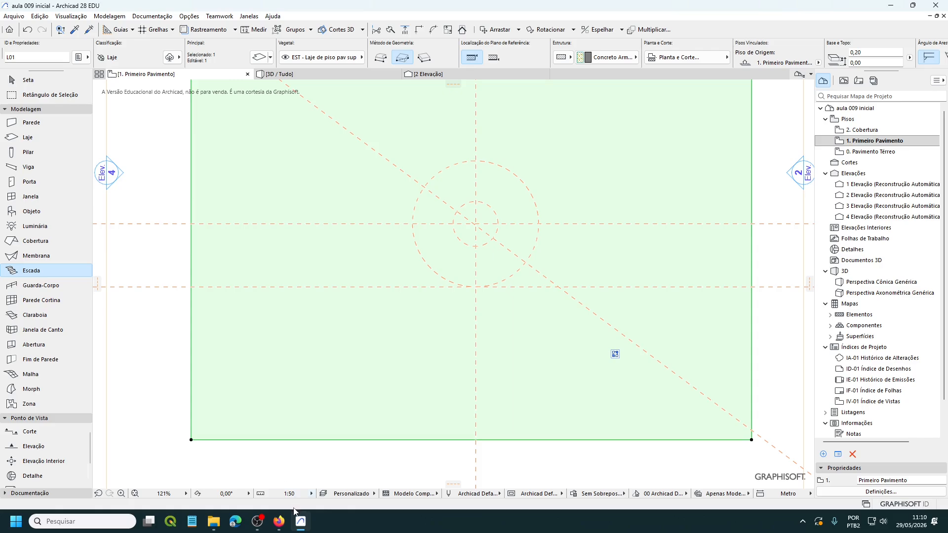
Step: Switch to the Firefox image "recorte laje escada.png" and study the numbered point order of the slab cutout, returning to Archicad
mouse_move(279, 524)
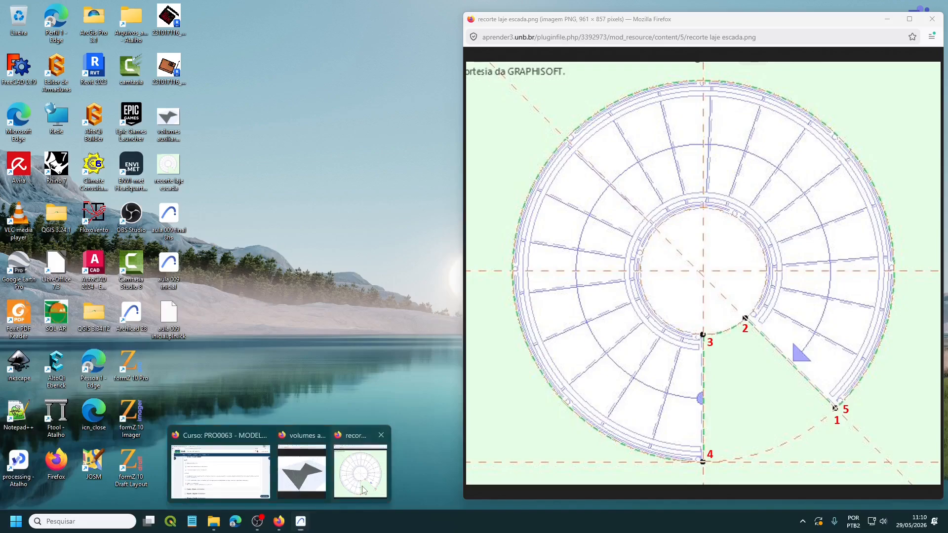
click(361, 472)
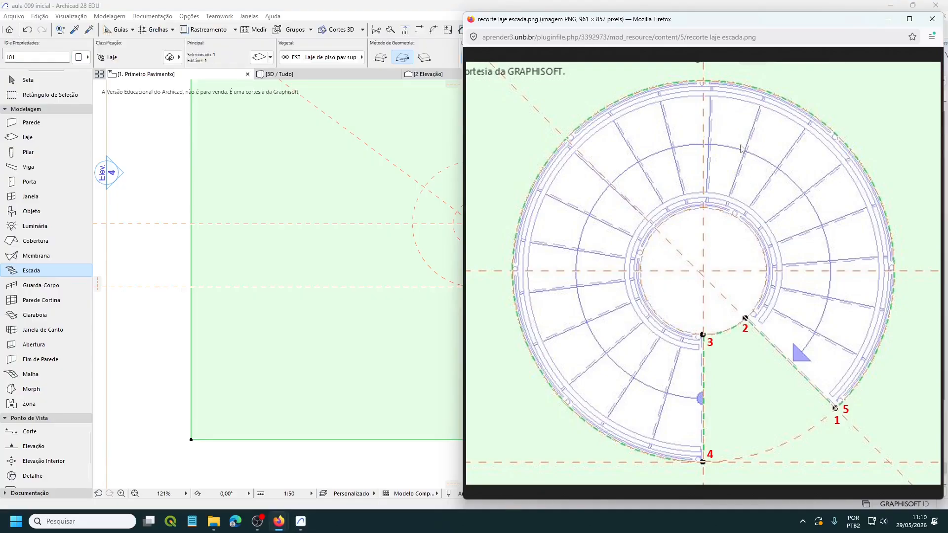
drag(697, 23, 473, 22)
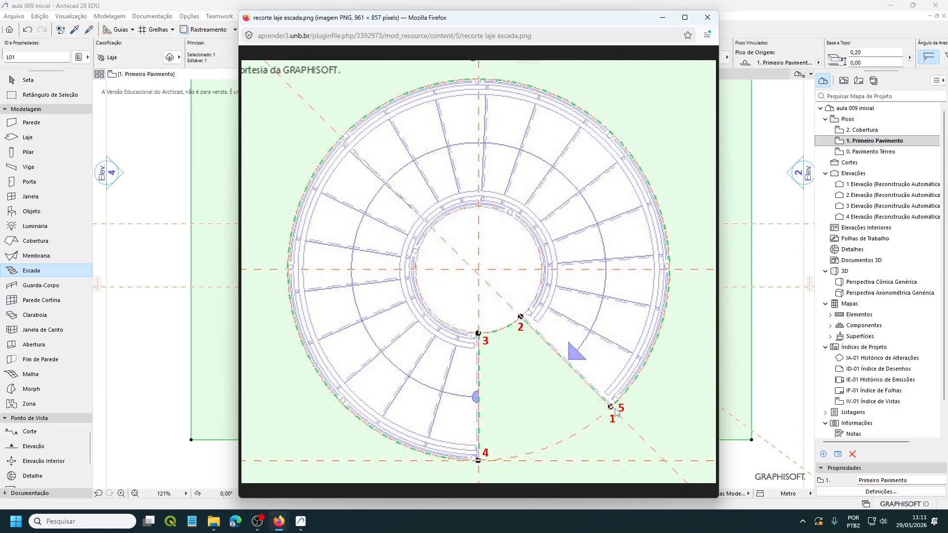
click(784, 8)
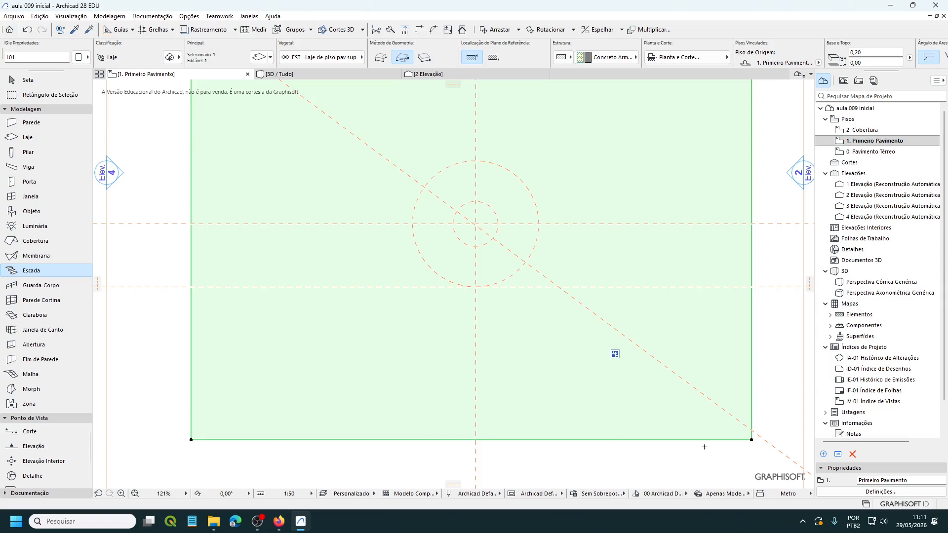
Step: Start subtracting a polygonal opening from the selected slab at the intersection of the diagonal guide line and the outer guide circle
click(191, 439)
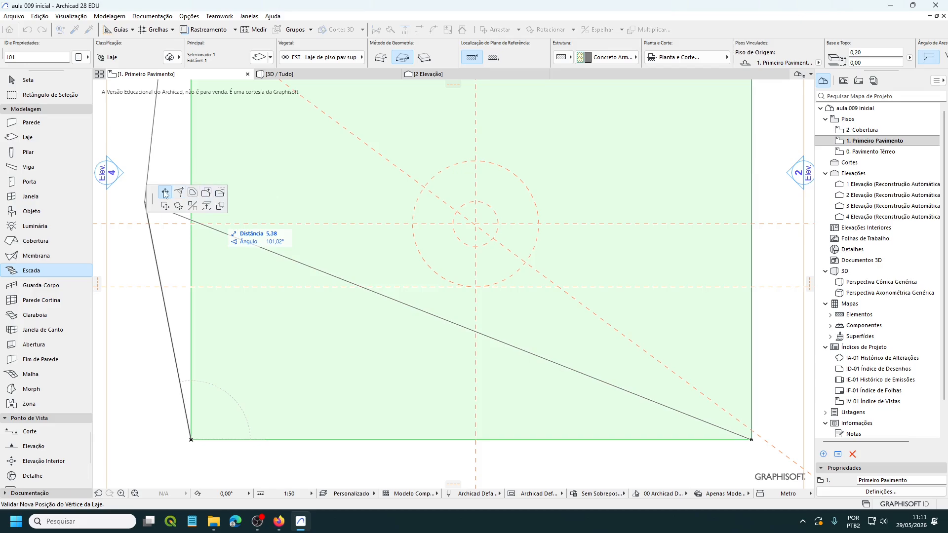
click(221, 194)
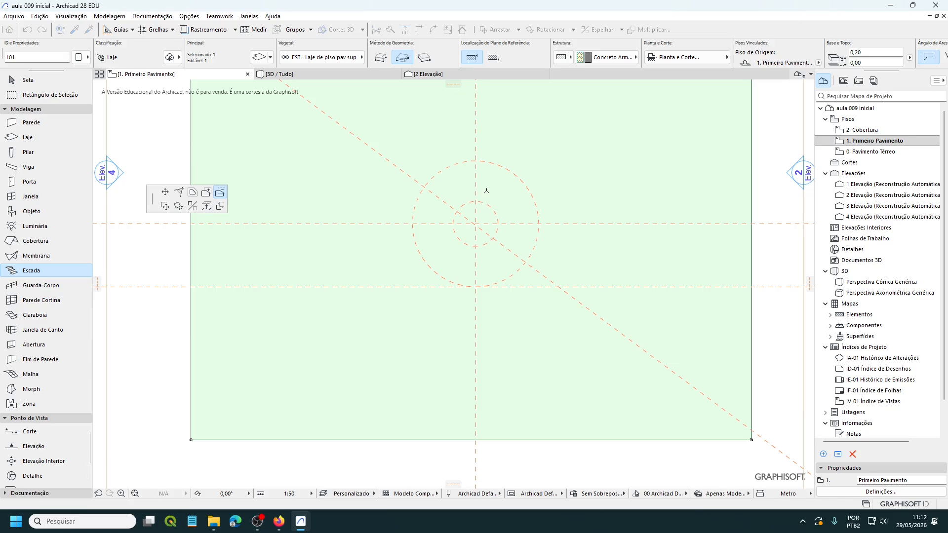
scroll(460, 152, up, 2)
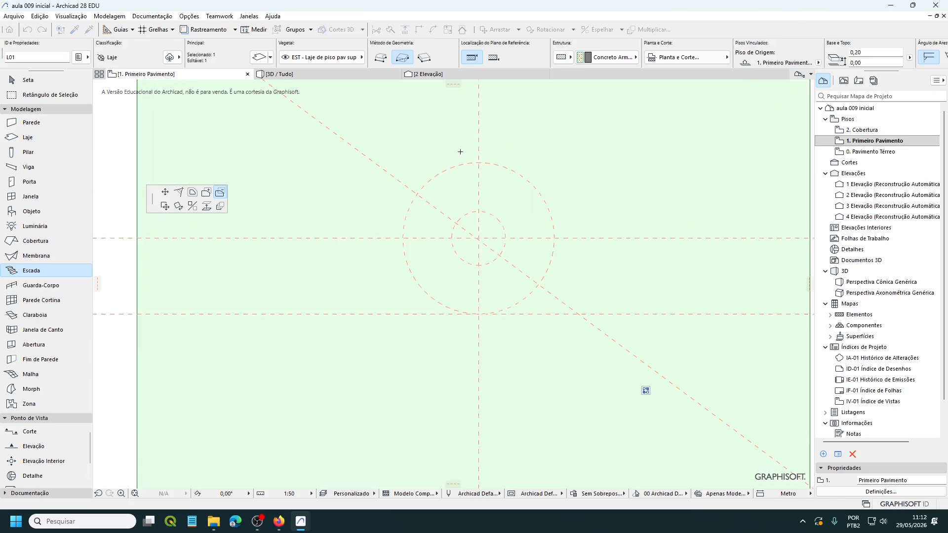
scroll(461, 152, up, 1)
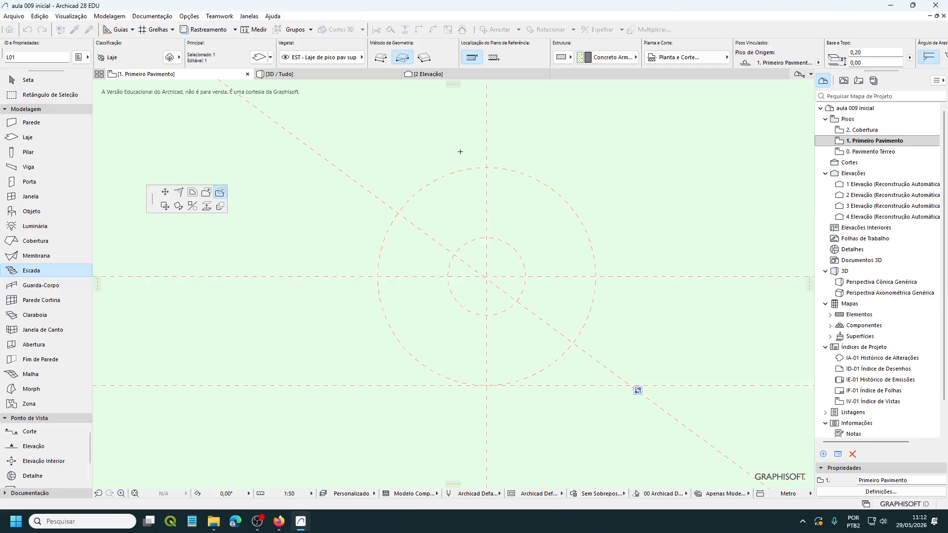
scroll(460, 152, up, 1)
click(597, 382)
click(588, 334)
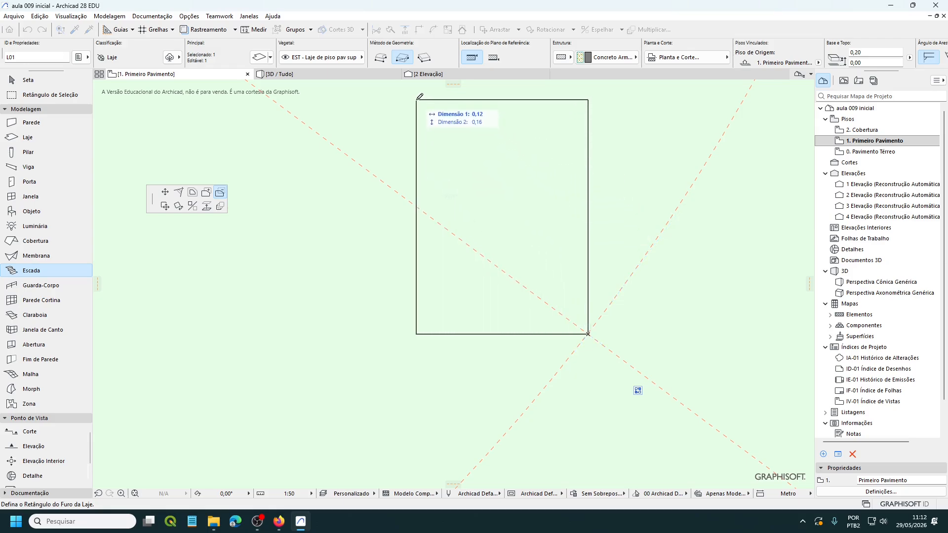
click(380, 58)
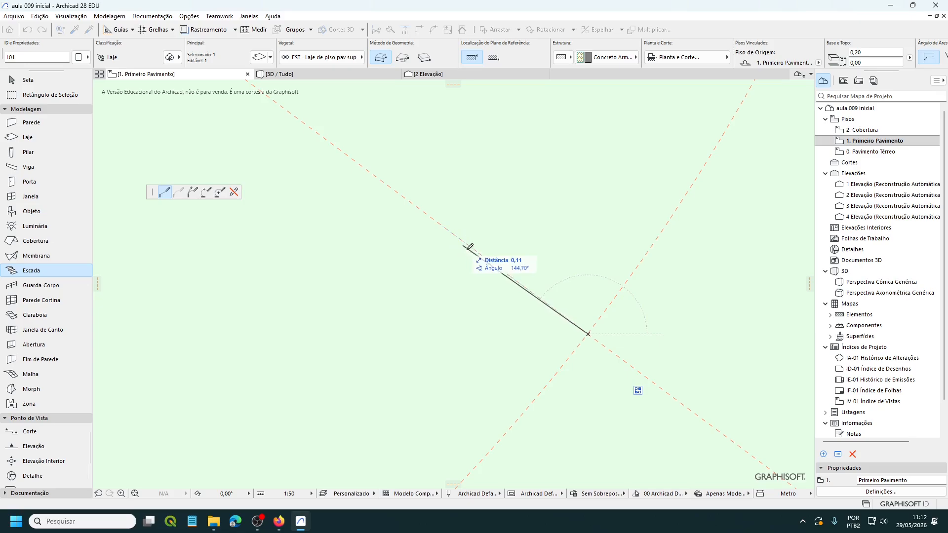
Step: Draw the opening's first straight edge, 0,90 m long, along the diagonal guide line to the inner guide circle
key(Escape)
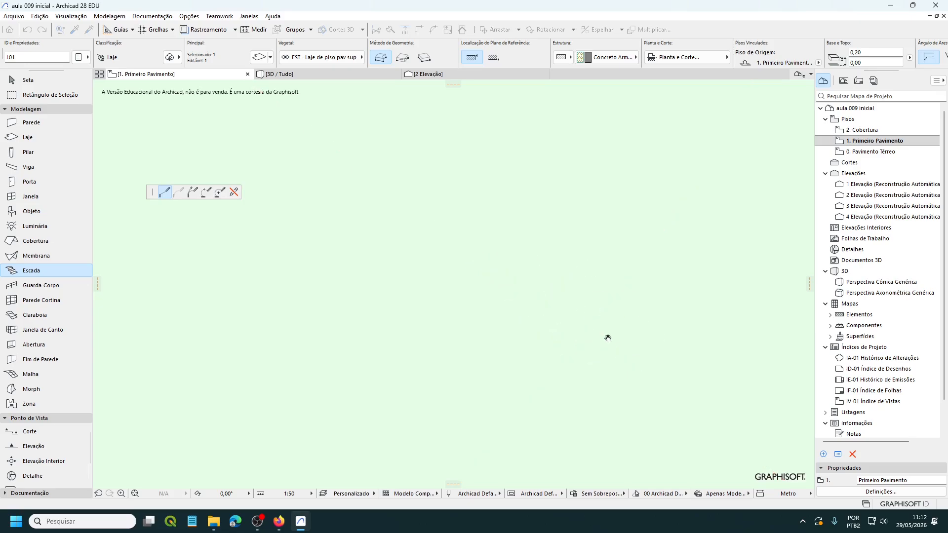
click(638, 390)
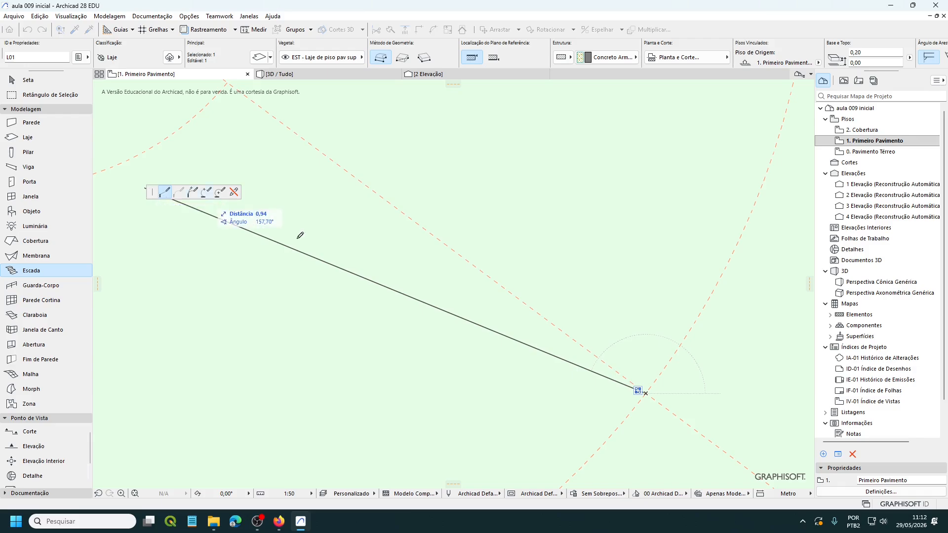
key(Escape)
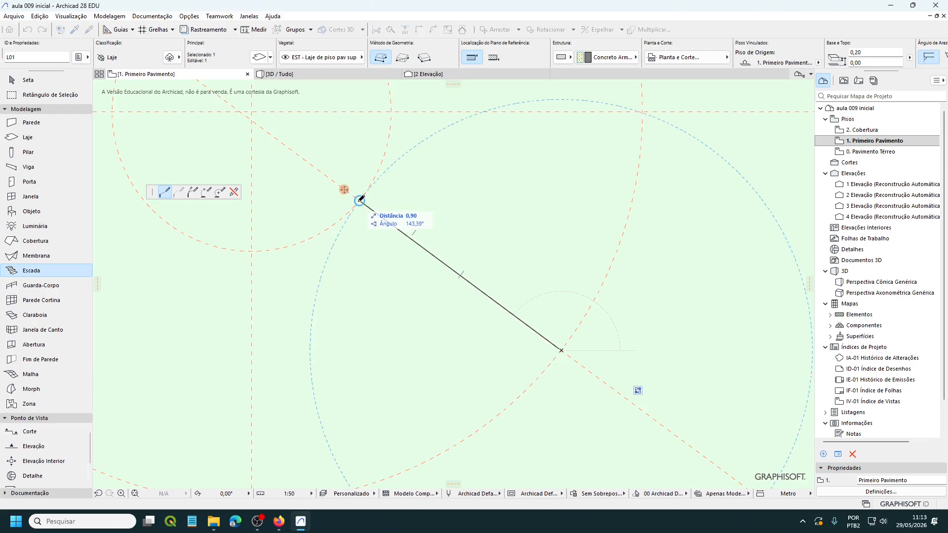
middle_drag(361, 199, 485, 277)
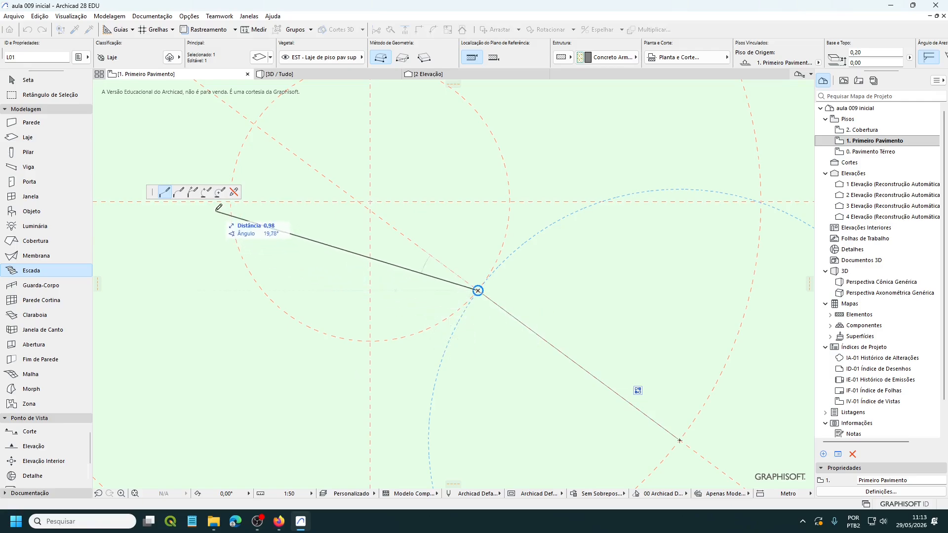
Step: Continue the opening contour with an arc centred on the guide circles, following the inner circle to its lower intersection with the vertical guide line
click(221, 193)
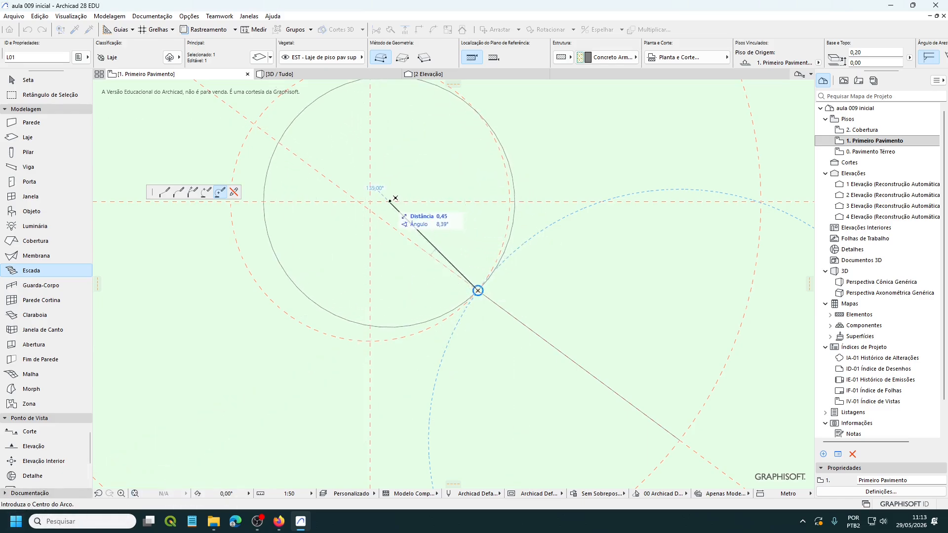
click(371, 202)
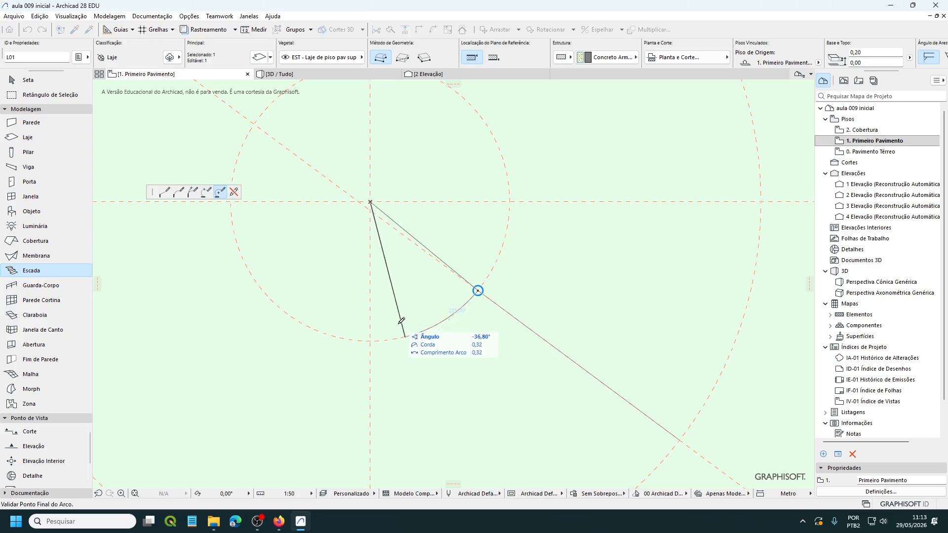
click(370, 341)
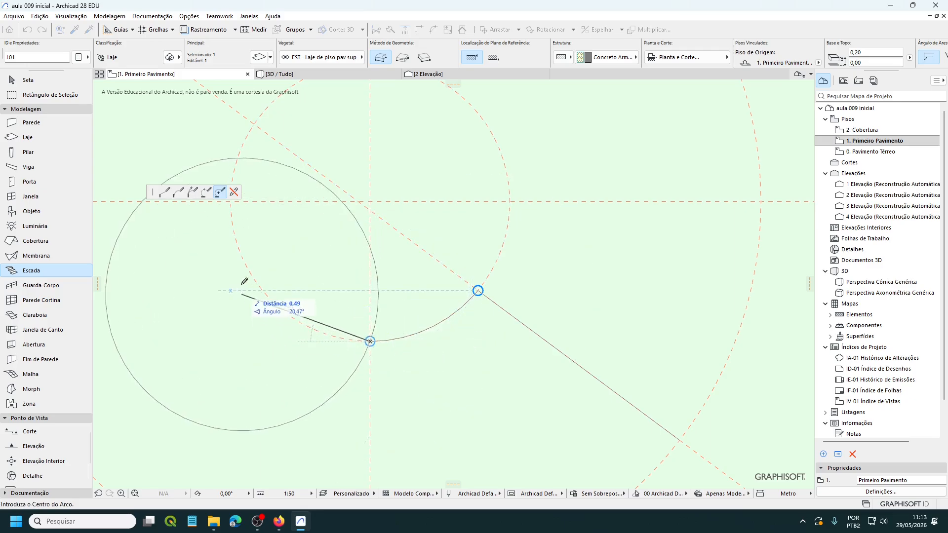
Step: Add a straight 0,90 m edge down the vertical guide line from the inner circle to the outer circle
click(164, 193)
scroll(395, 243, down, 3)
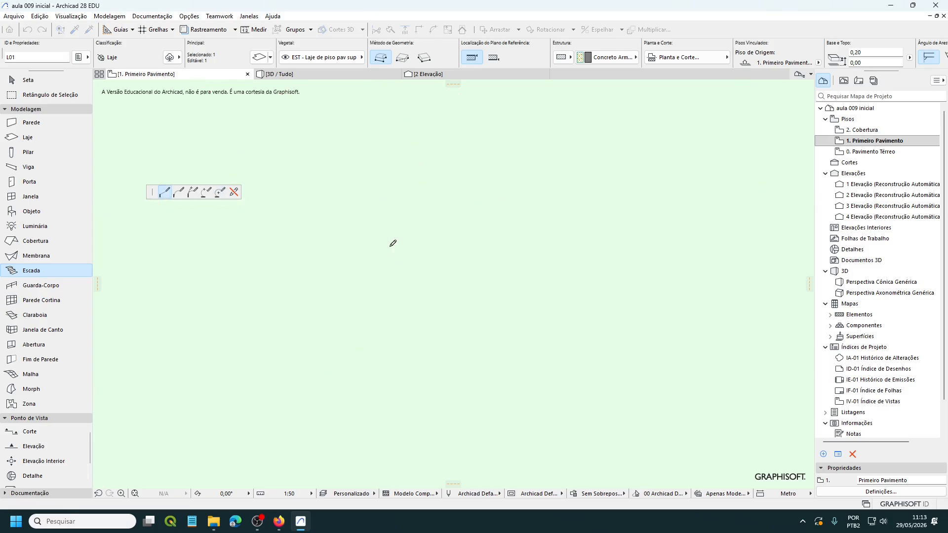
scroll(398, 242, down, 1)
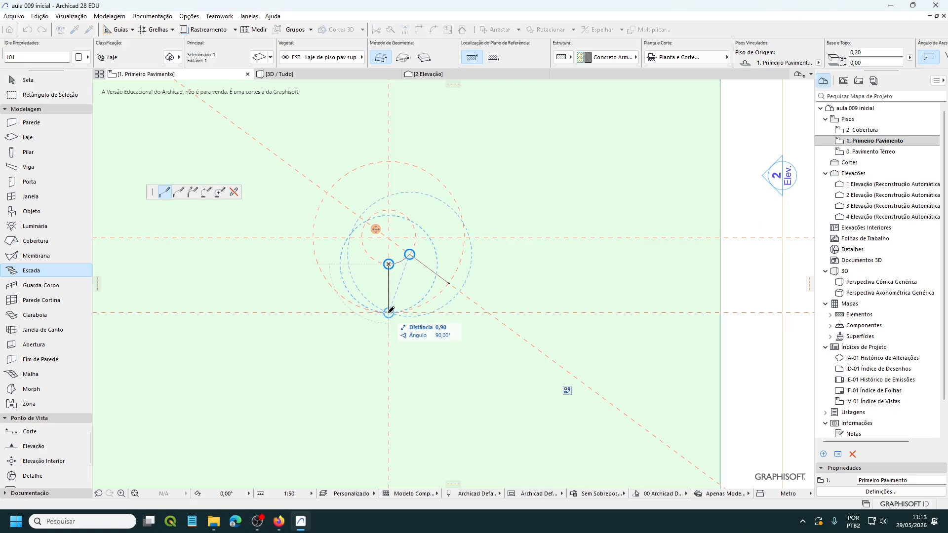
click(389, 312)
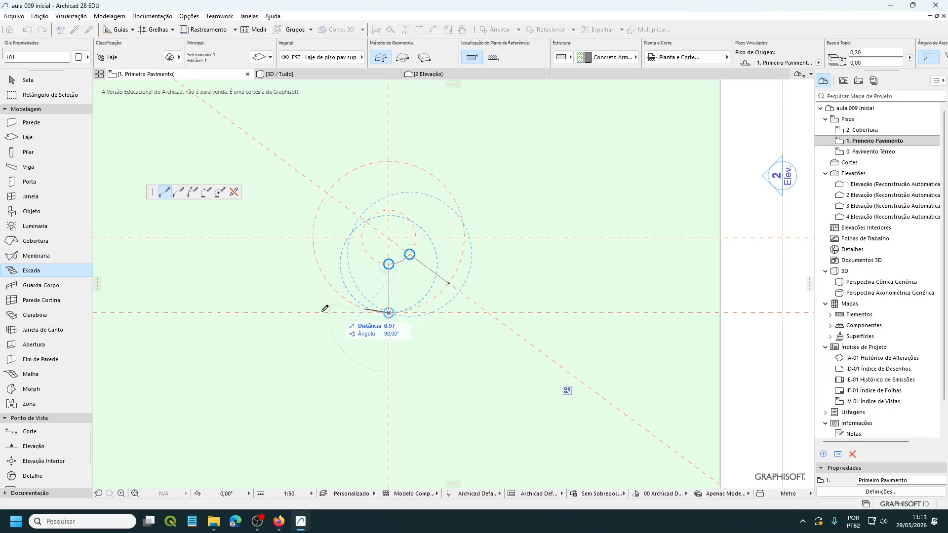
Step: Close the slab opening with the long arc around the outer guide circle, centred on the guides' intersection and ending at the start point
scroll(315, 308, down, 1)
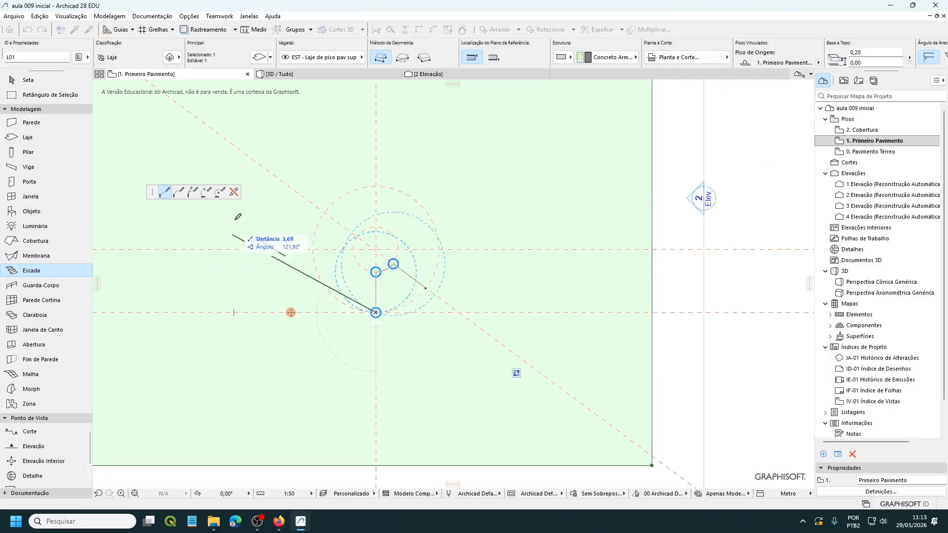
click(220, 192)
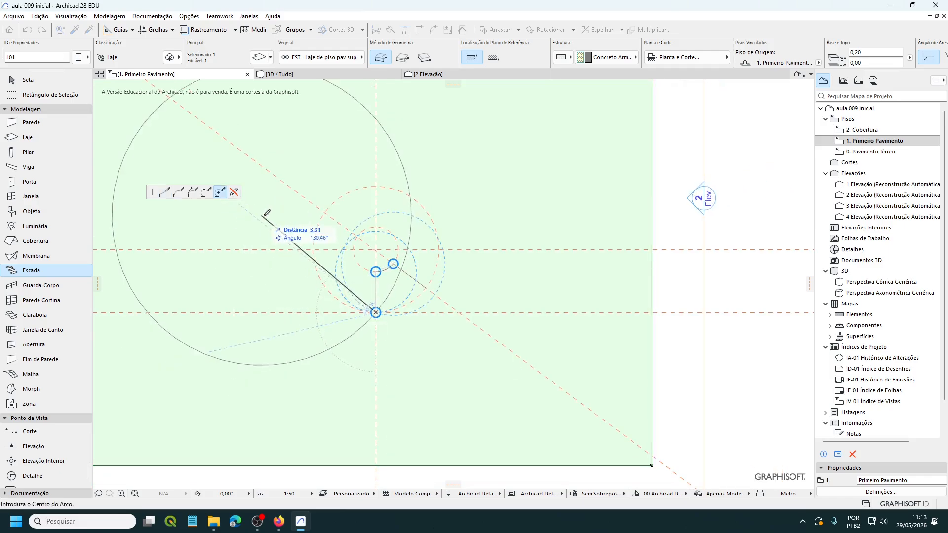
scroll(392, 254, up, 2)
scroll(400, 249, up, 1)
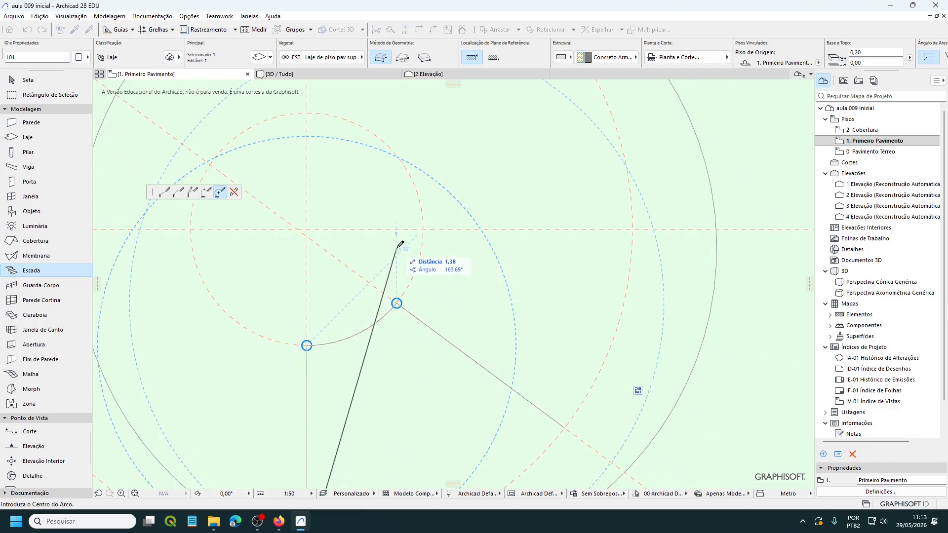
click(307, 228)
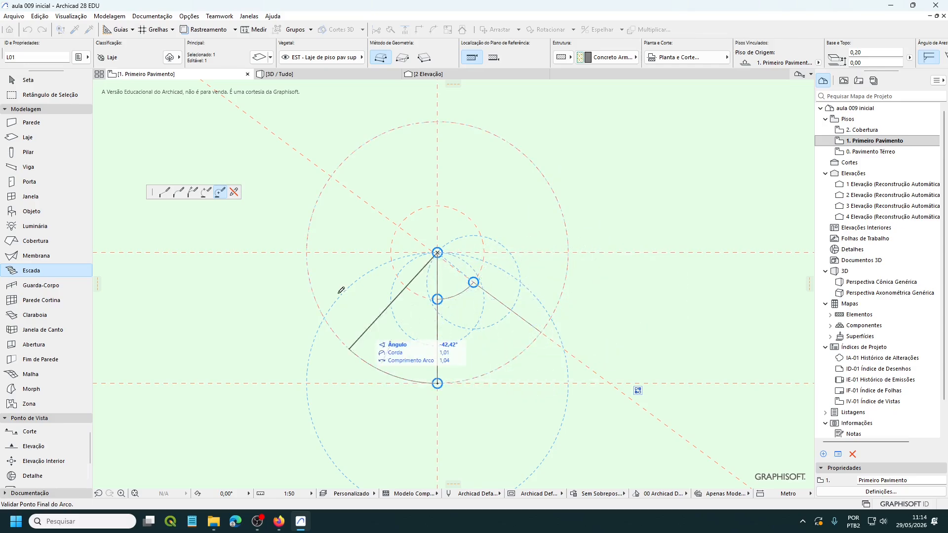
click(544, 327)
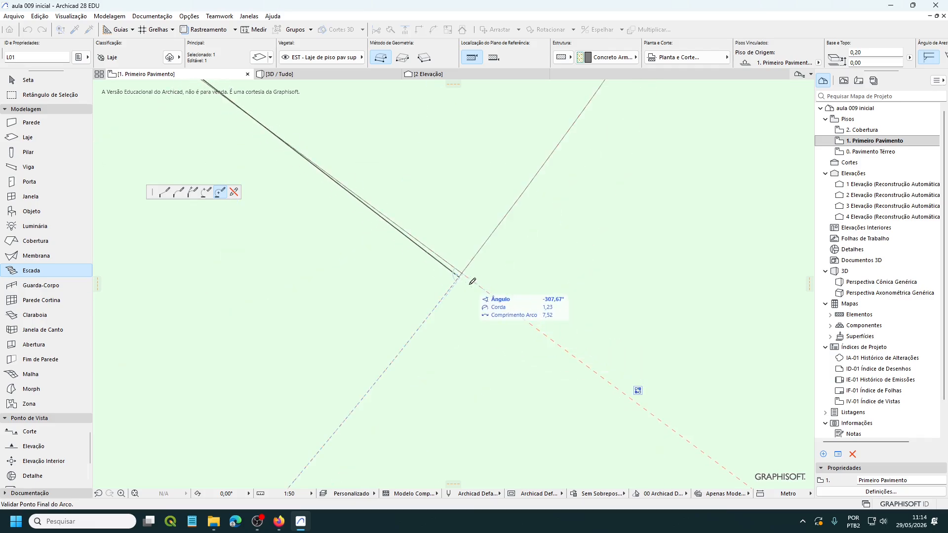
click(464, 271)
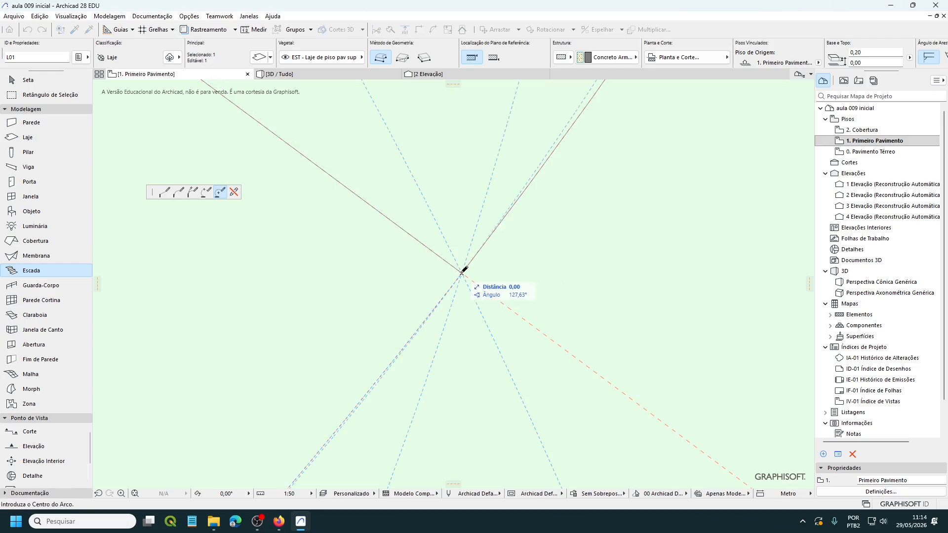
click(464, 271)
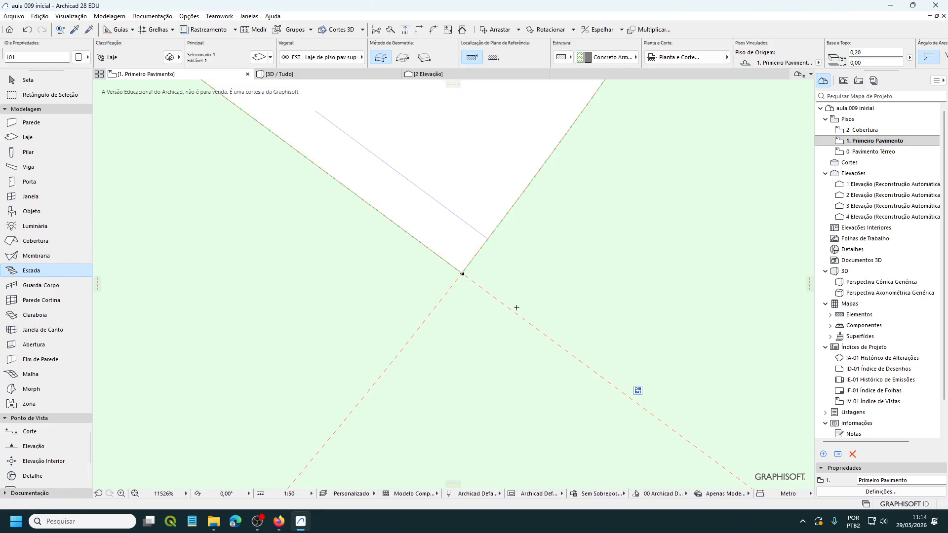
Step: Inspect the slab opening around the circular stair in plan and in the 3D view, deselect the slab and return to the plan
middle_drag(527, 308, 606, 393)
scroll(606, 393, down, 2)
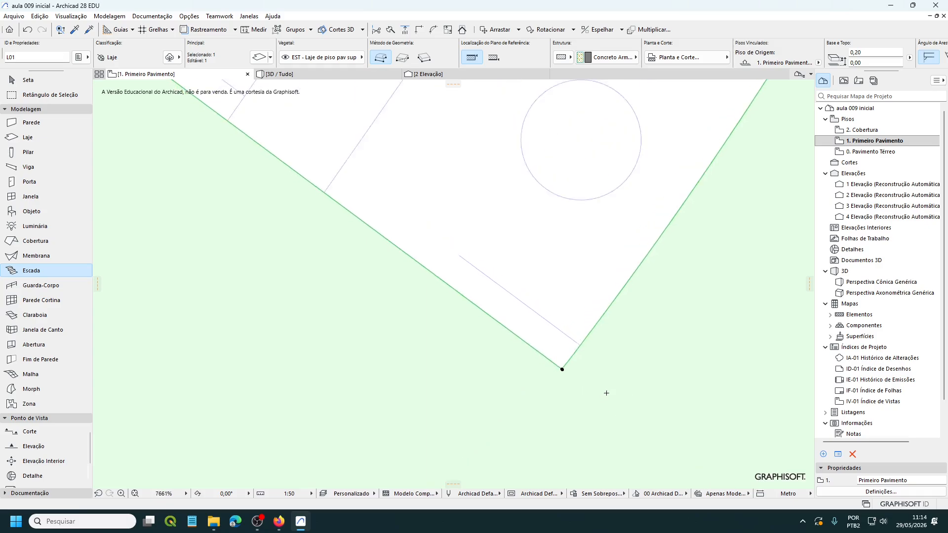
scroll(606, 394, down, 10)
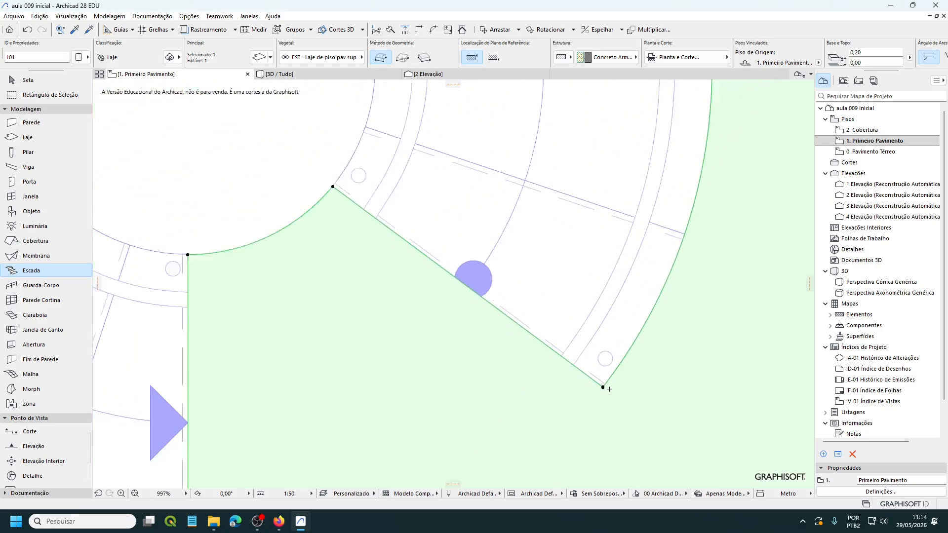
scroll(610, 389, down, 4)
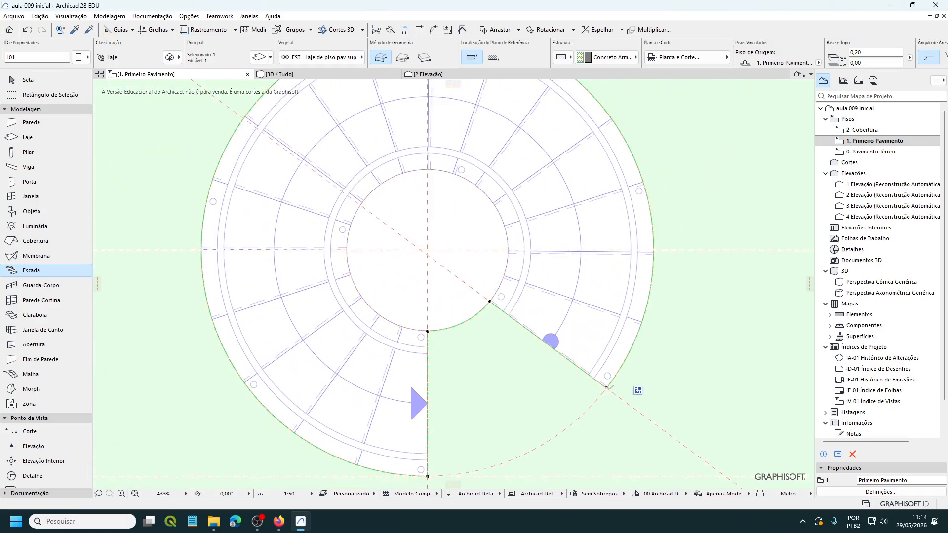
scroll(609, 387, down, 2)
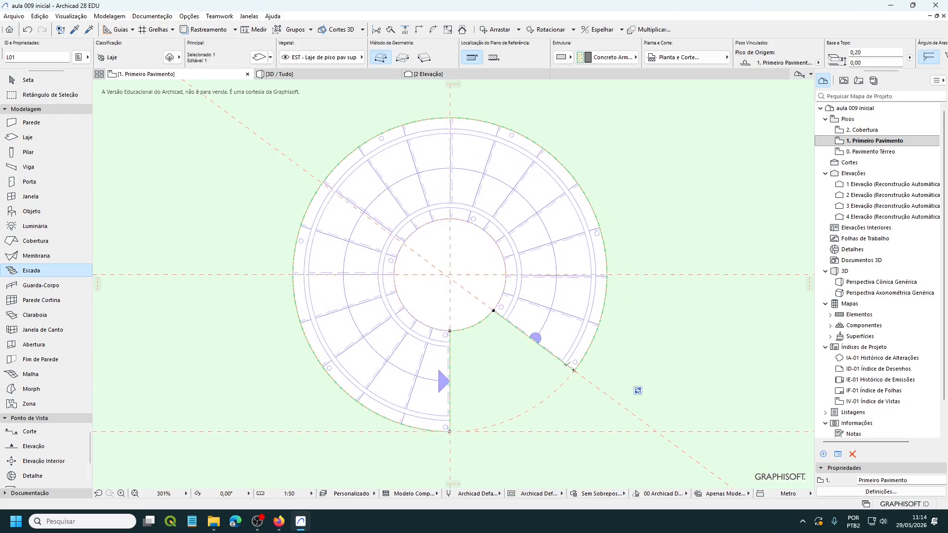
click(341, 77)
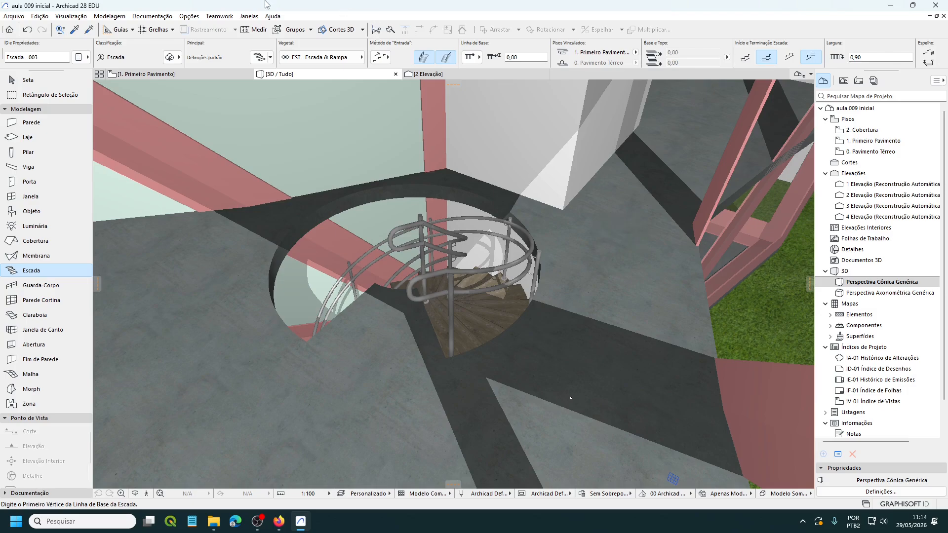
click(200, 76)
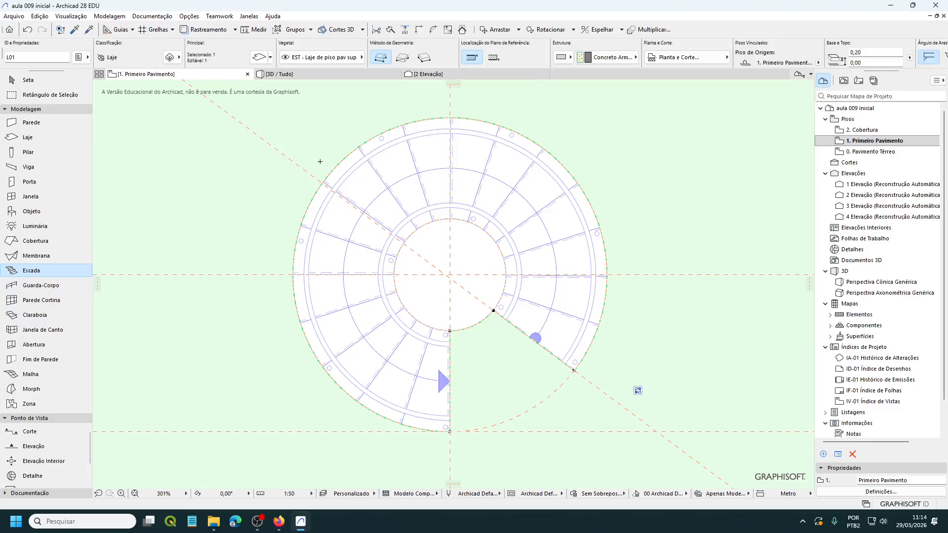
key(Escape)
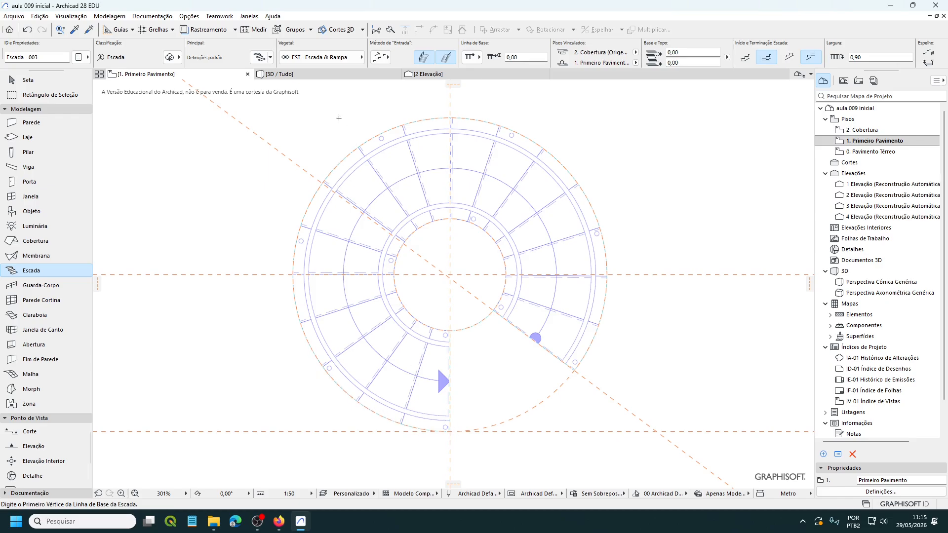
click(326, 75)
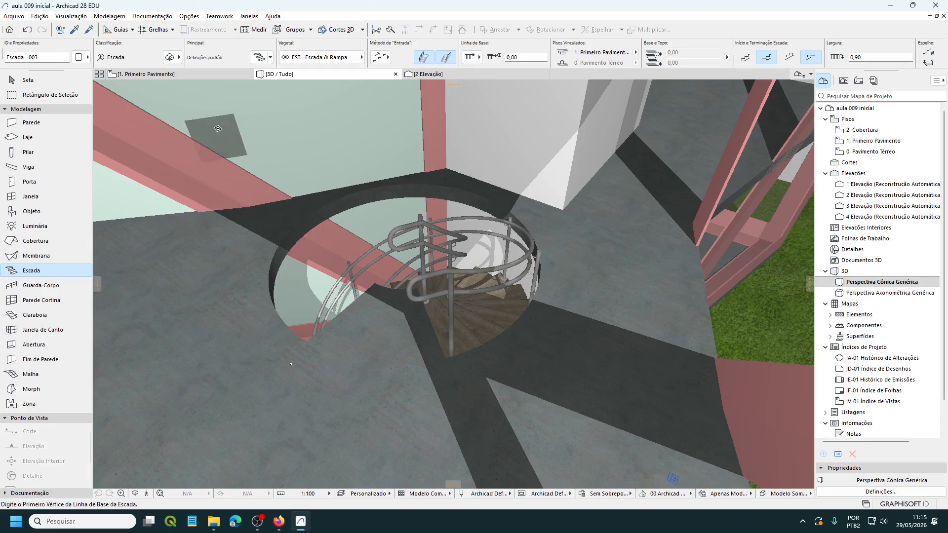
click(175, 74)
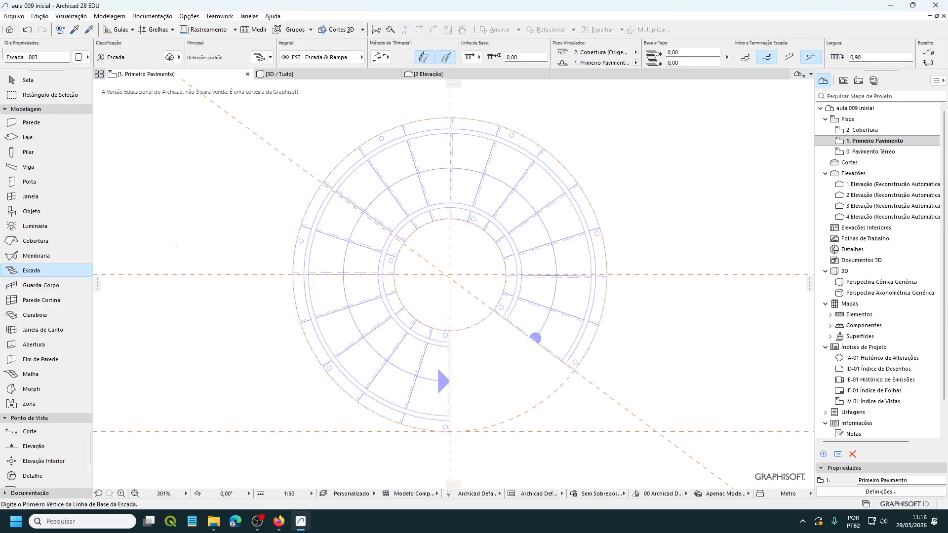
Step: Hide the structural layer "EST - Escada & Rampa" in the first-floor plan
key(ctrl+l)
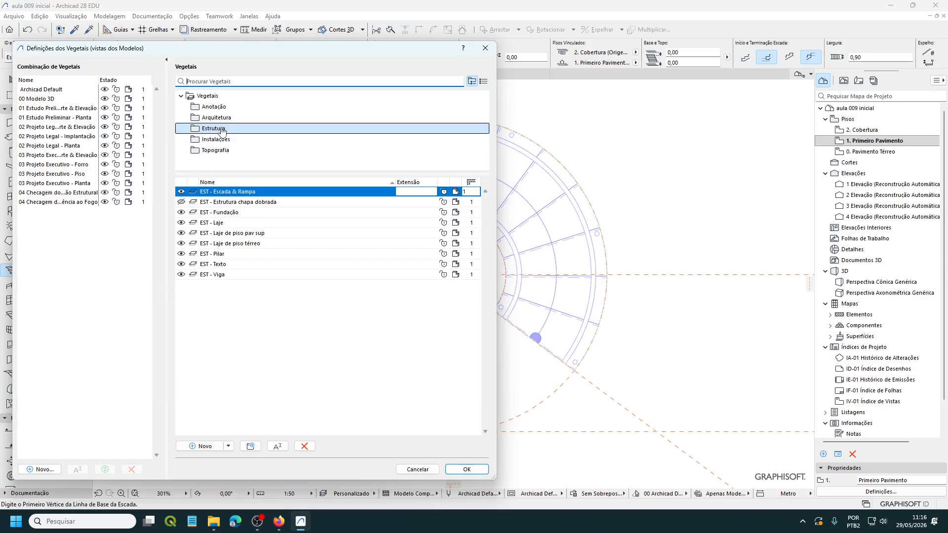
click(182, 192)
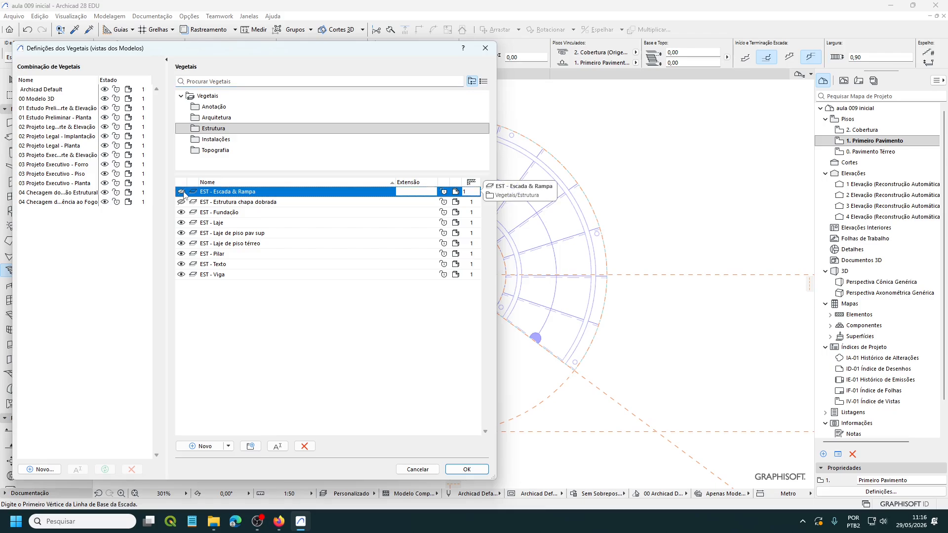
click(472, 470)
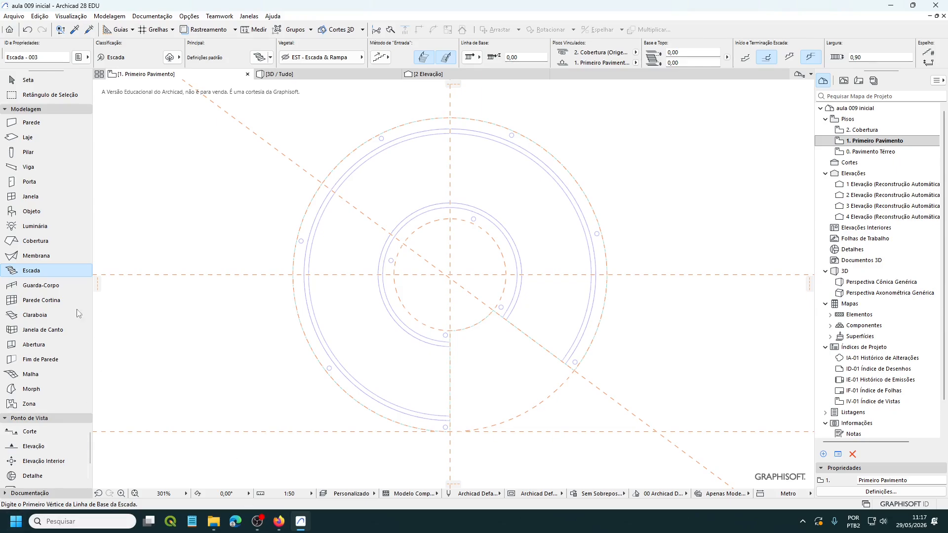
Step: Load the railing favourite "Guarda-Corpo de vidro c/ poste" for the Guarda-Corpo tool
click(30, 285)
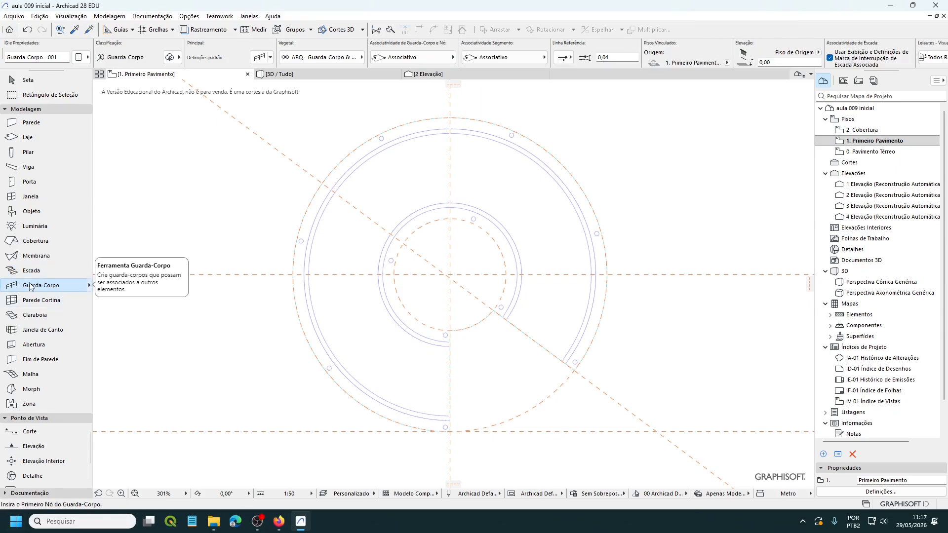
click(89, 286)
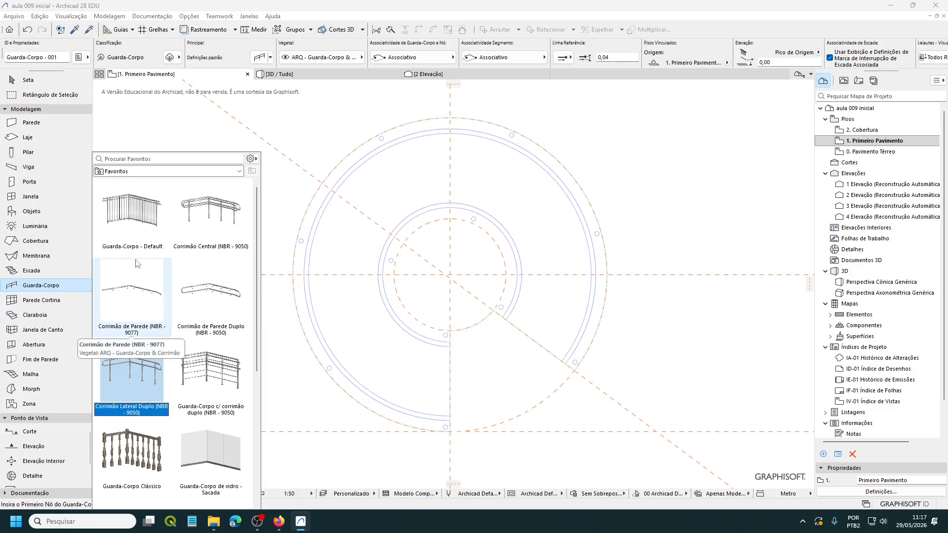
scroll(135, 262, down, 3)
scroll(136, 277, down, 3)
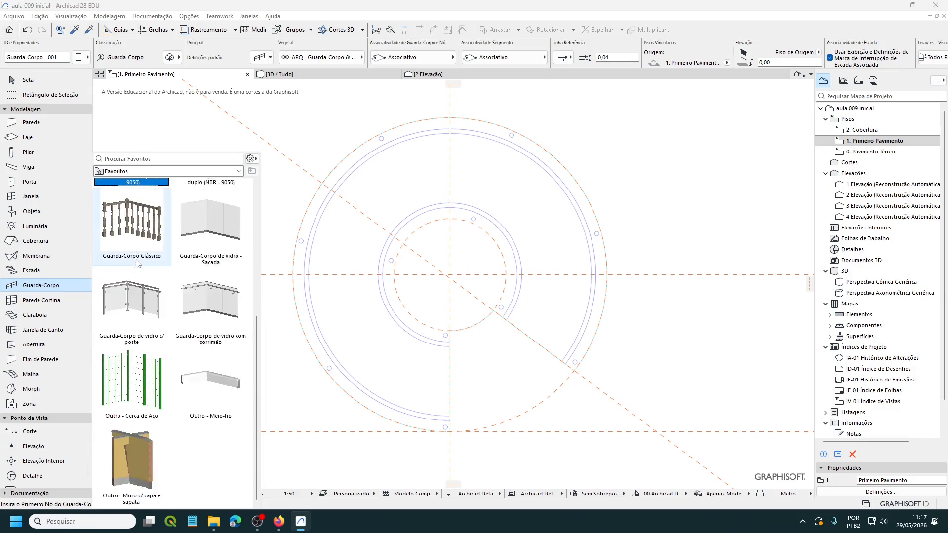
double_click(134, 306)
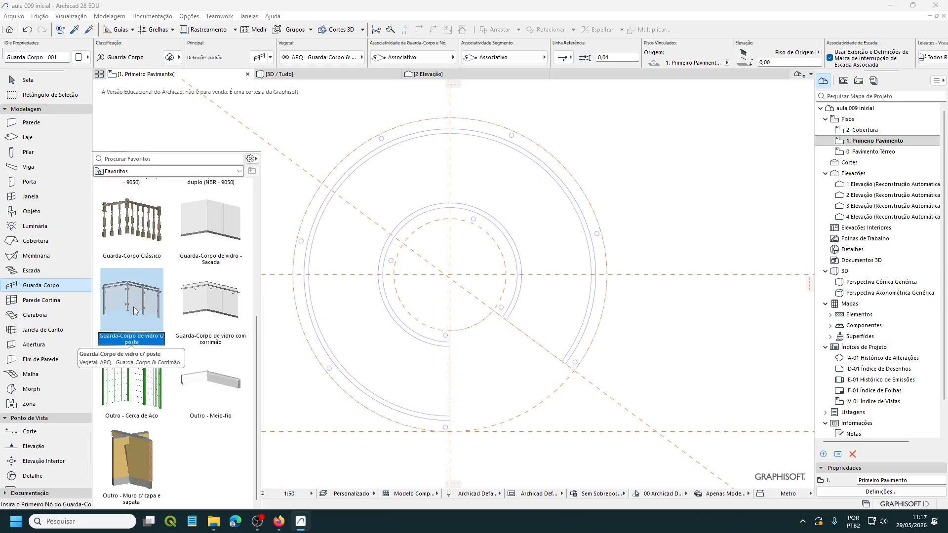
click(90, 289)
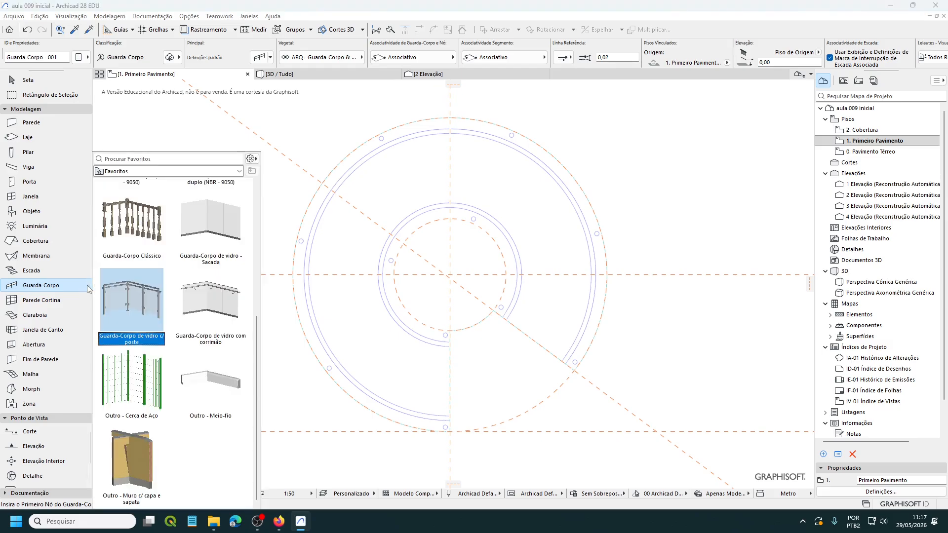
double_click(129, 309)
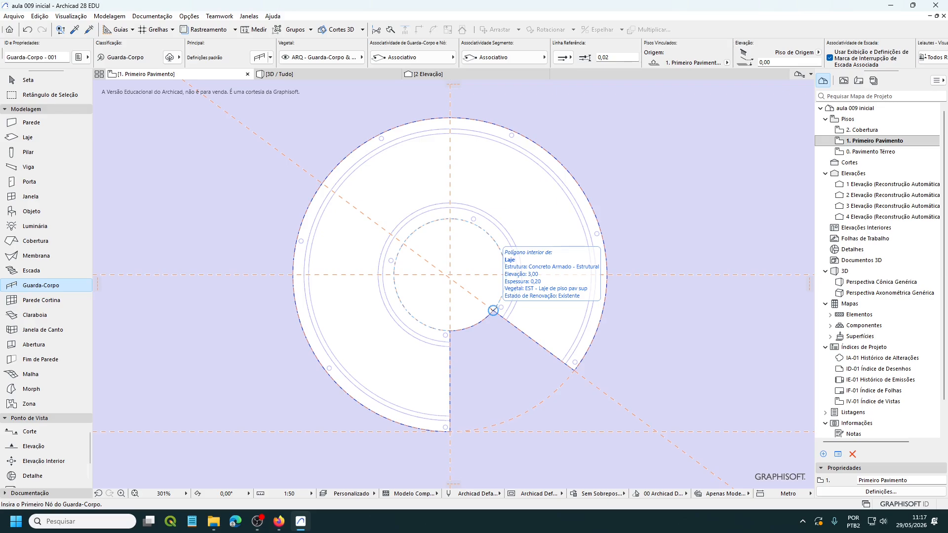
Step: Draw the railing along the slab opening's inner arc, 0,90 m straight edge and outer arc, leaving the diagonal edge open, and view it in 3D
click(494, 311)
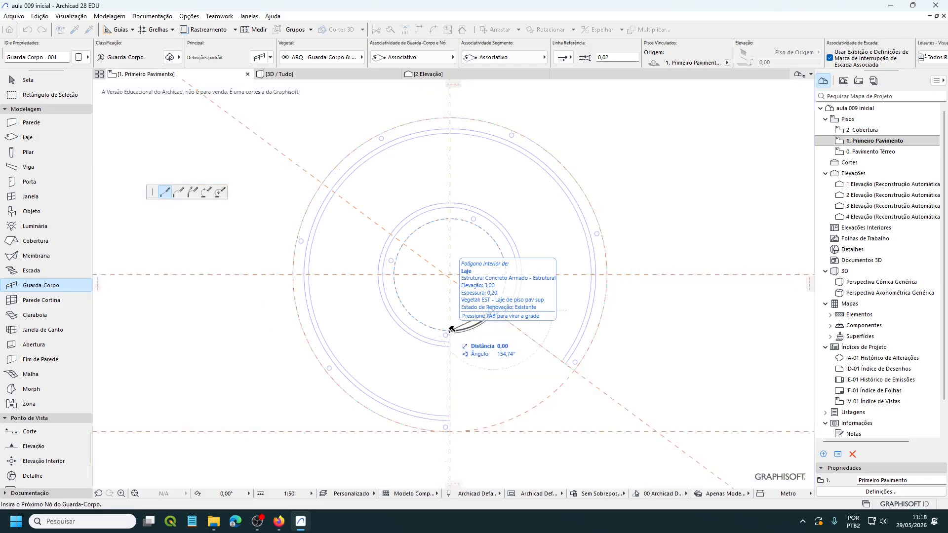
click(450, 330)
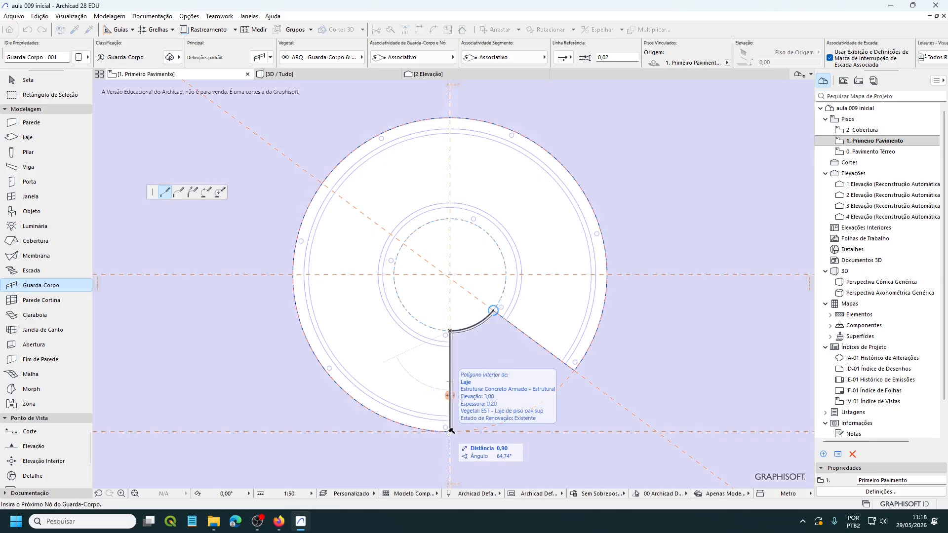
click(451, 432)
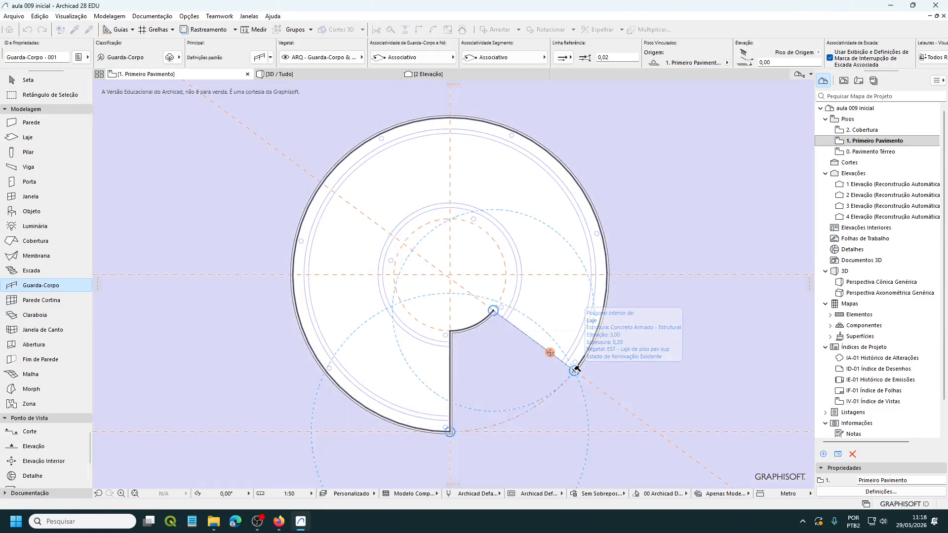
double_click(576, 369)
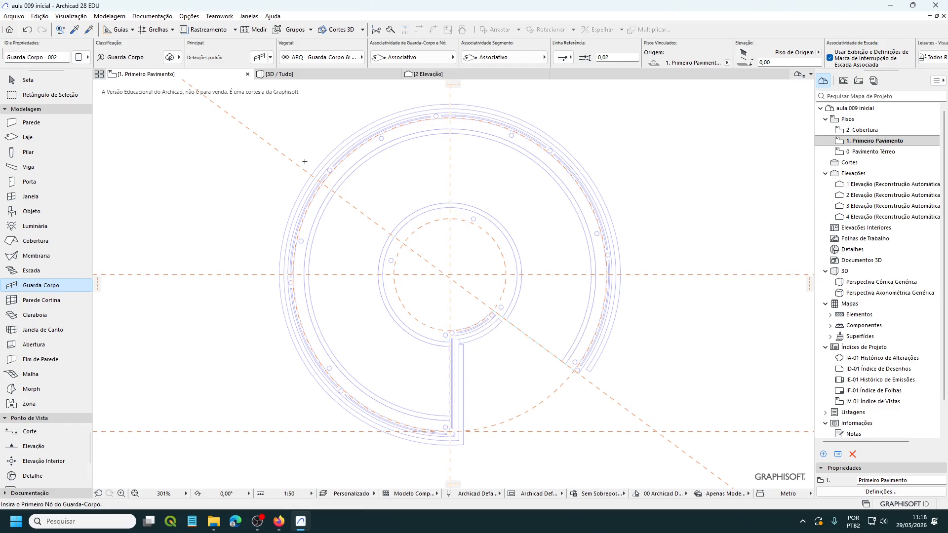
click(374, 78)
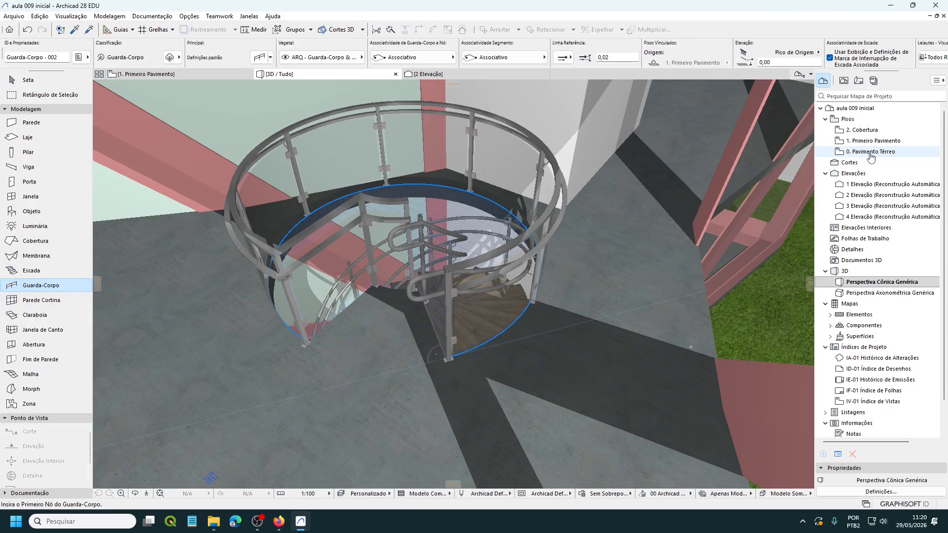
Step: Open the ground-floor plan "0. Pavimento Térreo" with the whole building in view
double_click(871, 153)
scroll(636, 255, down, 4)
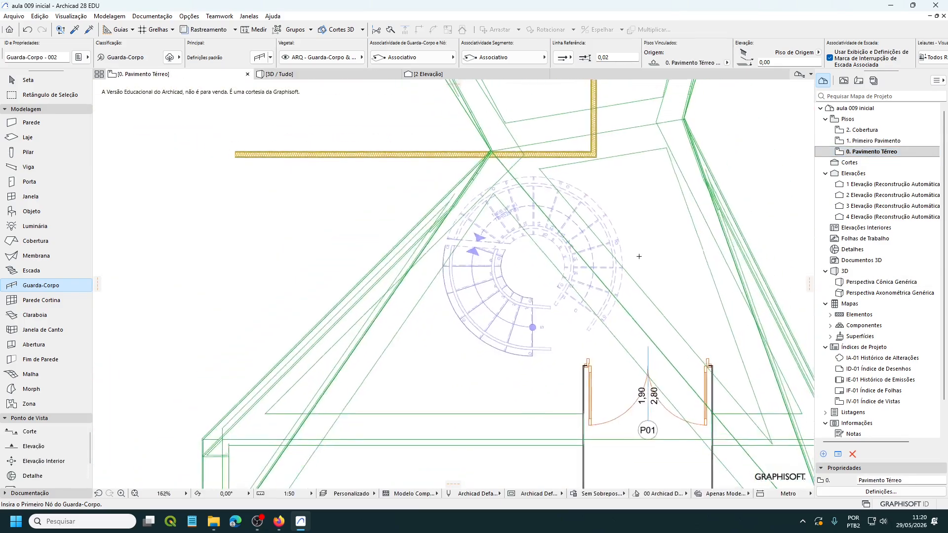
scroll(636, 256, down, 4)
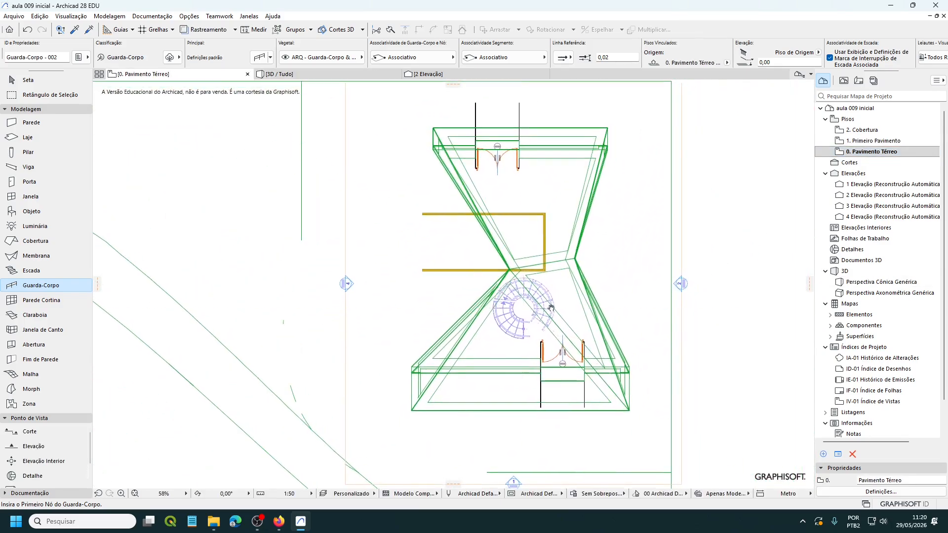
scroll(545, 306, down, 1)
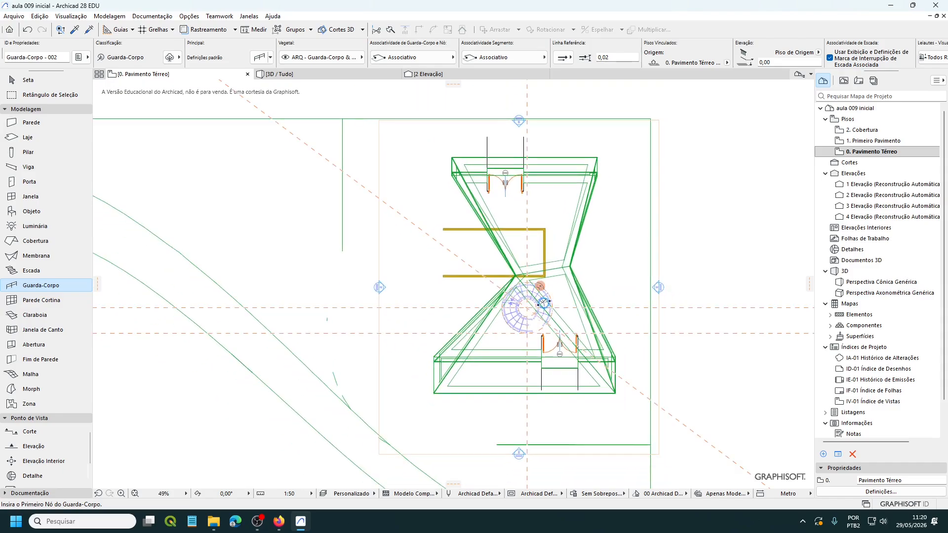
click(870, 153)
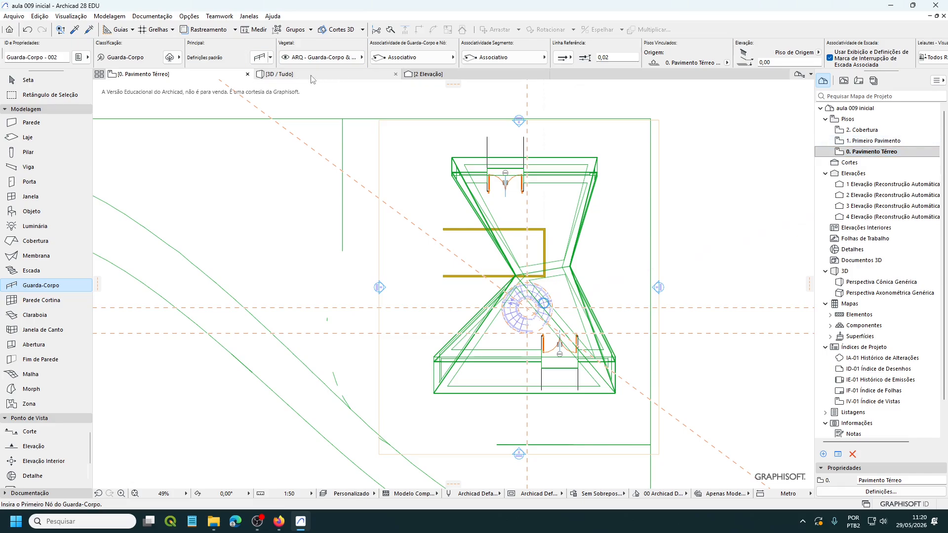
click(887, 155)
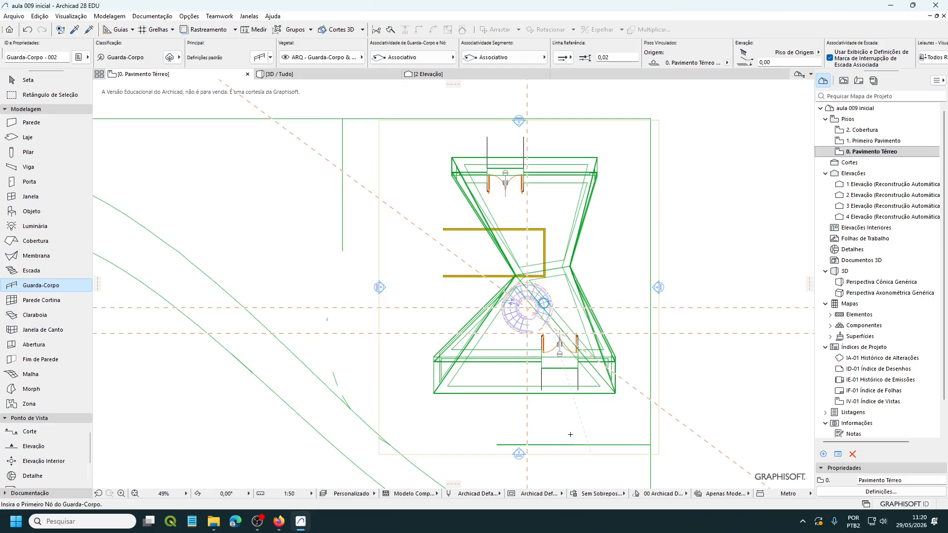
Step: Hide the layers "TOP - Terreno", "EST - Estrutura chapa dobrada", "ARQ - Vedação de placas cimentícias" and "ARQ - Vedação de vidro"
key(ctrl+l)
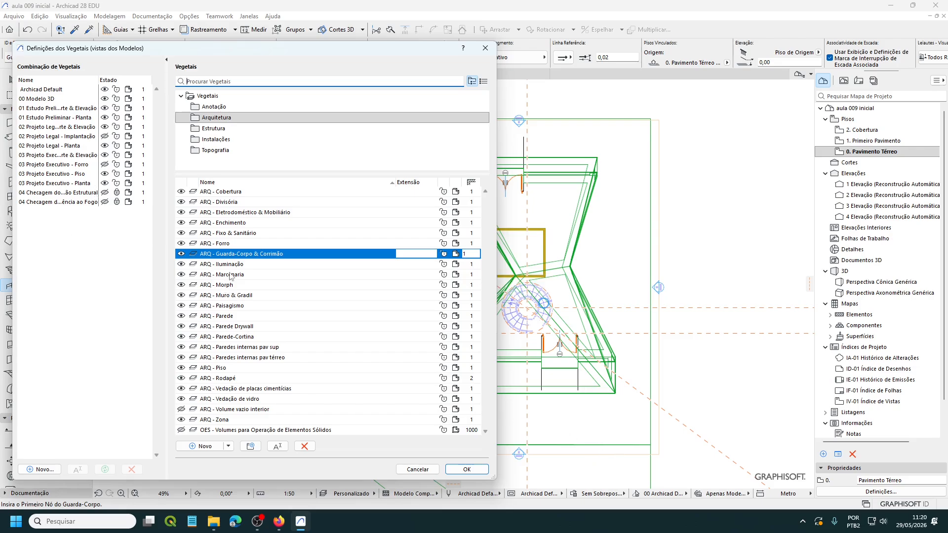
click(204, 150)
click(191, 203)
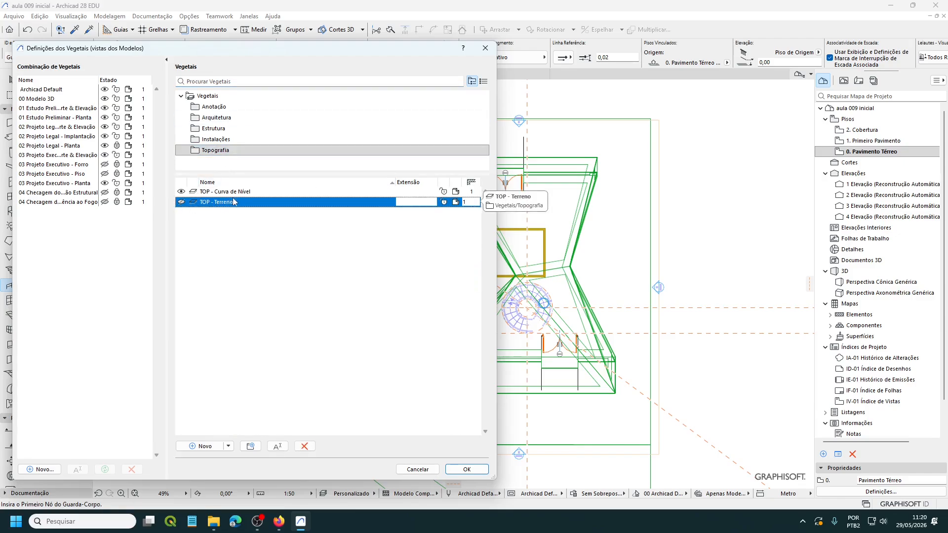
click(212, 128)
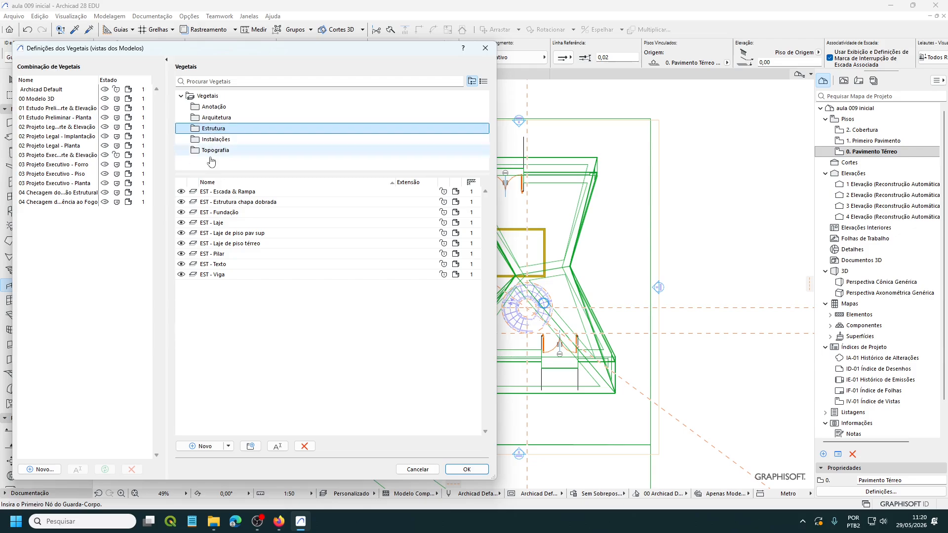
click(183, 204)
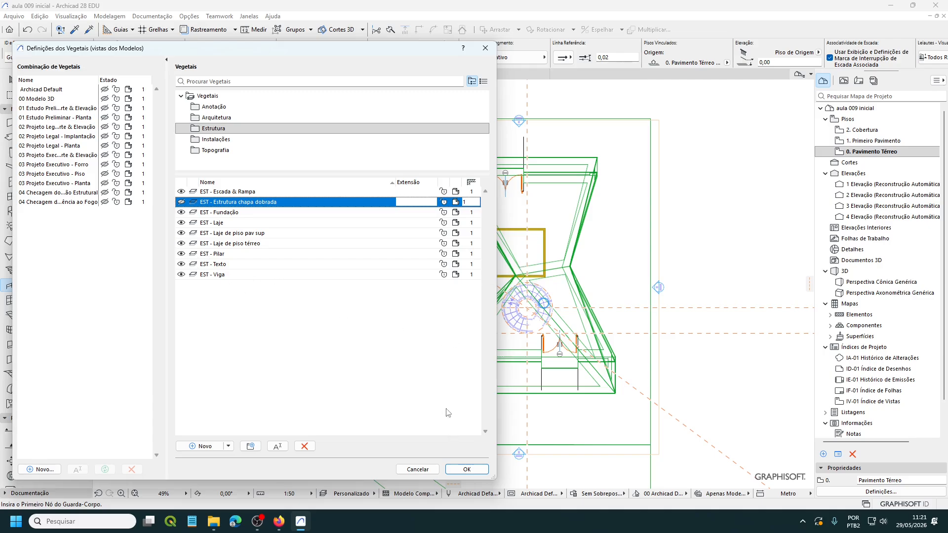
click(218, 119)
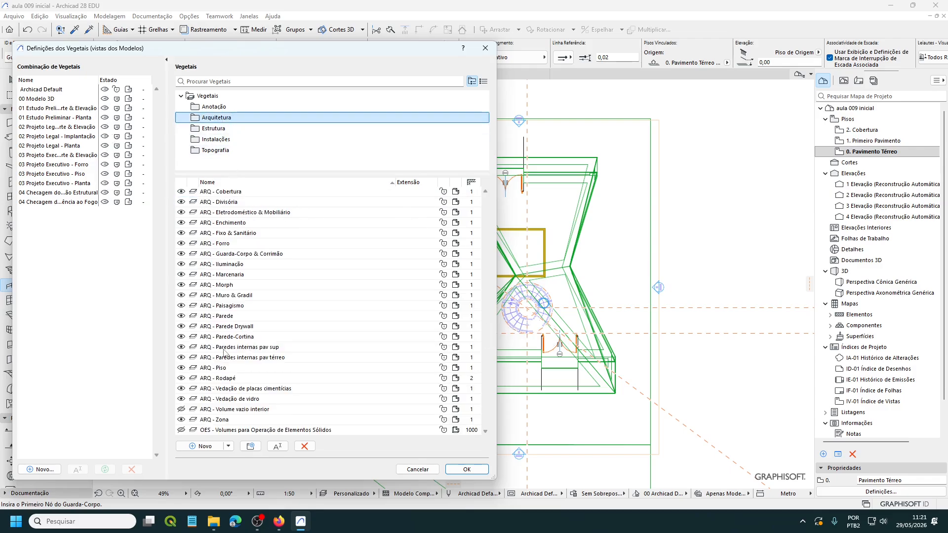
click(182, 389)
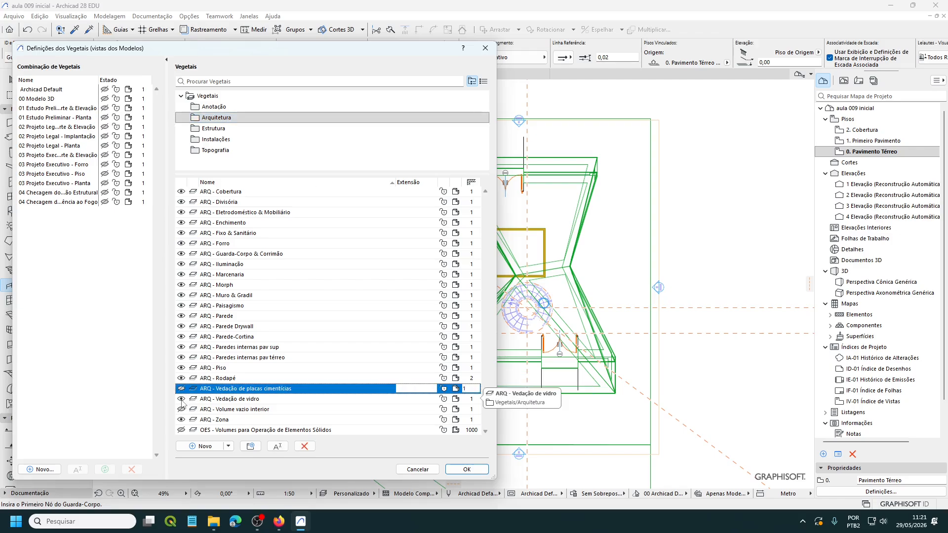
click(182, 400)
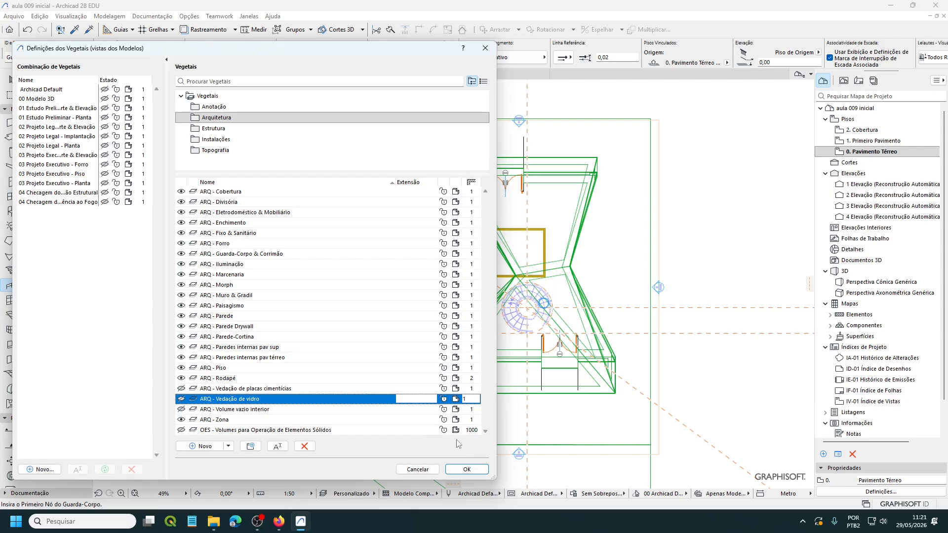
click(464, 469)
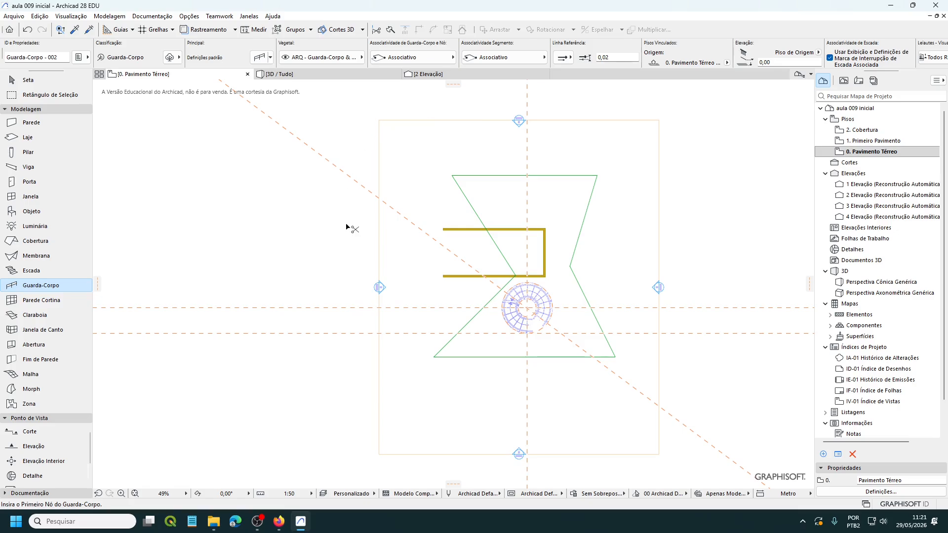
Step: Review the visibility of the topography, structure and architecture layers in the layer settings
key(ctrl+l)
click(215, 151)
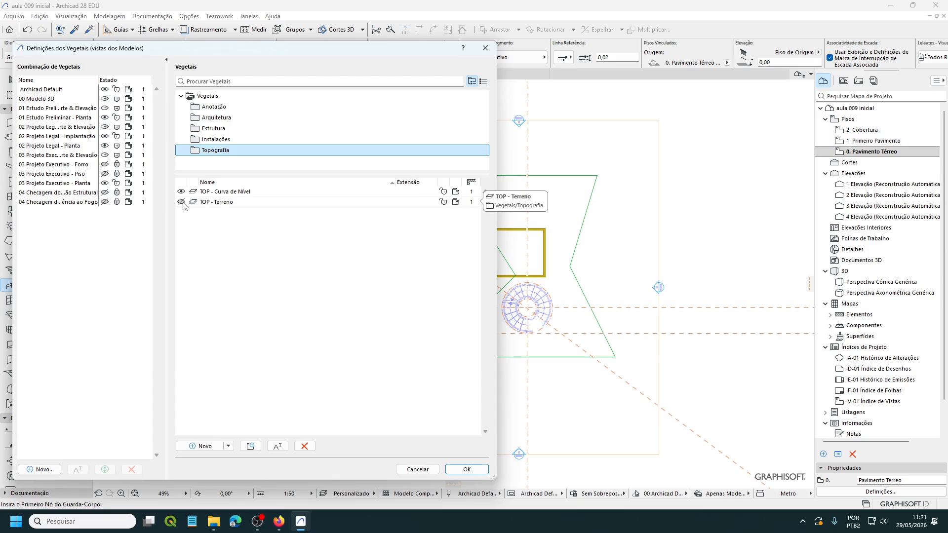
click(212, 129)
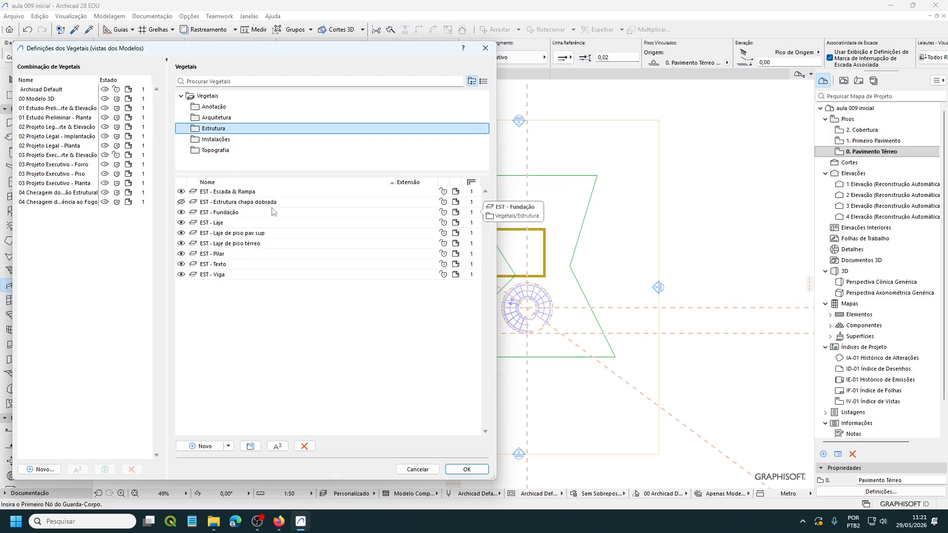
click(217, 118)
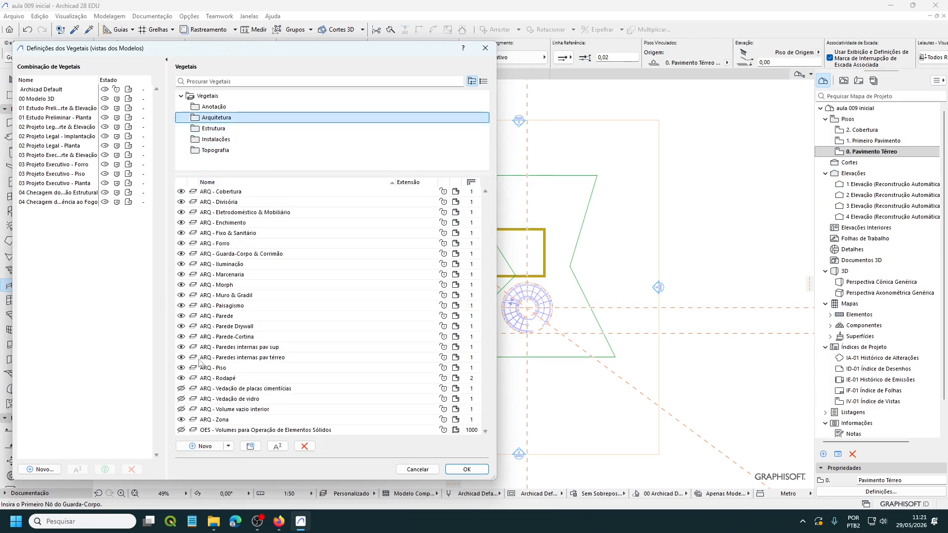
click(284, 393)
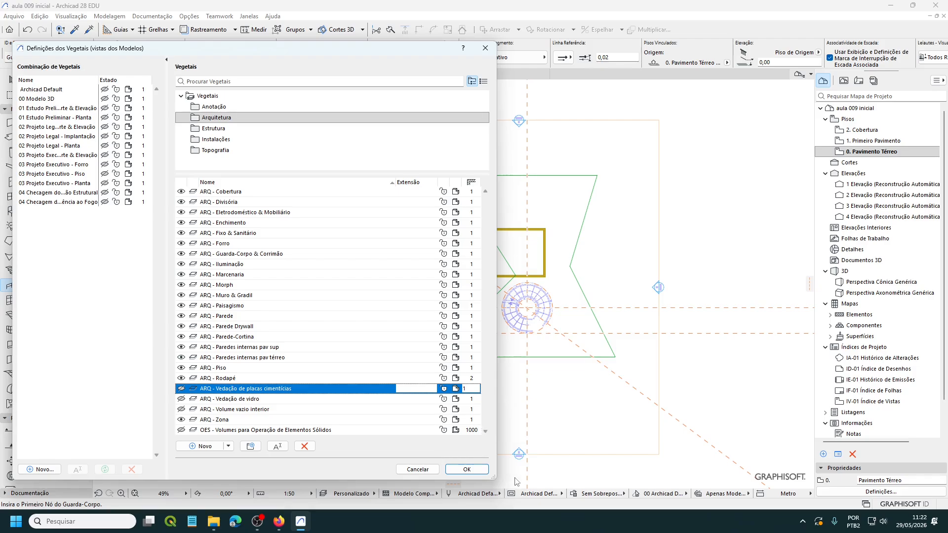
click(470, 470)
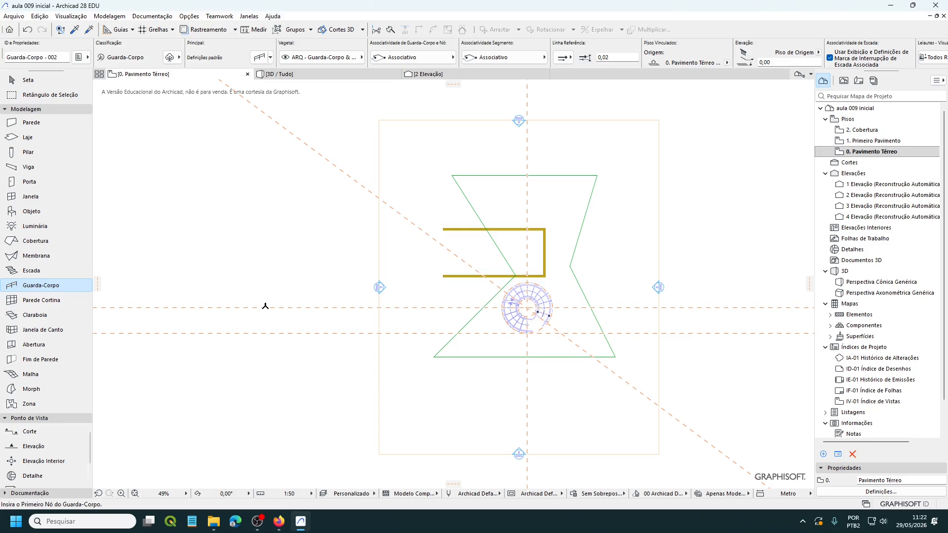
Step: Remove all guide lines from the ground-floor plan
right_click(267, 308)
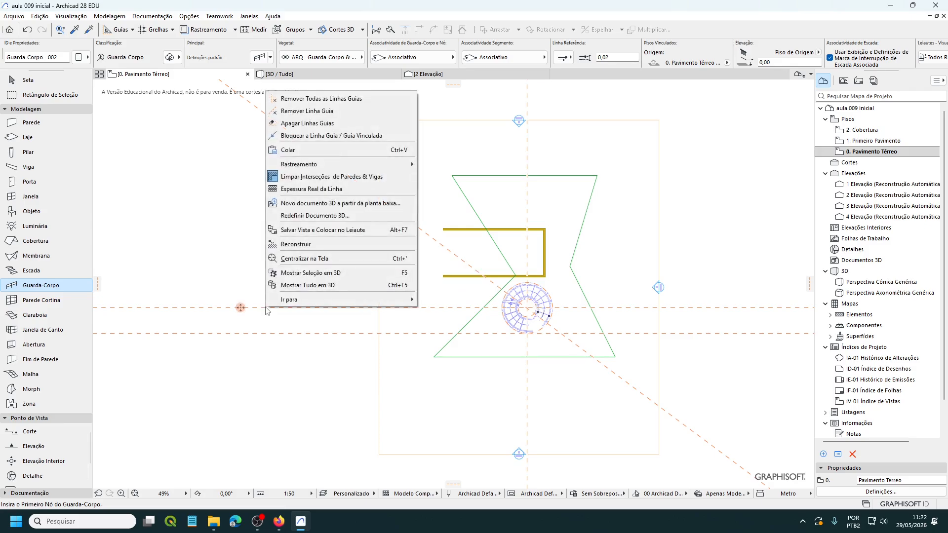
click(309, 99)
Step: Load the door favourite "Porta de Abrir com Pintura Branco Acetinado" and set its insertion point to the door's left edge
scroll(639, 254, up, 6)
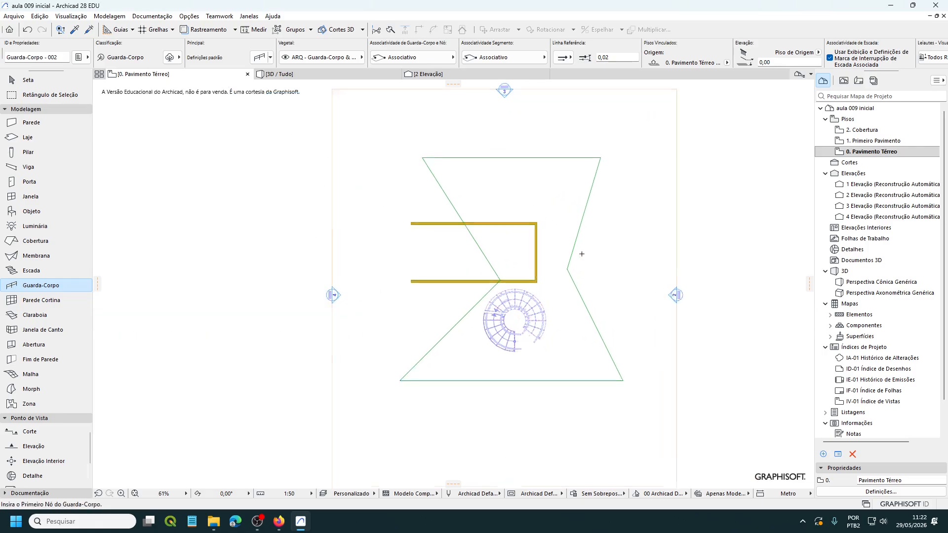
middle_drag(516, 247, 512, 303)
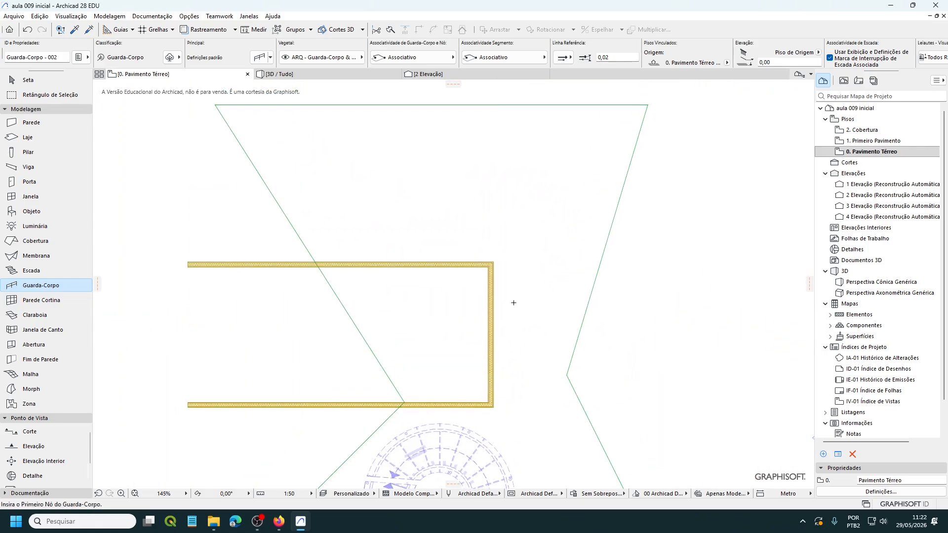
scroll(512, 303, up, 2)
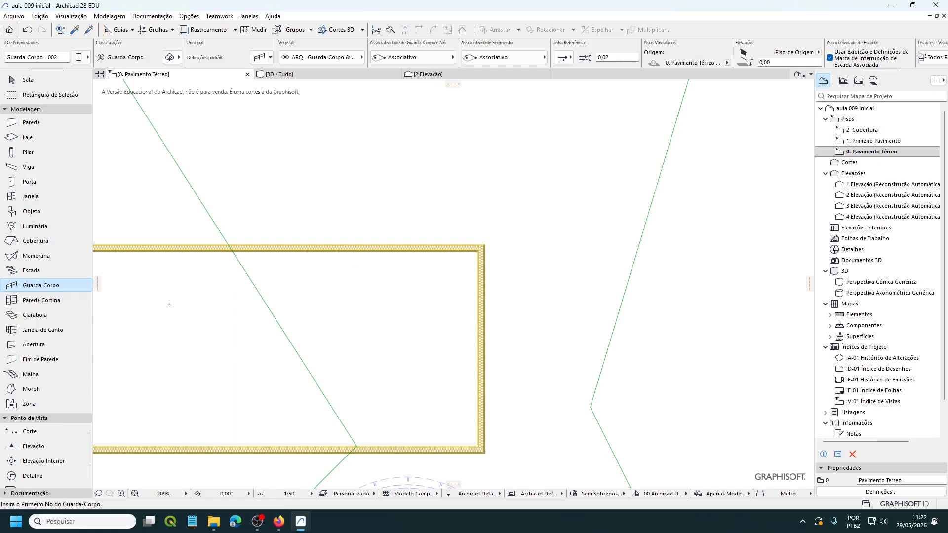
click(29, 183)
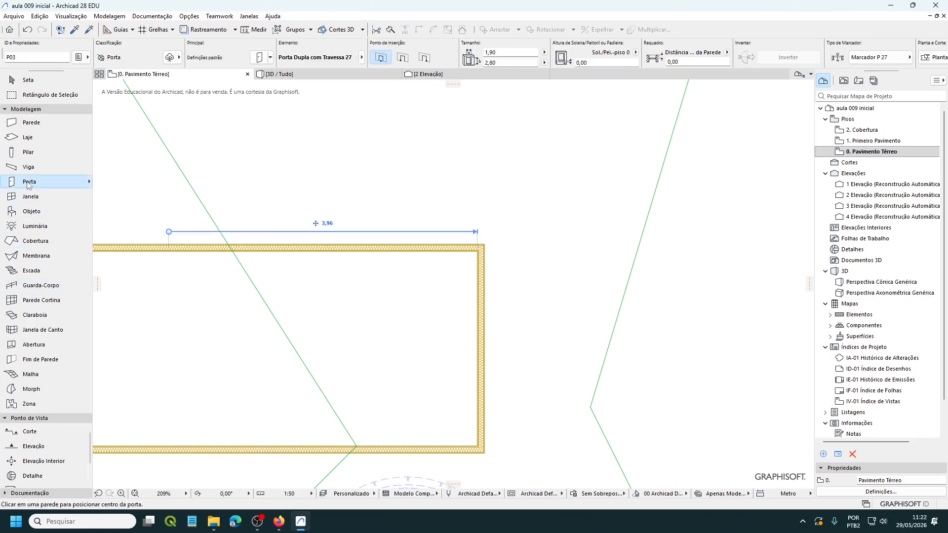
click(90, 184)
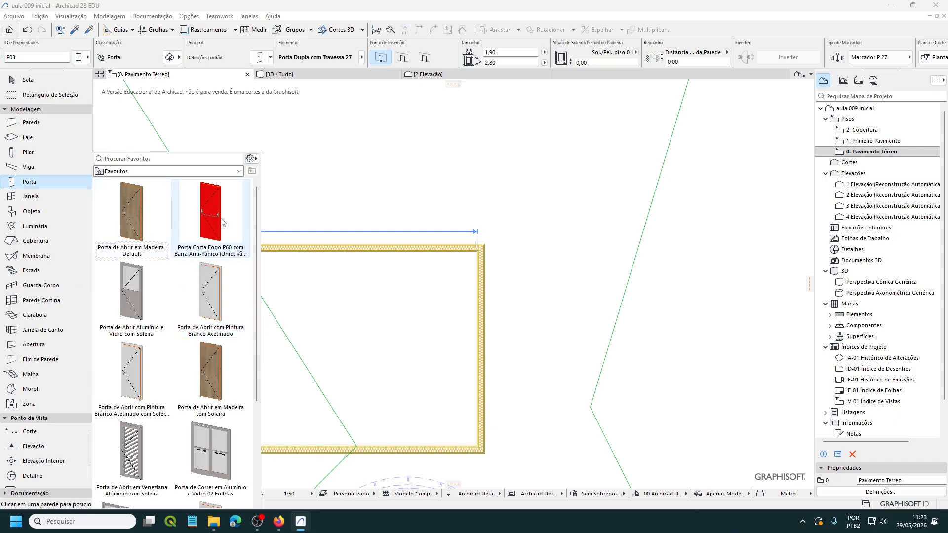
double_click(207, 292)
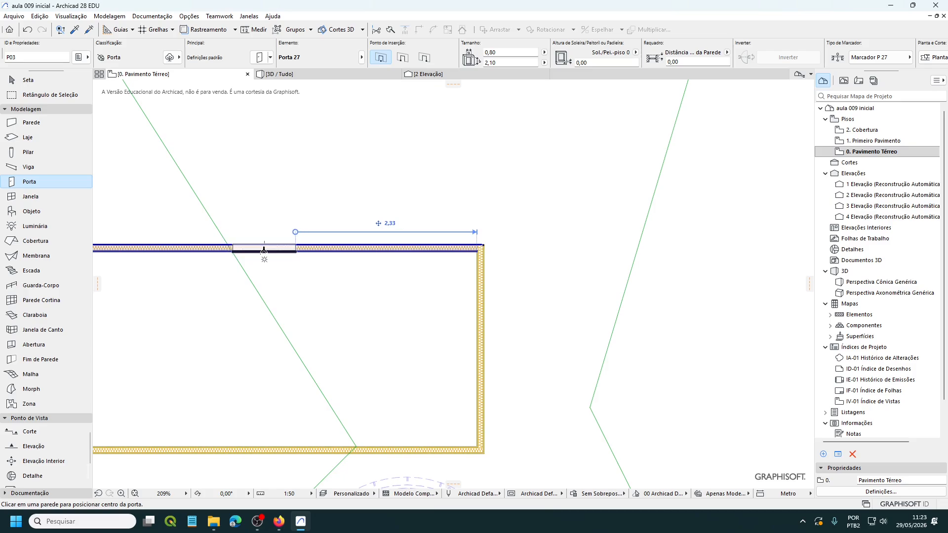
click(424, 57)
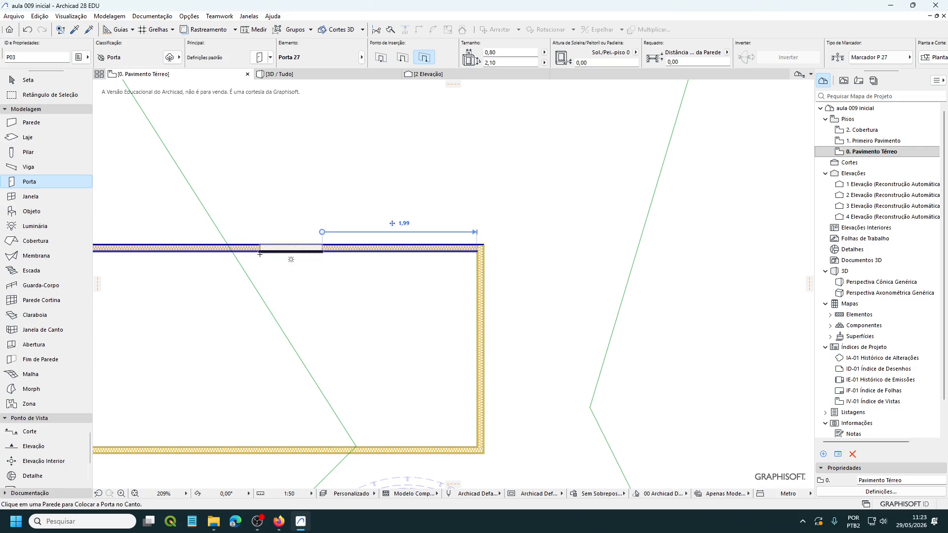
Step: Place the 0,80 x 2,10 door from the midpoint of the upper internal wall, hinged at its left end and swinging out of the room
click(133, 31)
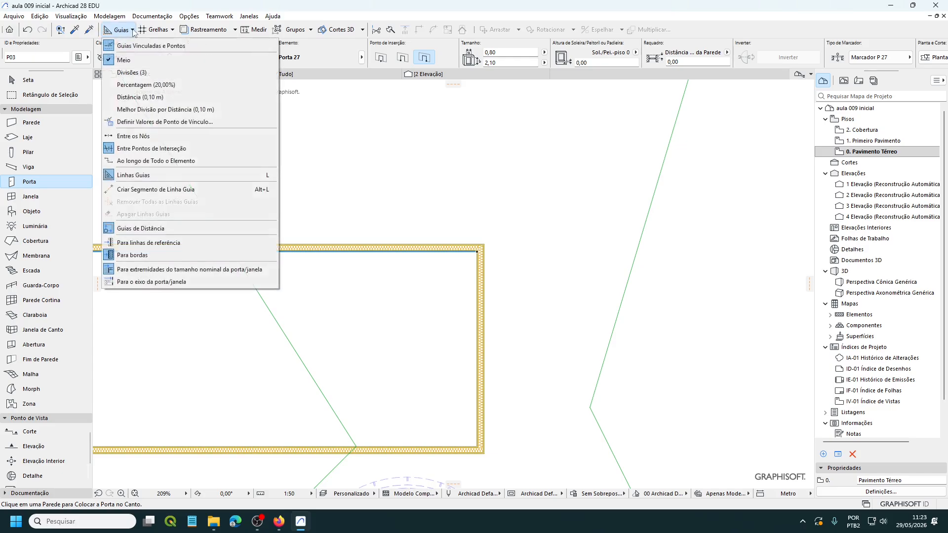
click(127, 61)
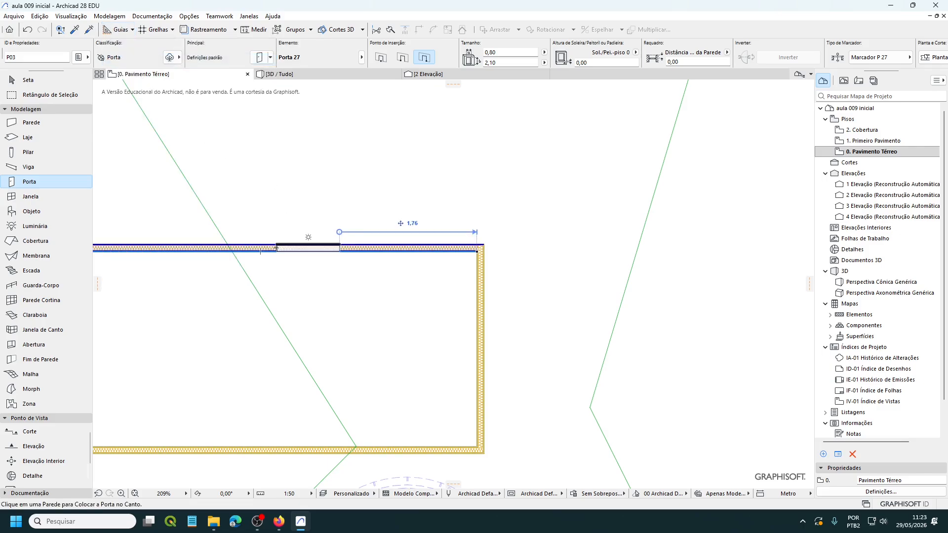
click(260, 251)
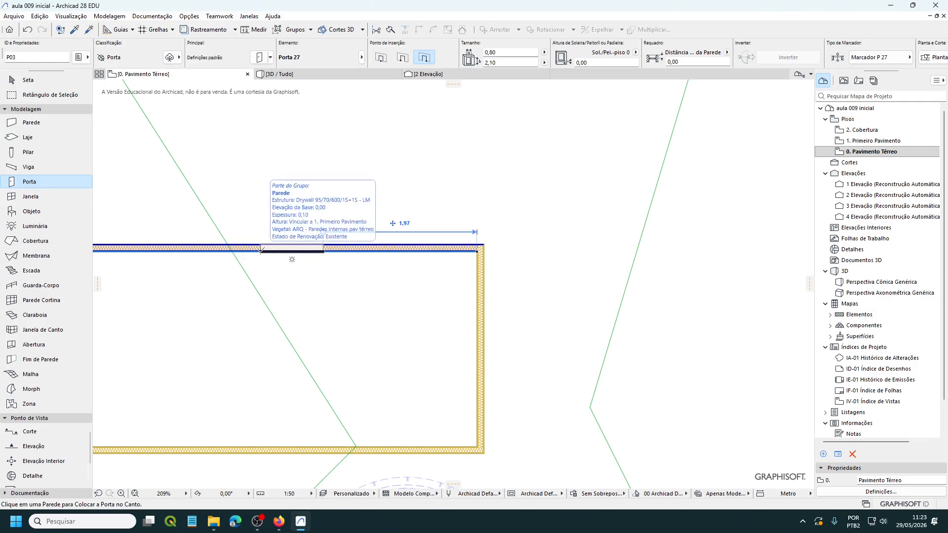
click(424, 58)
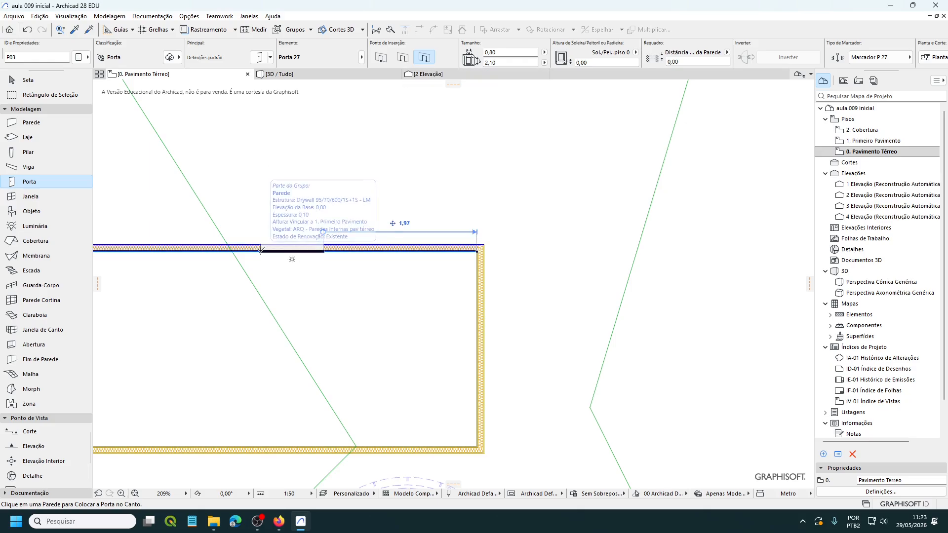
click(260, 250)
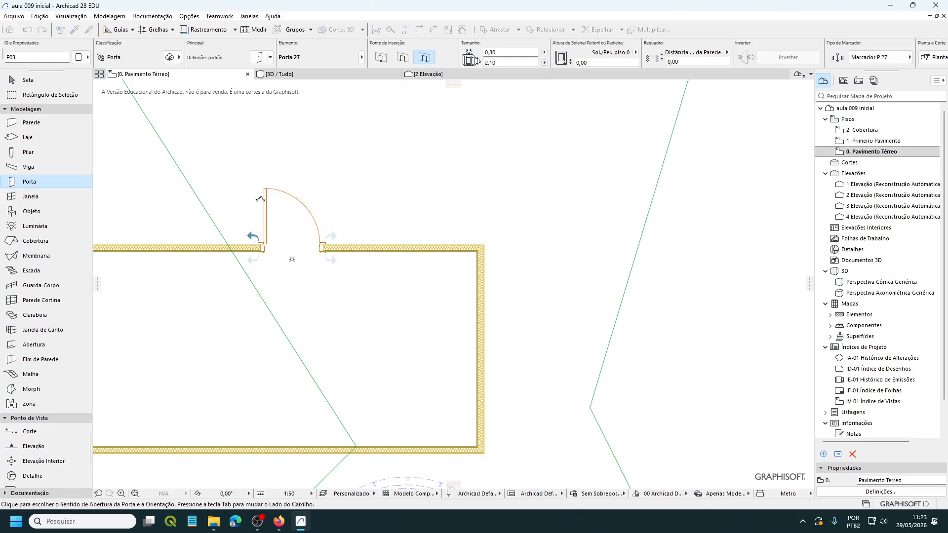
click(260, 200)
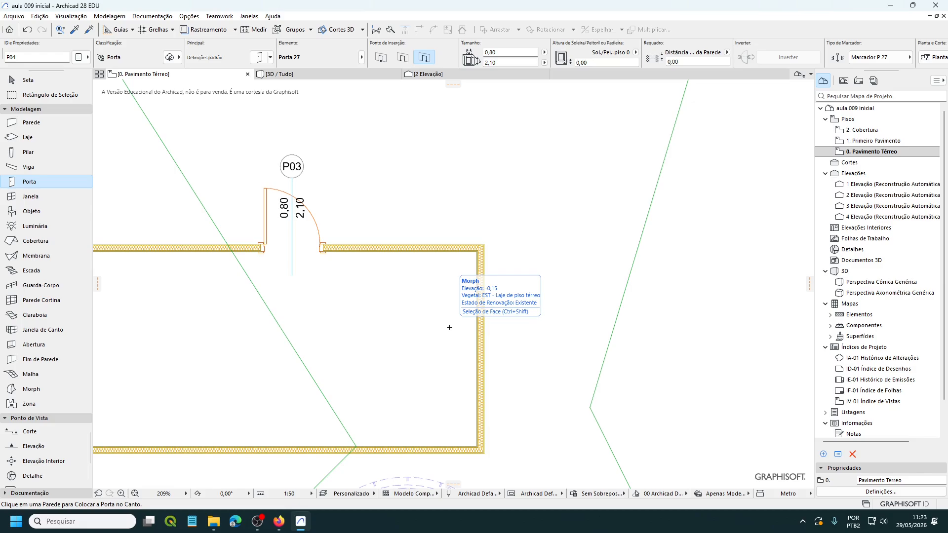
Step: Open the plan "1. Primeiro Pavimento" and, with the door's insertion point at its right edge, confirm a snap-point distance of 0,10
double_click(882, 142)
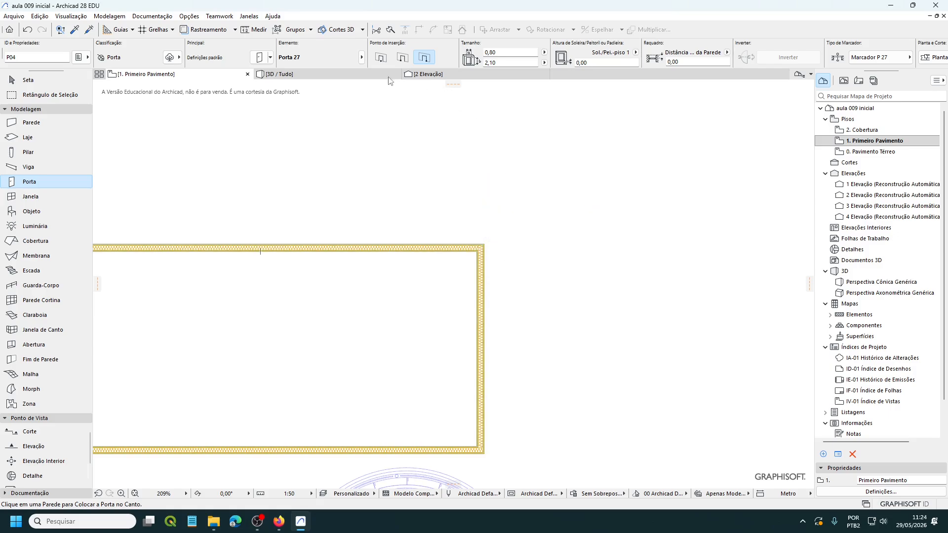
click(403, 56)
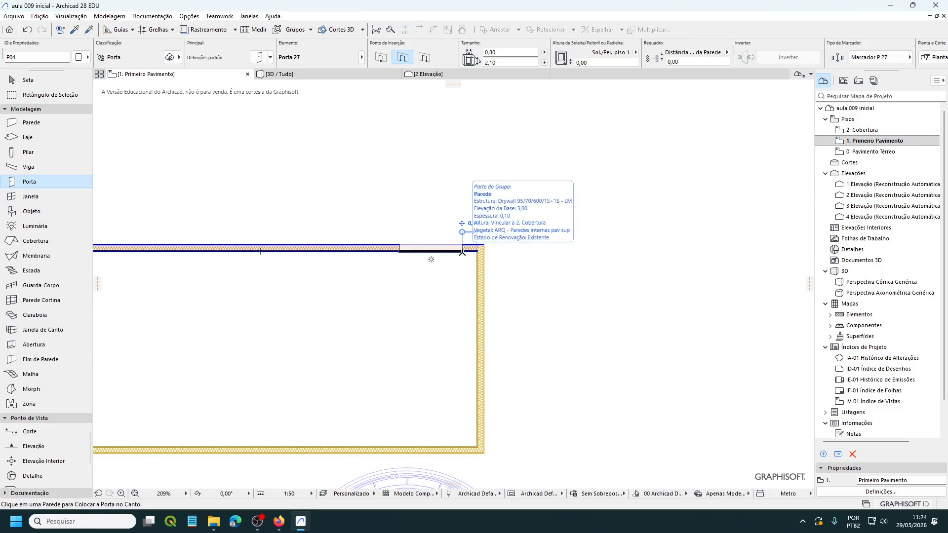
click(132, 30)
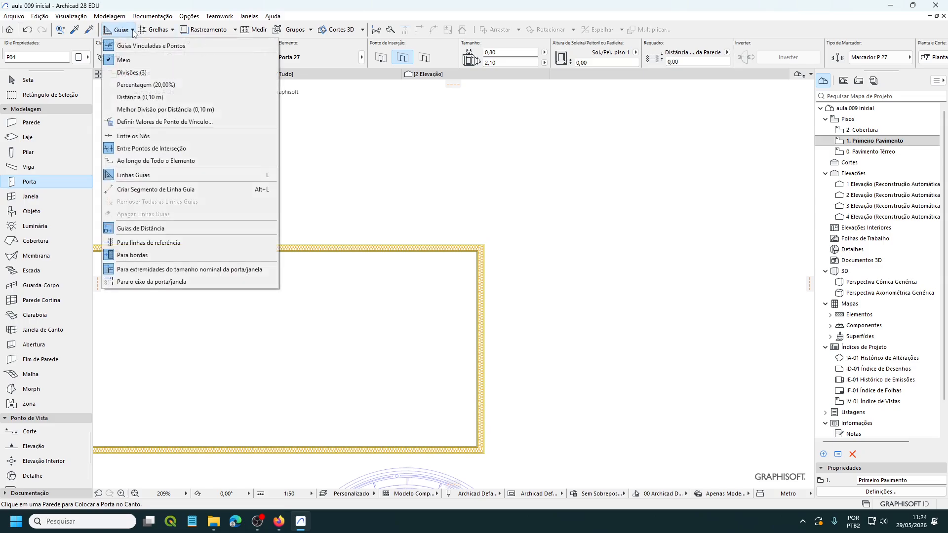
click(178, 128)
click(494, 196)
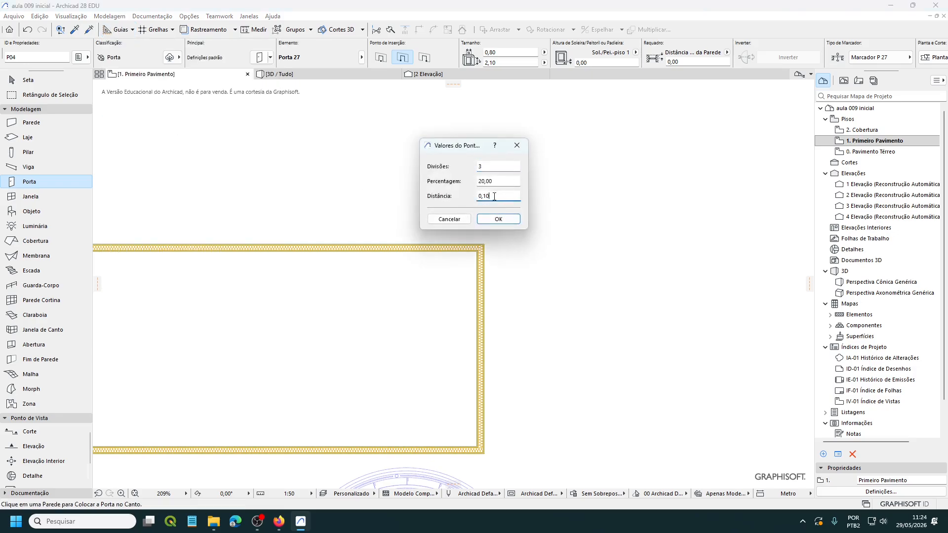
drag(495, 196, 466, 197)
click(497, 219)
Step: Switch the snap points to 0,10 m distance division and place a door 0,10 m from the upper wall's right corner, hinged there and swinging inward
click(131, 31)
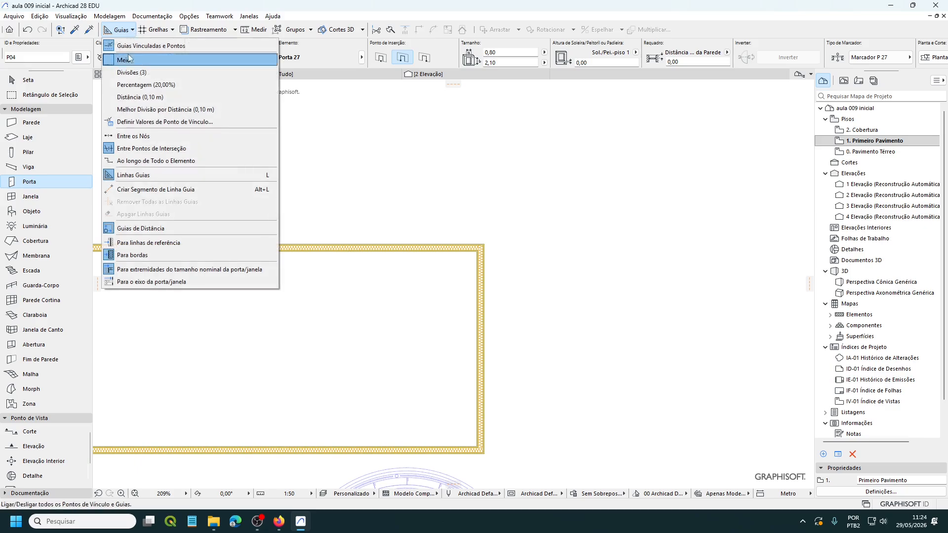
click(128, 59)
click(131, 110)
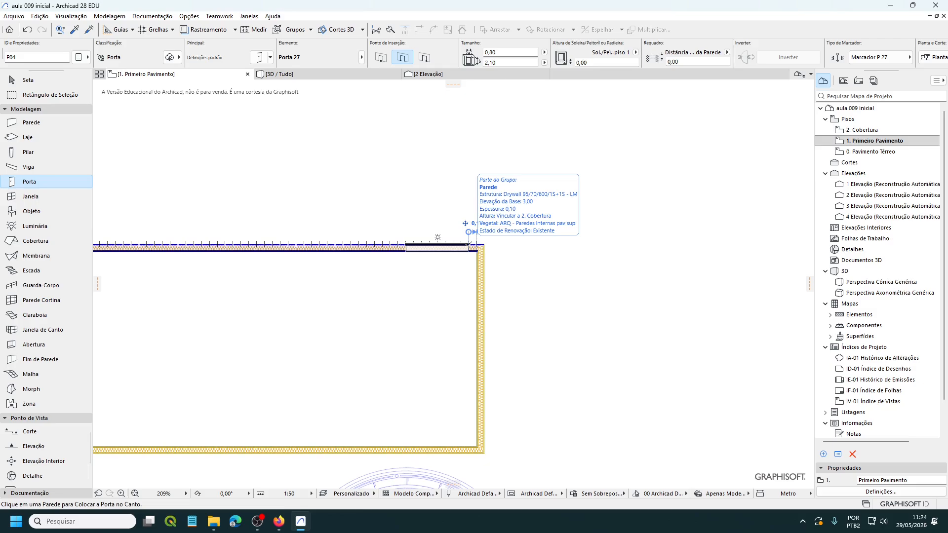
click(468, 246)
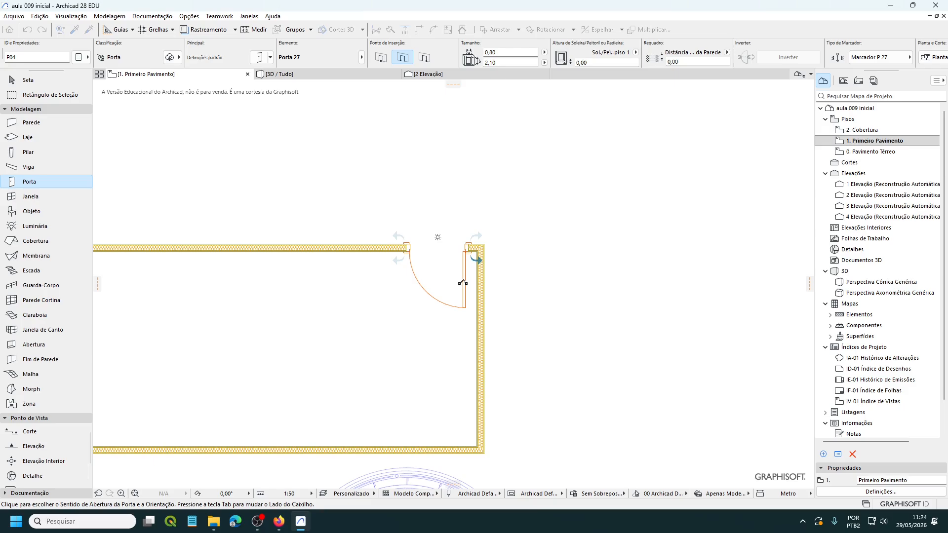
click(463, 283)
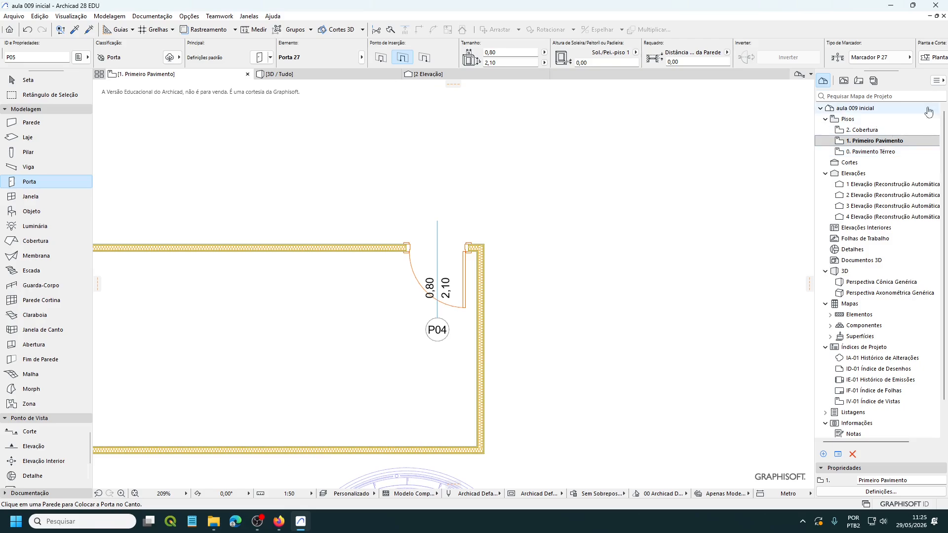
Step: Return to the plan "0. Pavimento Térreo" and expand the object library down to "Equipamentos Sanitários 27" under "1.6 Mecânica 27"
click(864, 152)
double_click(864, 153)
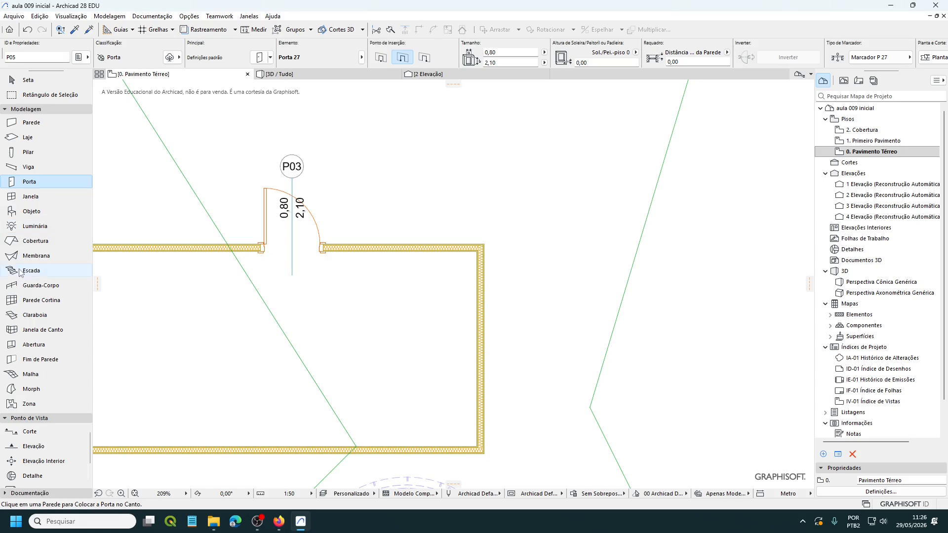
double_click(34, 216)
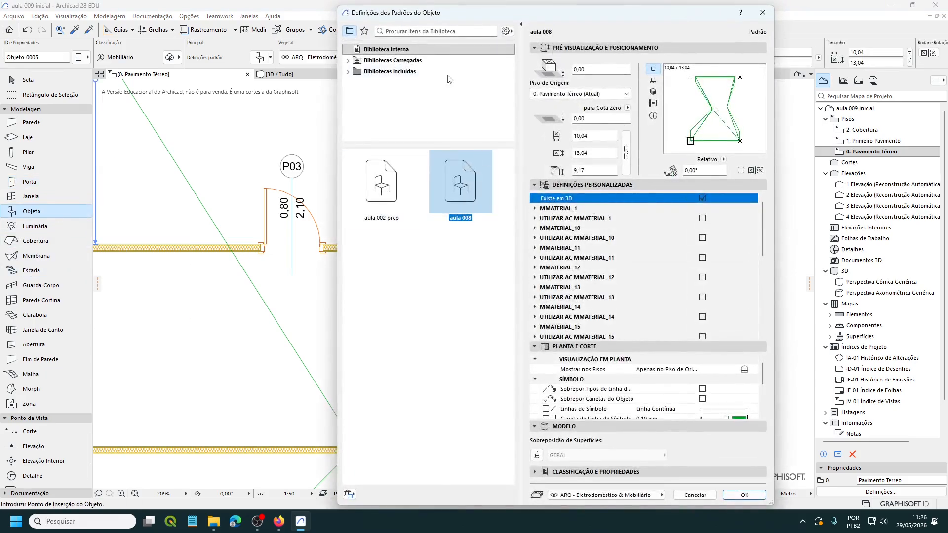
click(348, 60)
click(351, 60)
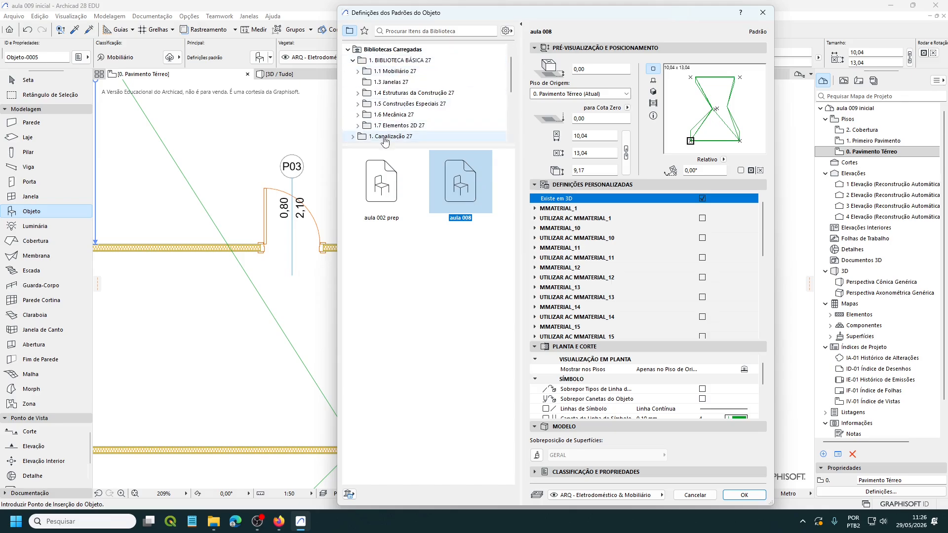
click(357, 114)
click(363, 81)
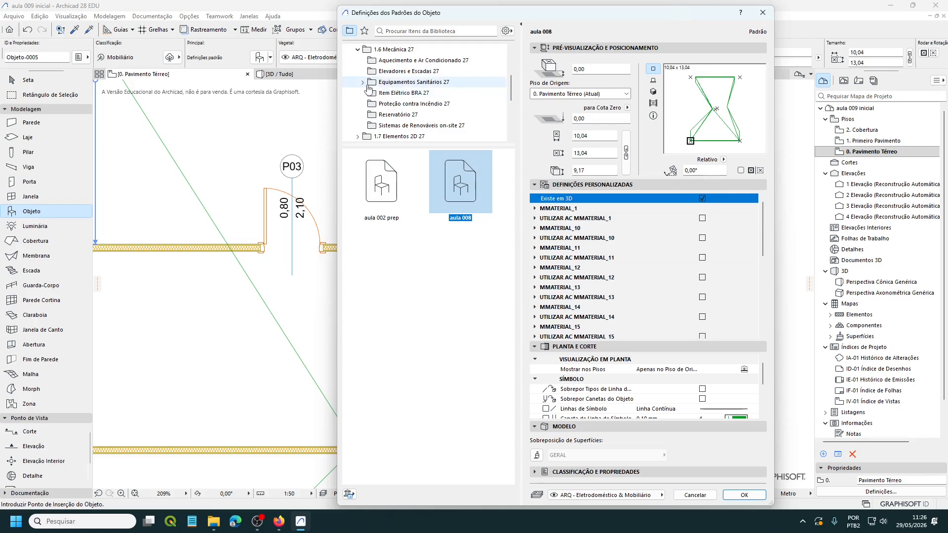
Step: Place the object "Vaso Sanitário Acessível 27" from "Bacias, Bidês, Mictórios 27" in the room's upper-right inner corner
click(408, 72)
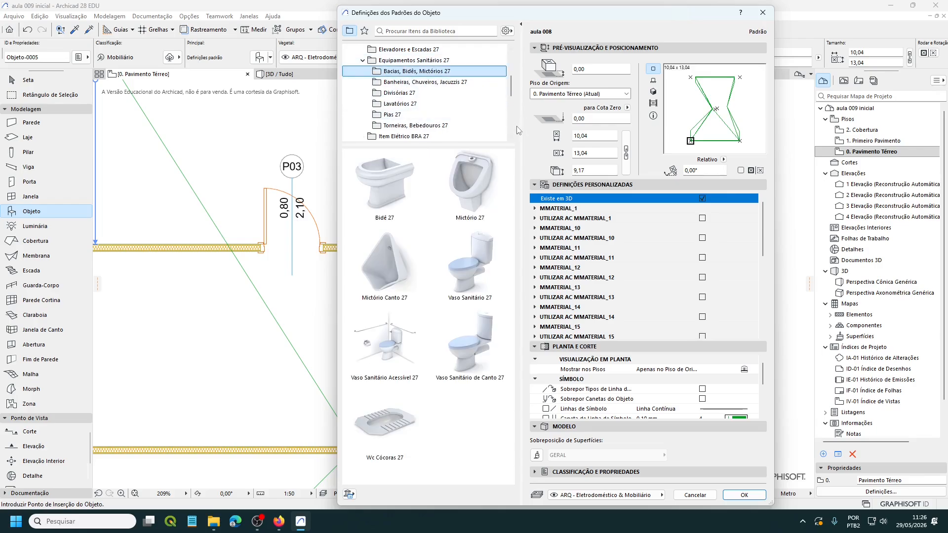
click(389, 347)
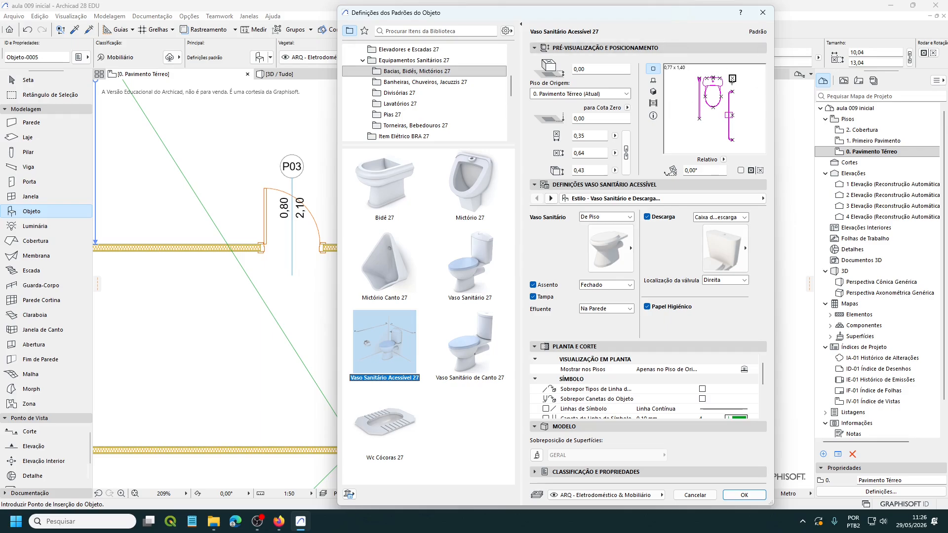
click(744, 495)
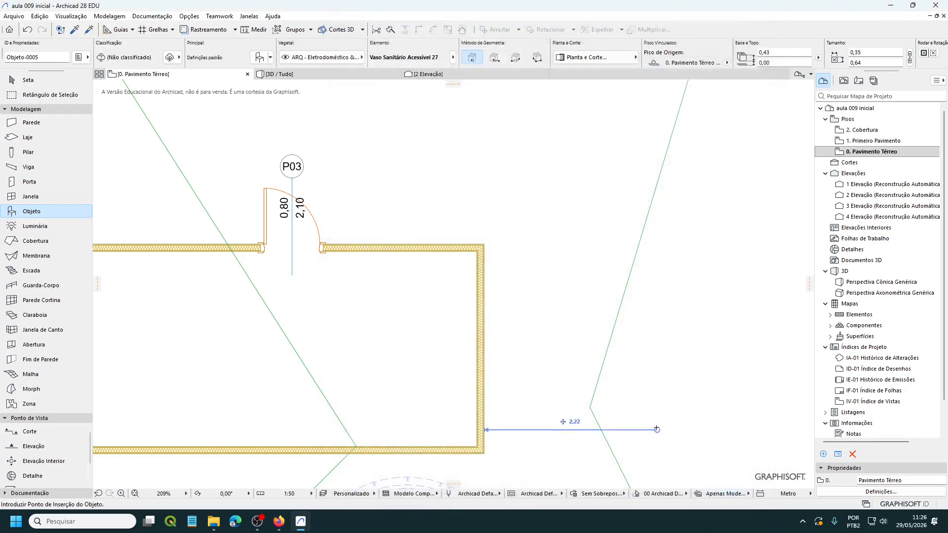
click(477, 250)
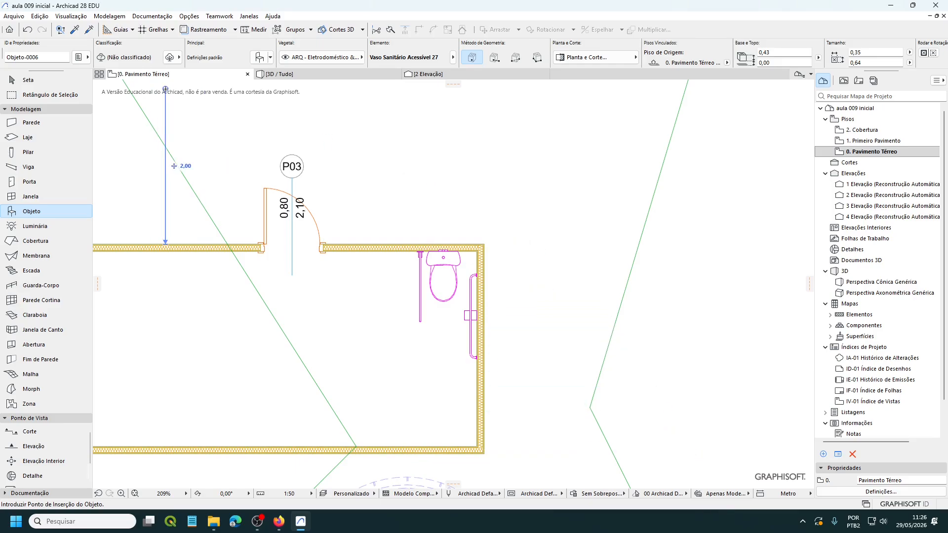
Step: Review the object library path from "Bibliotecas Carregadas" through "1. BIBLIOTECA BÁSICA 27" and "Equipamentos Sanitários 27" down to "Bacias, Bidês, Mictórios 27"
double_click(25, 212)
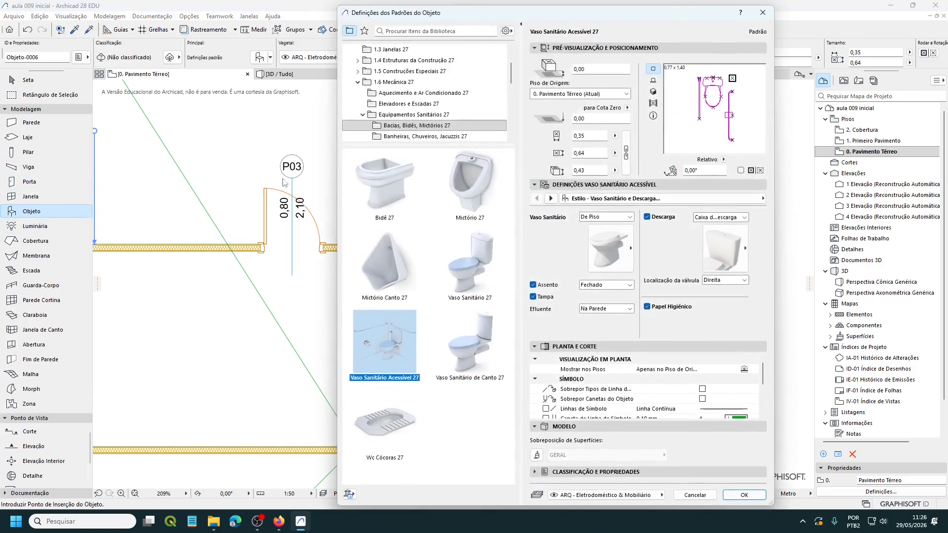
scroll(484, 103, up, 3)
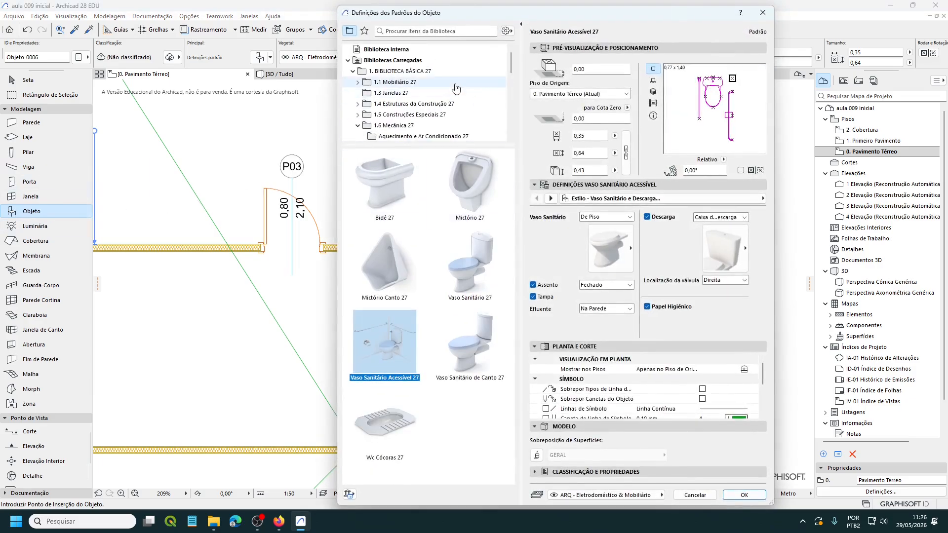
click(354, 72)
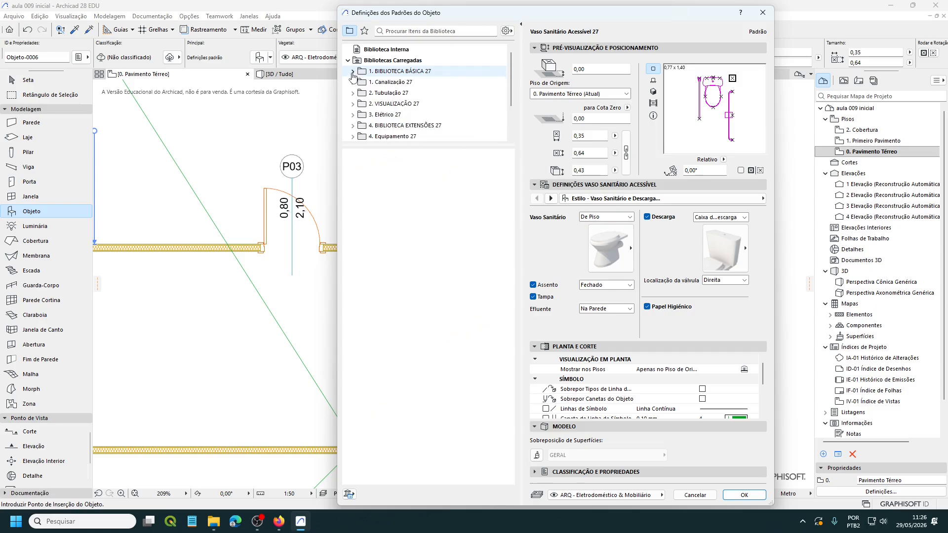
click(348, 60)
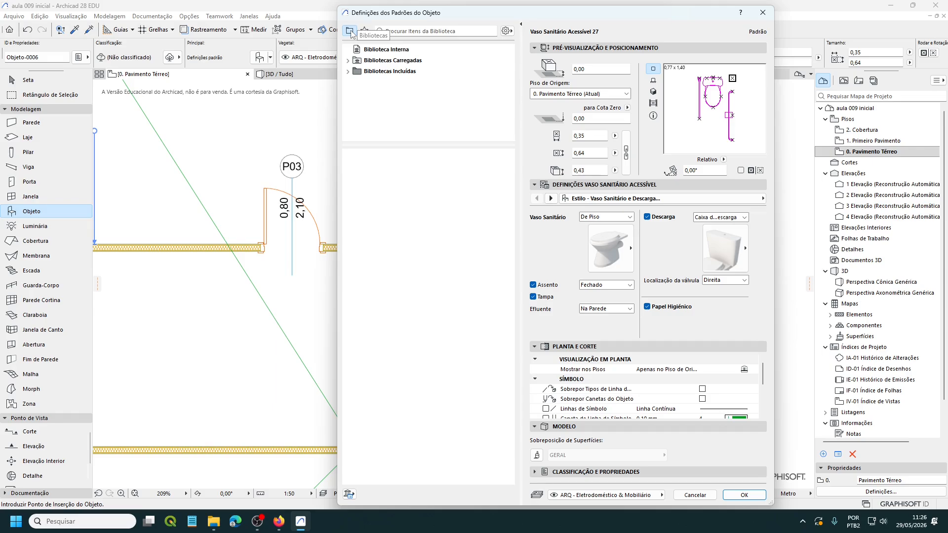
click(348, 60)
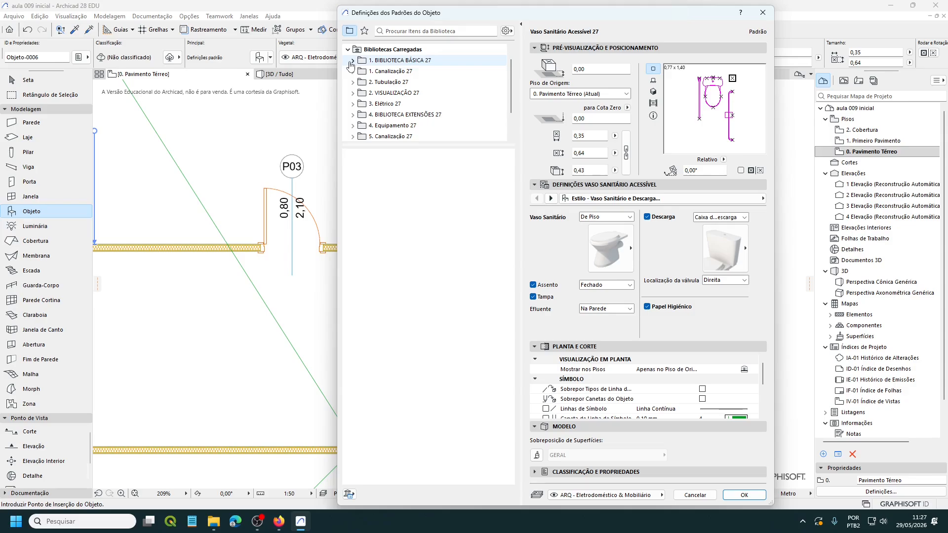
click(353, 62)
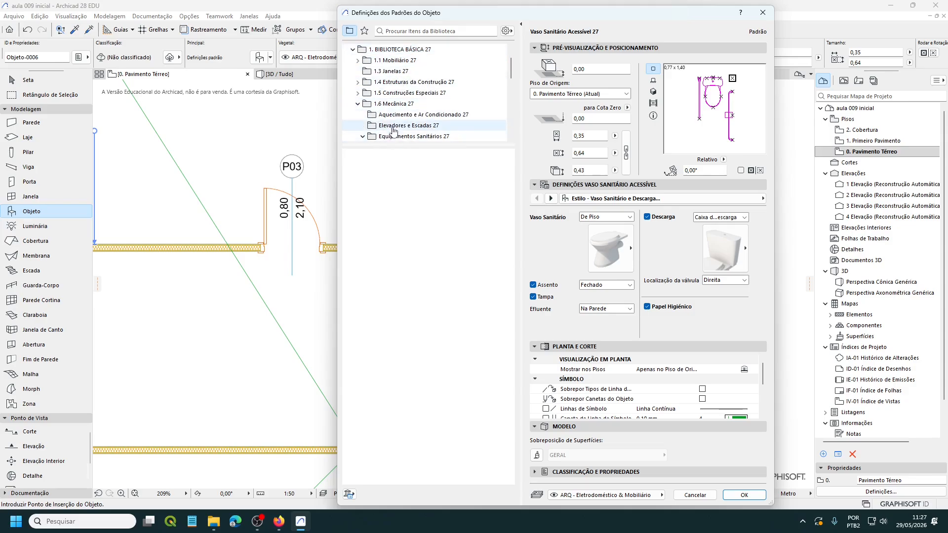
click(373, 136)
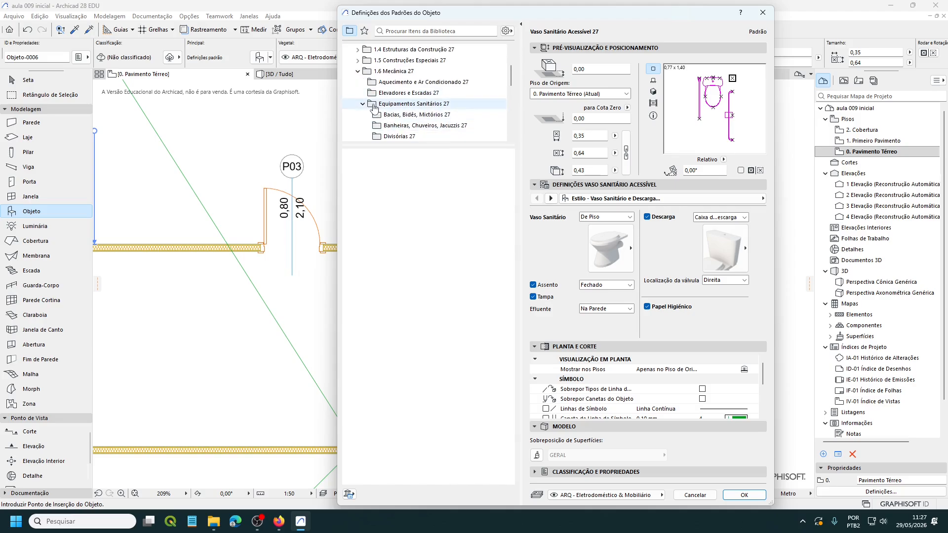
click(403, 116)
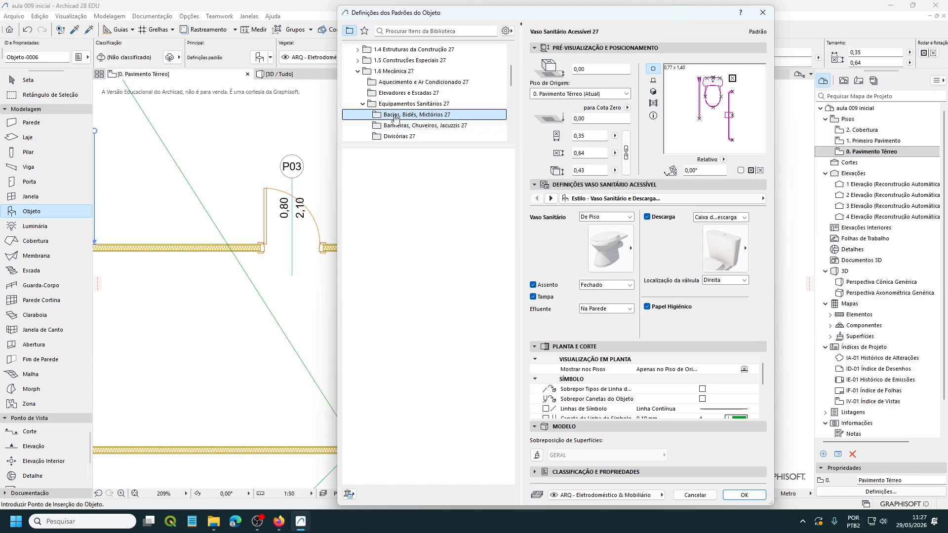
scroll(396, 119, down, 2)
scroll(397, 121, up, 2)
click(385, 104)
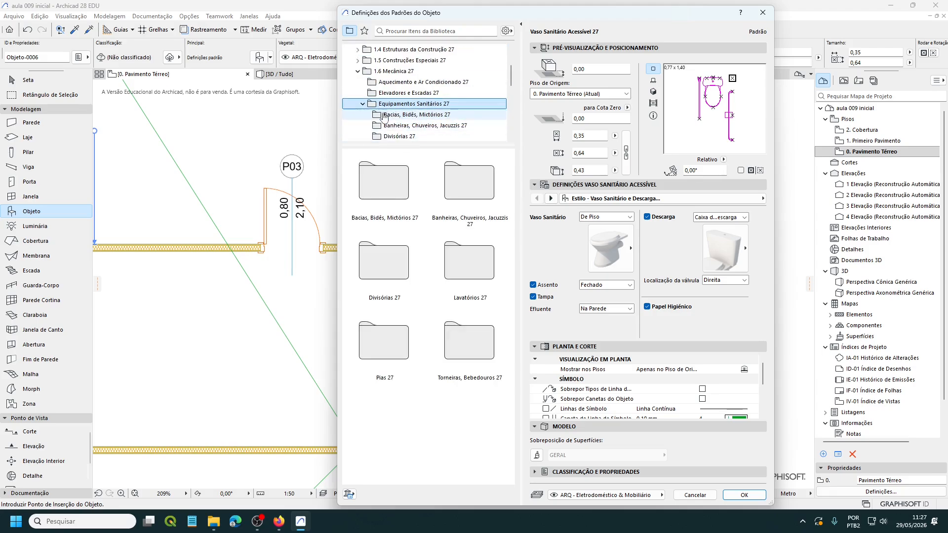
click(385, 116)
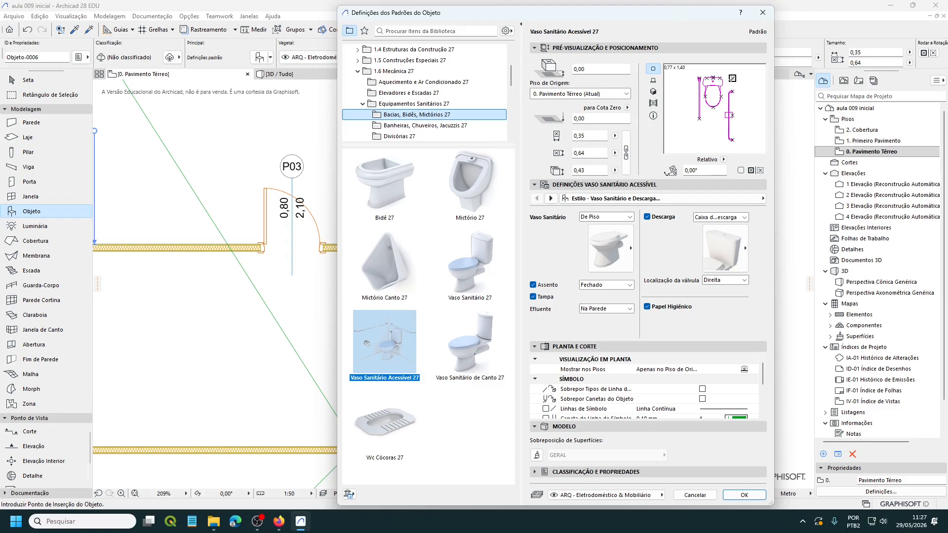
click(744, 495)
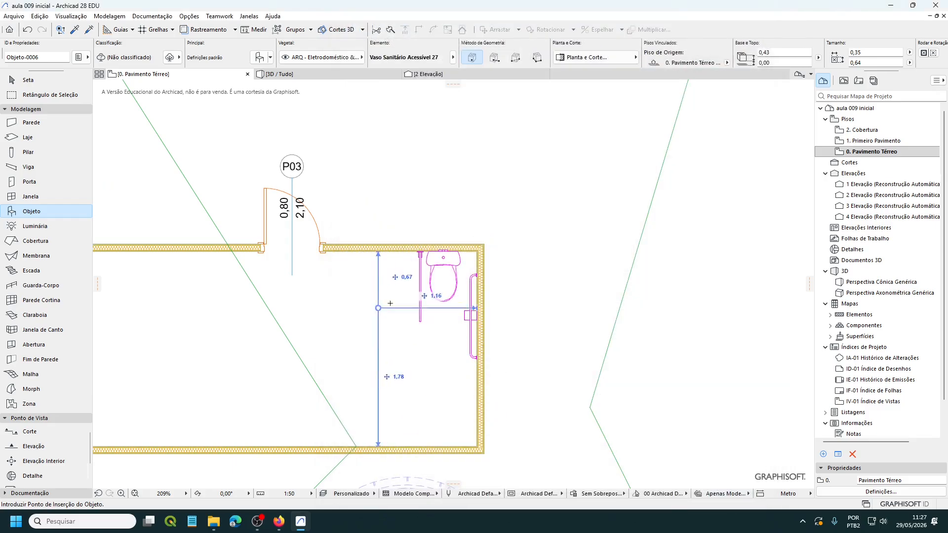
click(469, 260)
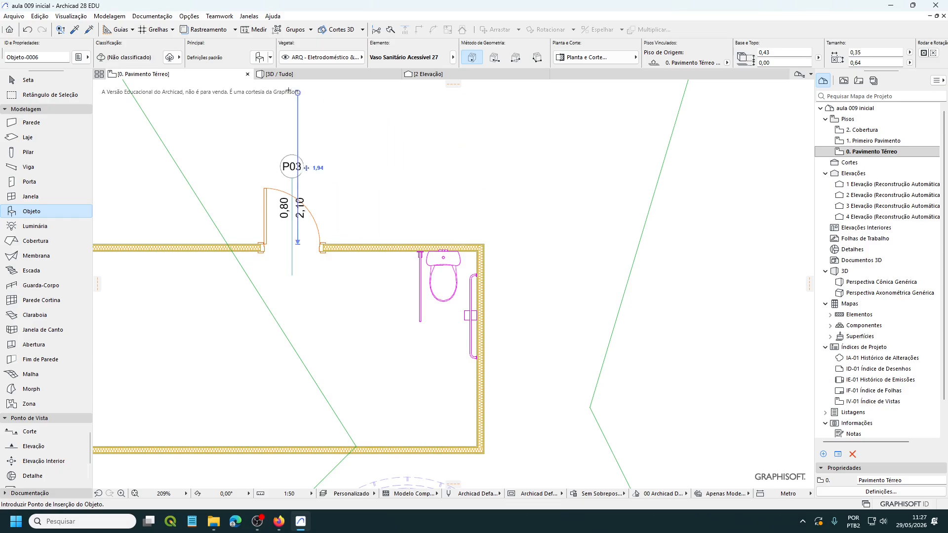
click(131, 30)
click(129, 61)
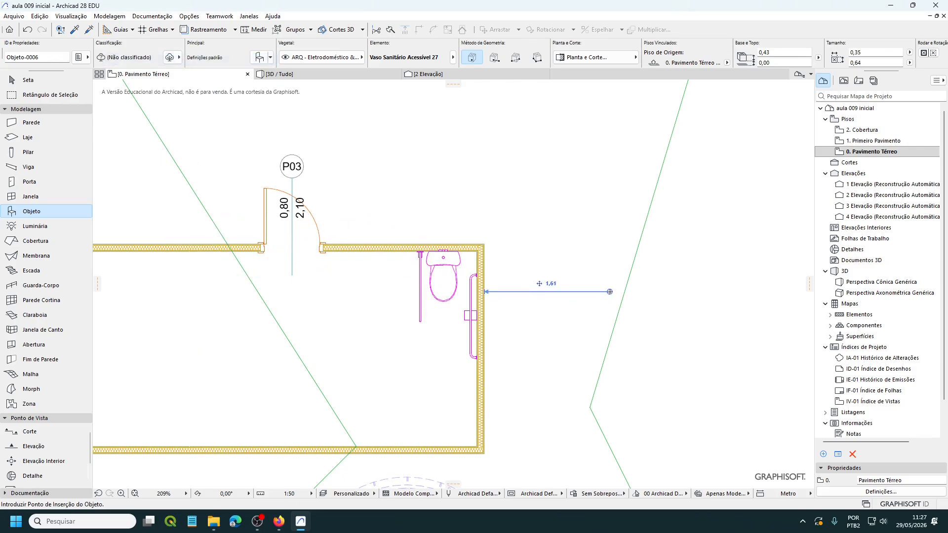
Step: Enlarge the library tree in the object settings and choose "Balcão Multi-Lavatório 27" from the folder "Lavatórios 27"
double_click(29, 213)
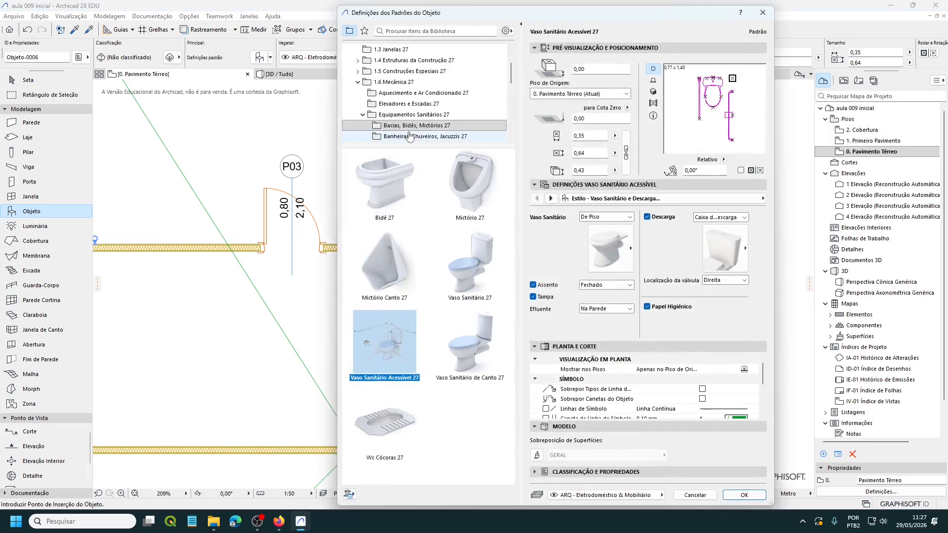
drag(467, 146, 464, 202)
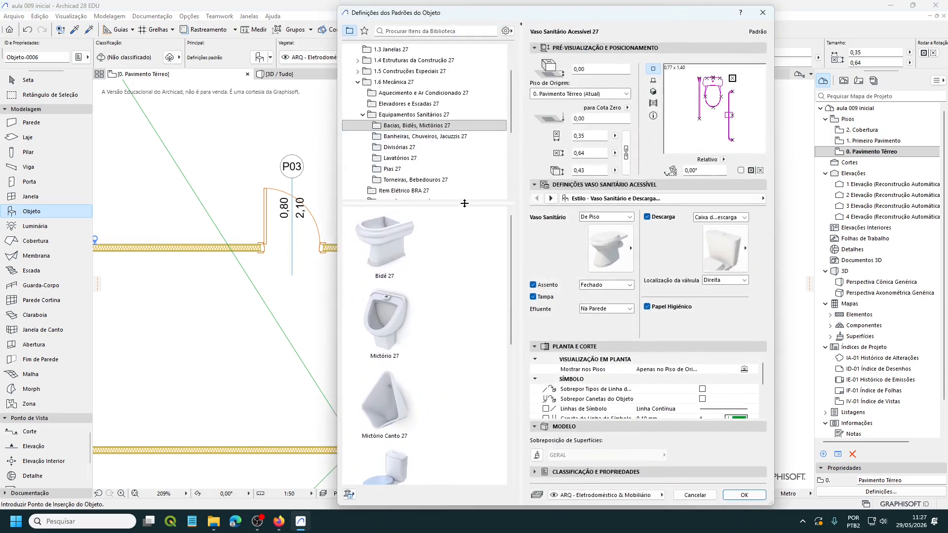
click(392, 159)
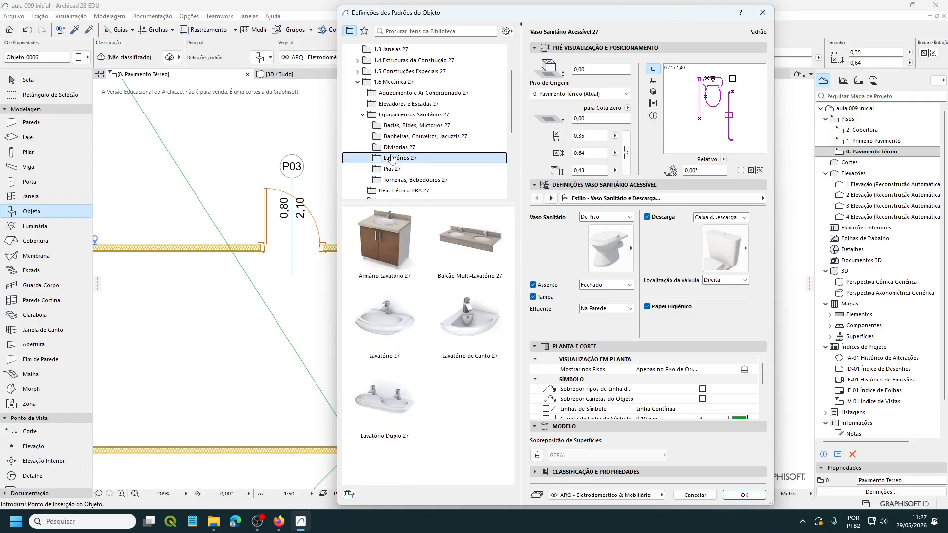
click(473, 237)
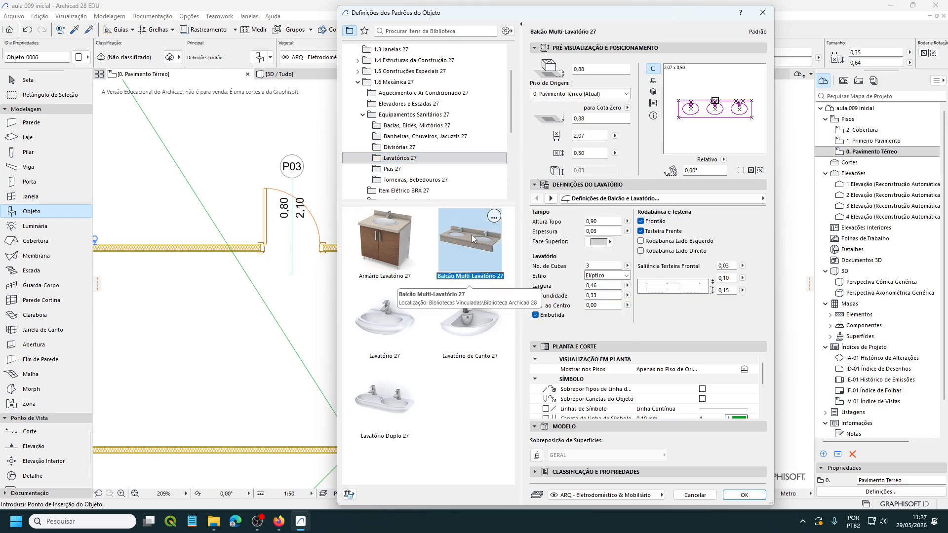
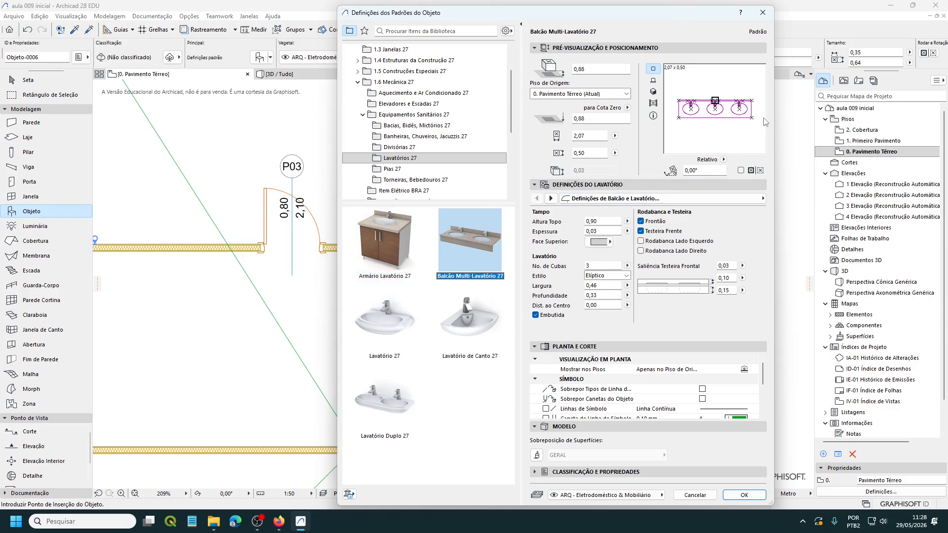
Step: Set the washbasin counter to 1 basin and its width to 1,00 m
click(591, 267)
key(BackSpace)
text(1)
key(Return)
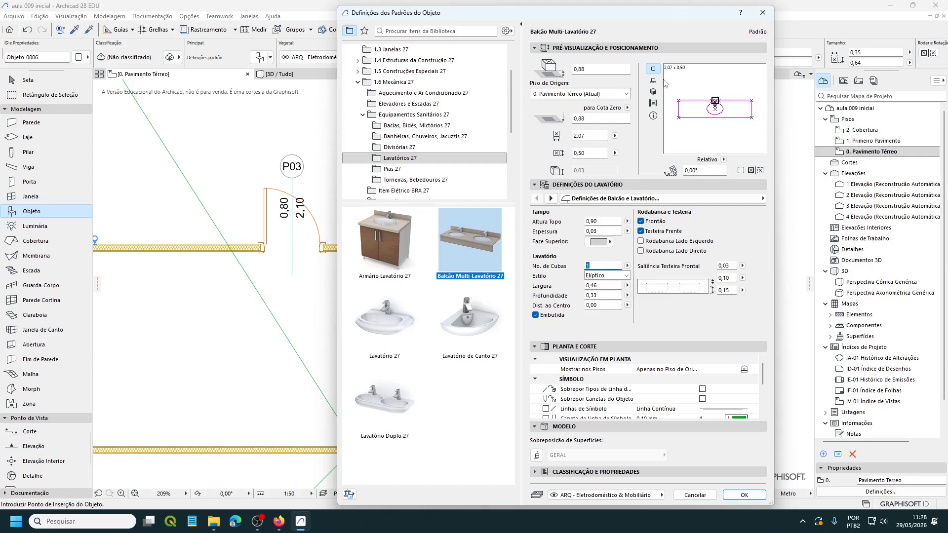
click(588, 135)
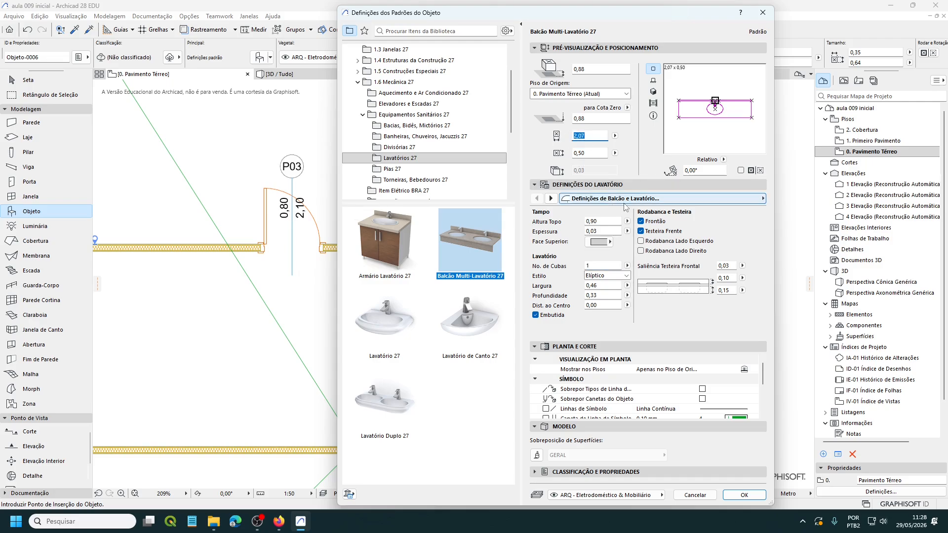
text(1)
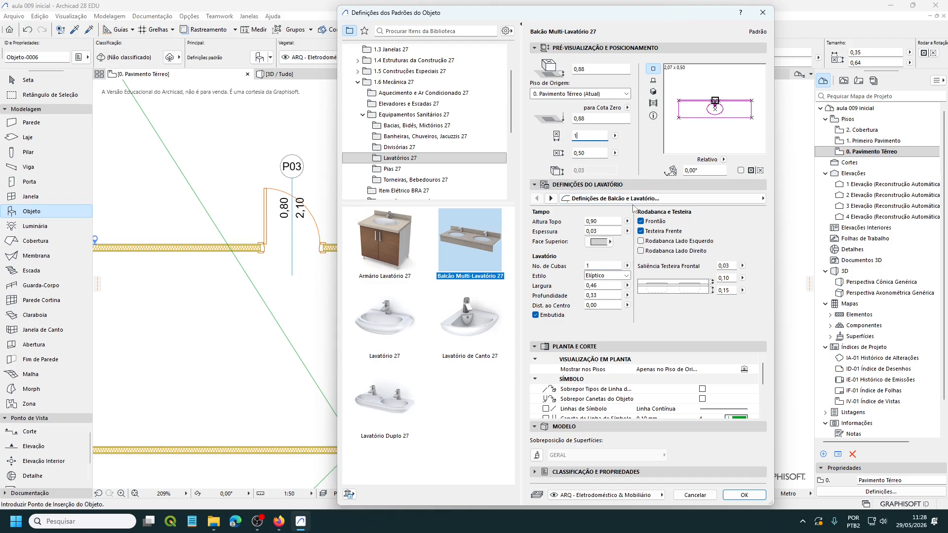
key(Return)
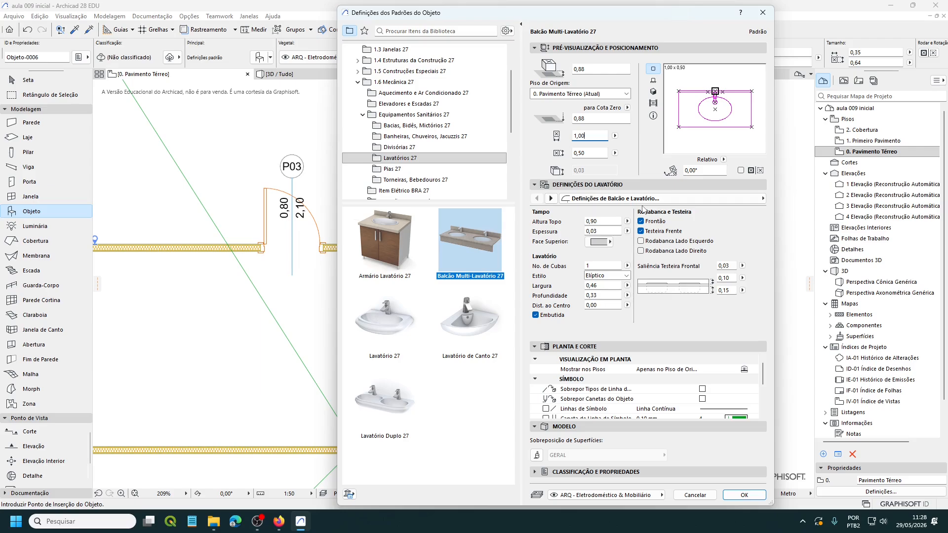
Step: Rotate the washbasin counter 180°, anchor it at its lower-right corner and place it in the room's lower-right inner corner
click(699, 172)
double_click(699, 172)
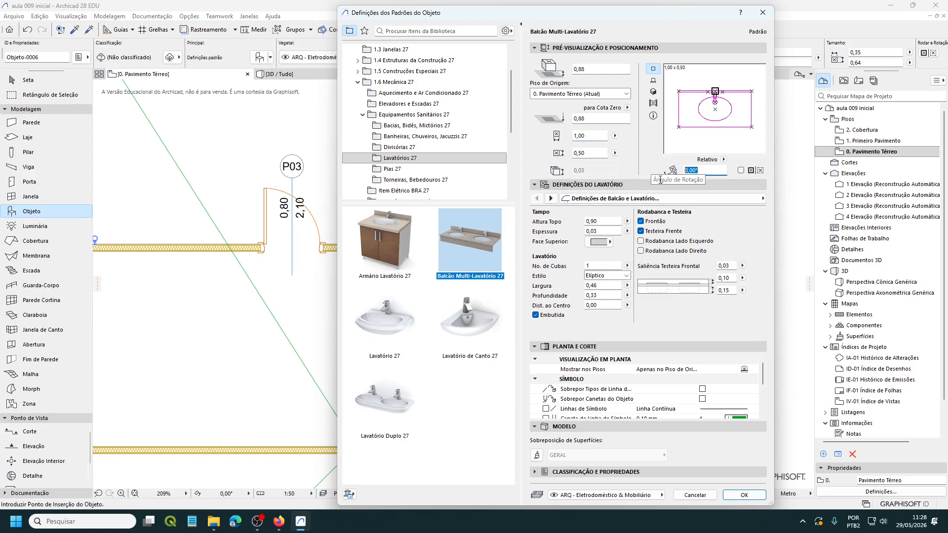
text(180)
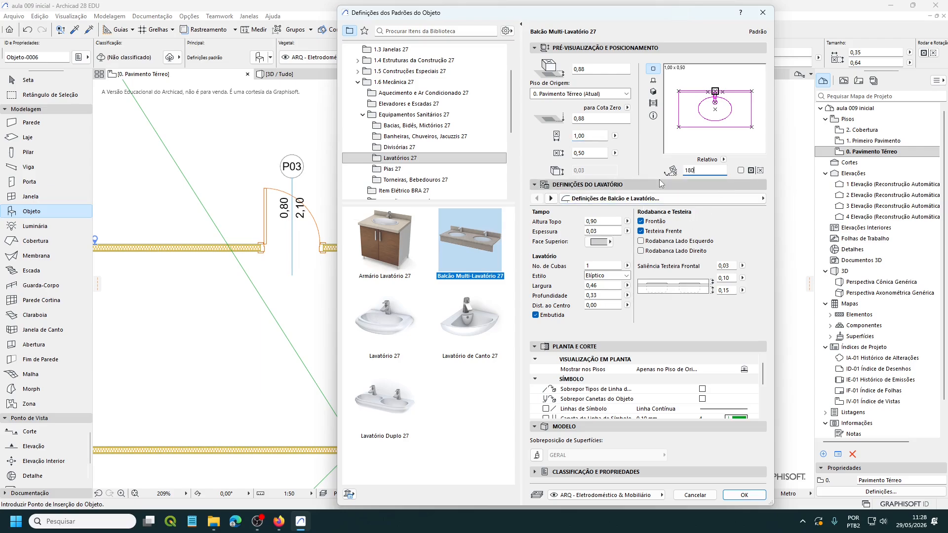
key(Return)
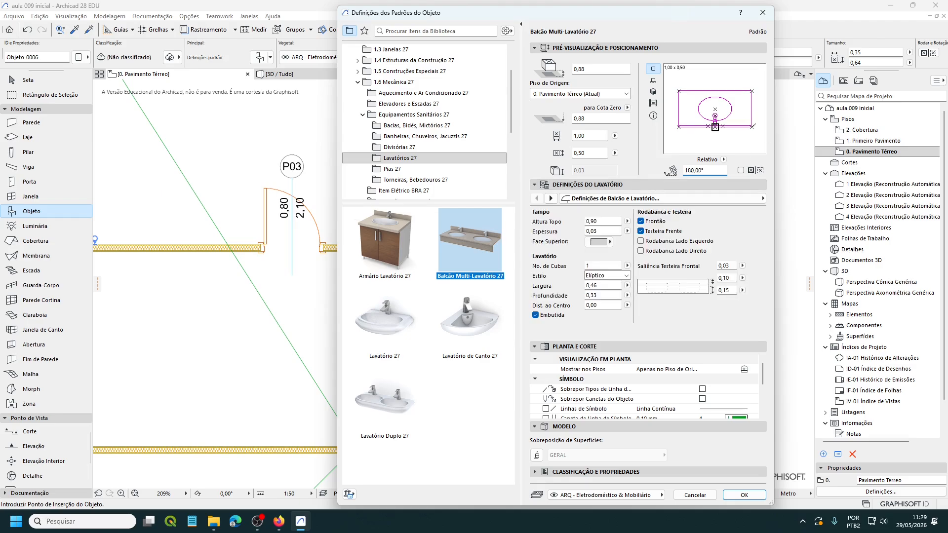
click(752, 127)
click(744, 495)
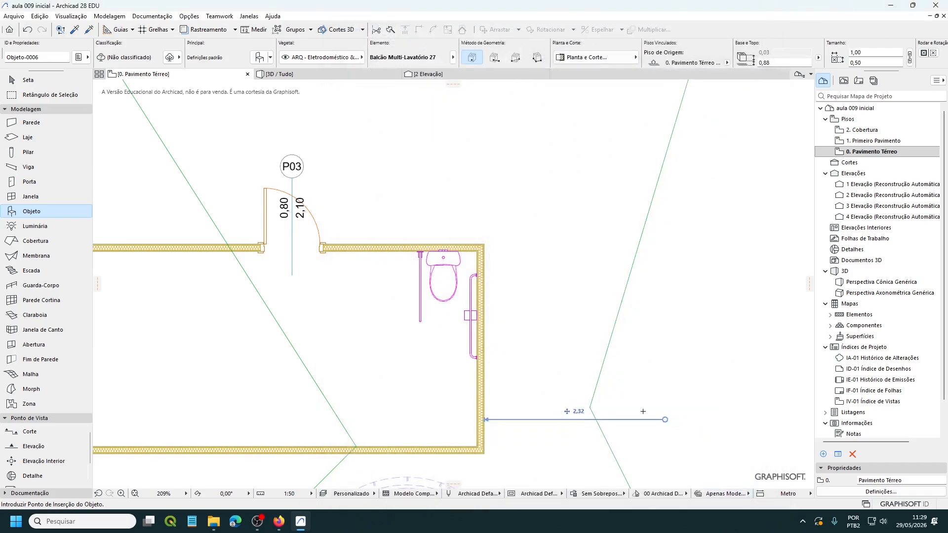
click(477, 447)
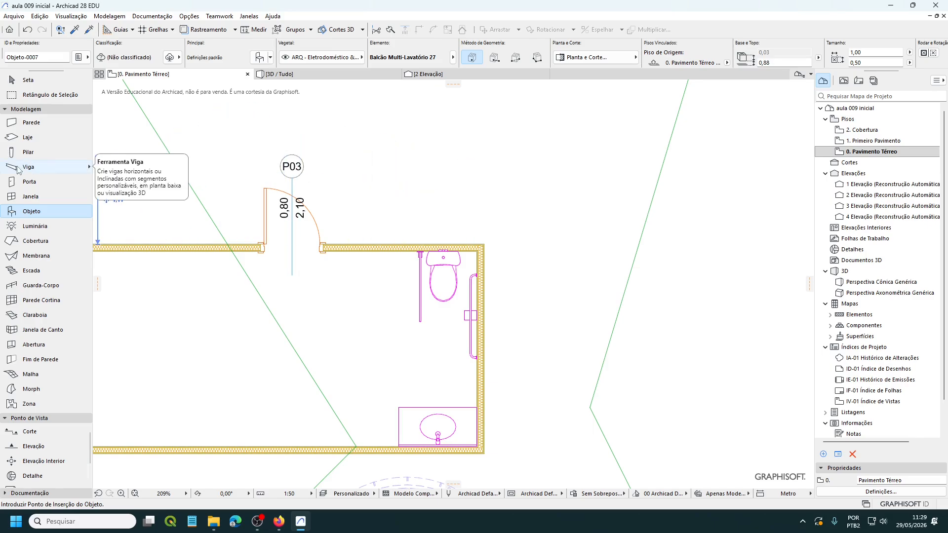
double_click(31, 211)
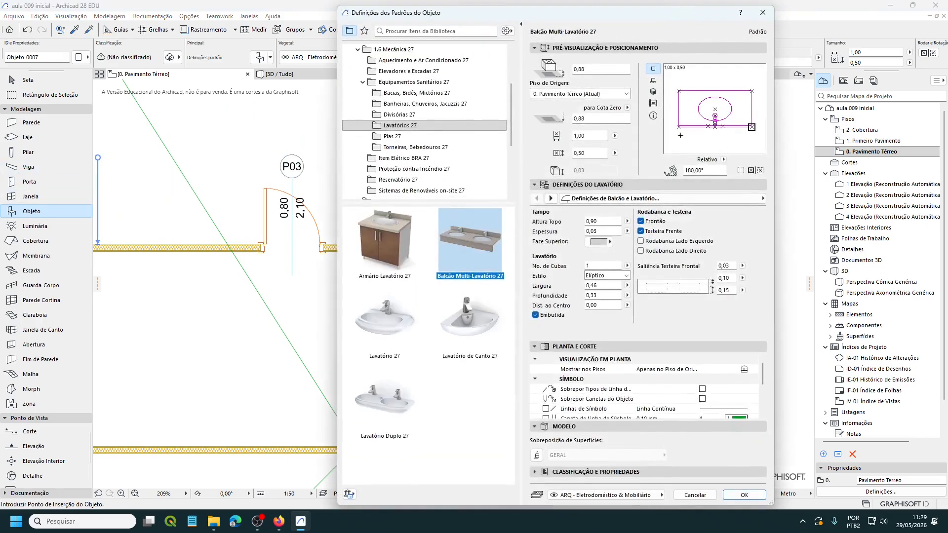
click(588, 136)
click(744, 496)
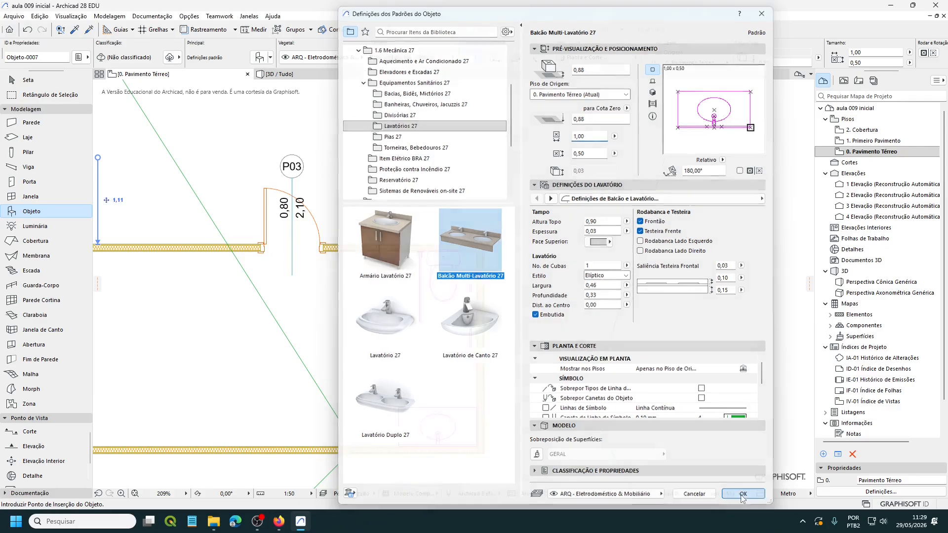
click(457, 435)
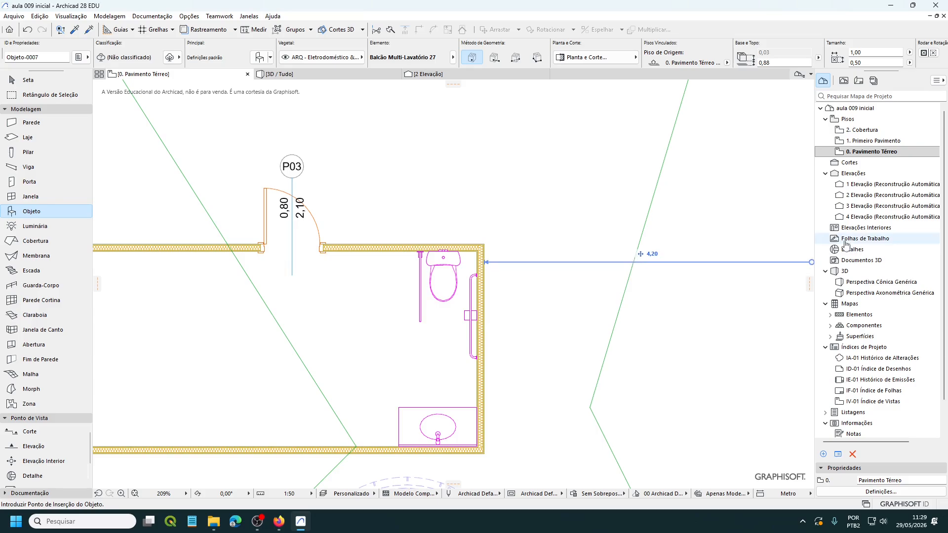
Step: Open the plan "1. Primeiro Pavimento" and choose the object "Caixa d'água 27" from the library folder "Reservatório 27"
double_click(872, 142)
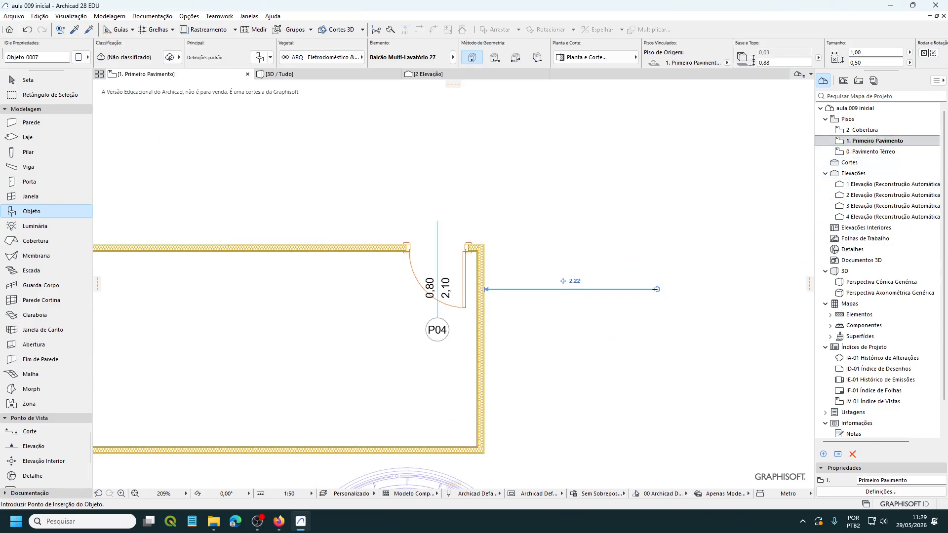
double_click(32, 212)
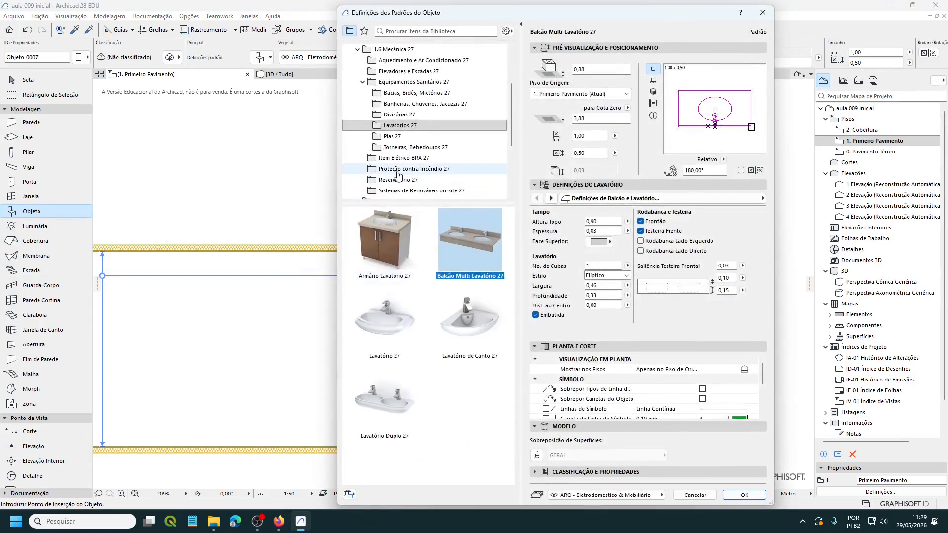
scroll(401, 176, down, 1)
click(395, 147)
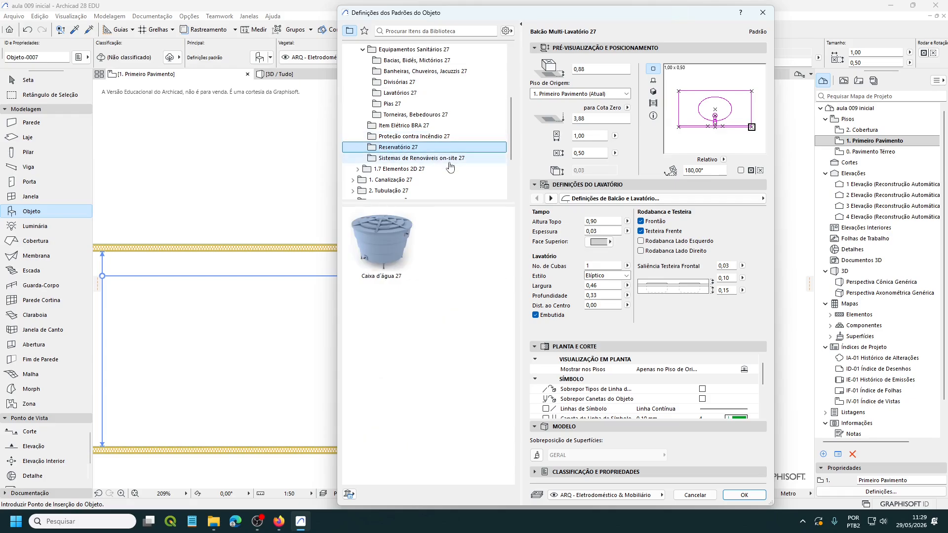
click(379, 247)
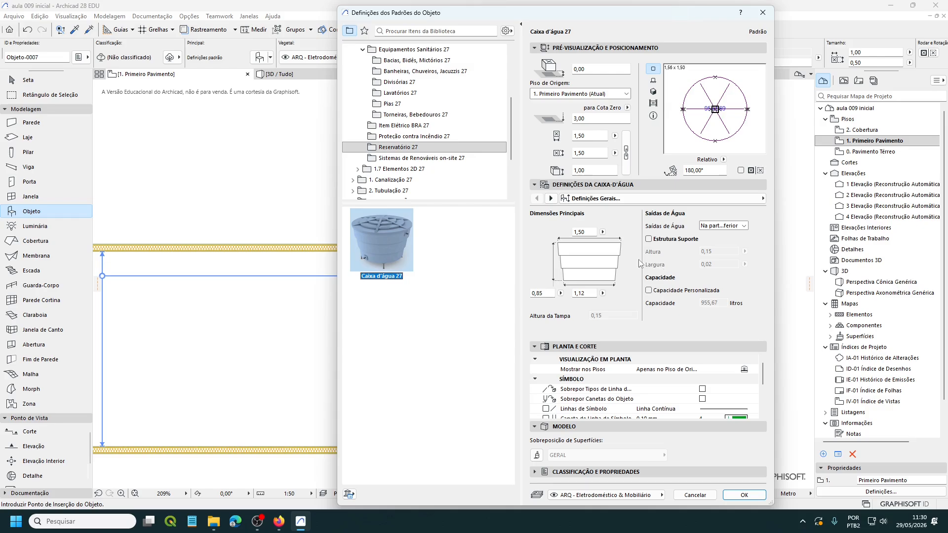
Step: Set the water tank's base diameter to 0,90, its top diameter to 1,20 and its body height to 0,75
click(585, 294)
text(0,9)
key(Return)
double_click(582, 232)
text(2)
key(Return)
drag(541, 294, 537, 295)
text(7)
key(Return)
Step: Set the tank's water outlets to "No Lado" and accept the object settings
click(744, 227)
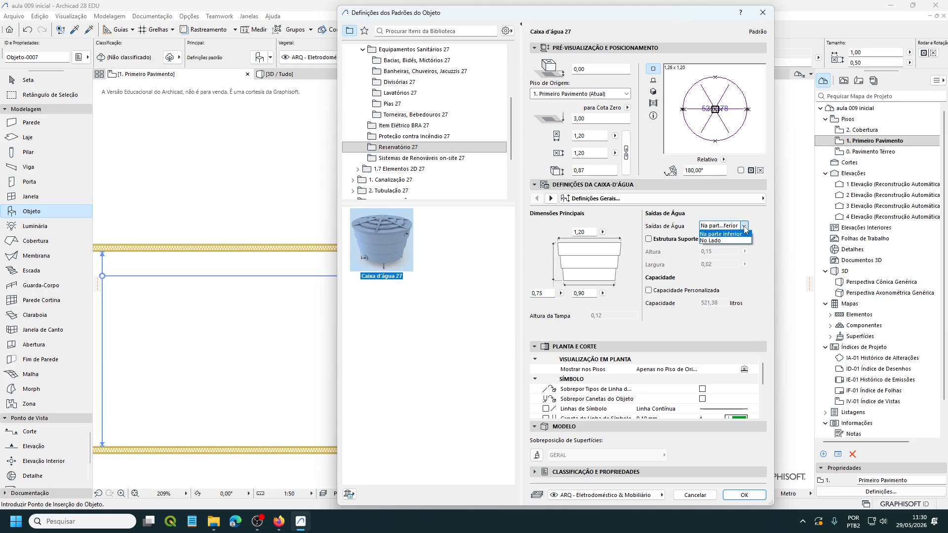
click(714, 242)
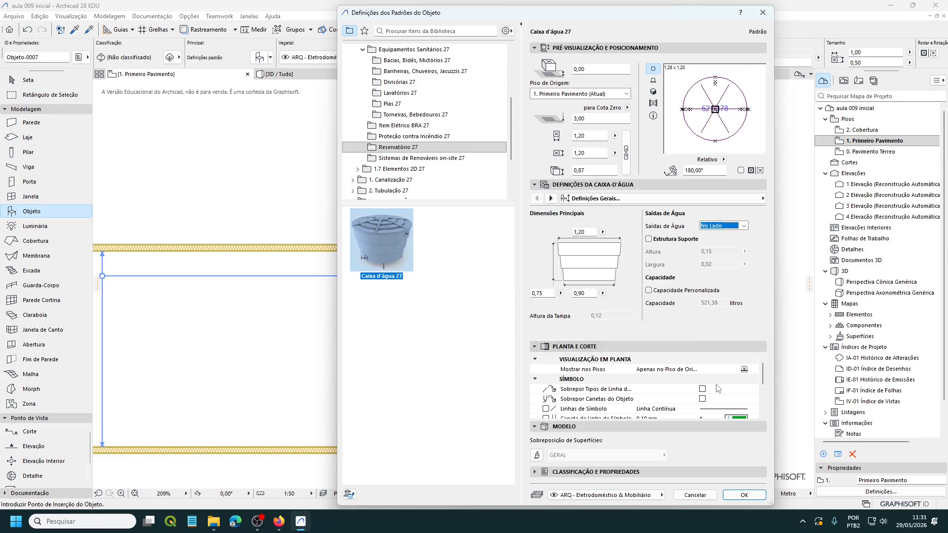
click(745, 495)
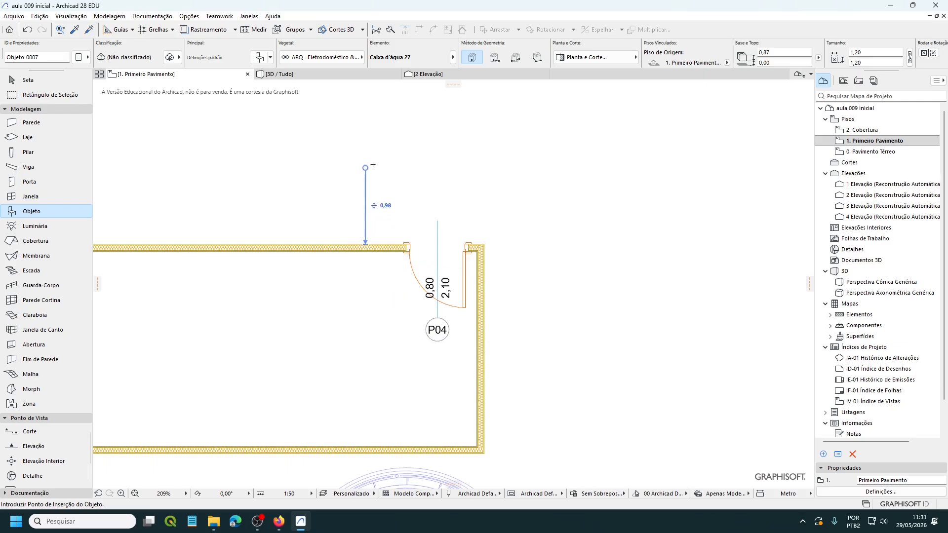
Step: Anchor the water tank at its right-hand edge point and place it in the room's lower-right corner, about 0,23 m from the right wall
click(260, 58)
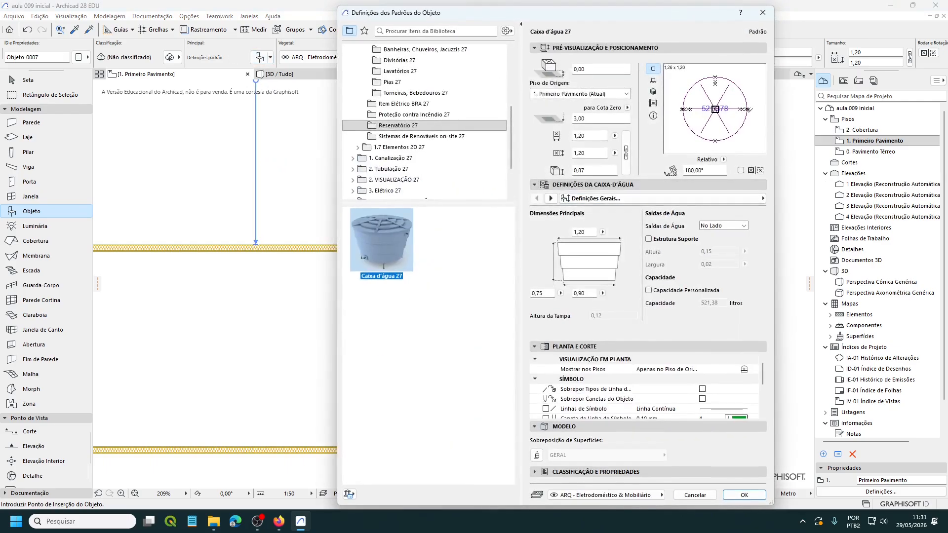
click(749, 108)
click(744, 495)
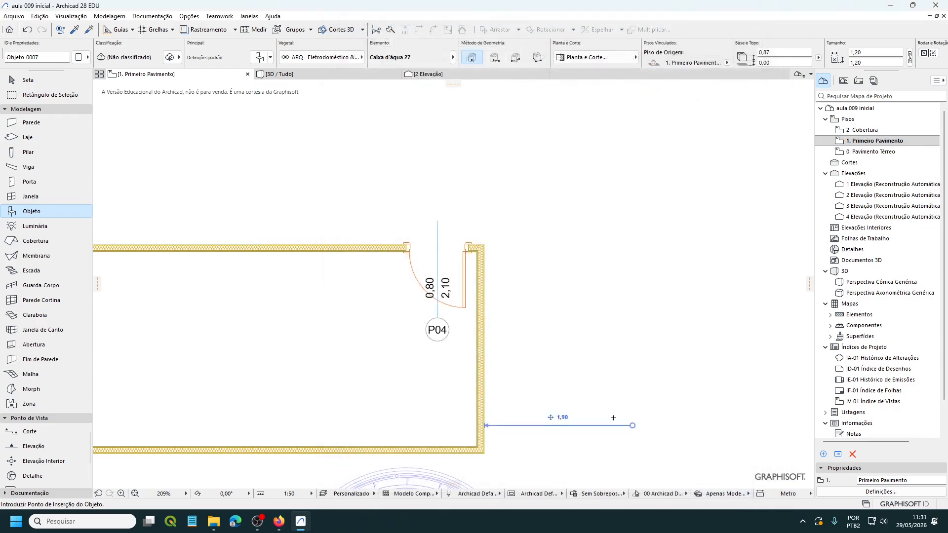
click(457, 394)
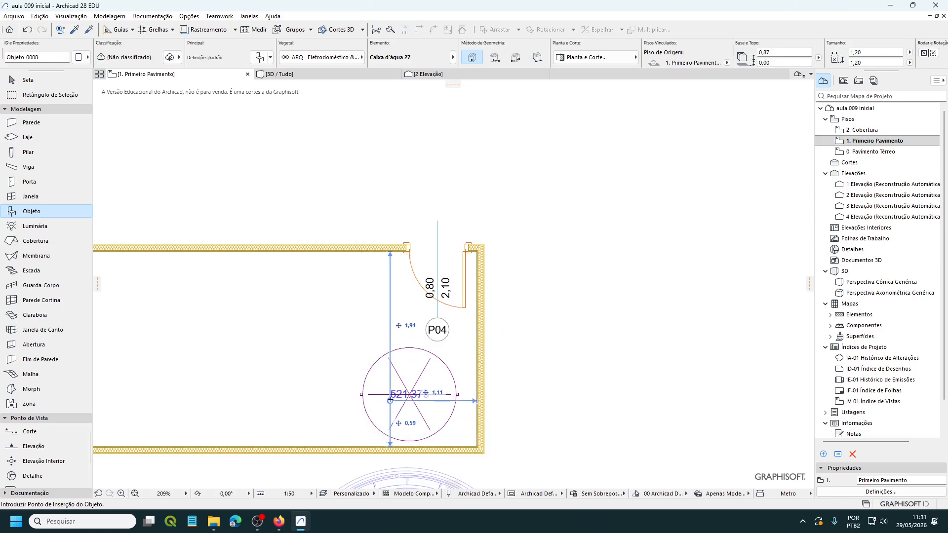
Step: Move the water tank horizontally towards the right wall, leaving a gap of about 0,09 m
shift+click(392, 397)
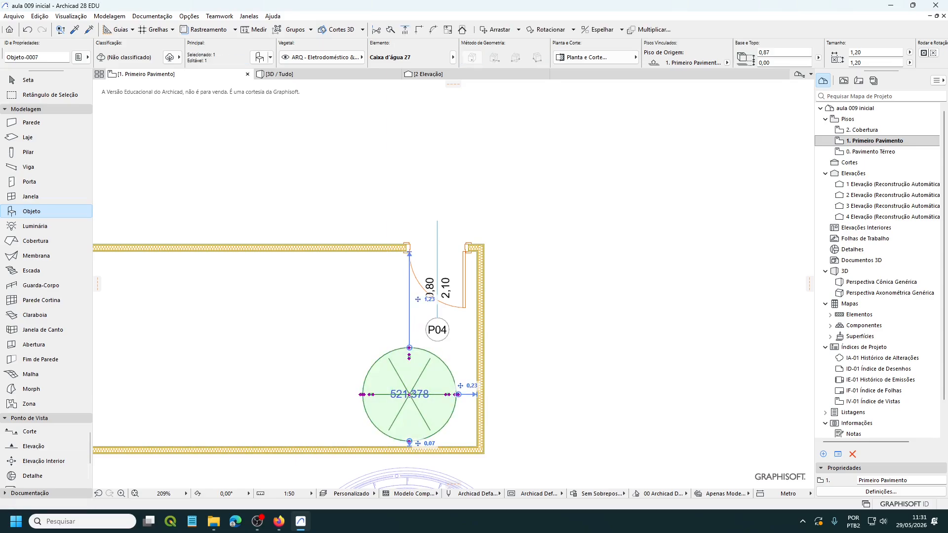
click(410, 395)
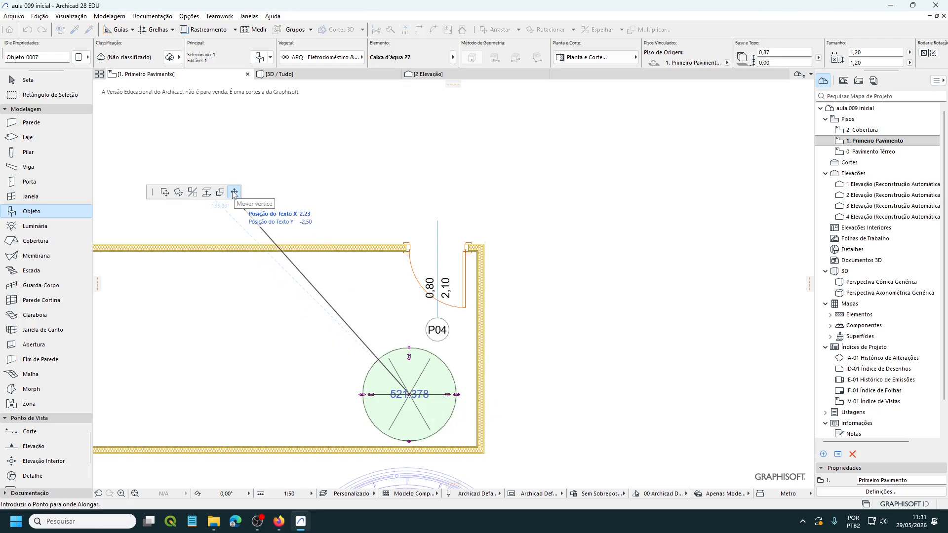
click(165, 192)
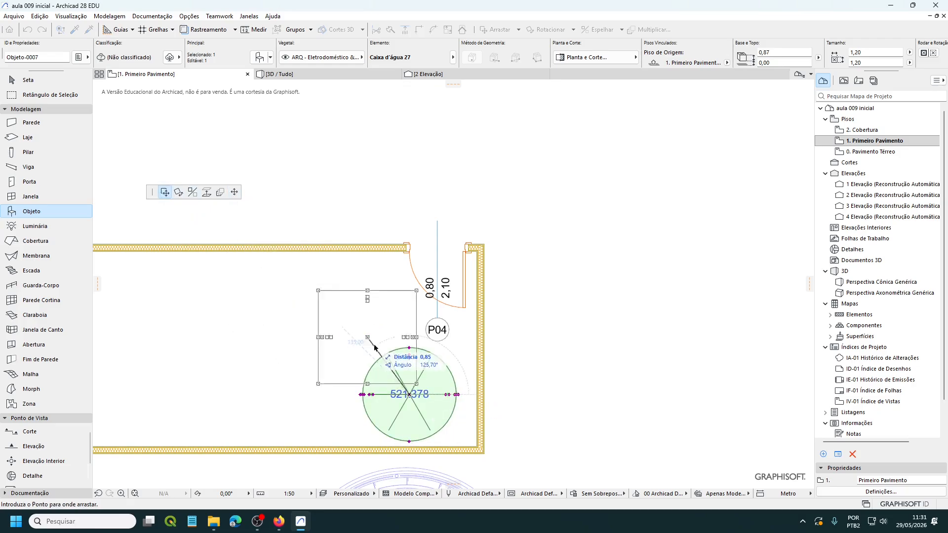
click(424, 396)
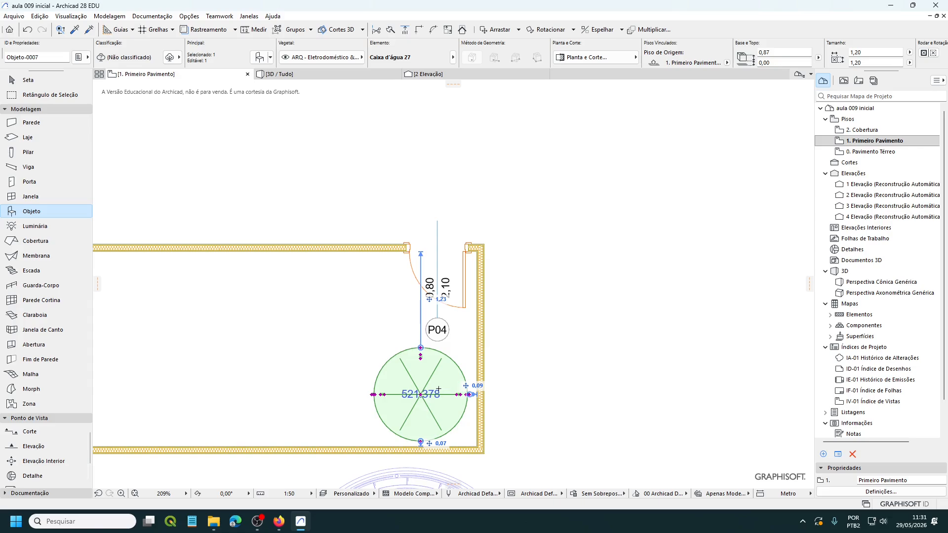
key(Escape)
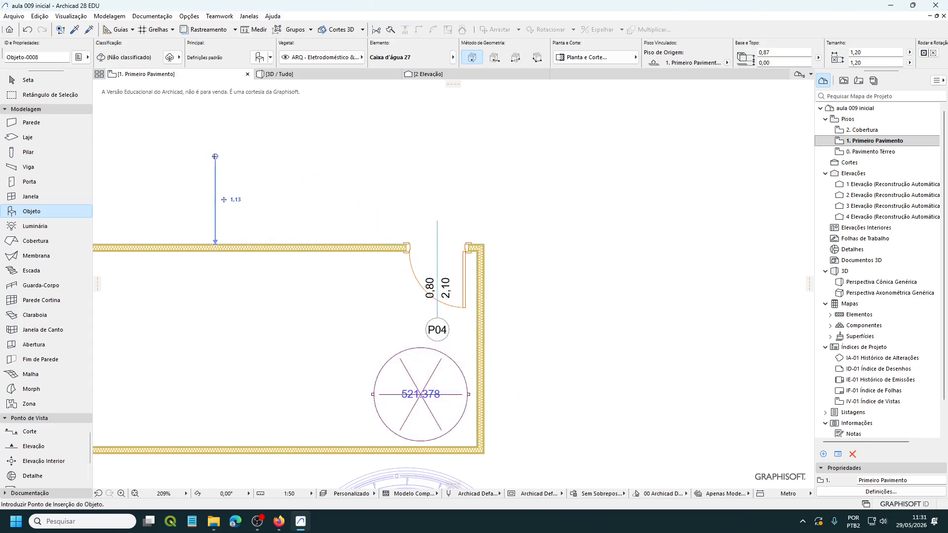
double_click(31, 216)
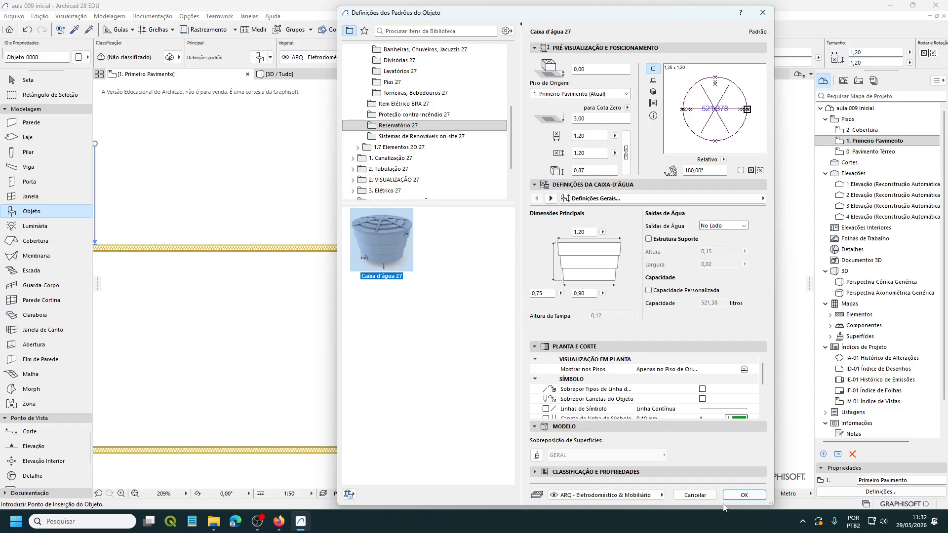
click(744, 495)
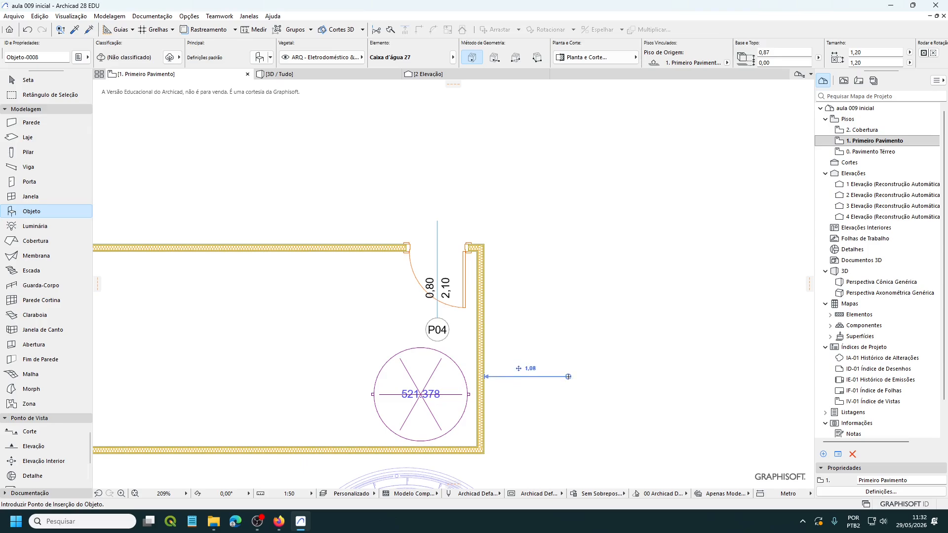
scroll(716, 395, down, 5)
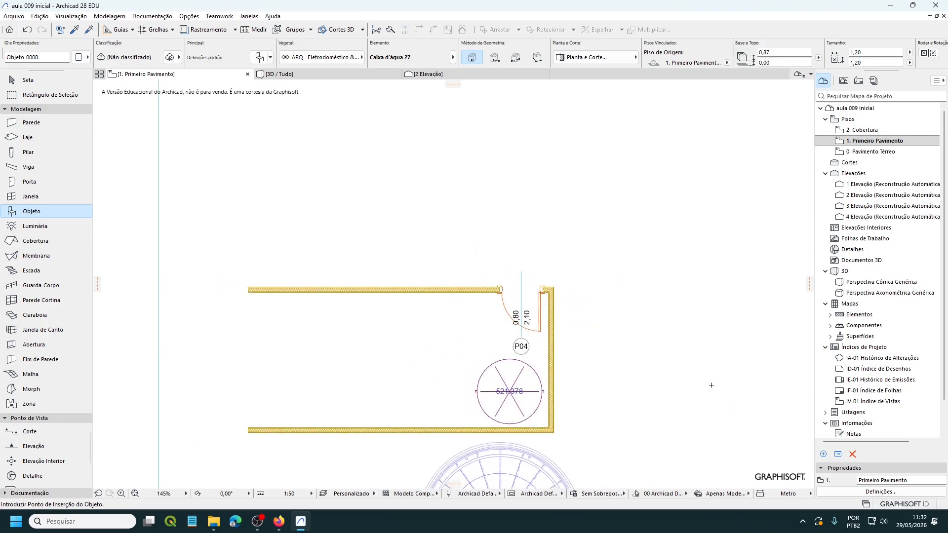
middle_drag(672, 344, 611, 305)
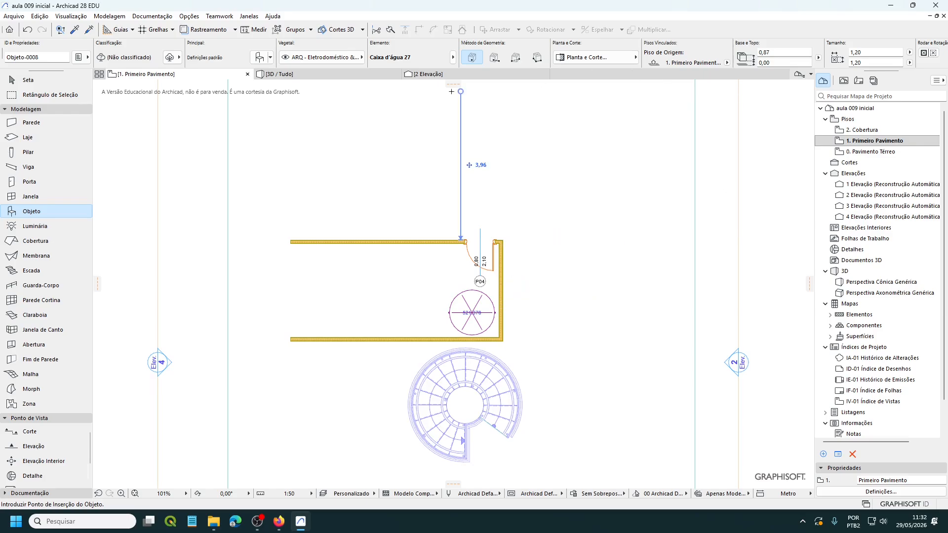
Step: Open the 3D view and hide the layer "ARQ - Vedação de placas cimentícias" to inspect the building's interior
click(339, 73)
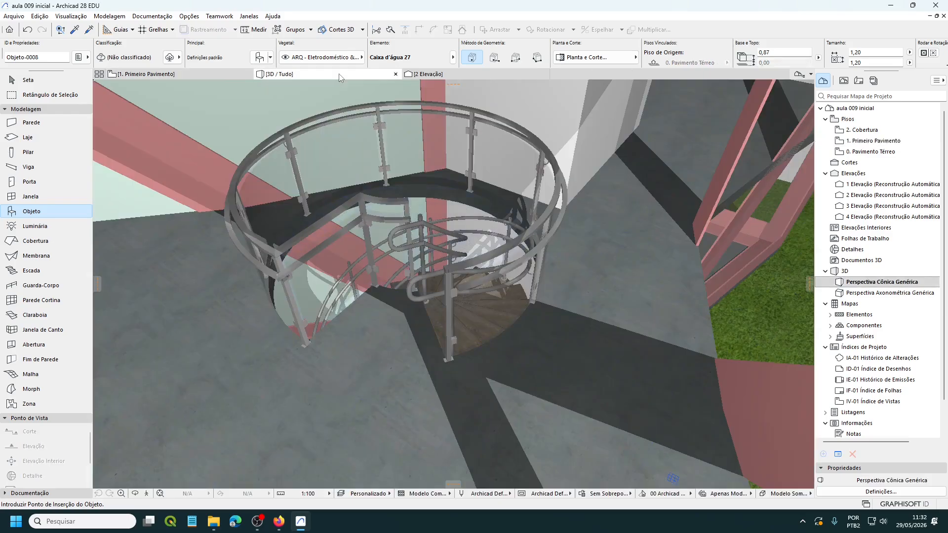
click(26, 81)
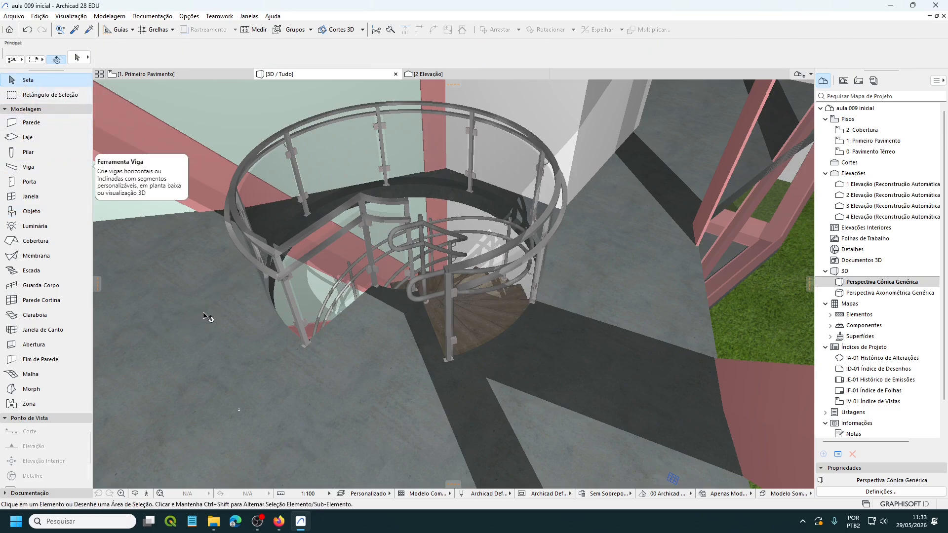
scroll(205, 312, down, 1)
scroll(210, 312, down, 8)
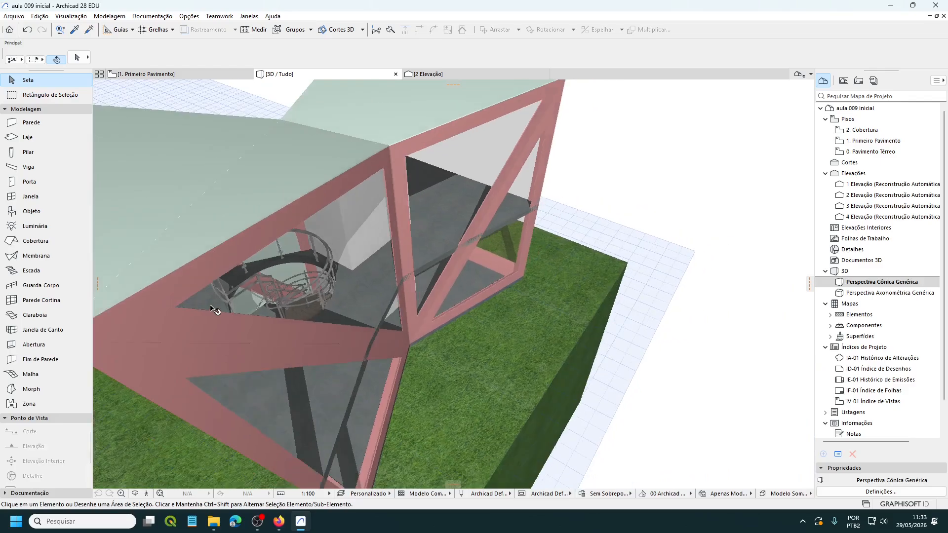
scroll(210, 309, down, 2)
drag(204, 311, 380, 251)
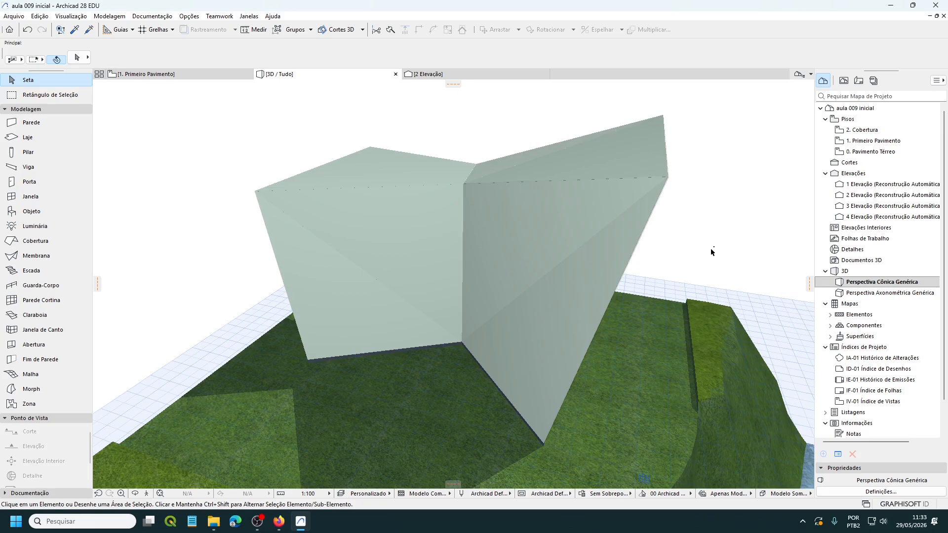
key(ctrl+l)
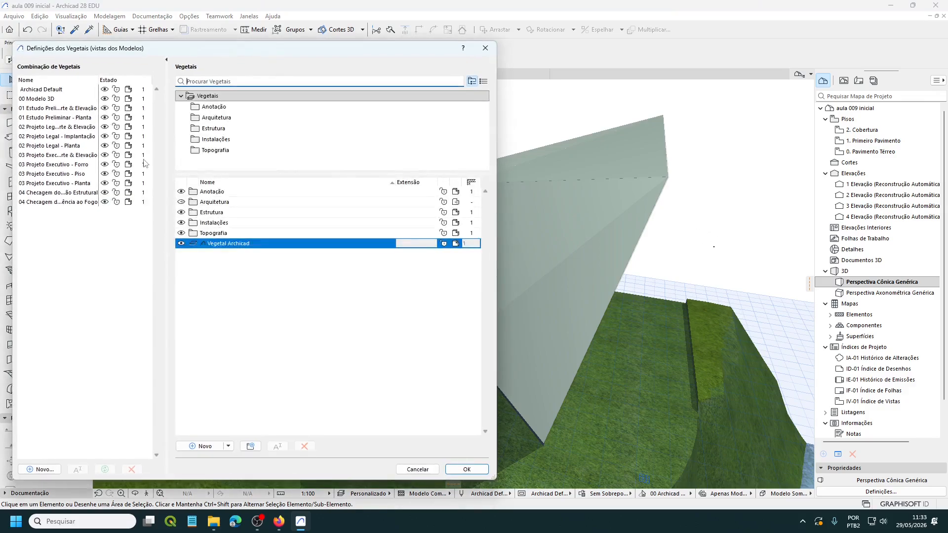
click(207, 118)
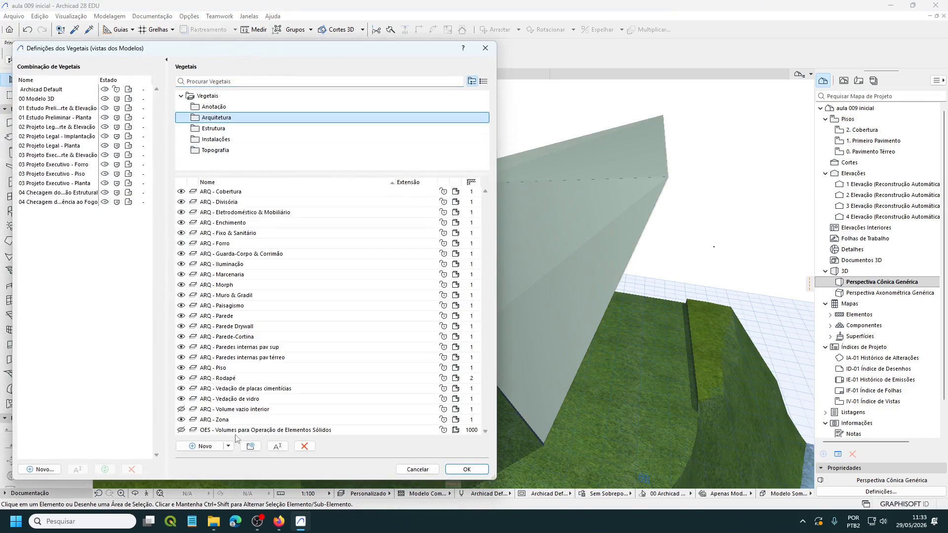
click(181, 390)
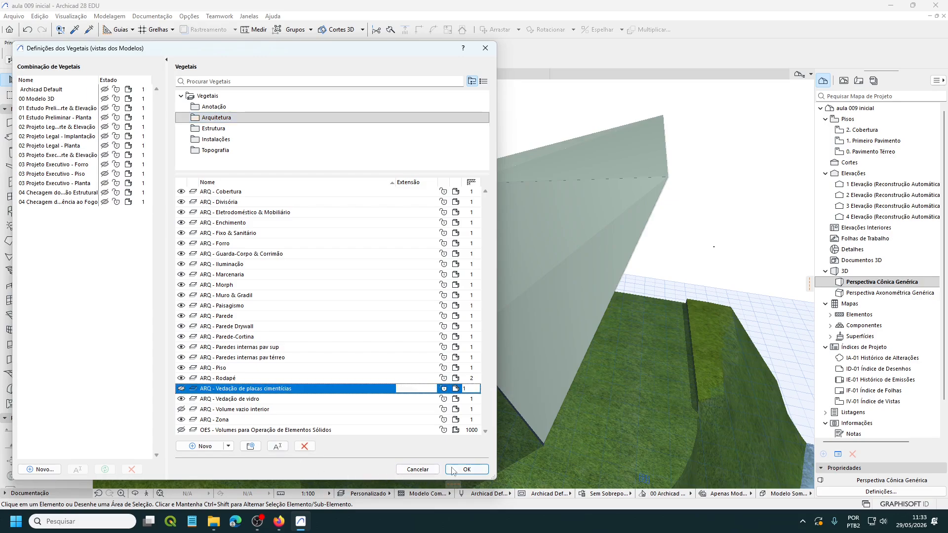
click(467, 470)
scroll(422, 338, up, 3)
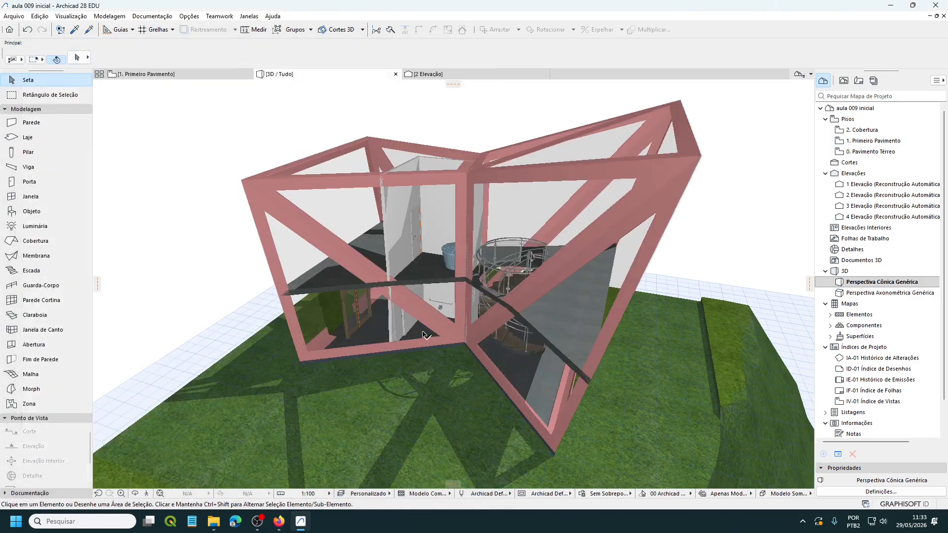
scroll(422, 336, up, 2)
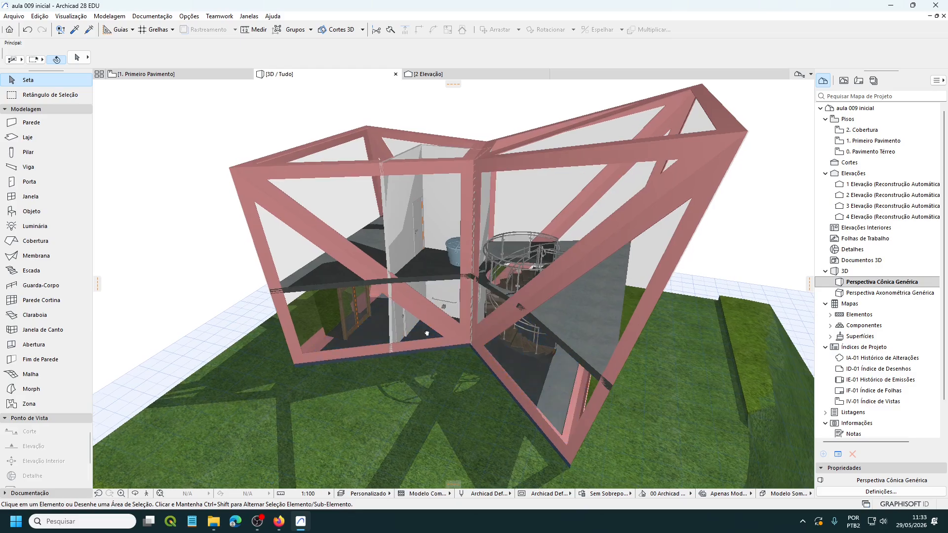
drag(434, 336, 380, 335)
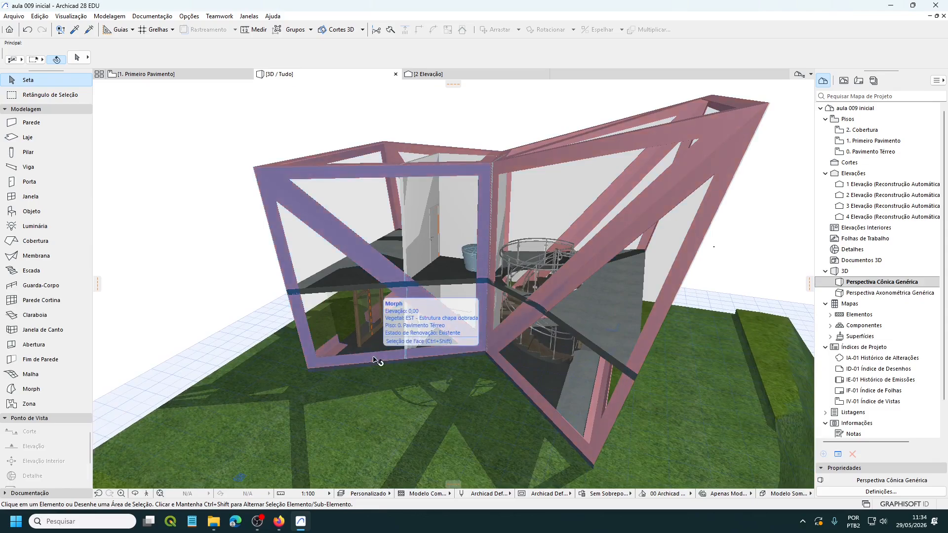
Step: Make the layer "ARQ - Vedação de placas cimentícias" visible again in the 3D view
key(ctrl+l)
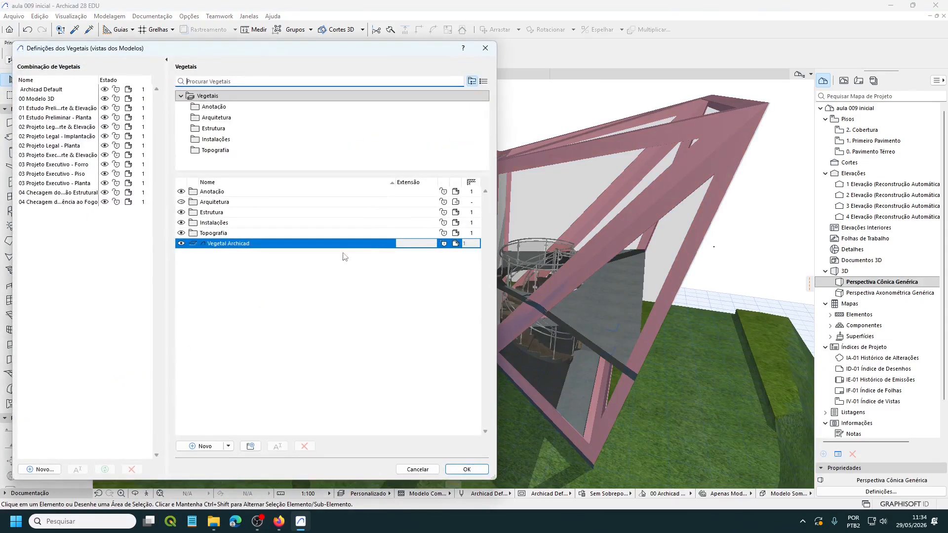
click(224, 117)
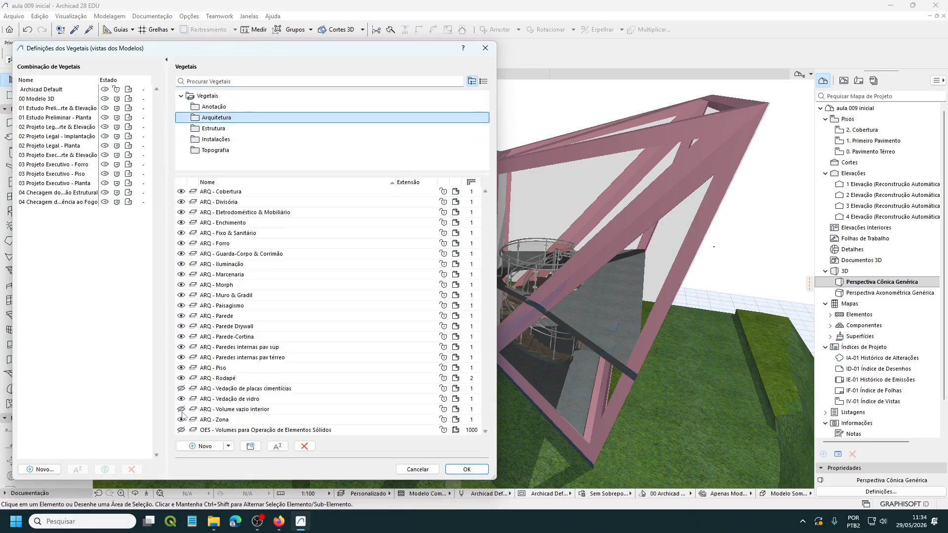
click(182, 389)
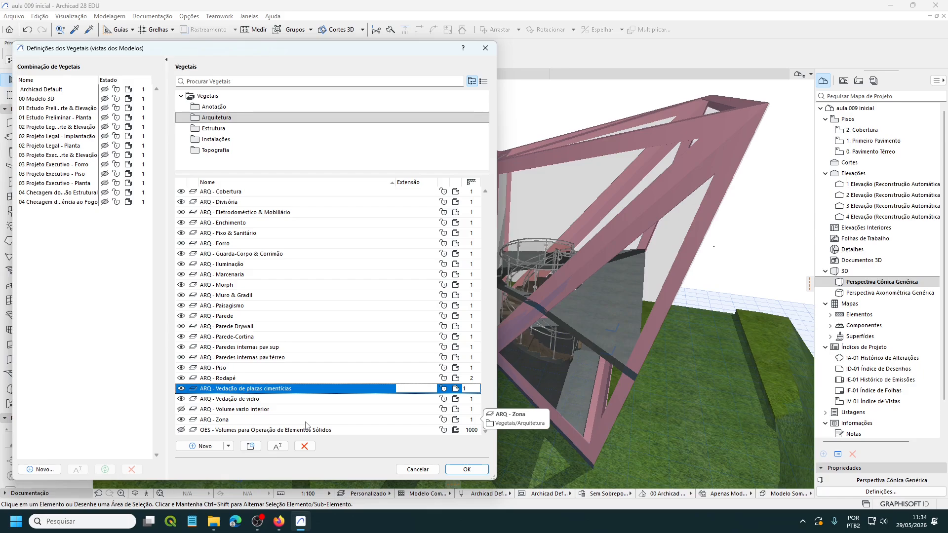
click(459, 470)
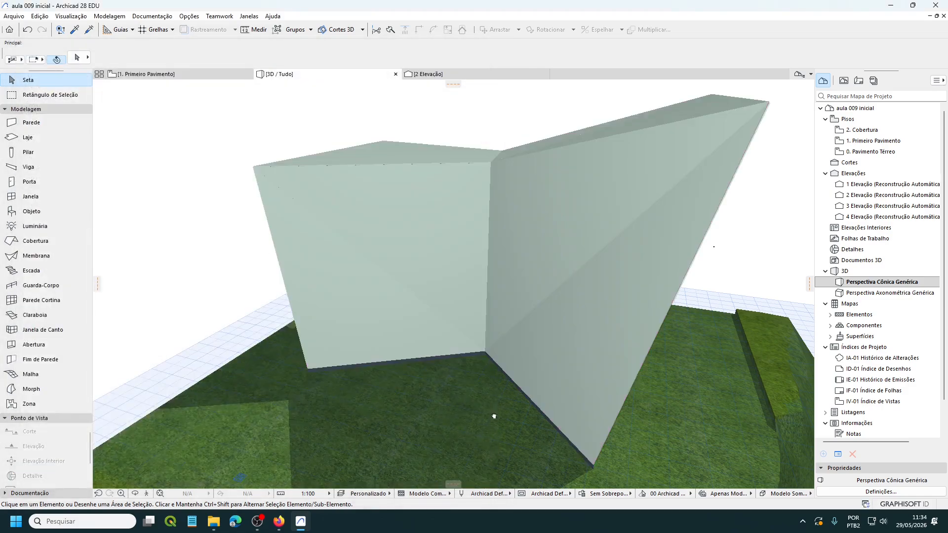
drag(496, 421, 448, 277)
scroll(444, 275, down, 3)
shift+middle_drag(558, 306, 454, 289)
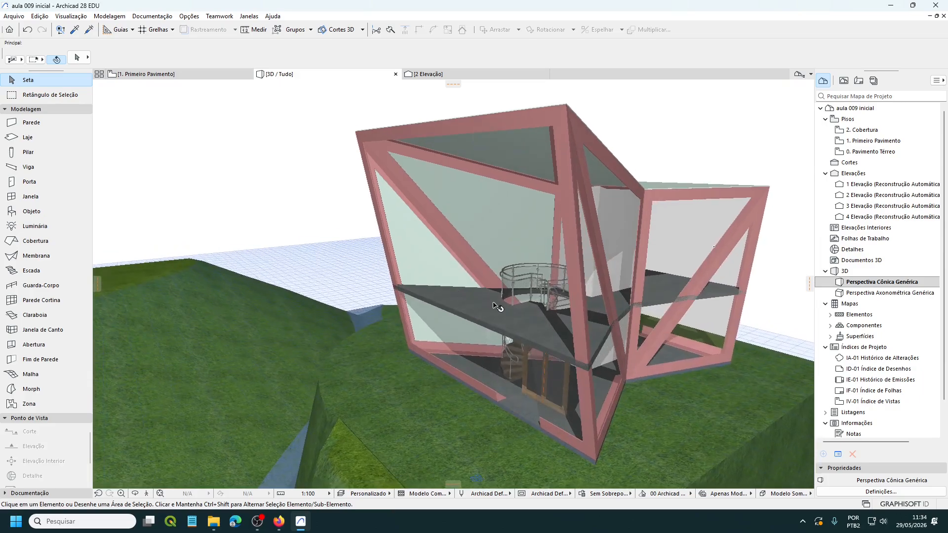
scroll(492, 303, down, 1)
scroll(494, 306, up, 1)
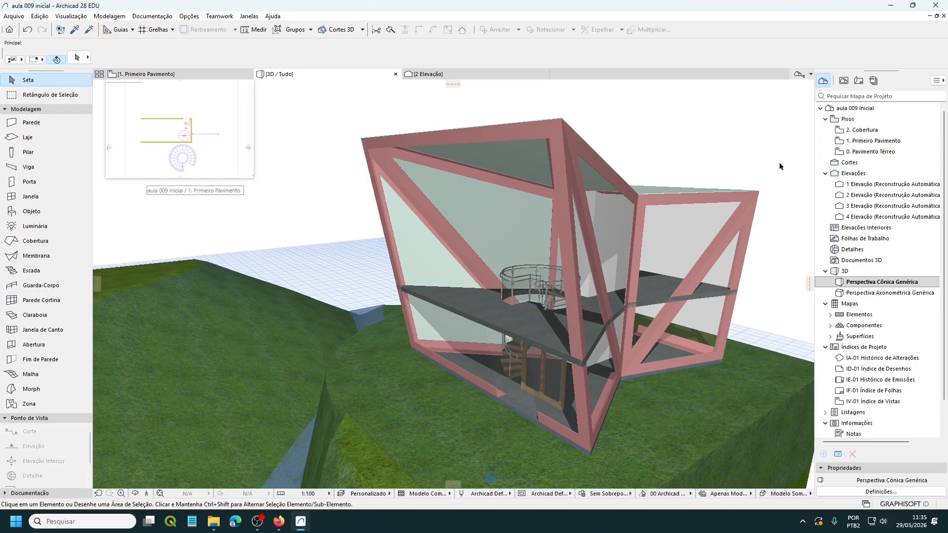
Step: Open the ground-floor plan "0. Pavimento Térreo" and hide the topography layer "TOP - Terreno"
double_click(876, 154)
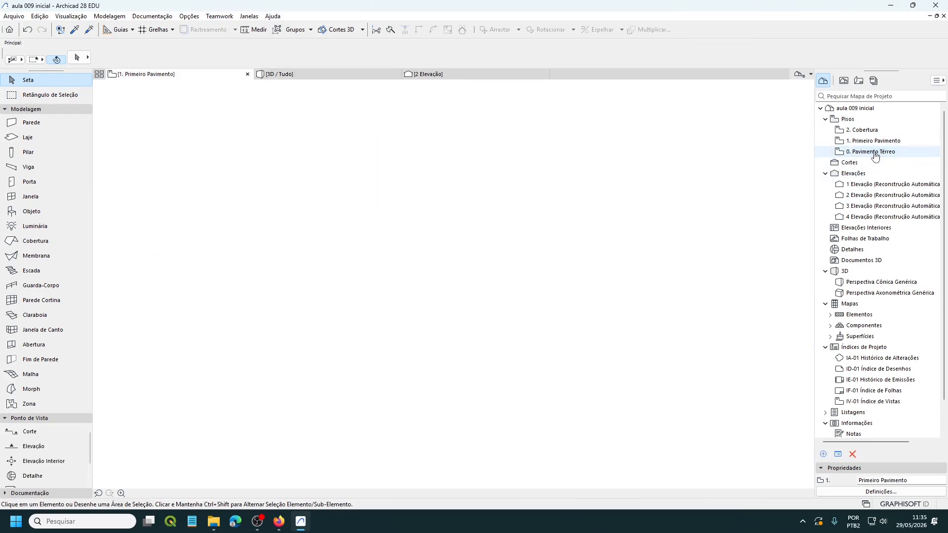
scroll(683, 181, down, 3)
middle_drag(683, 180, 637, 189)
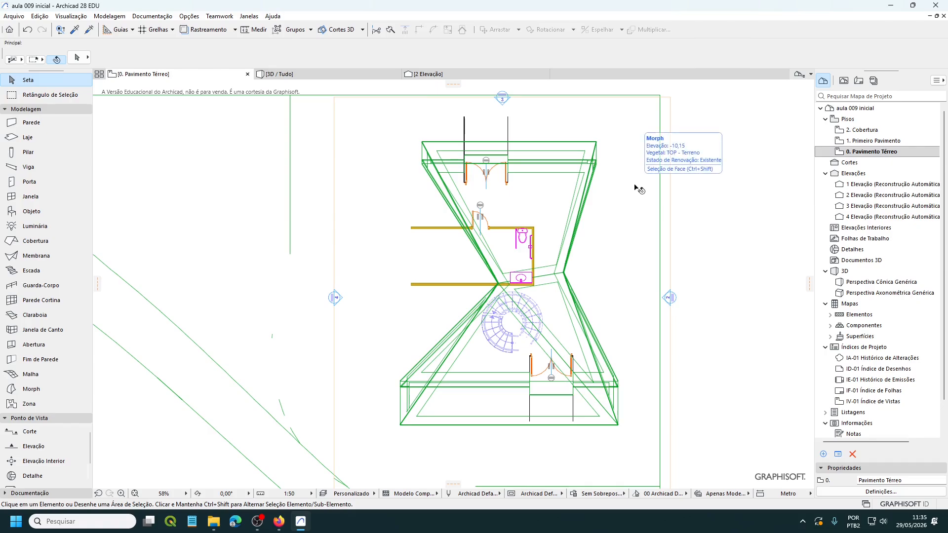
scroll(637, 188, down, 2)
middle_drag(635, 187, 612, 192)
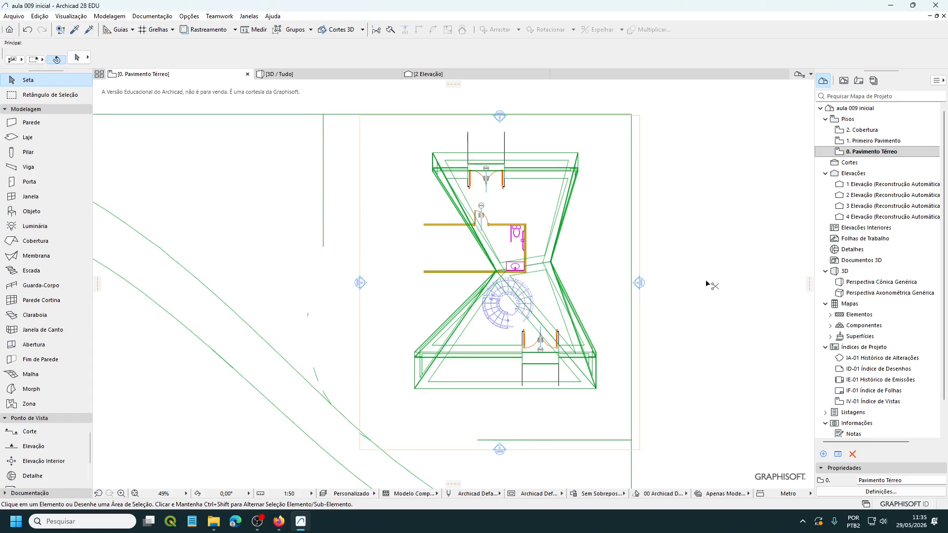
key(ctrl+l)
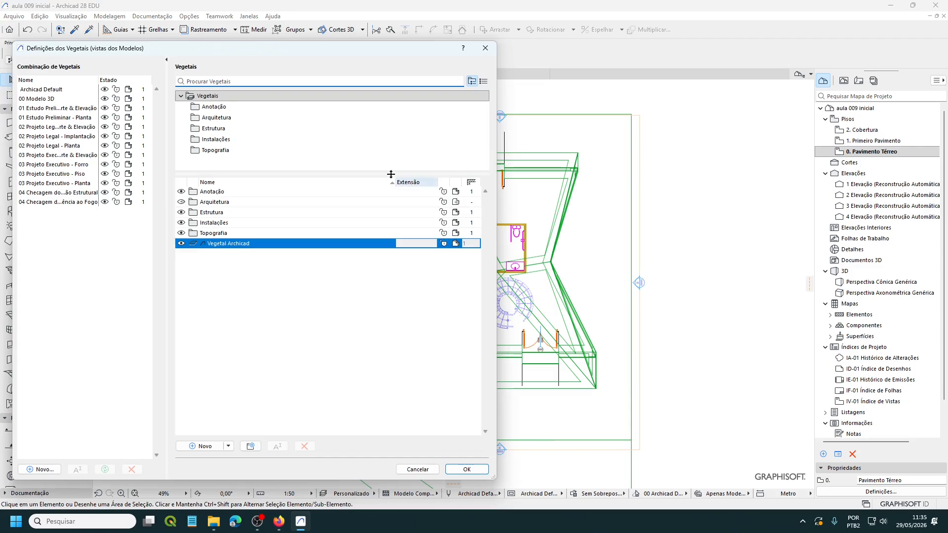
click(203, 151)
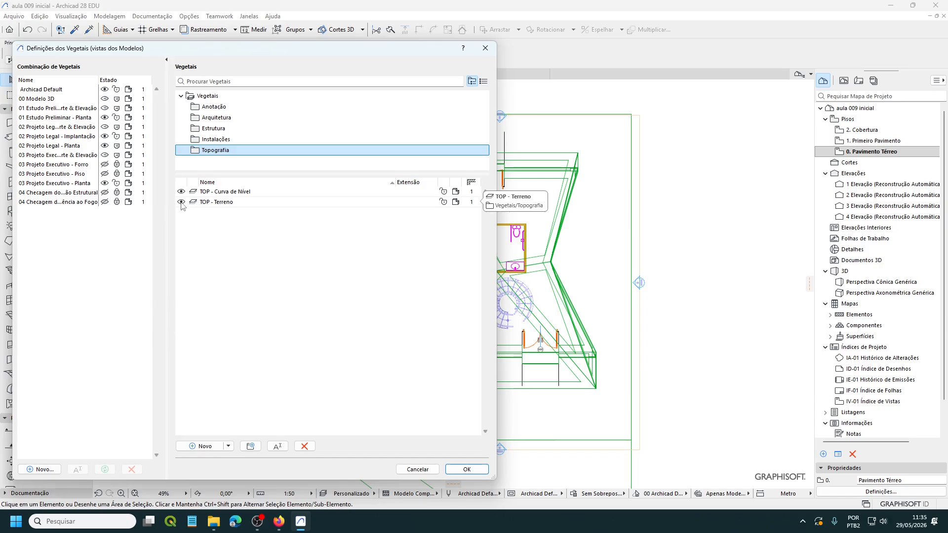
click(232, 203)
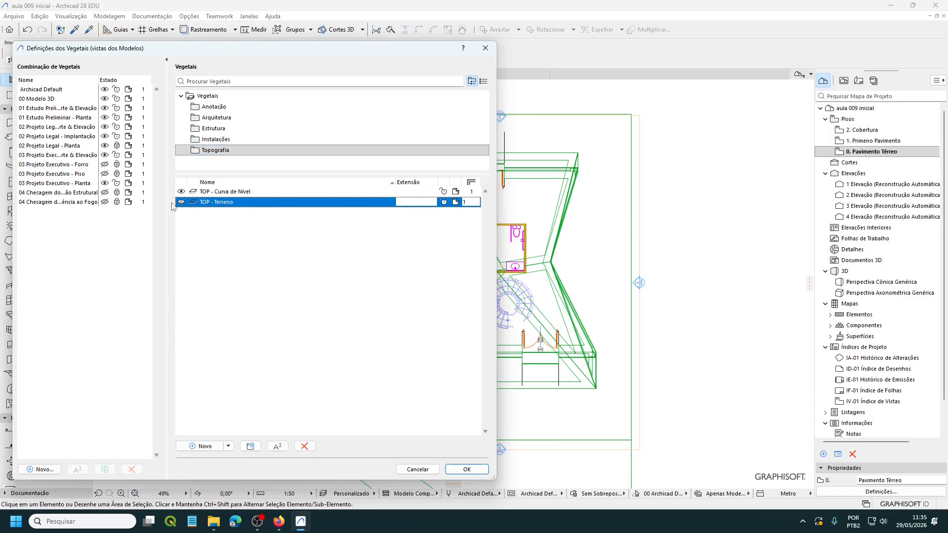
click(209, 132)
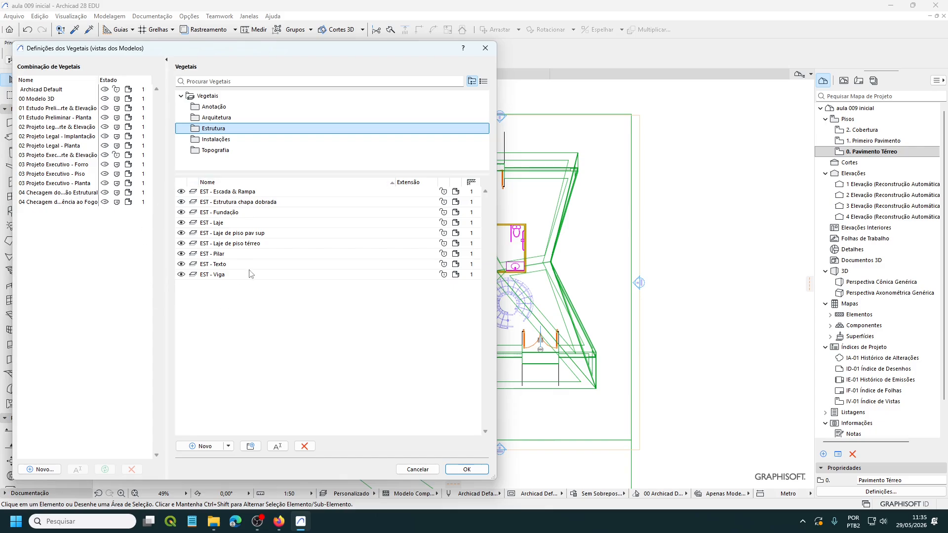
click(218, 118)
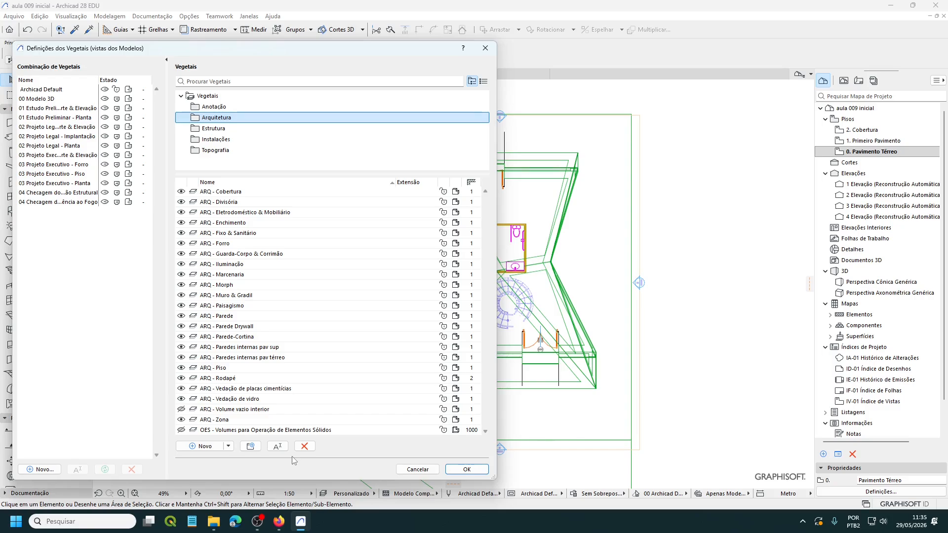
click(467, 469)
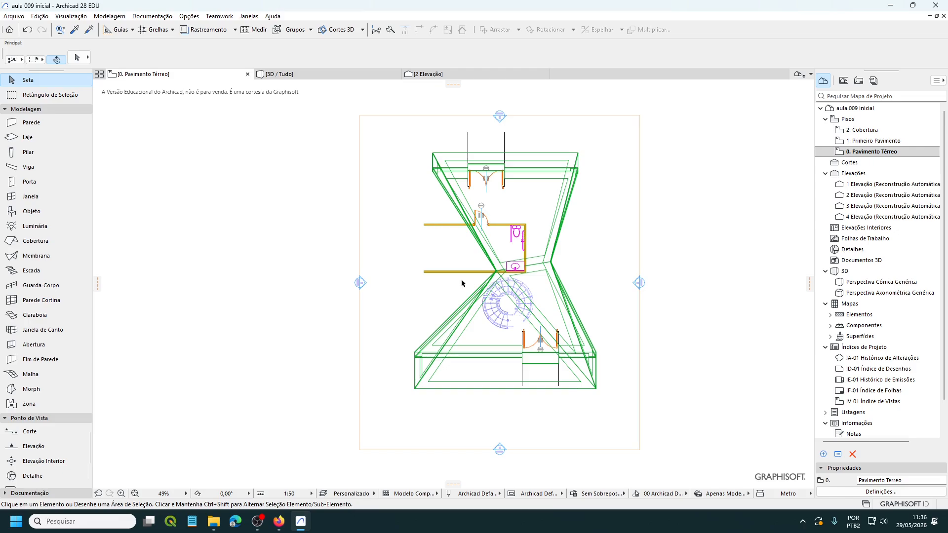
Step: Create a 3D document from the ground-floor plan and name it "Planta baixa do térreo"
right_click(672, 233)
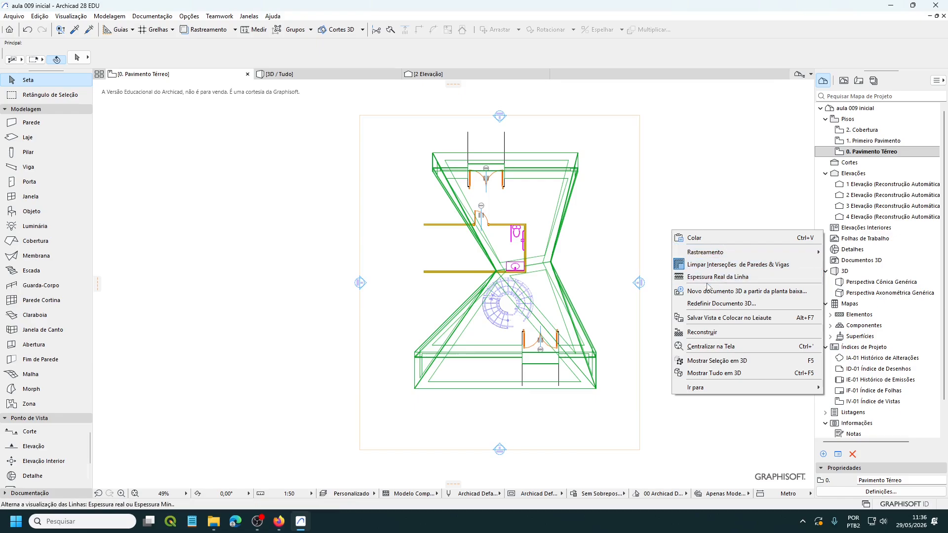
click(815, 296)
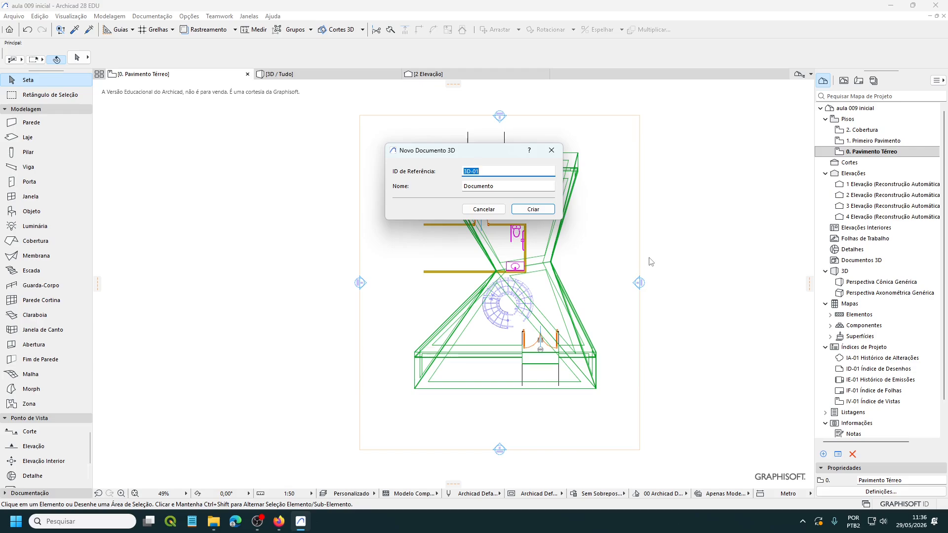
double_click(494, 187)
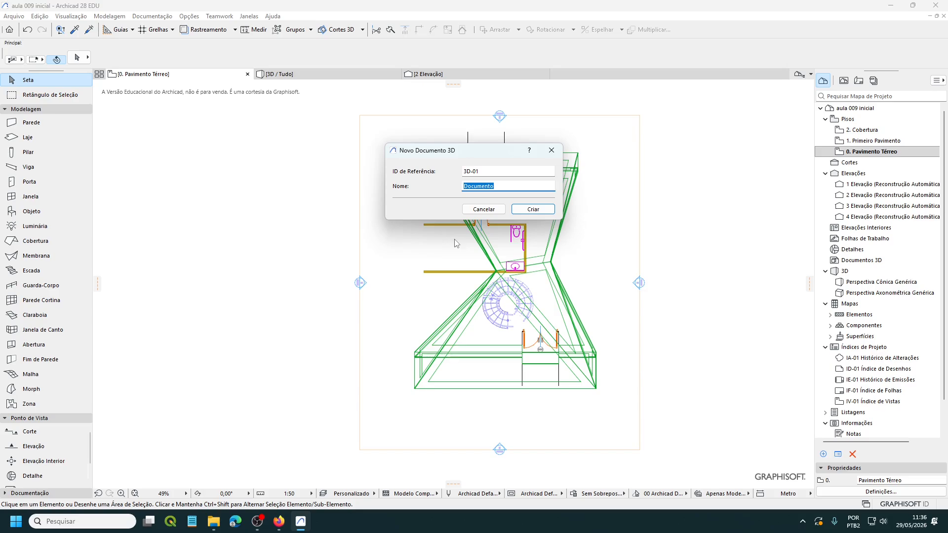
text(Planata baixa d)
key(BackSpace)
text(térreo)
click(534, 210)
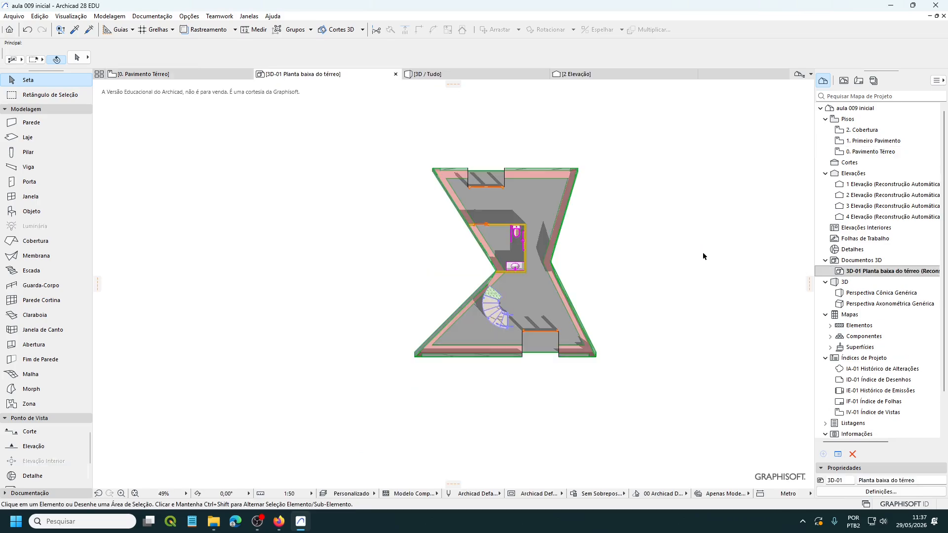
scroll(511, 233, up, 5)
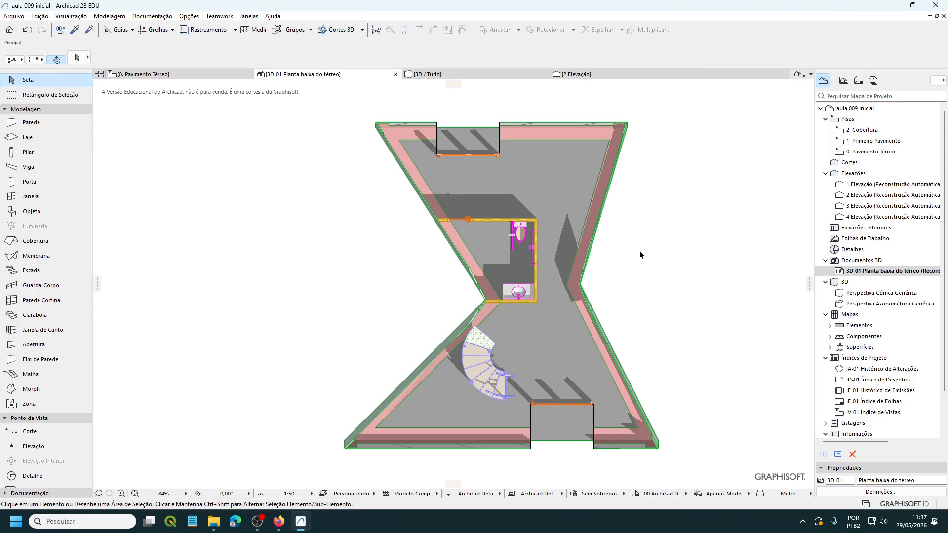
middle_drag(640, 252, 624, 252)
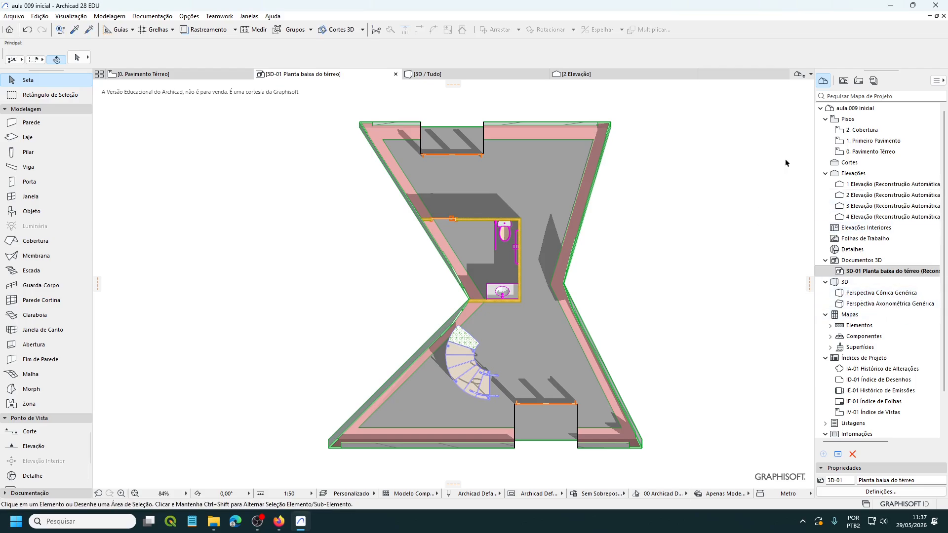
Step: Save the current view in the "Projeto Legal" folder with the custom name "Planta baixa do térreo", and open the saved view
click(845, 81)
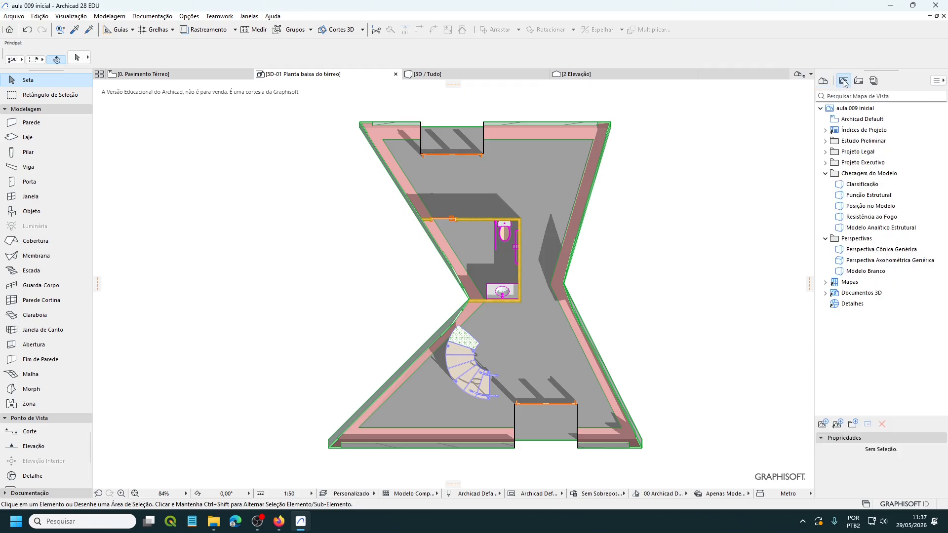
click(826, 152)
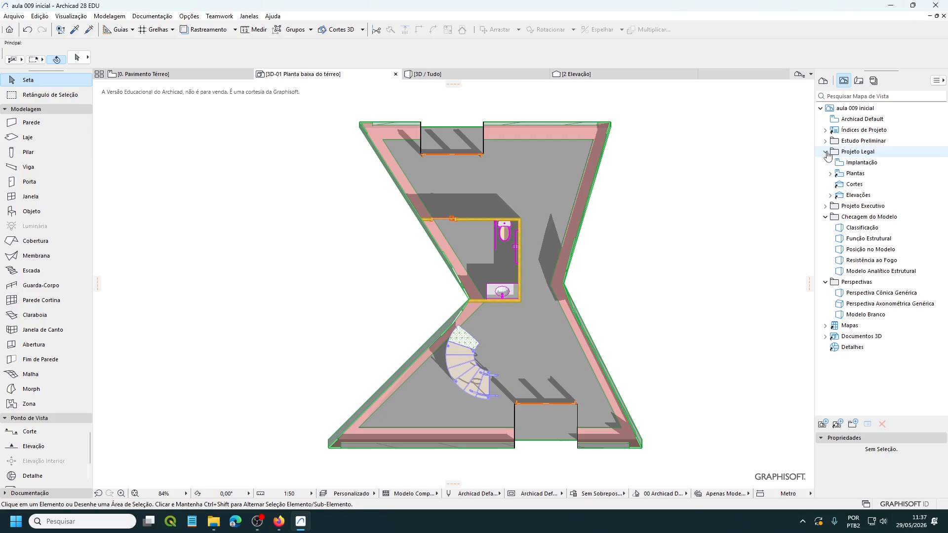
right_click(857, 155)
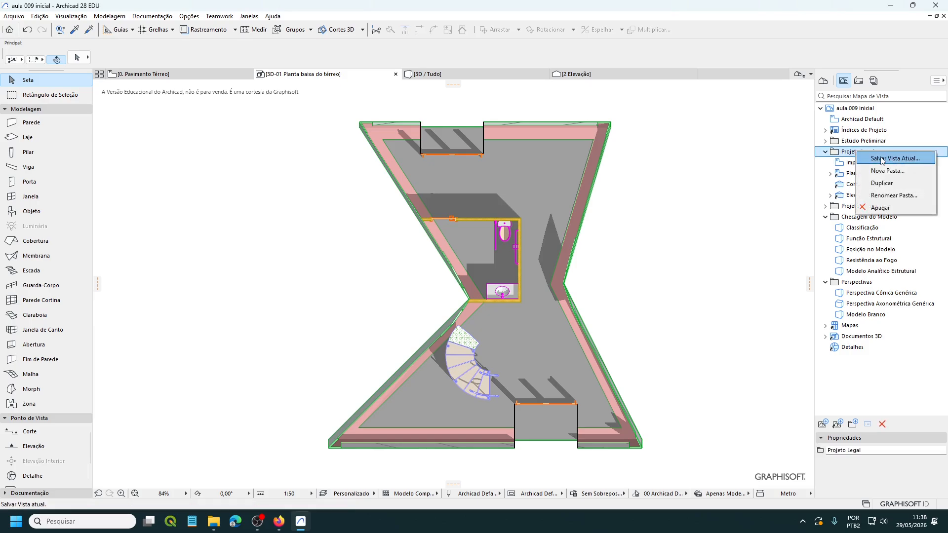
click(882, 158)
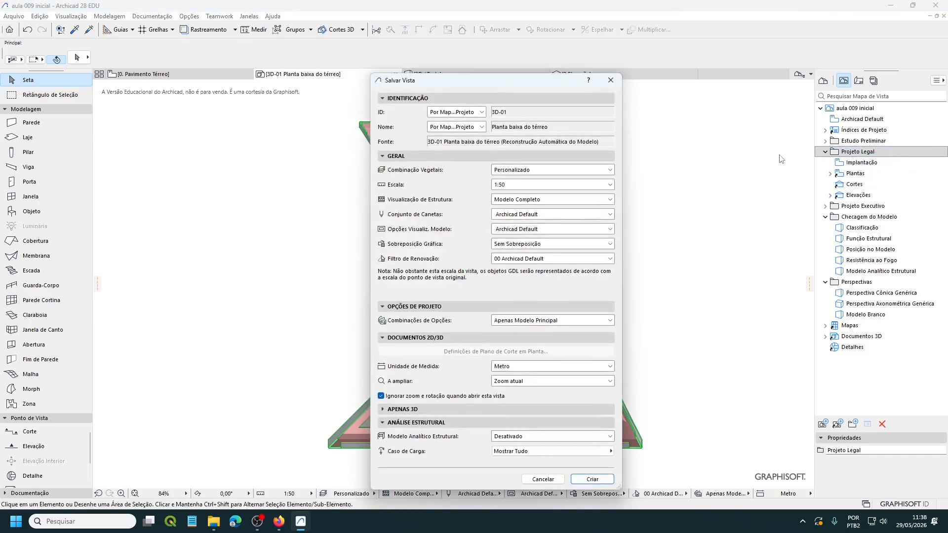
click(481, 127)
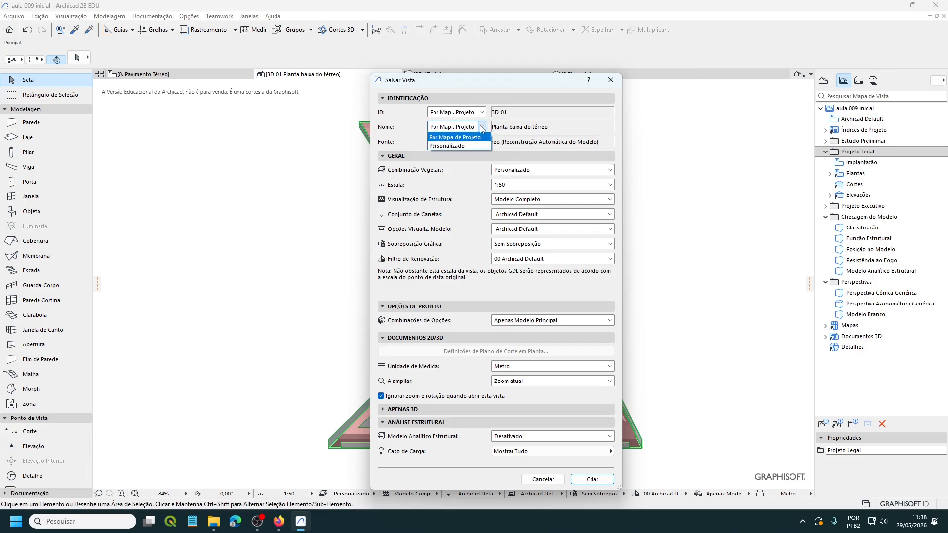
click(461, 146)
click(554, 128)
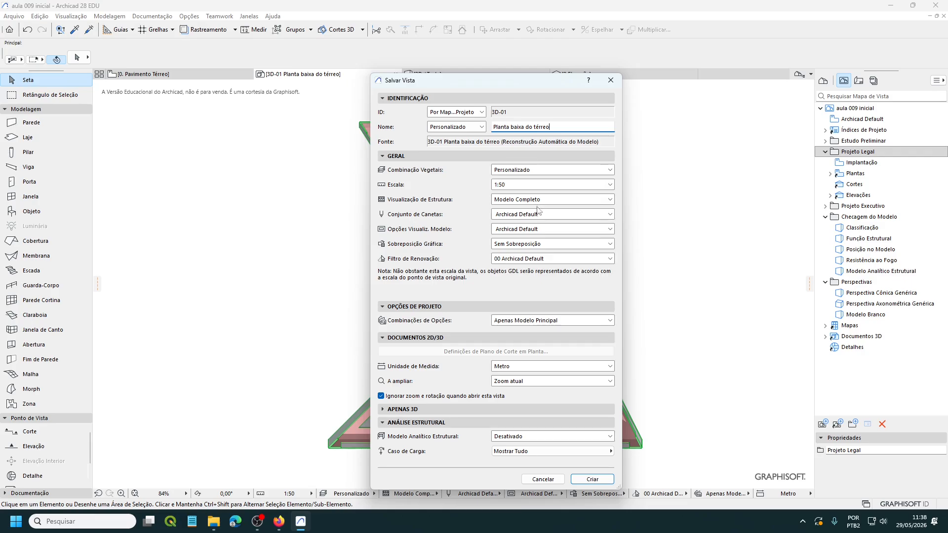
click(593, 480)
click(883, 210)
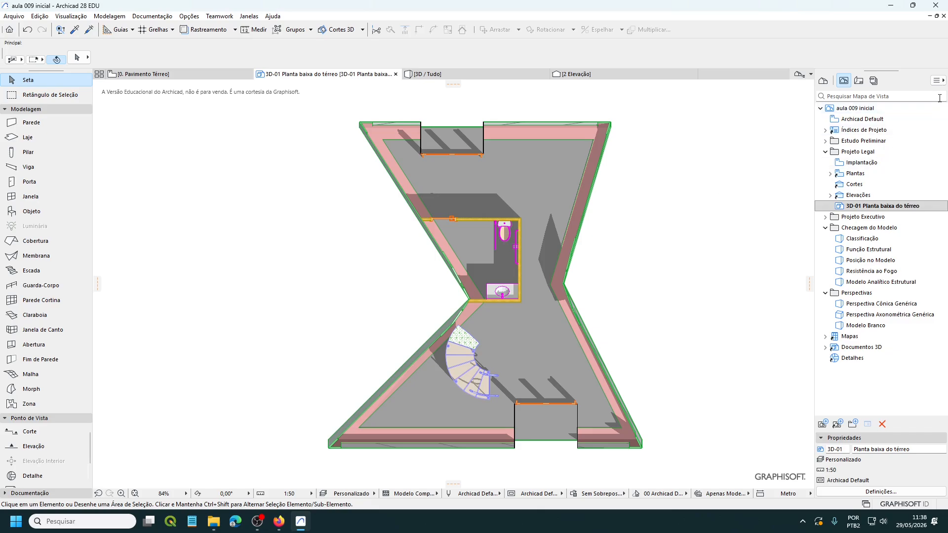
Step: Open the floor plan "1. Primeiro Pavimento" and check the layer visibility in the folders Topografia, Estrutura and Arquitetura
click(822, 81)
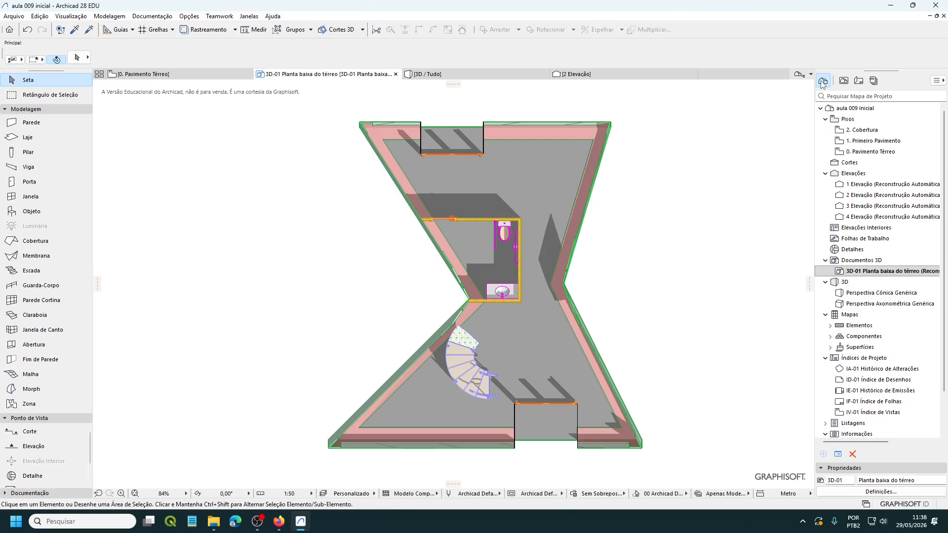
double_click(872, 142)
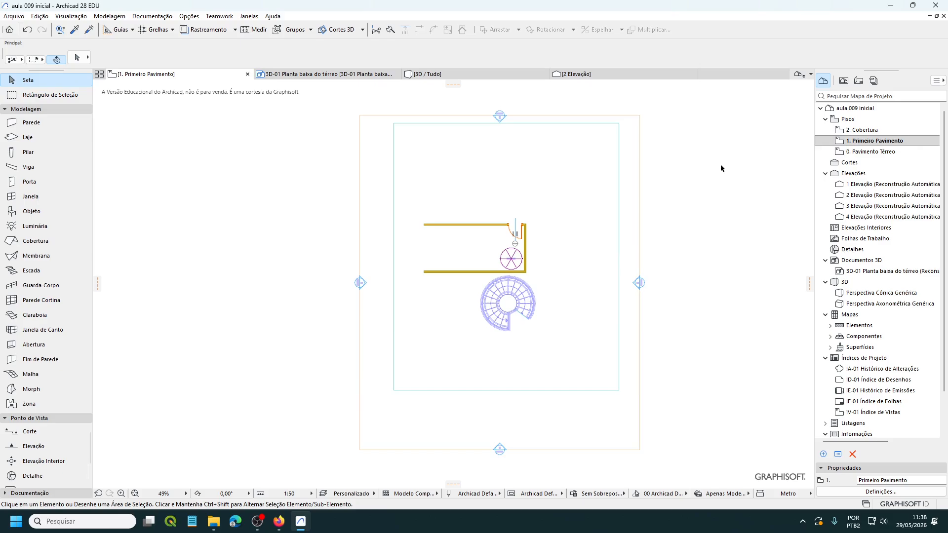
key(ctrl+l)
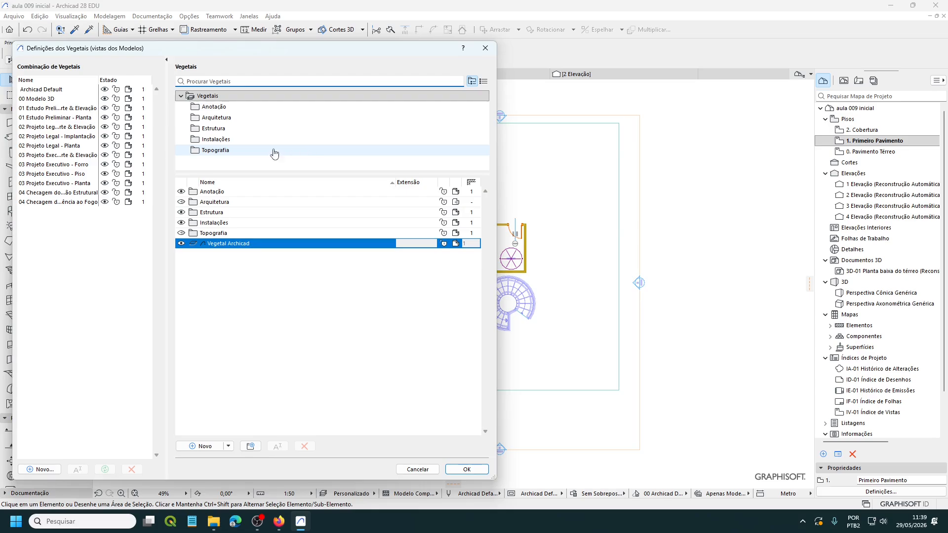
click(211, 153)
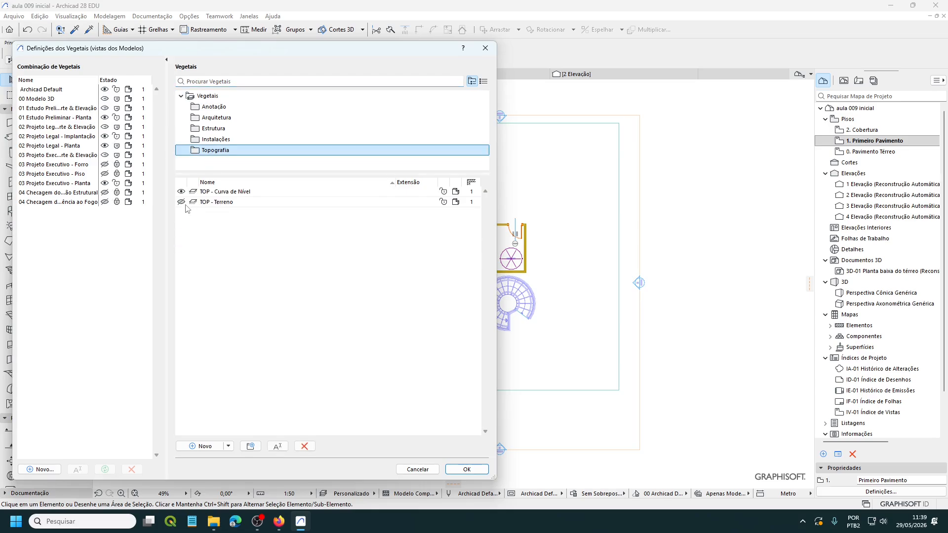
click(213, 129)
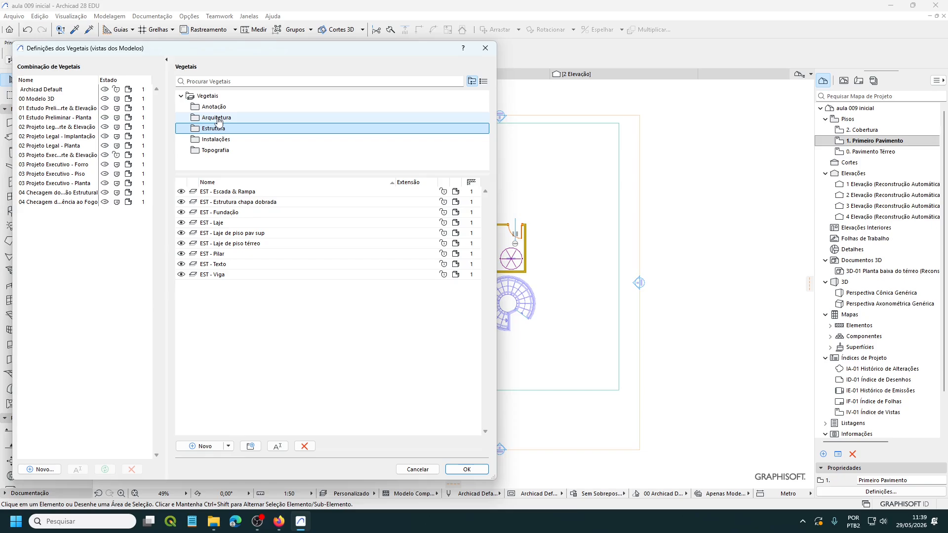
click(218, 120)
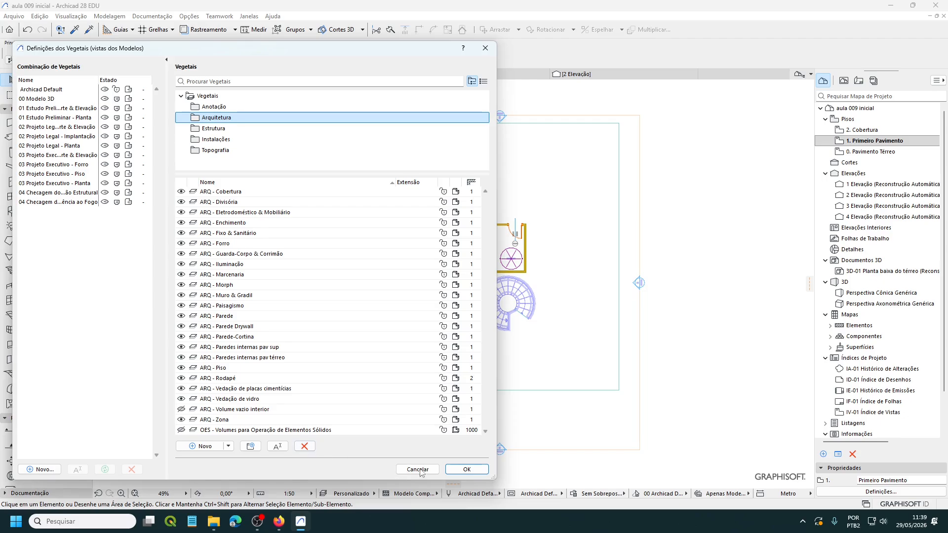
click(464, 469)
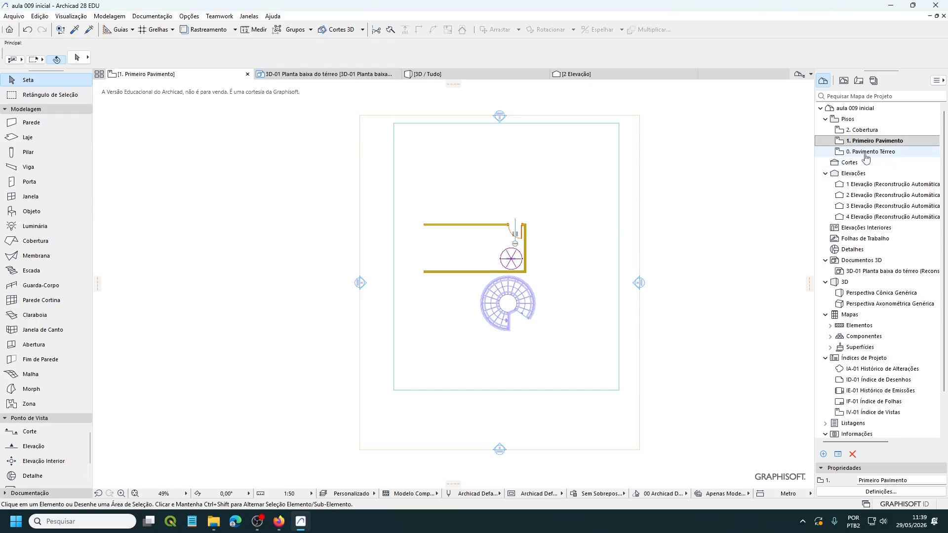
Step: Create a 3D document from the first-floor plan and name it "Planta baixa do pav sup"
right_click(680, 221)
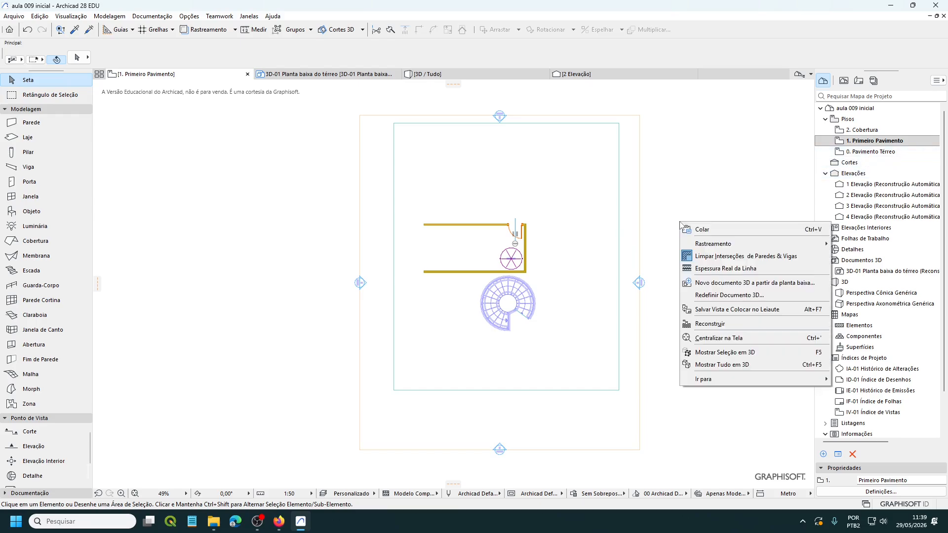
click(699, 283)
double_click(509, 188)
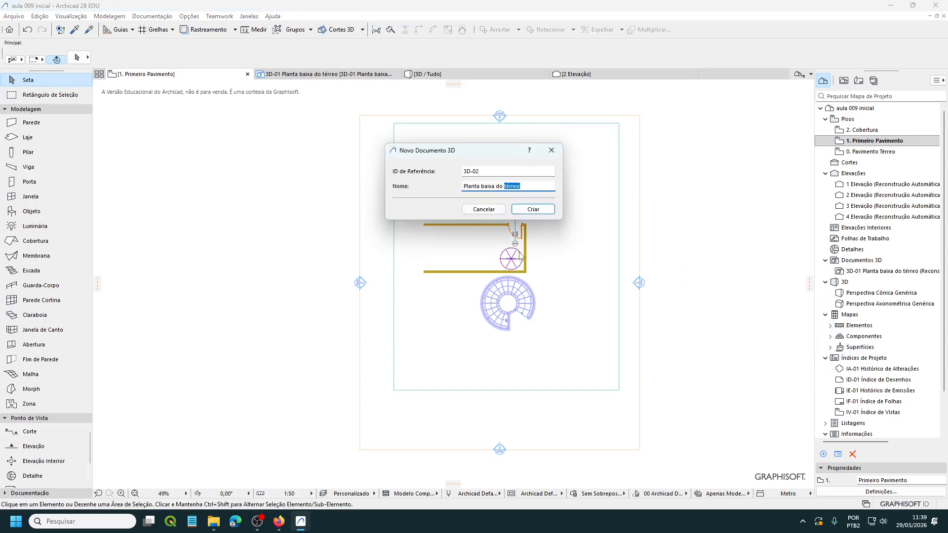
text(pav sup)
click(537, 210)
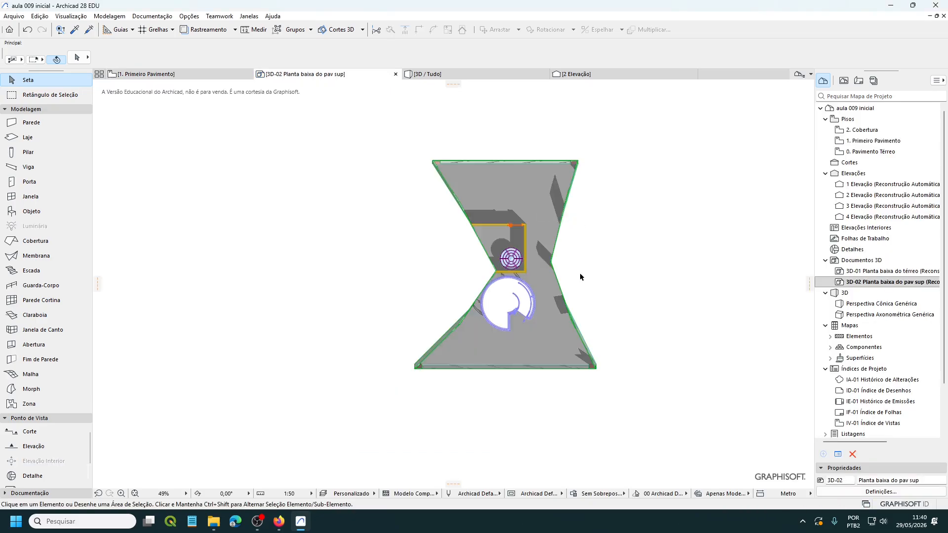
scroll(580, 272, up, 3)
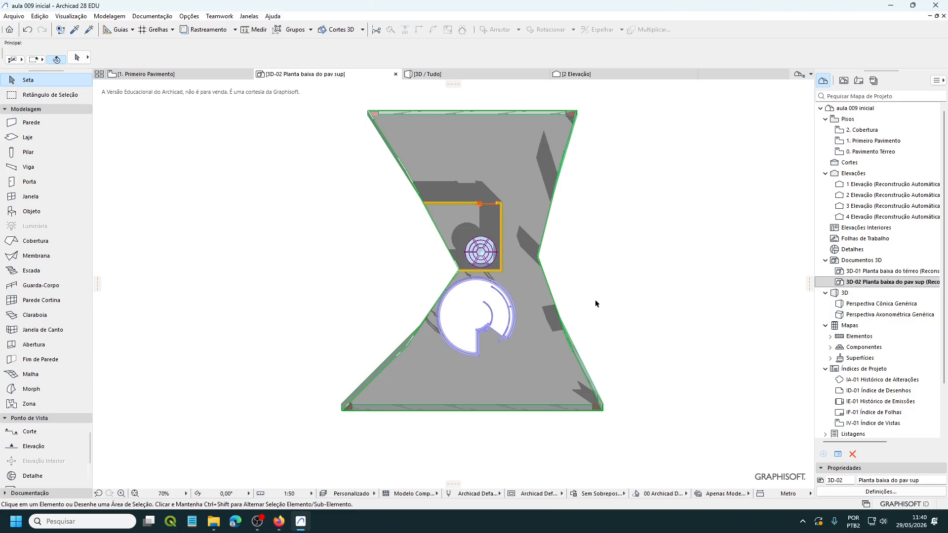
Step: Set the 3D document "Planta baixa do pav sup" to show the model down to 1 floor below with "Piso(s) abaixo"
right_click(619, 245)
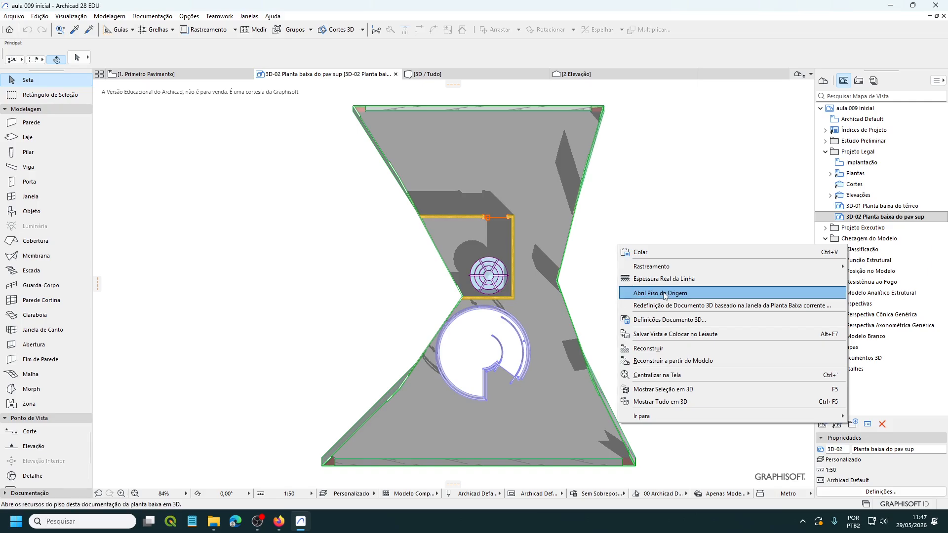
click(665, 320)
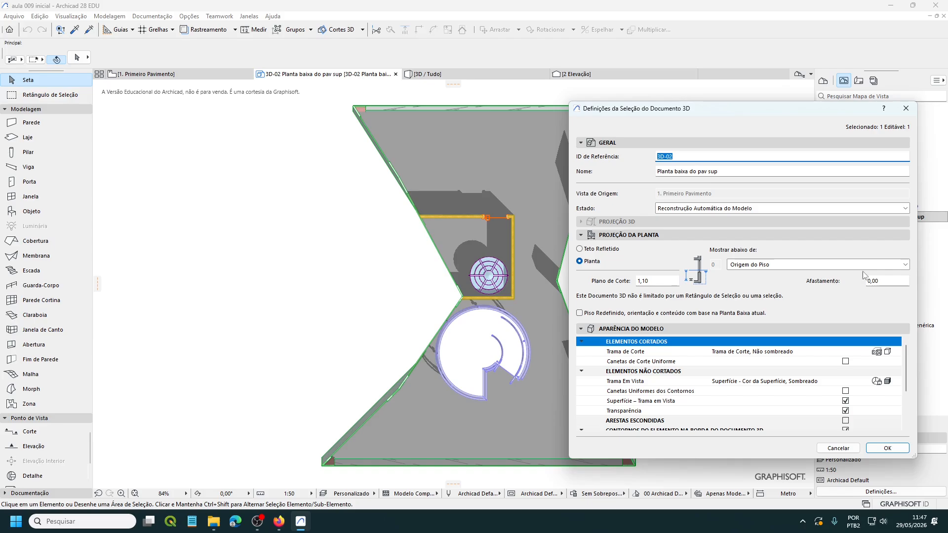
click(906, 264)
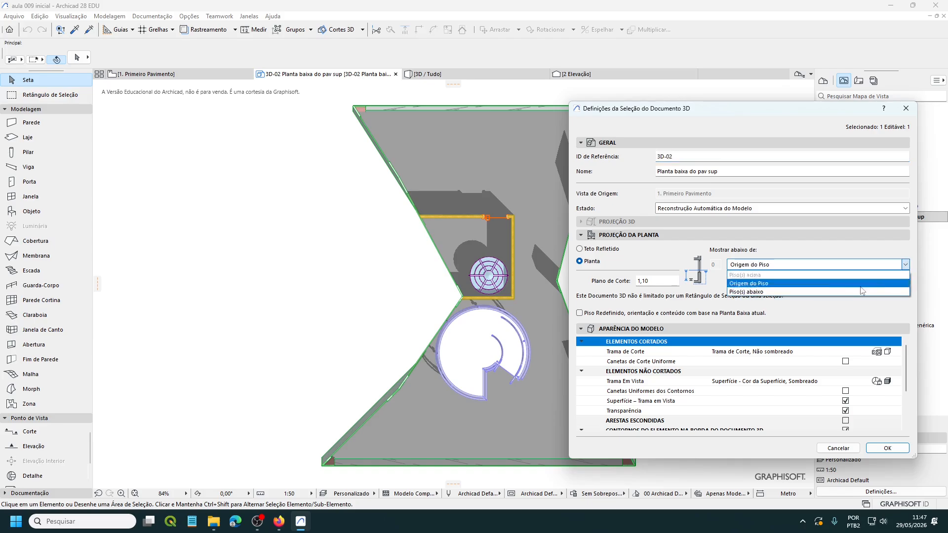
click(746, 291)
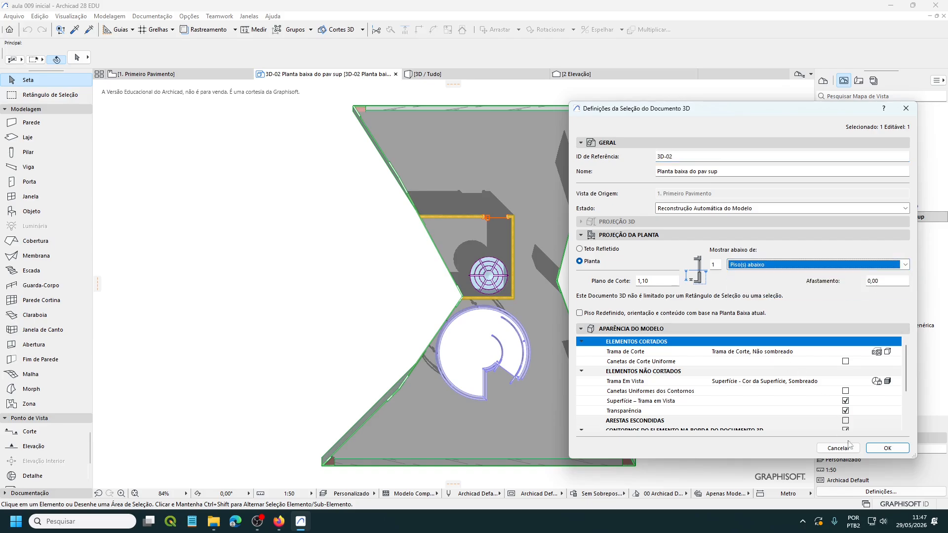
click(889, 450)
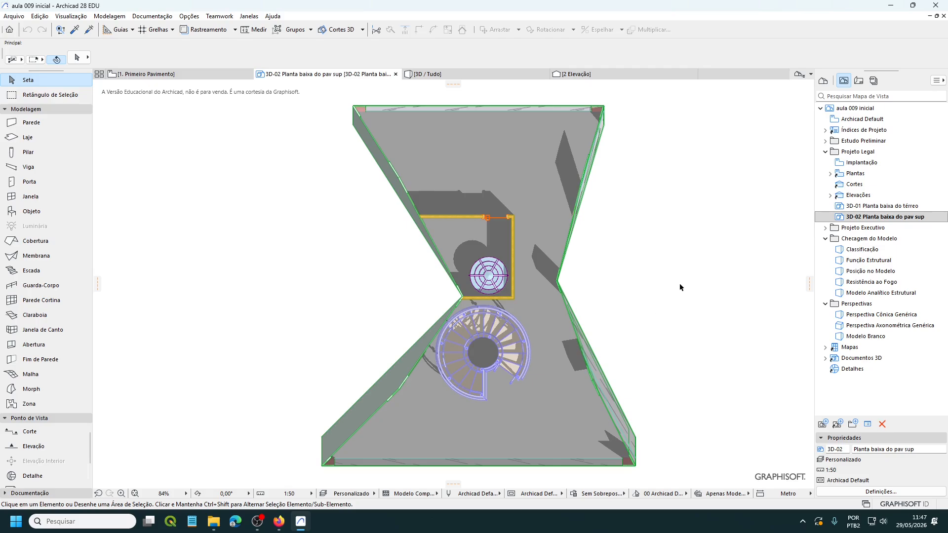
Step: Review the floor-plan projection and model appearance settings of the 3D document "Planta baixa do pav sup"
right_click(618, 210)
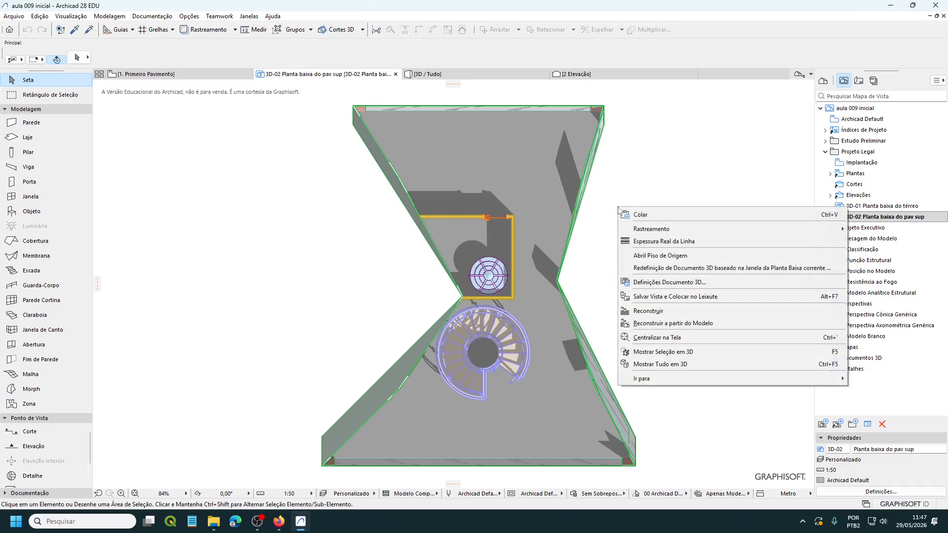
click(663, 282)
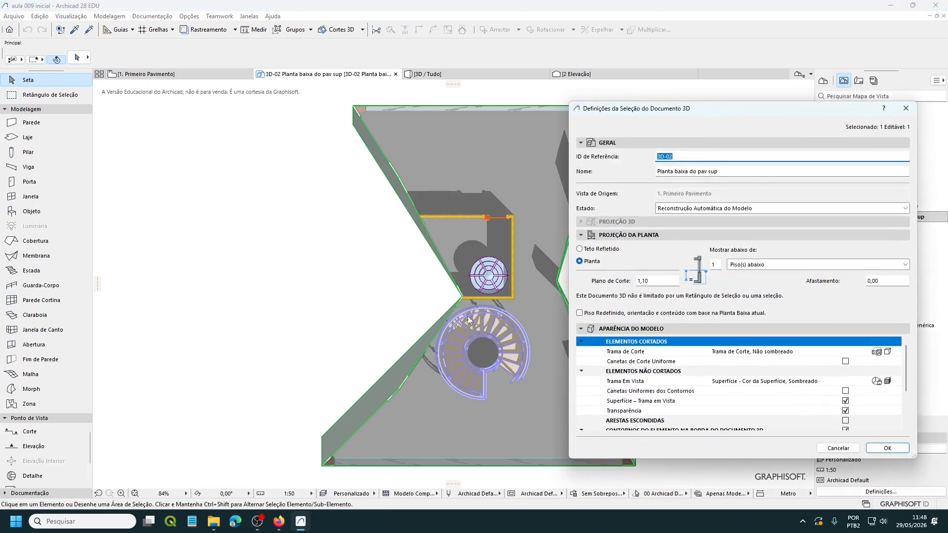
click(906, 266)
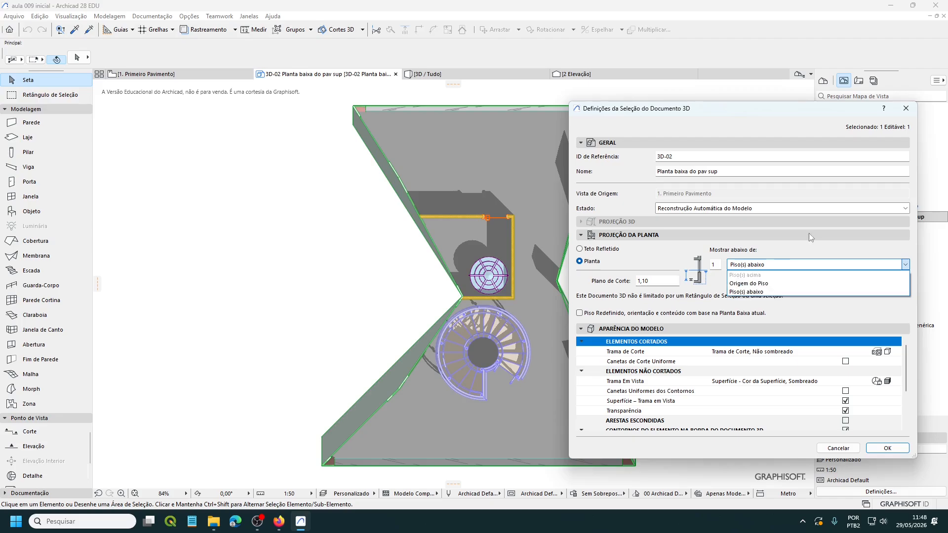
click(799, 243)
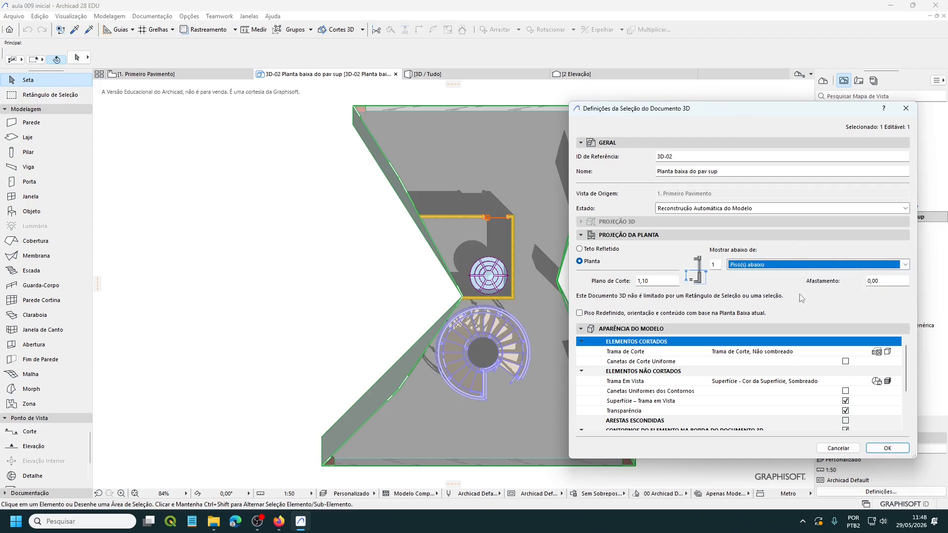
scroll(784, 362, down, 3)
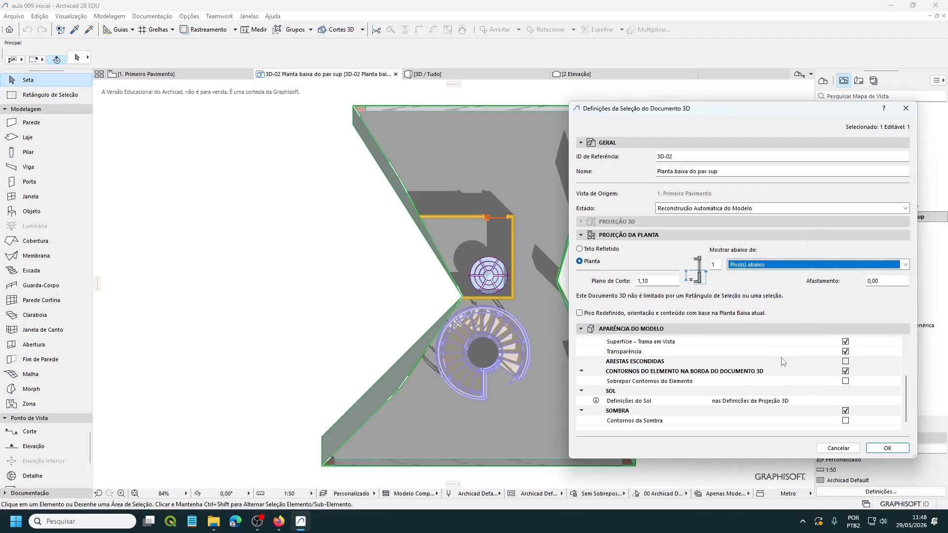
scroll(783, 362, up, 3)
scroll(782, 362, down, 3)
click(888, 448)
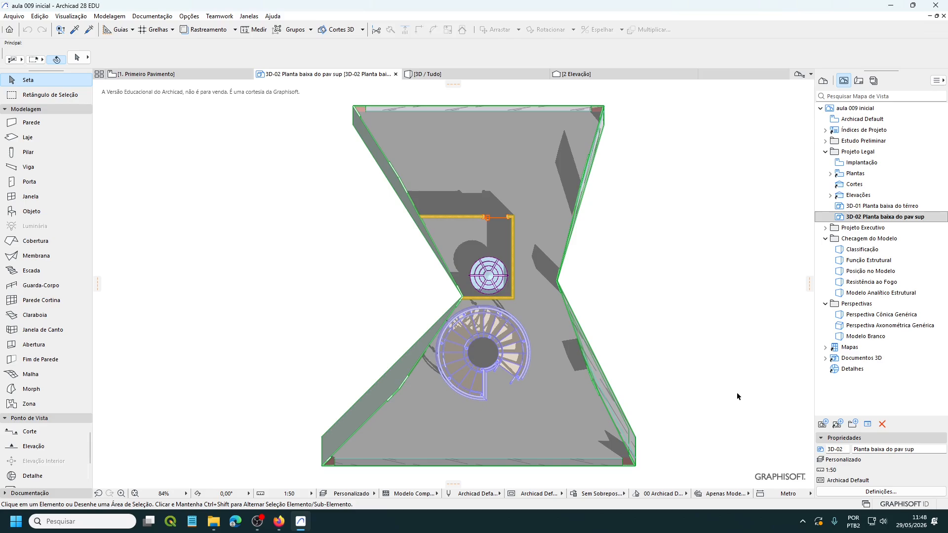
Step: Replace the settings of the saved views "3D-02 Planta baixa do pav sup" and "3D-01 Planta baixa do térreo" with the current window's, and reopen 3D-02
right_click(889, 217)
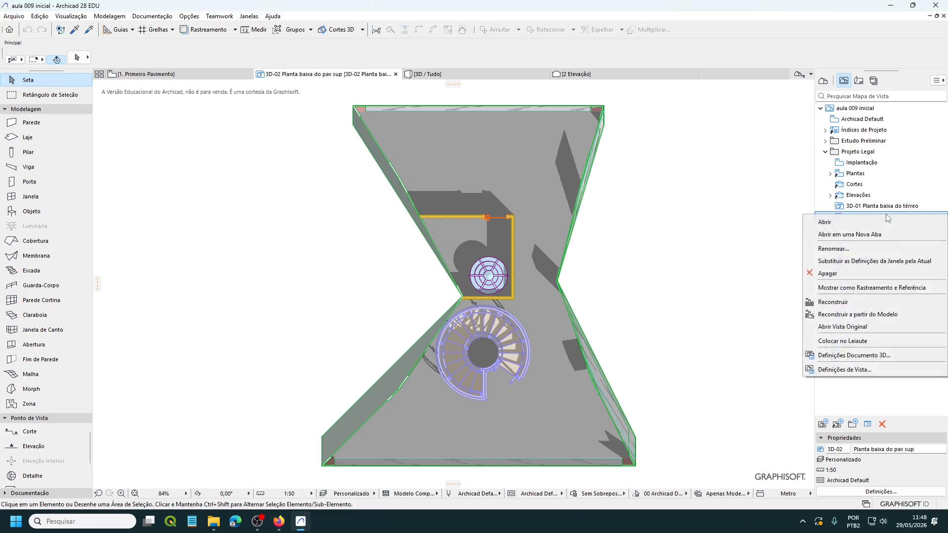
click(870, 261)
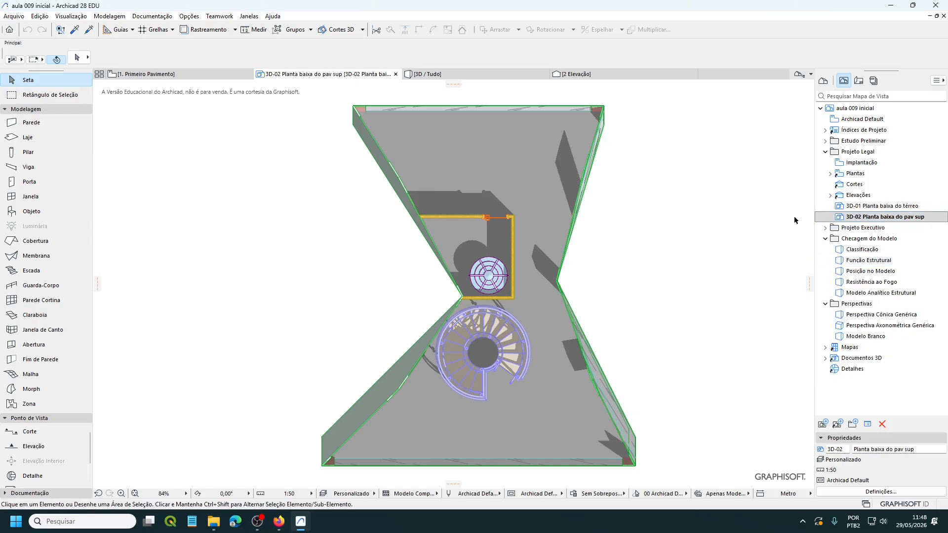
double_click(877, 206)
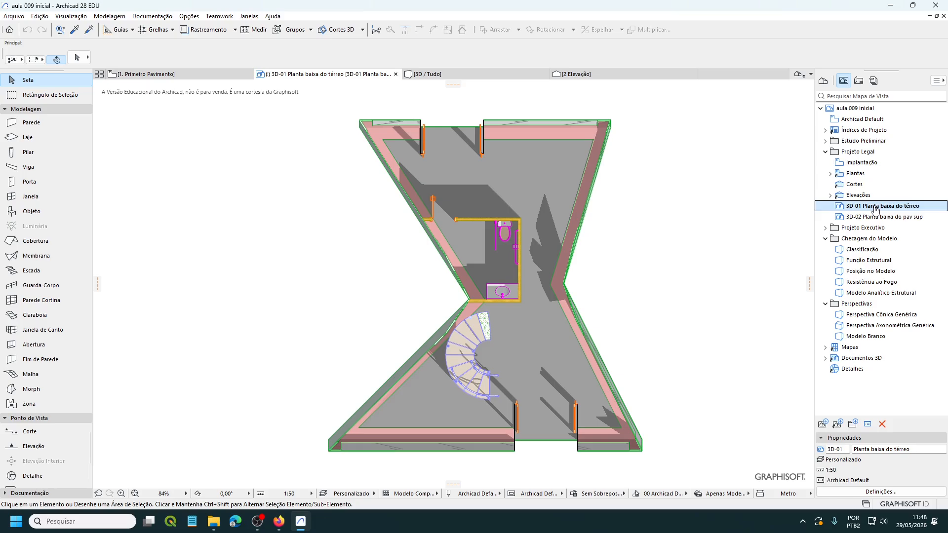
right_click(875, 207)
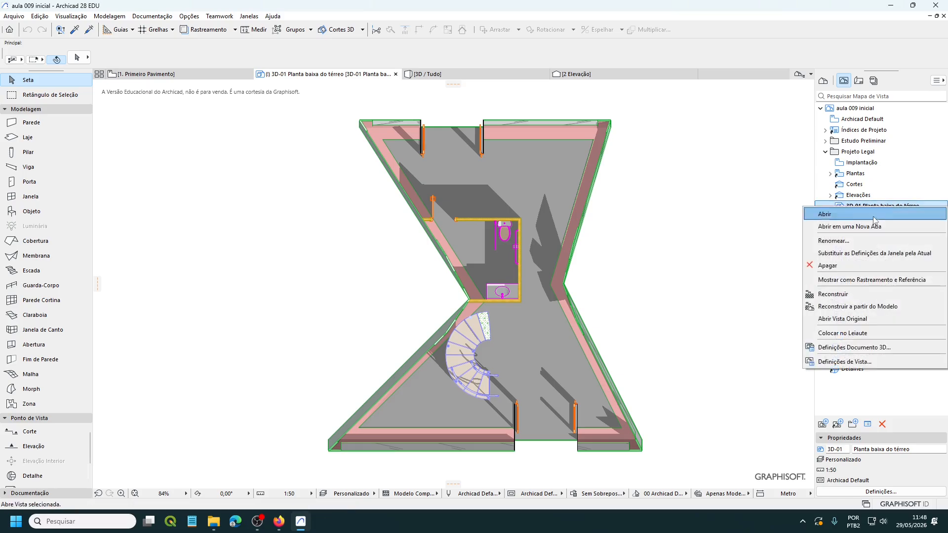
click(872, 253)
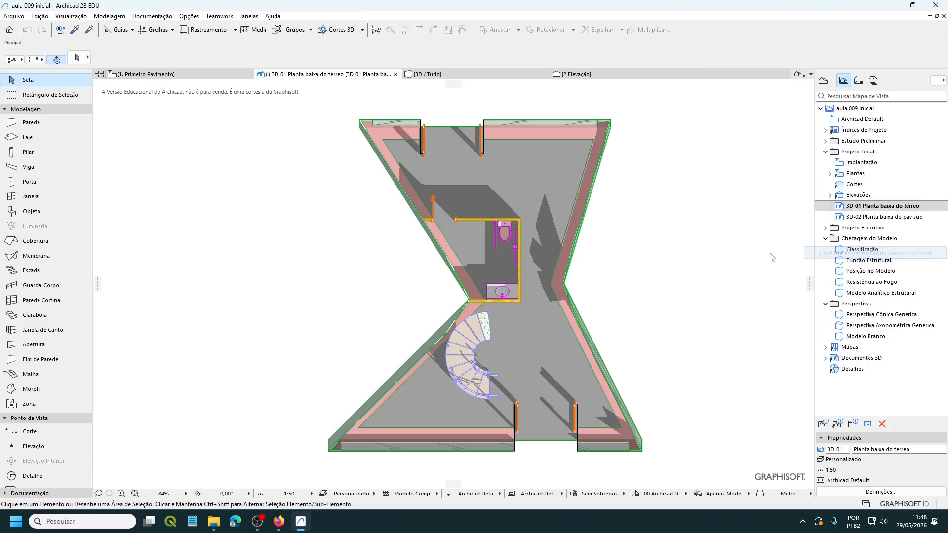
double_click(858, 218)
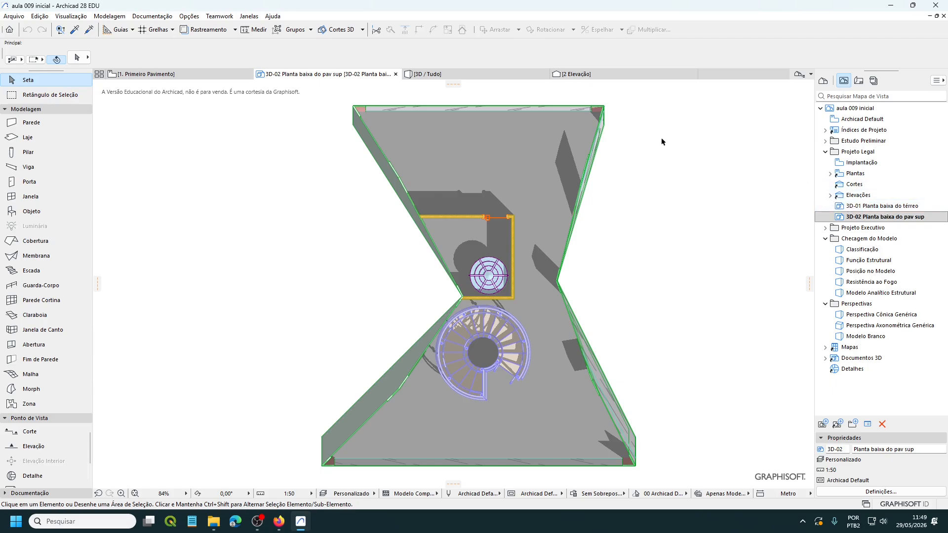
Step: Show the 3D model and inspect the whole building on its terrain from outside
click(459, 75)
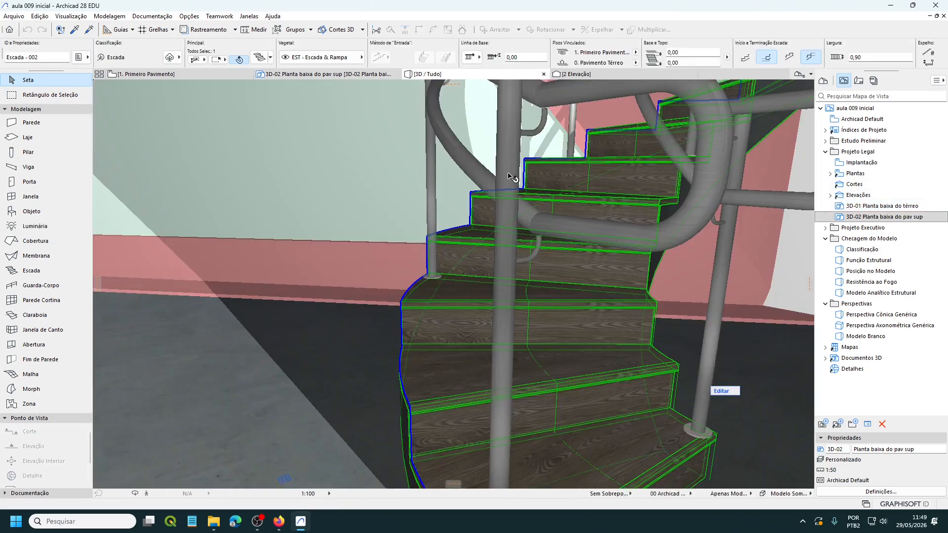
scroll(533, 172, down, 10)
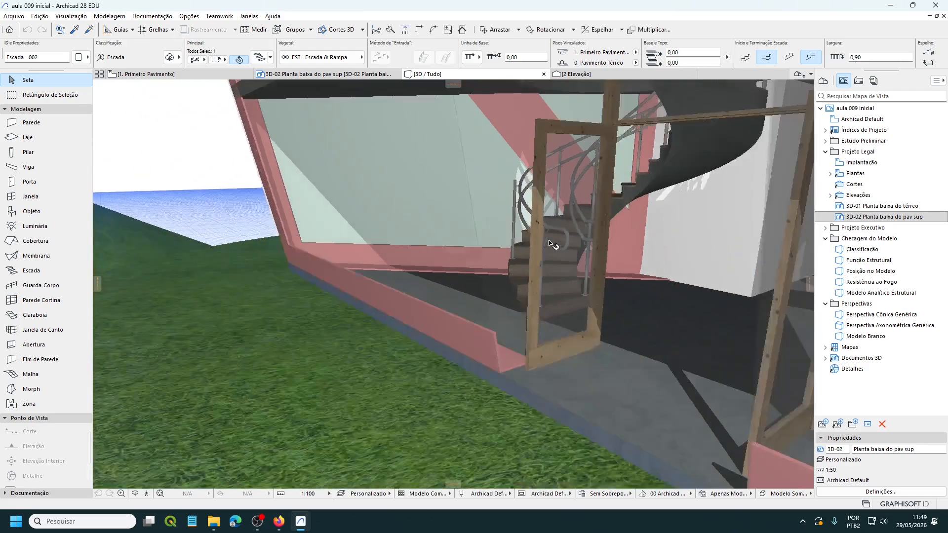
scroll(552, 240, down, 10)
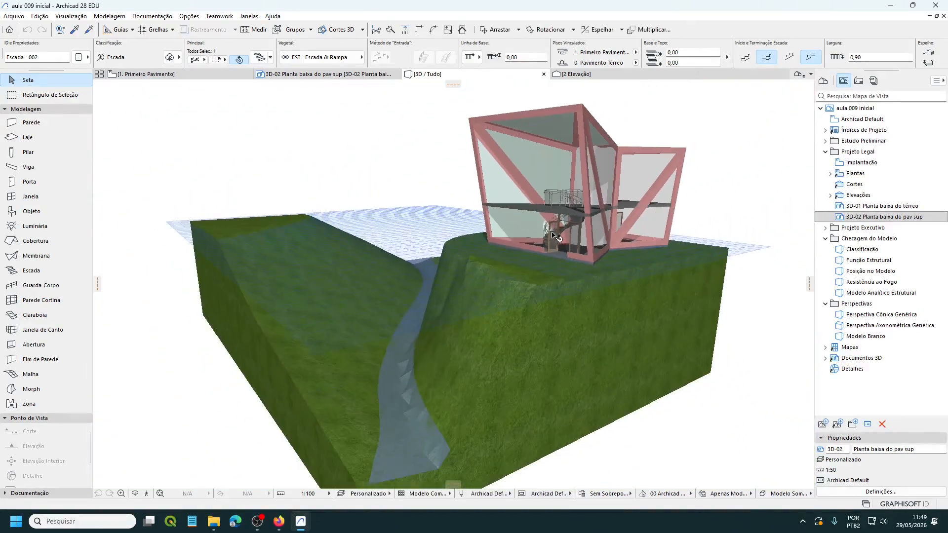
scroll(538, 265, up, 5)
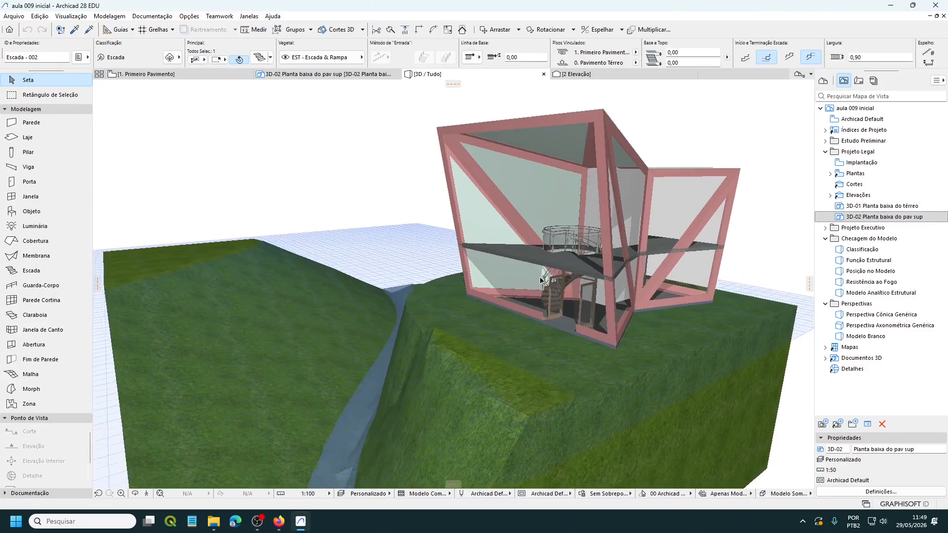
click(543, 271)
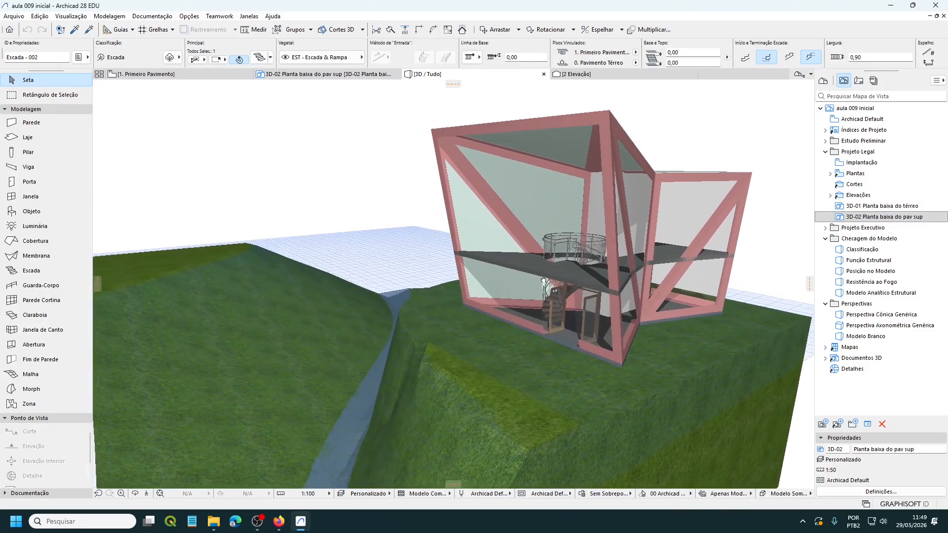